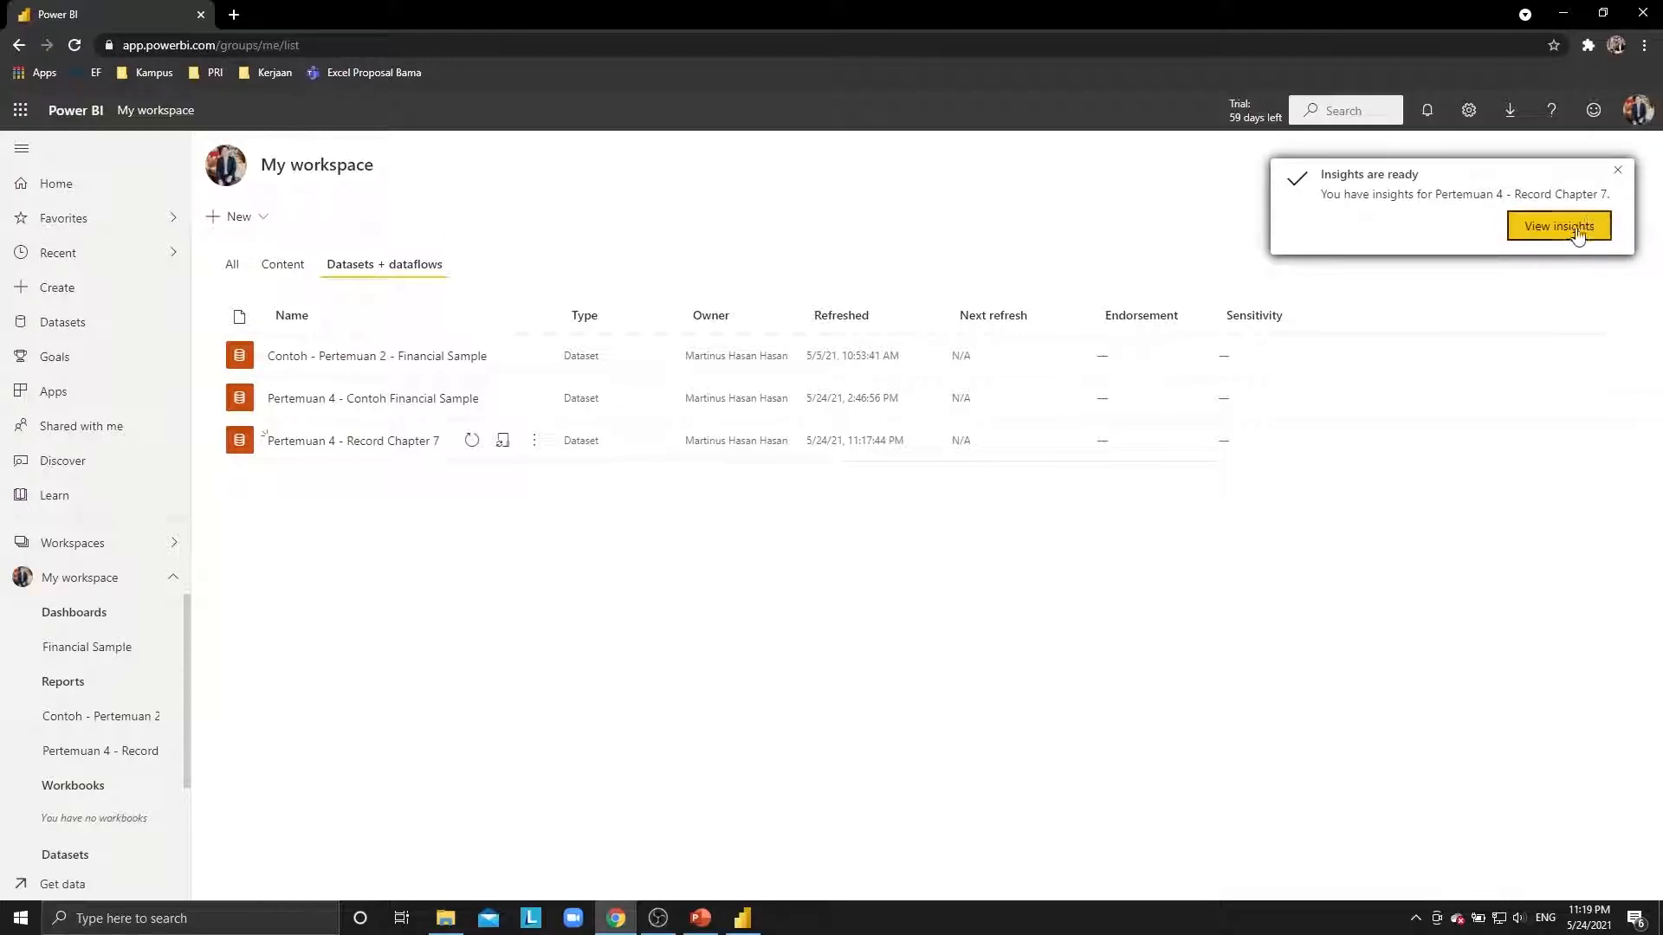
# Generate quick insights for the Pertemuan 4 - Record Chapter 7 dataset and view them.
pyautogui.click(1544, 227)
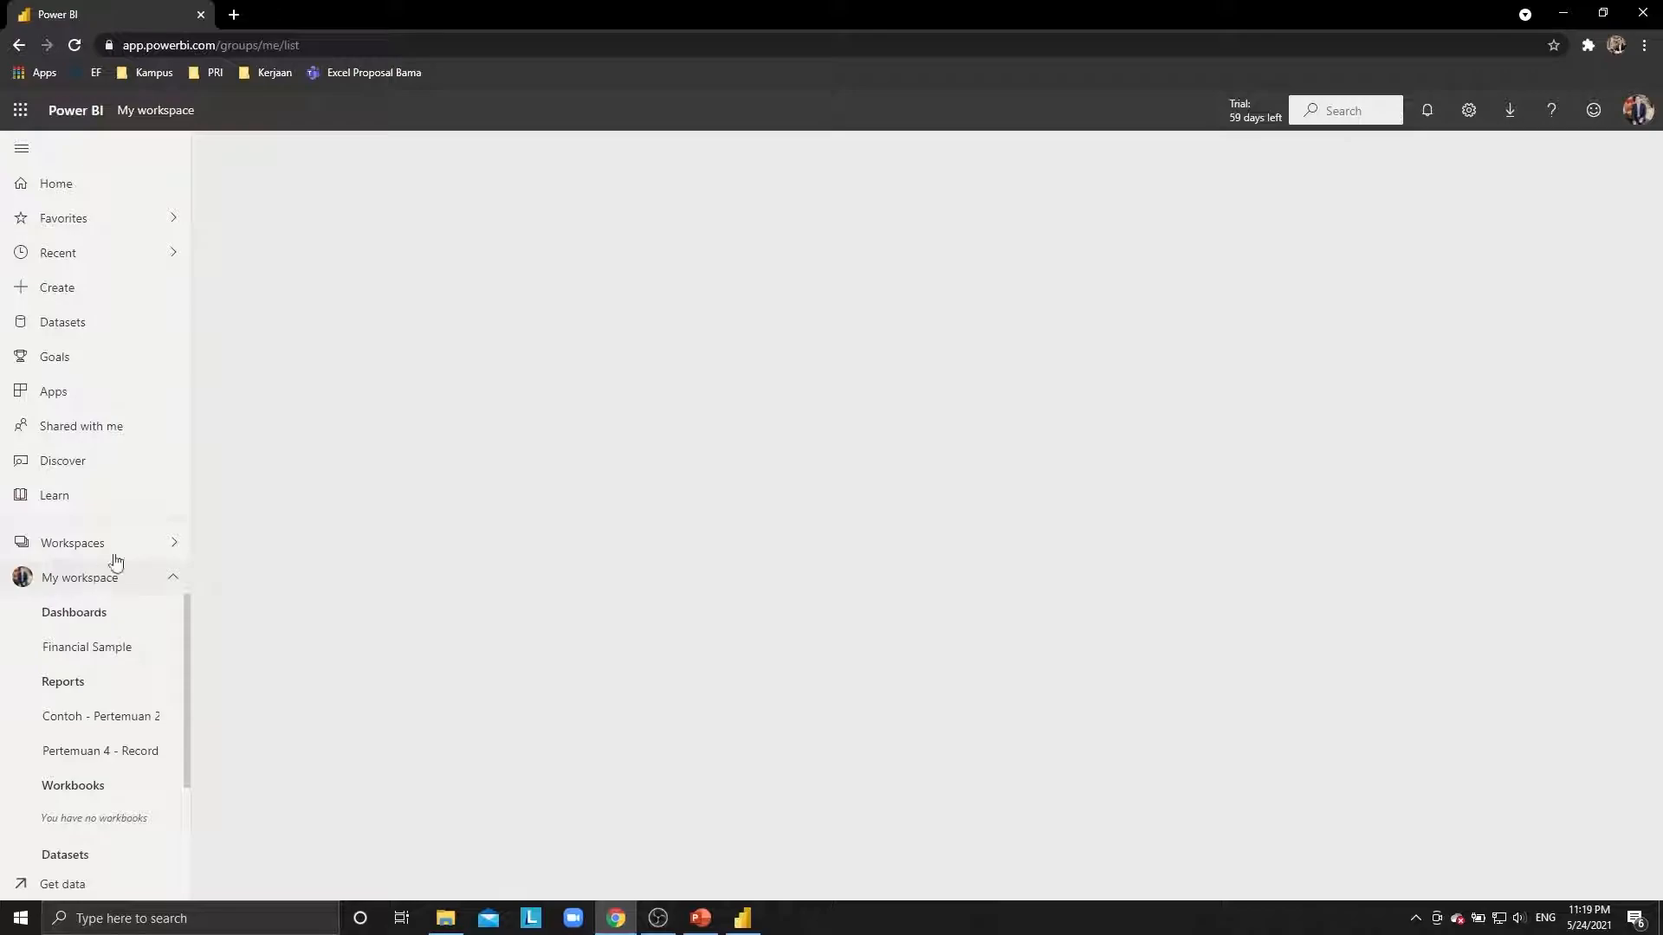
pyautogui.click(73, 45)
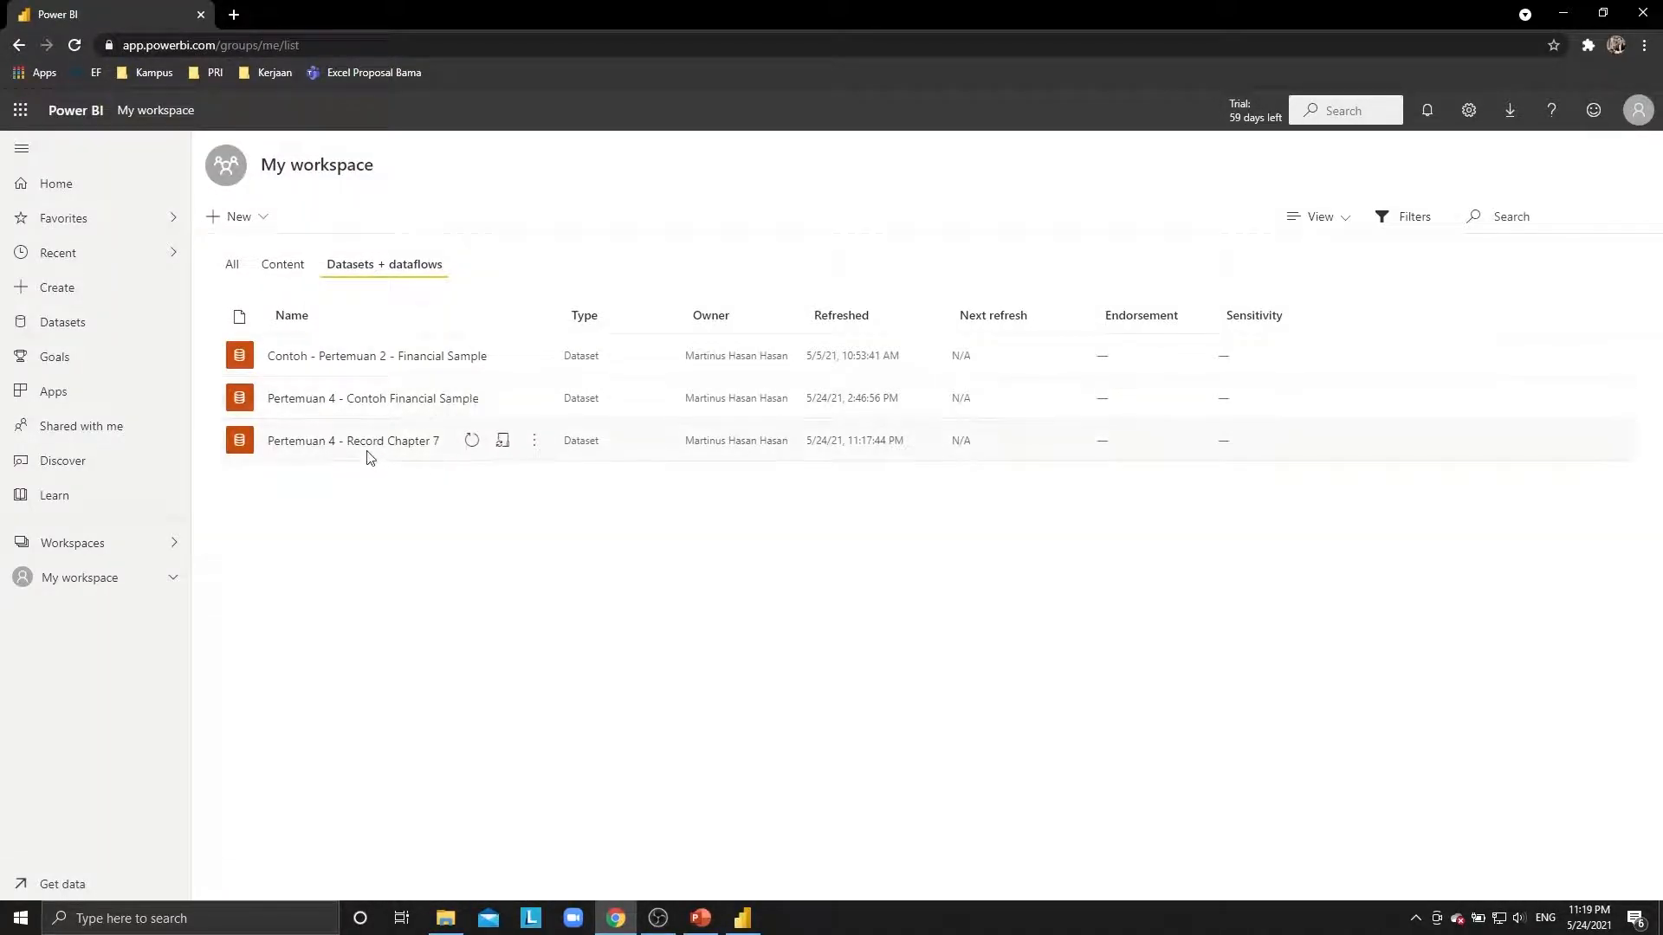
pyautogui.click(535, 440)
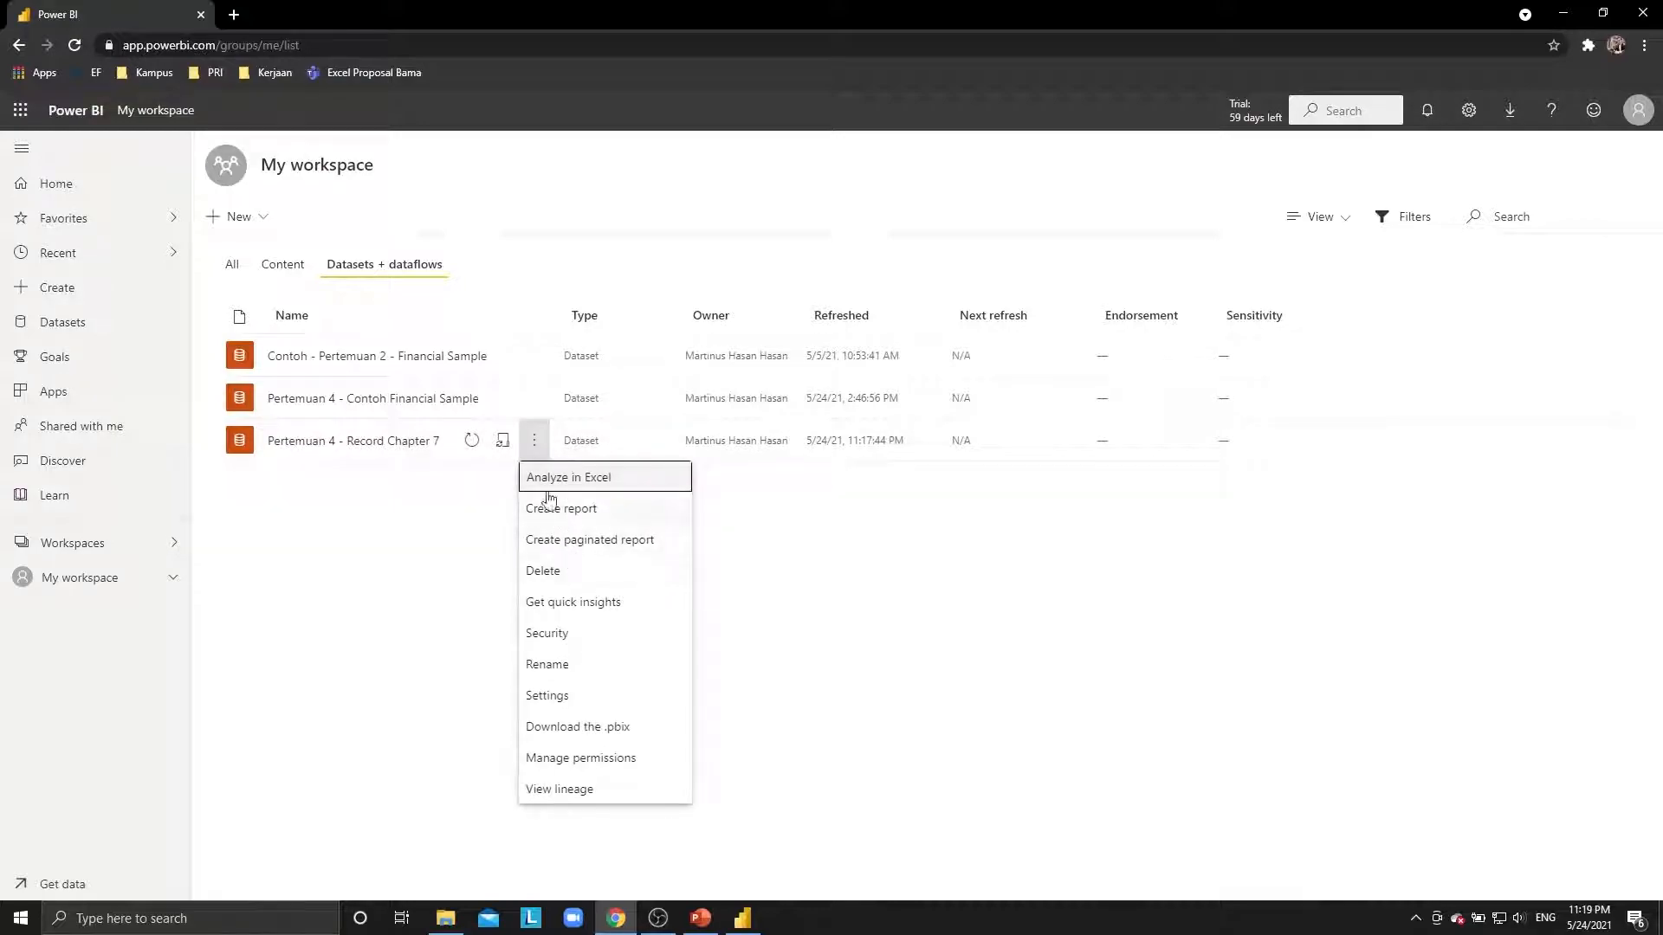
pyautogui.click(584, 608)
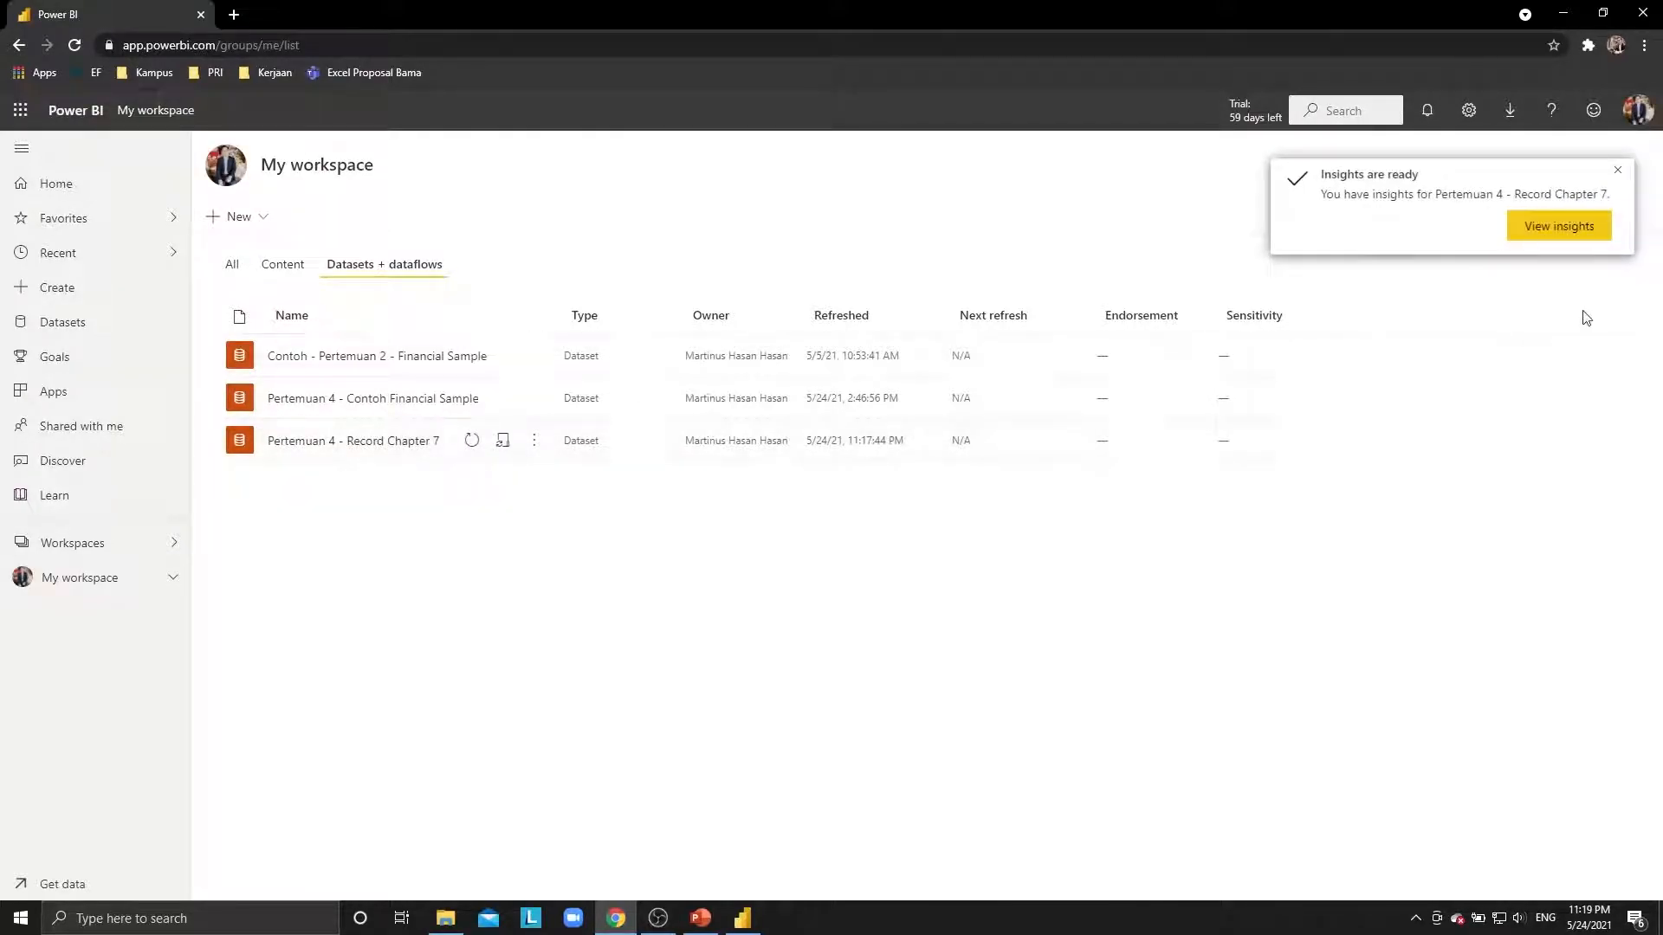
pyautogui.click(1575, 236)
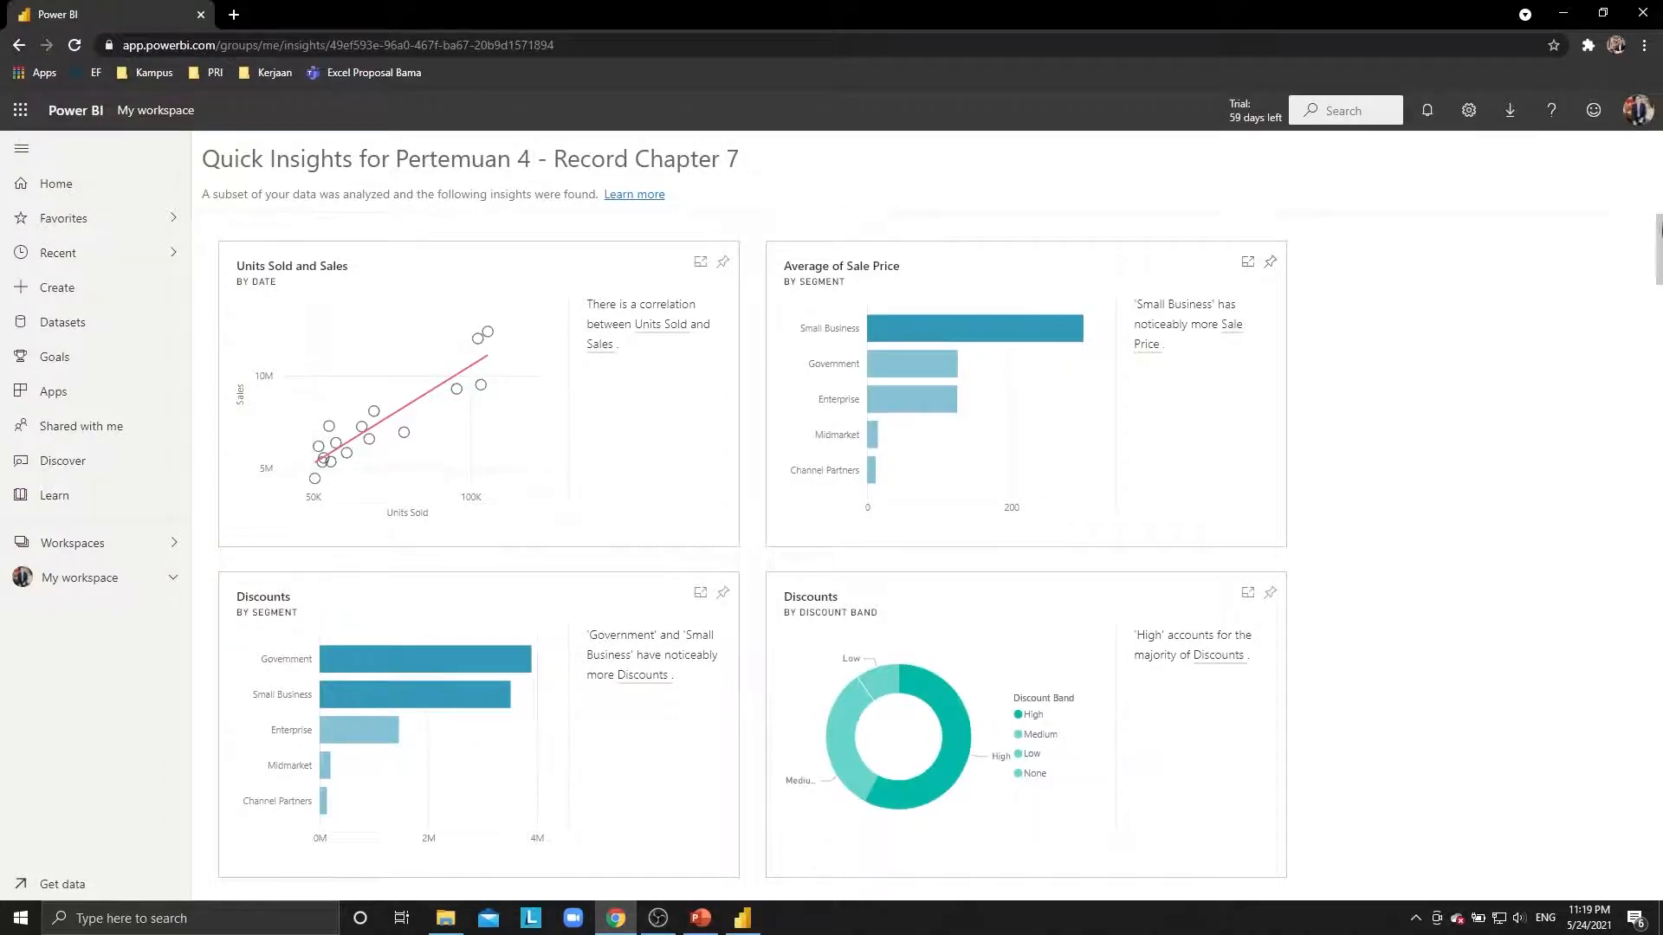
# Pin the Units Sold and Sales chart to a new dashboard named 'Pertemuan 4 - Record Chapter 7' and go to it.
pyautogui.moveTo(1660, 230); pyautogui.dragTo(1616, 194)
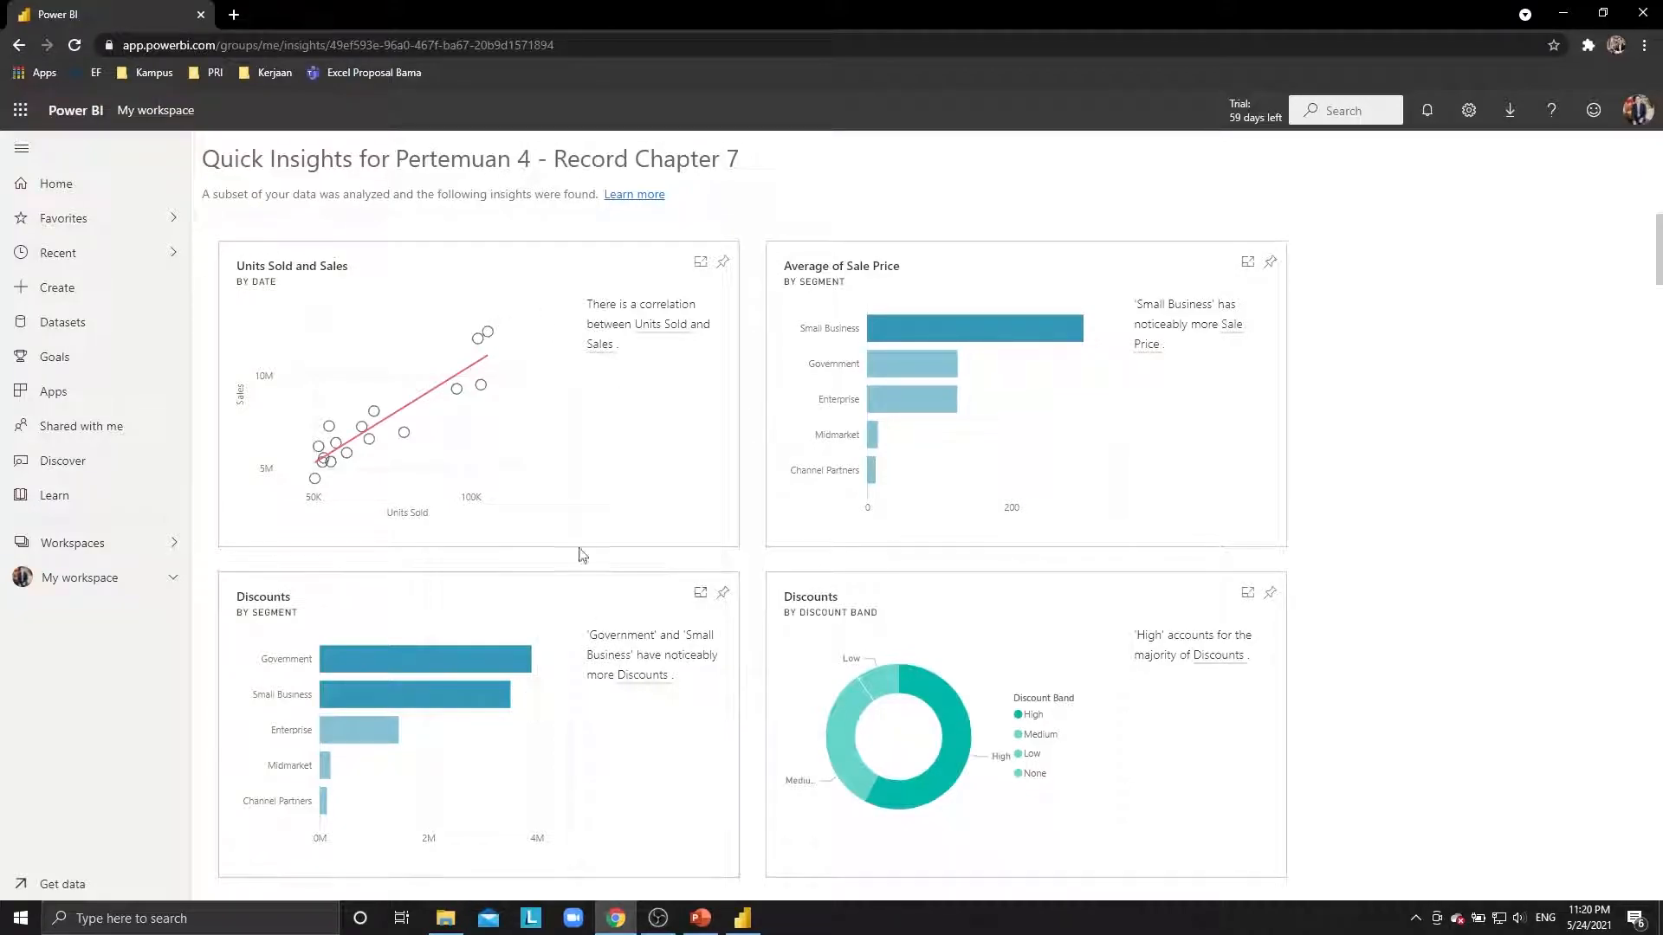
pyautogui.click(722, 264)
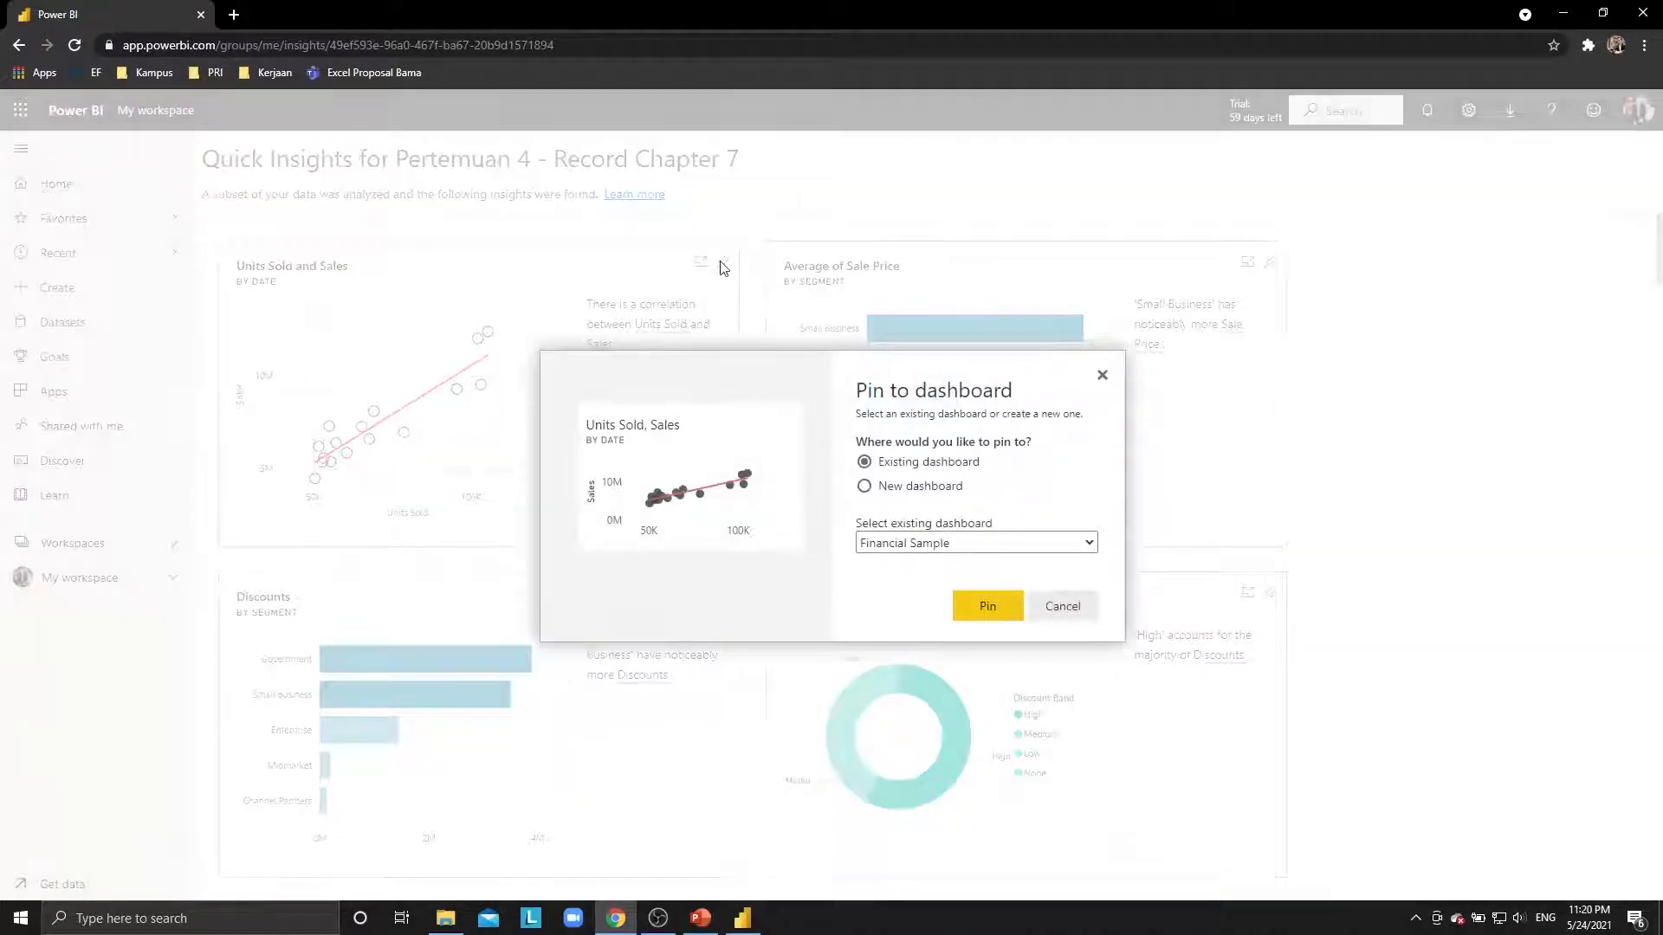
pyautogui.click(926, 487)
pyautogui.click(969, 538)
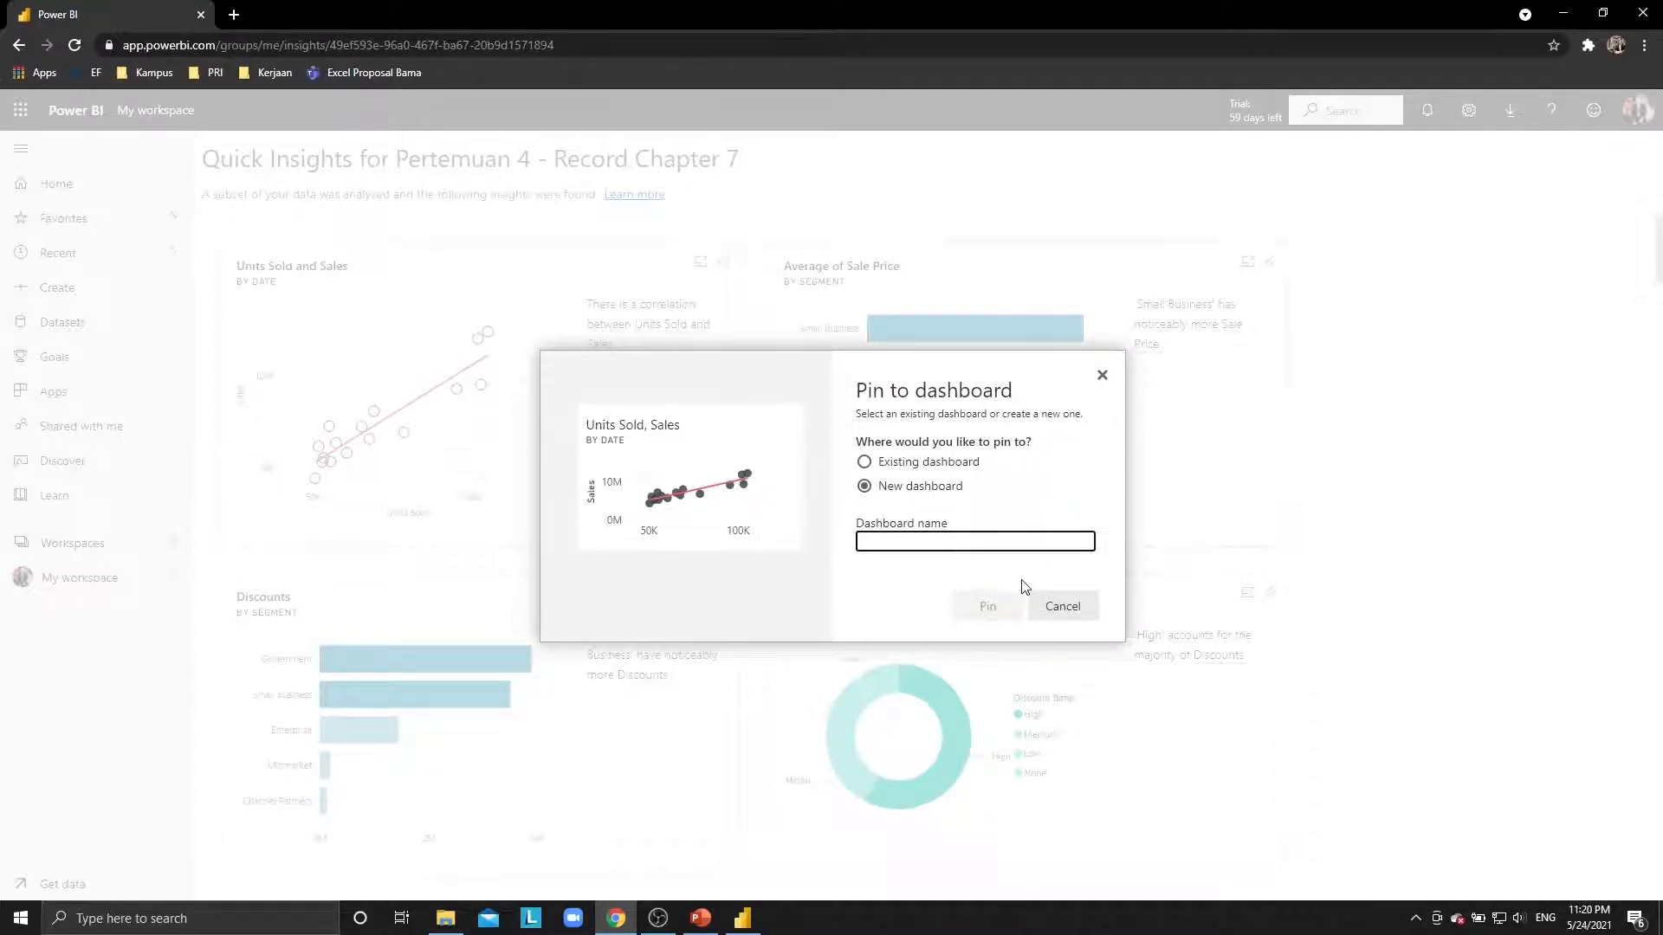
pyautogui.write('Pertemuan 4 - ')
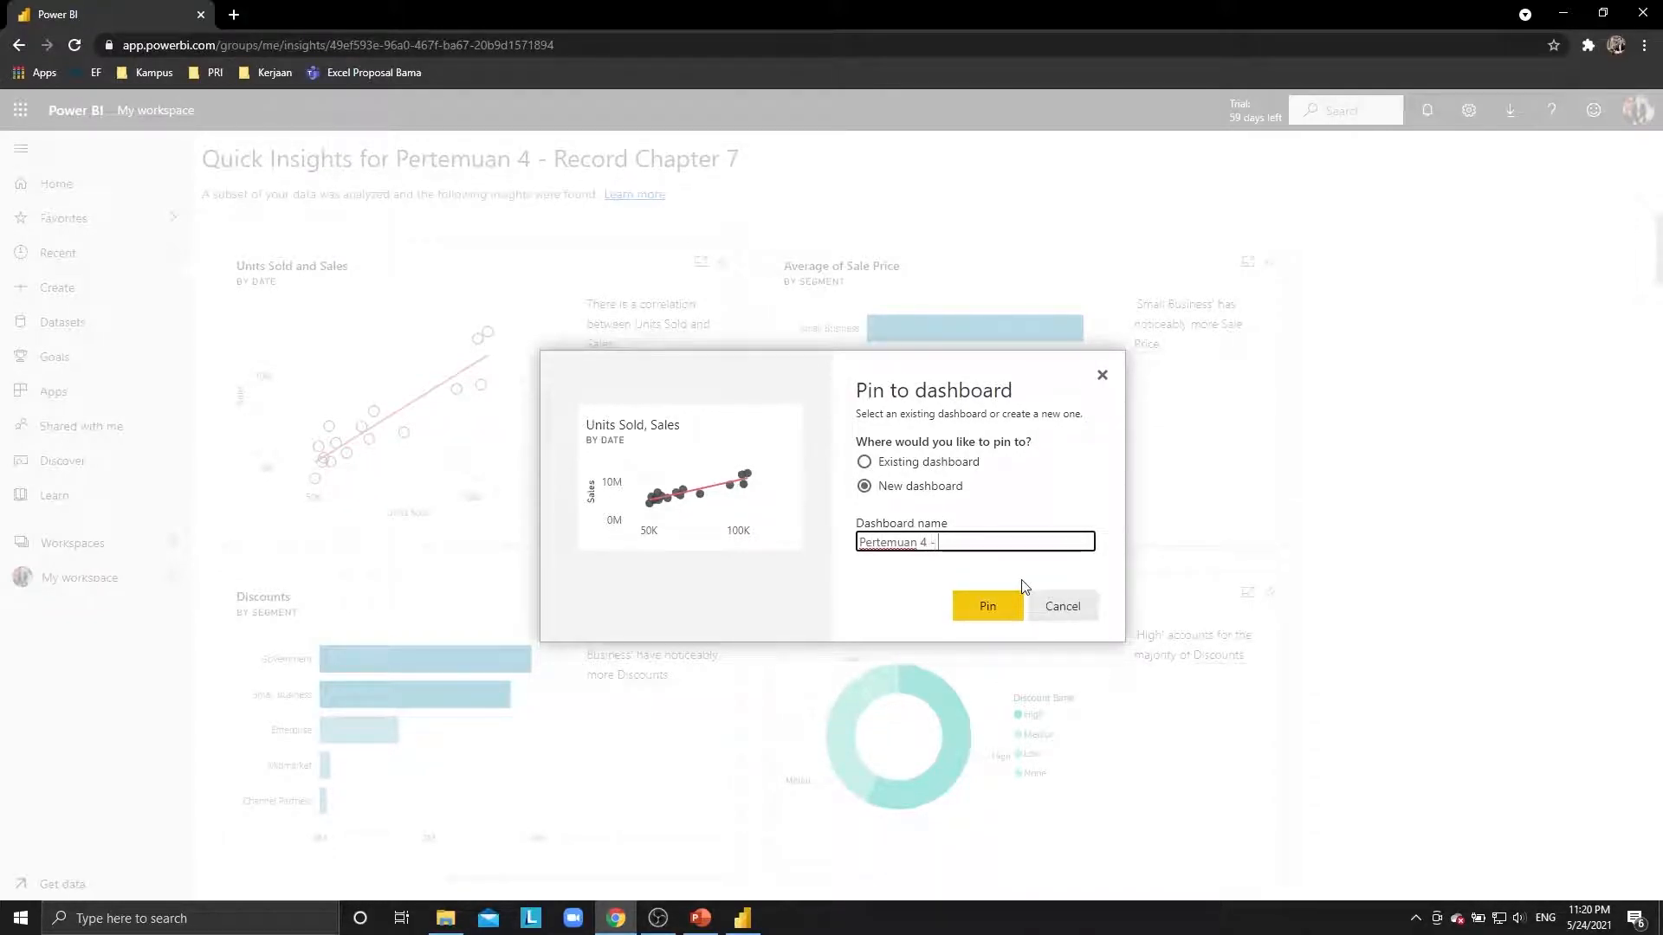
pyautogui.write('Chapter 7')
pyautogui.click(986, 603)
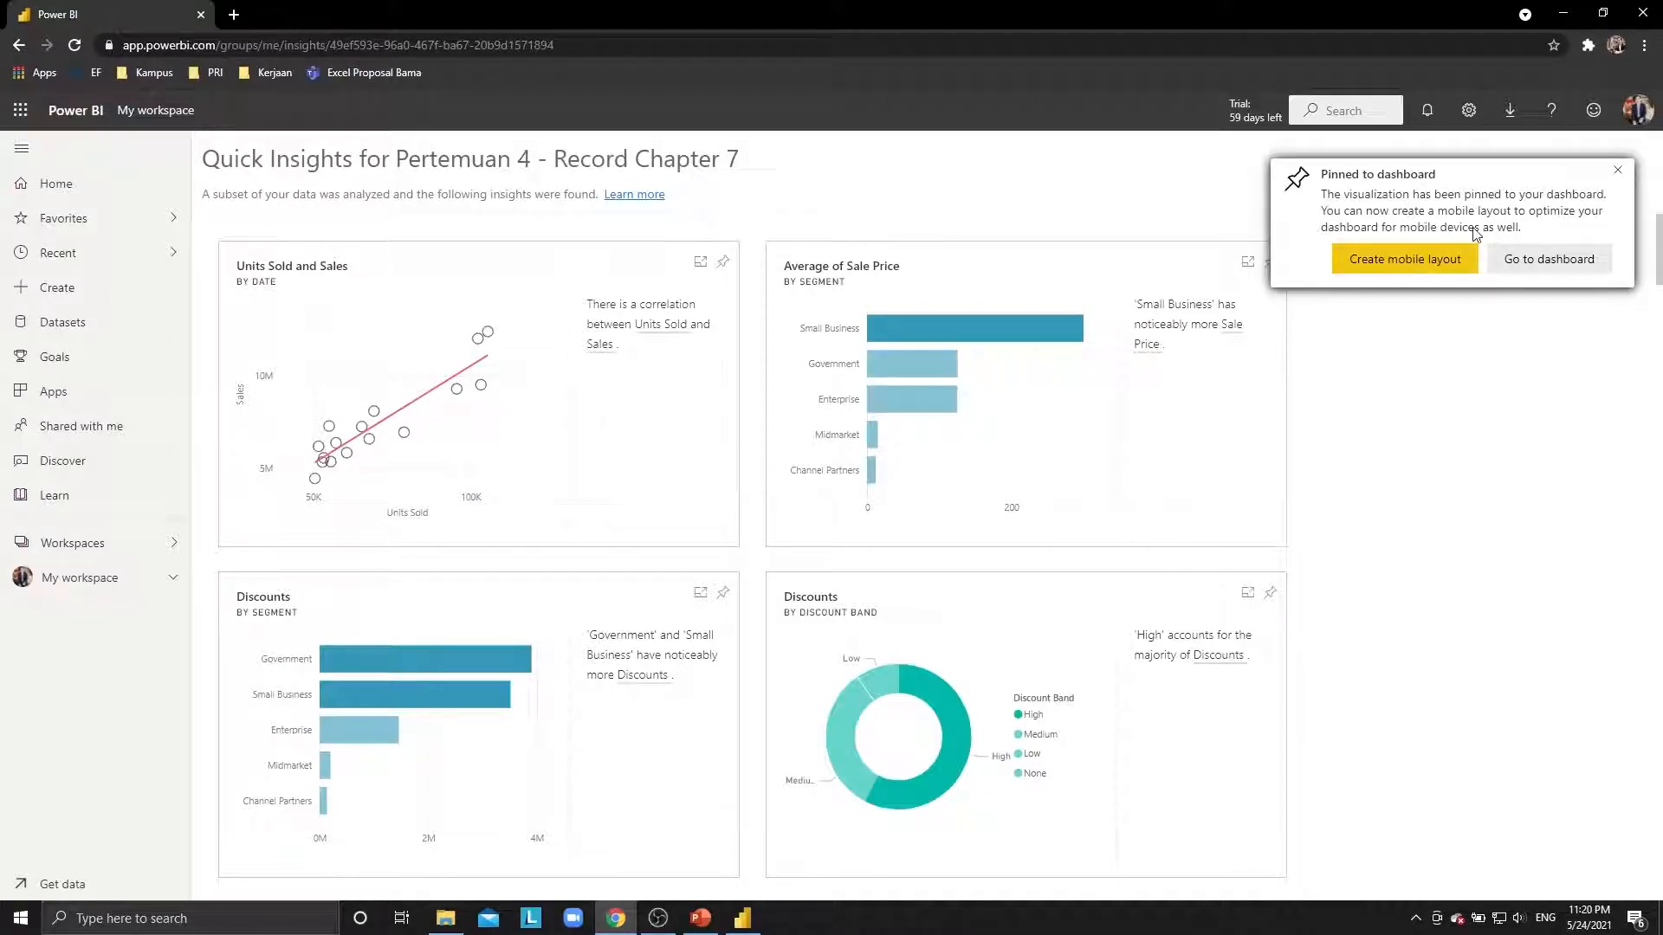
pyautogui.click(1569, 266)
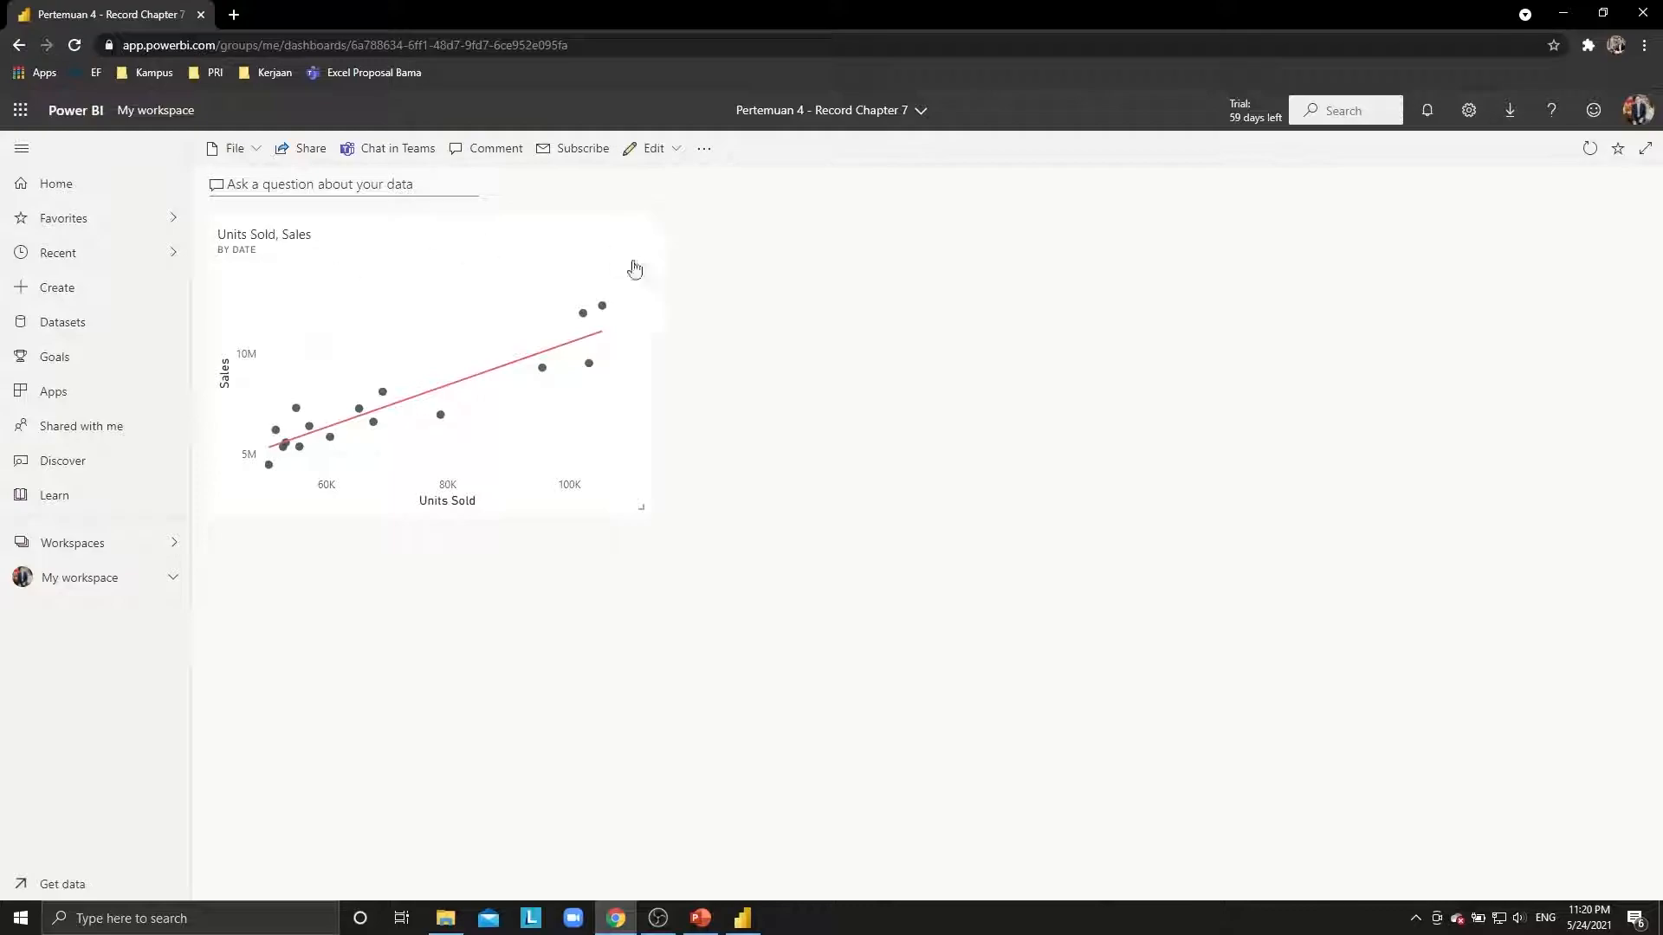
# Find the Record Chapter 7 dataset under My workspace and reopen its quick insights.
pyautogui.click(71, 549)
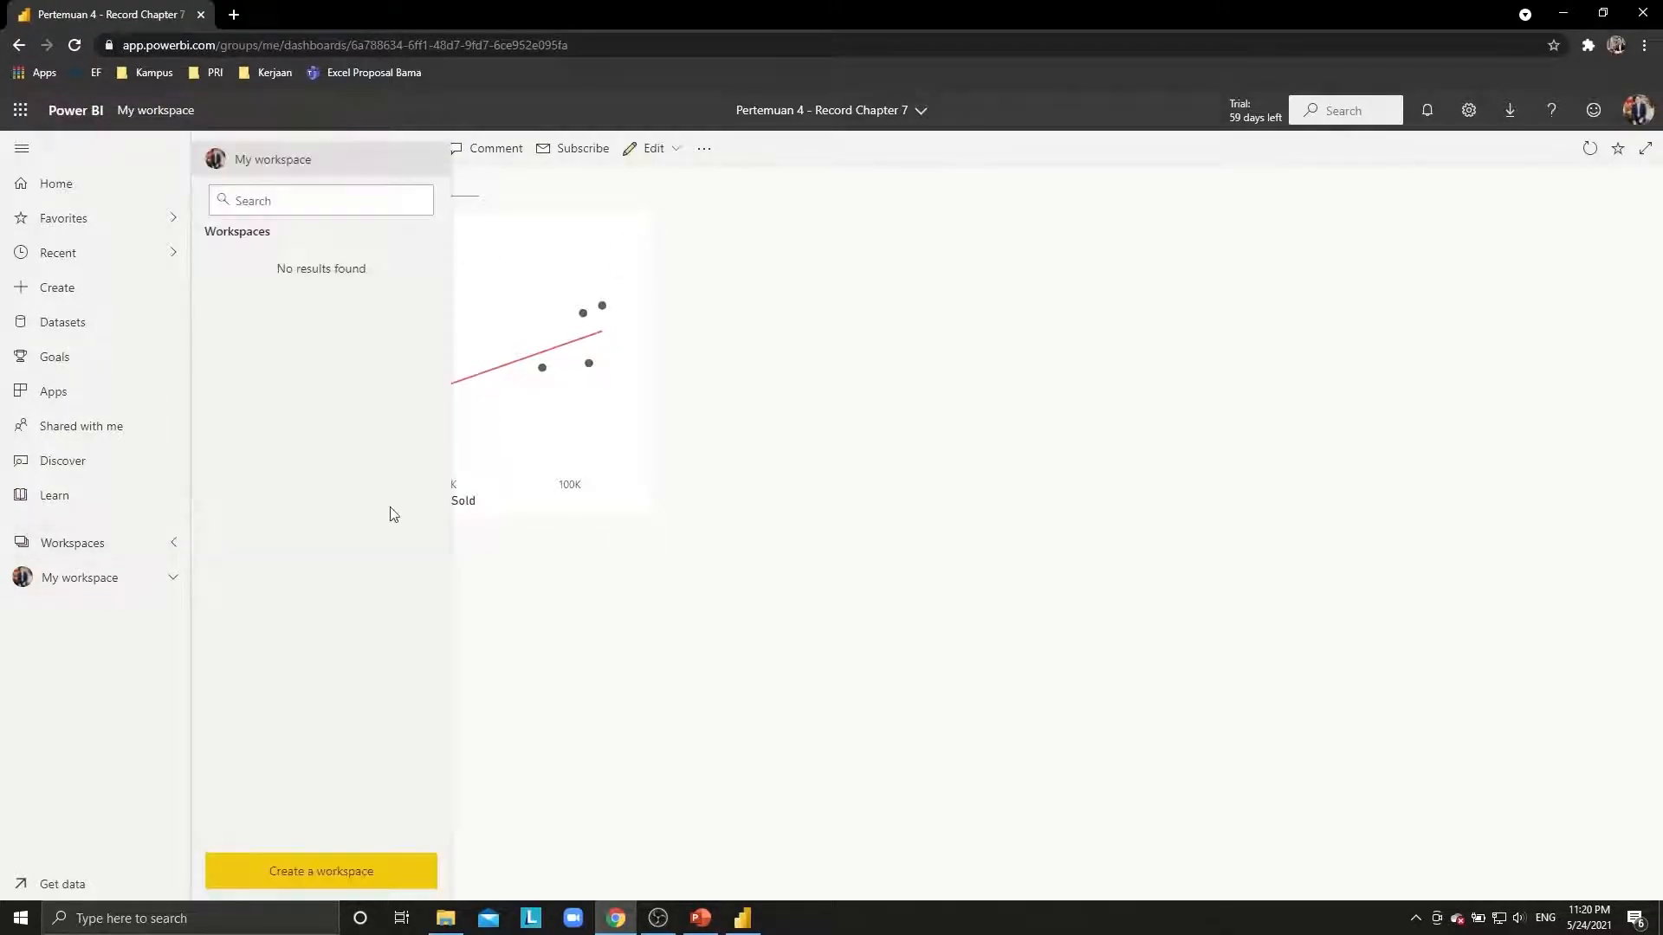
pyautogui.click(111, 542)
pyautogui.click(177, 579)
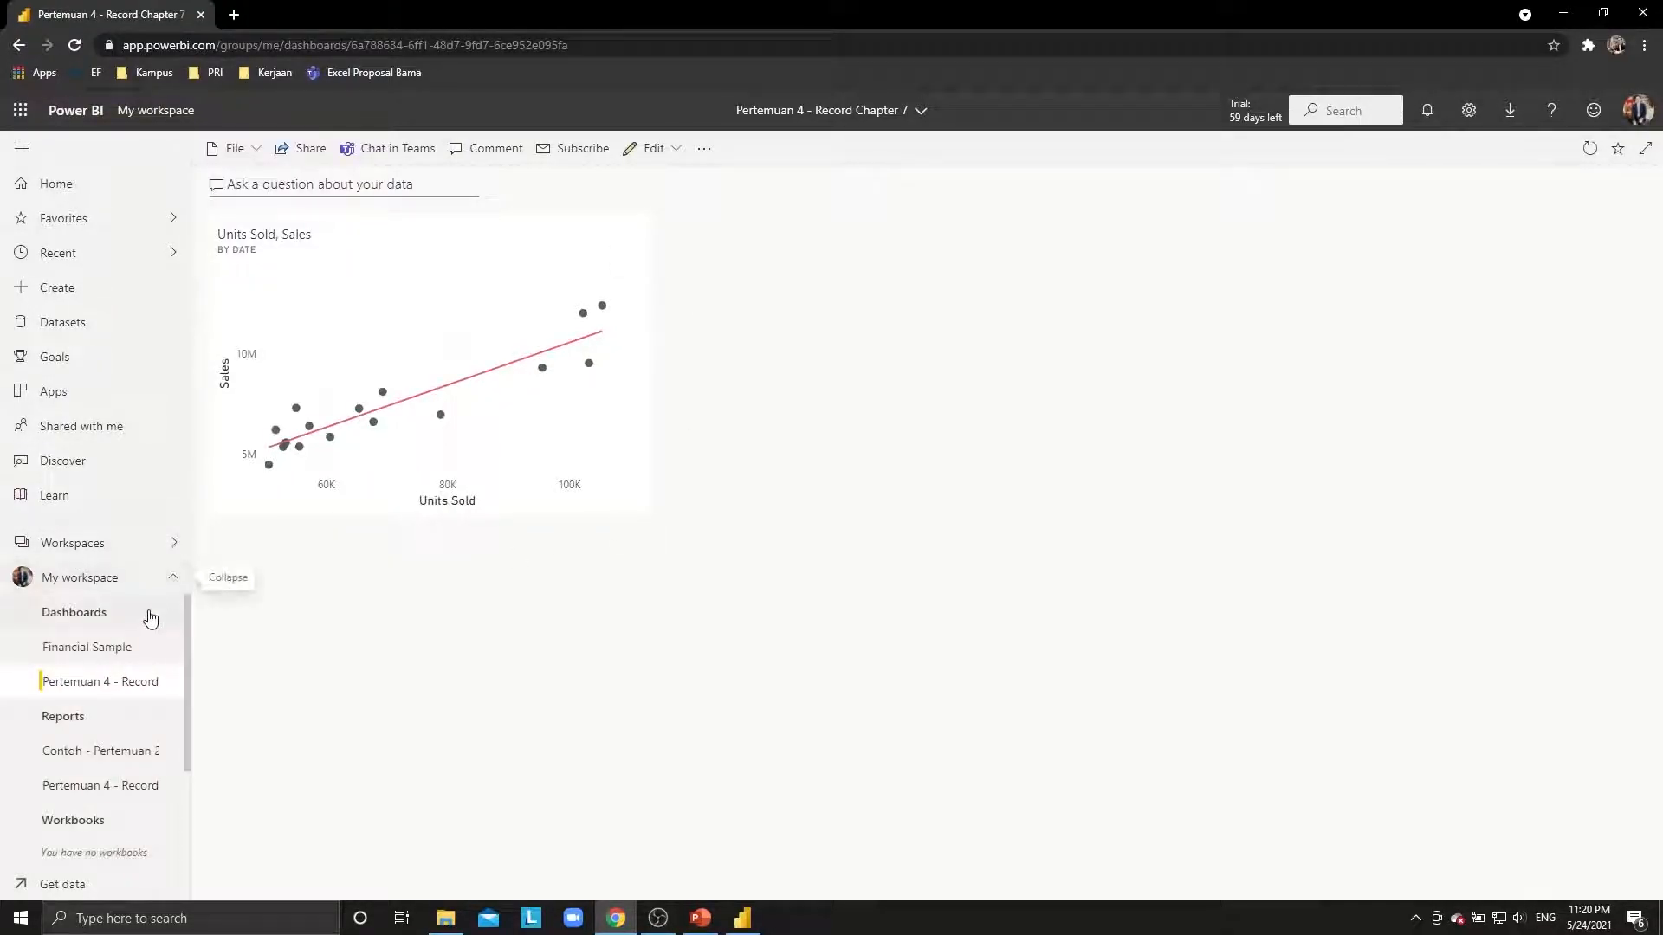
pyautogui.click(63, 587)
pyautogui.click(537, 441)
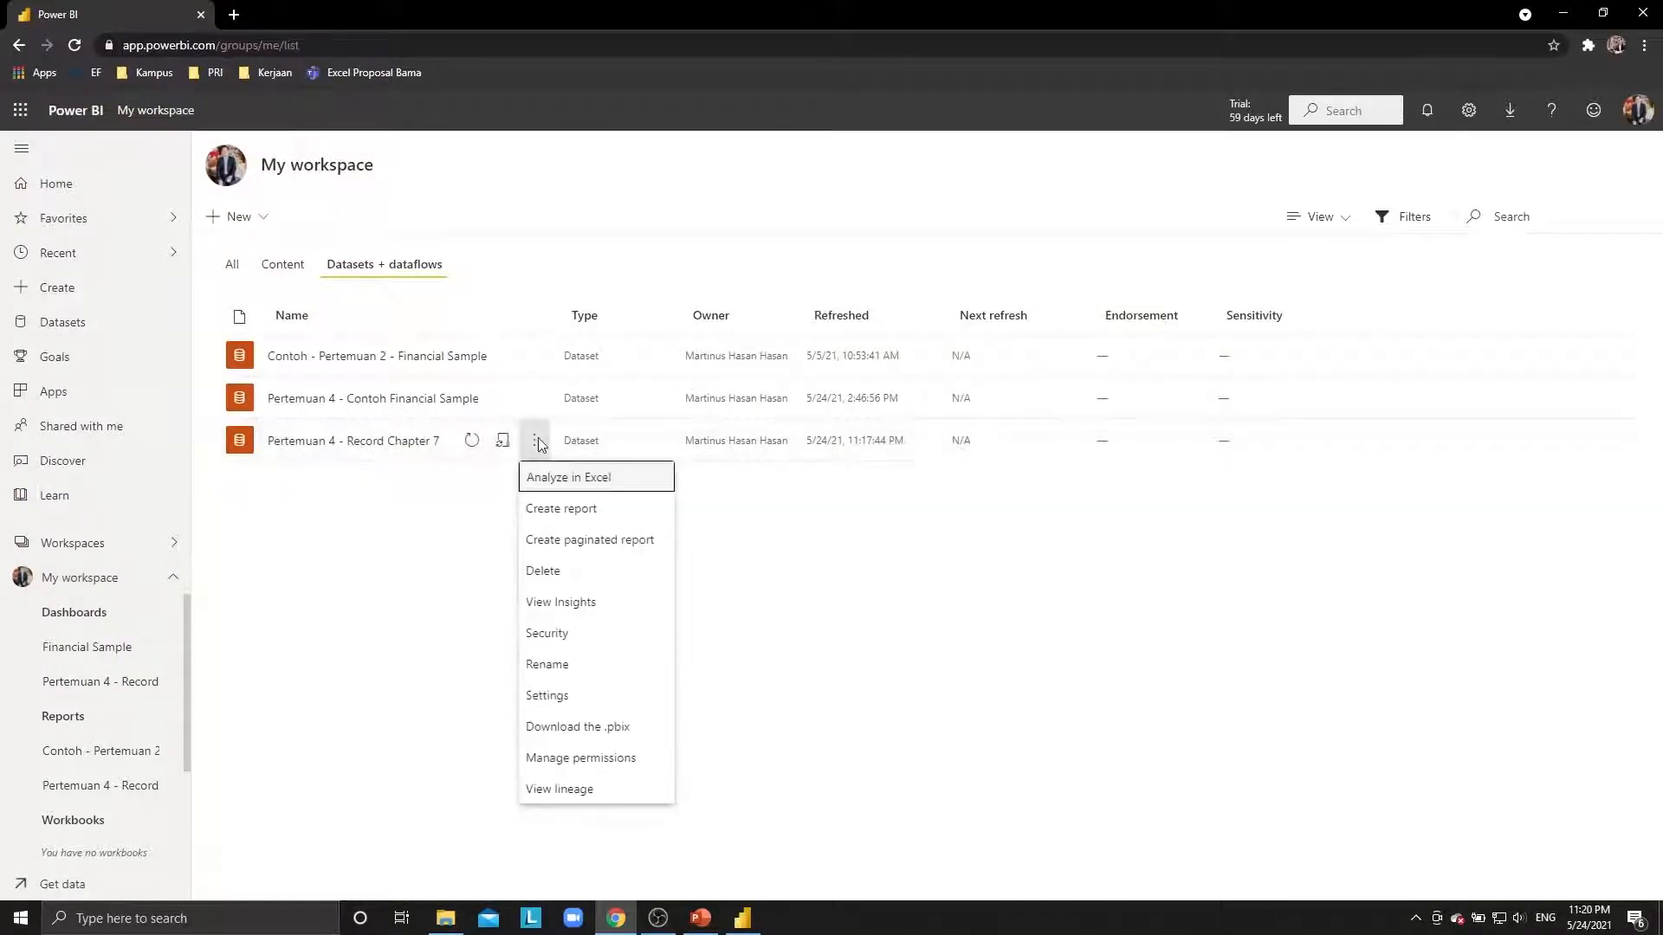
pyautogui.click(559, 602)
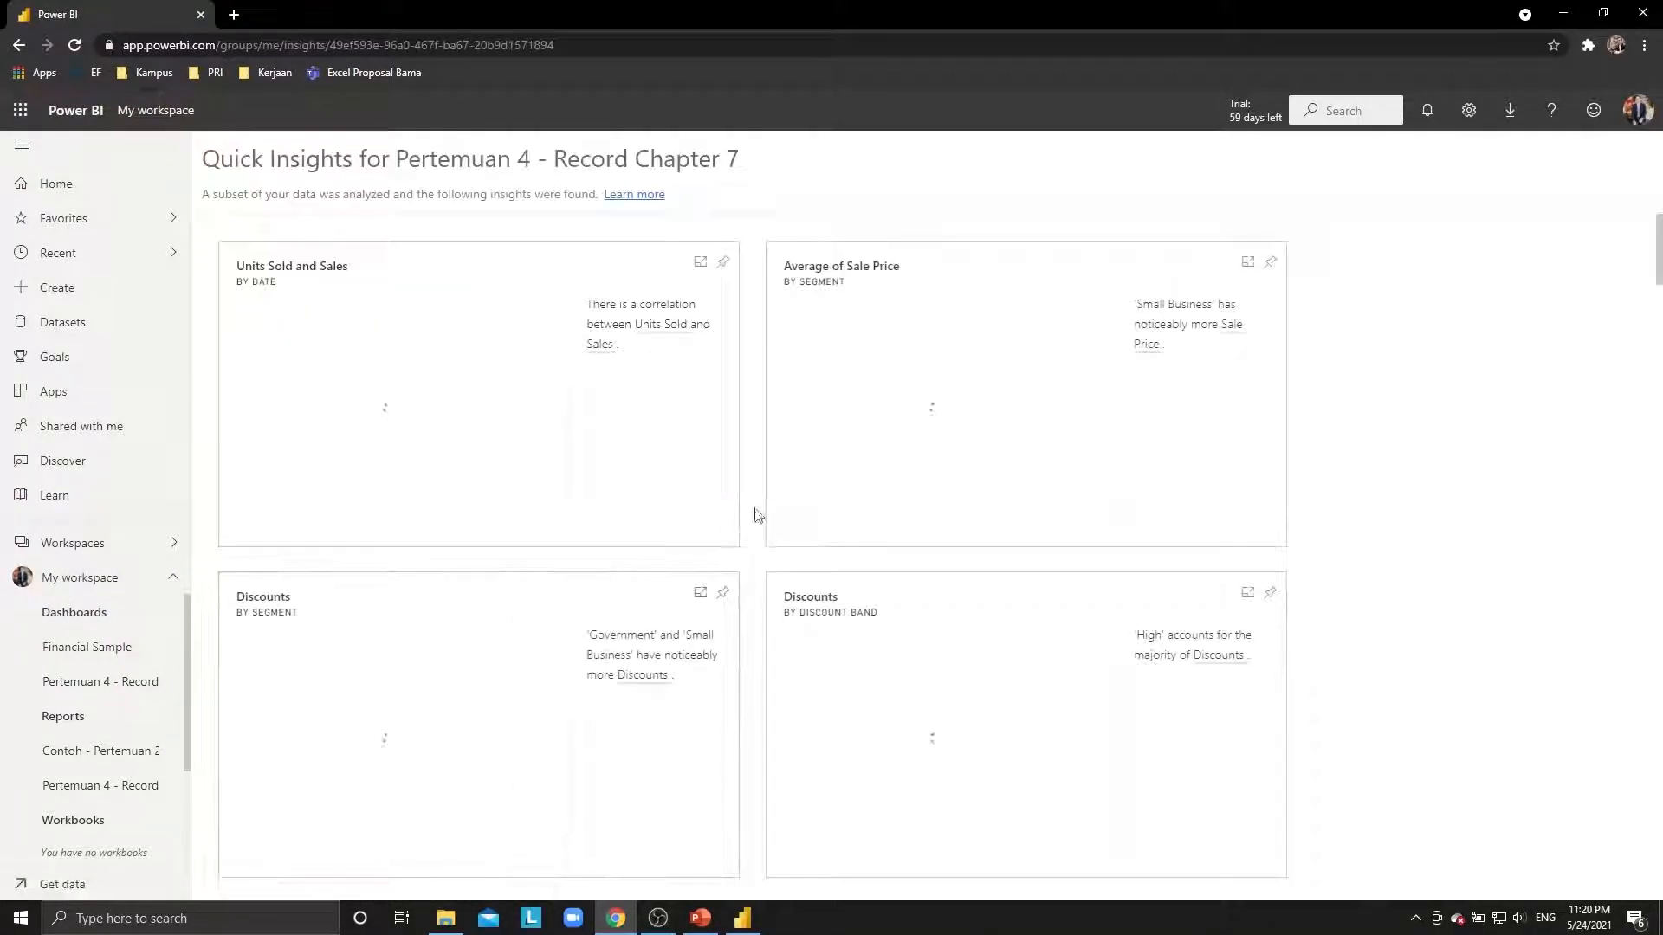
# Pin the Average of Sale Price insight to the existing Pertemuan 4 - Record Chapter 7 dashboard.
pyautogui.click(1271, 263)
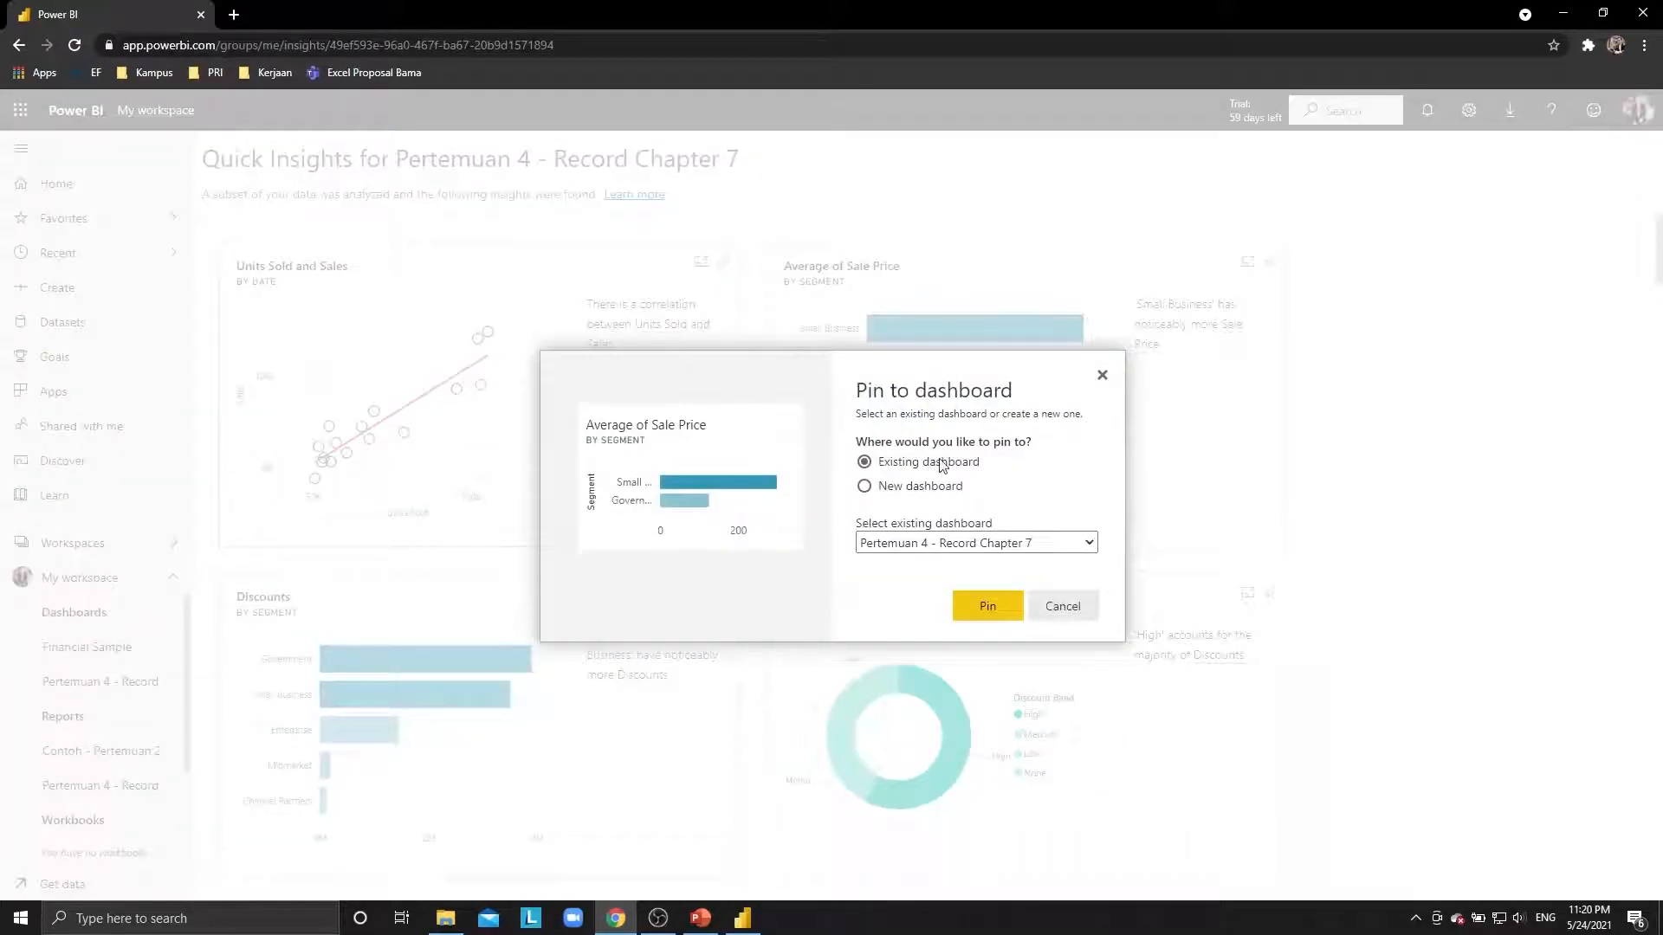
pyautogui.click(942, 543)
pyautogui.click(942, 543)
pyautogui.click(971, 545)
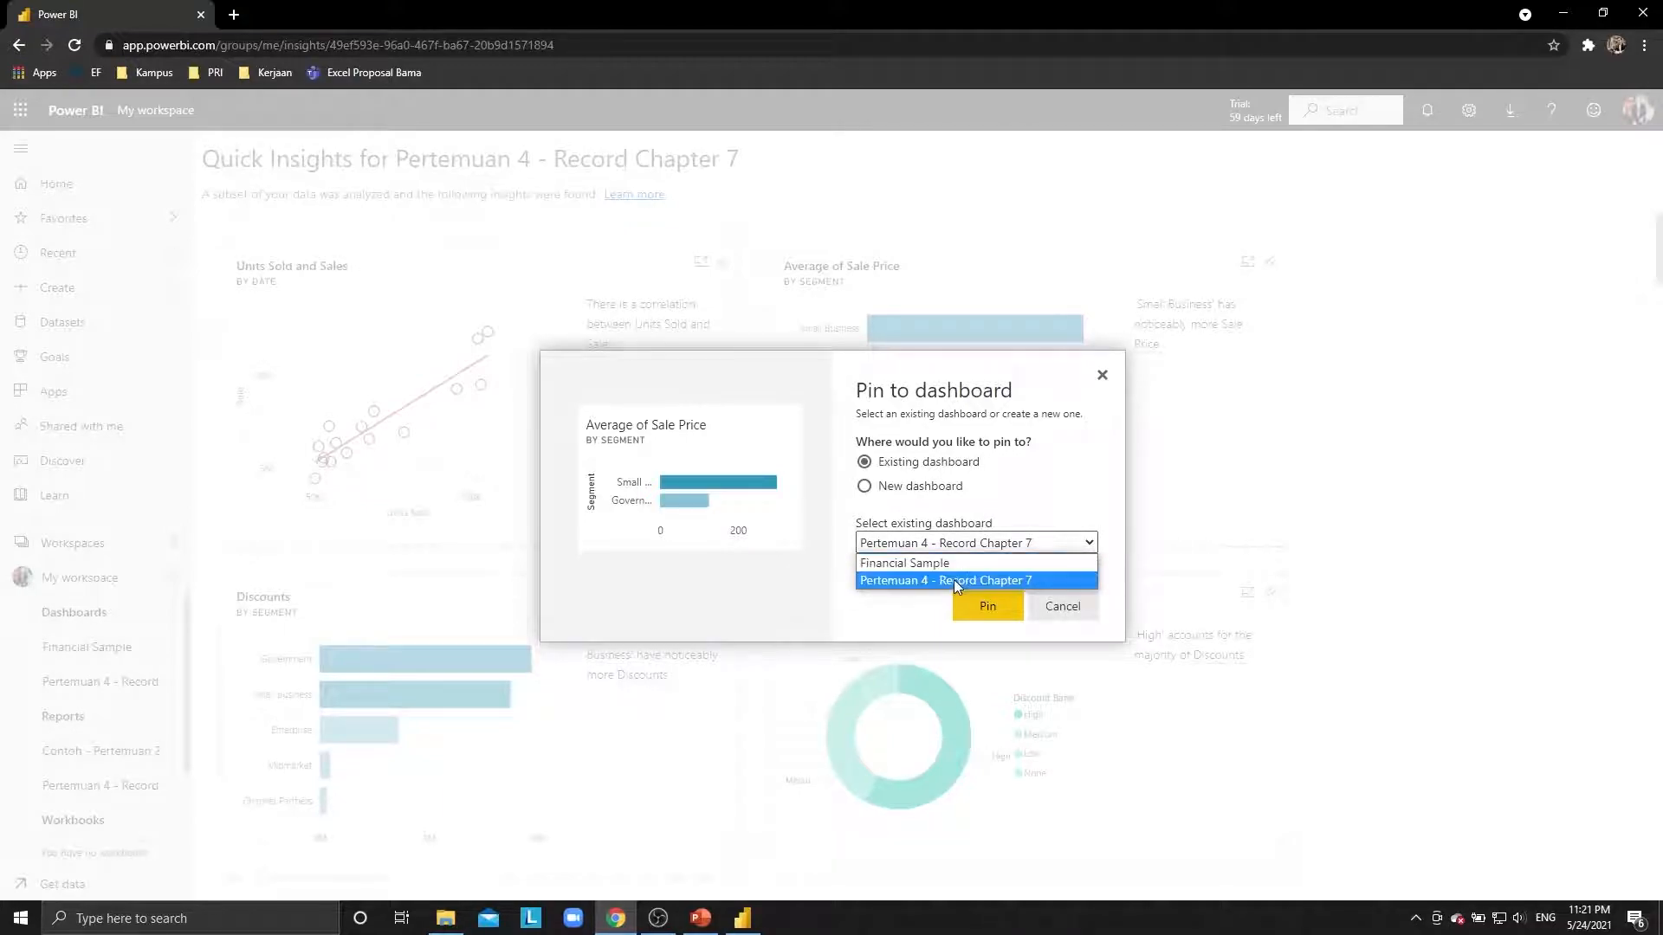
pyautogui.click(954, 579)
pyautogui.click(990, 608)
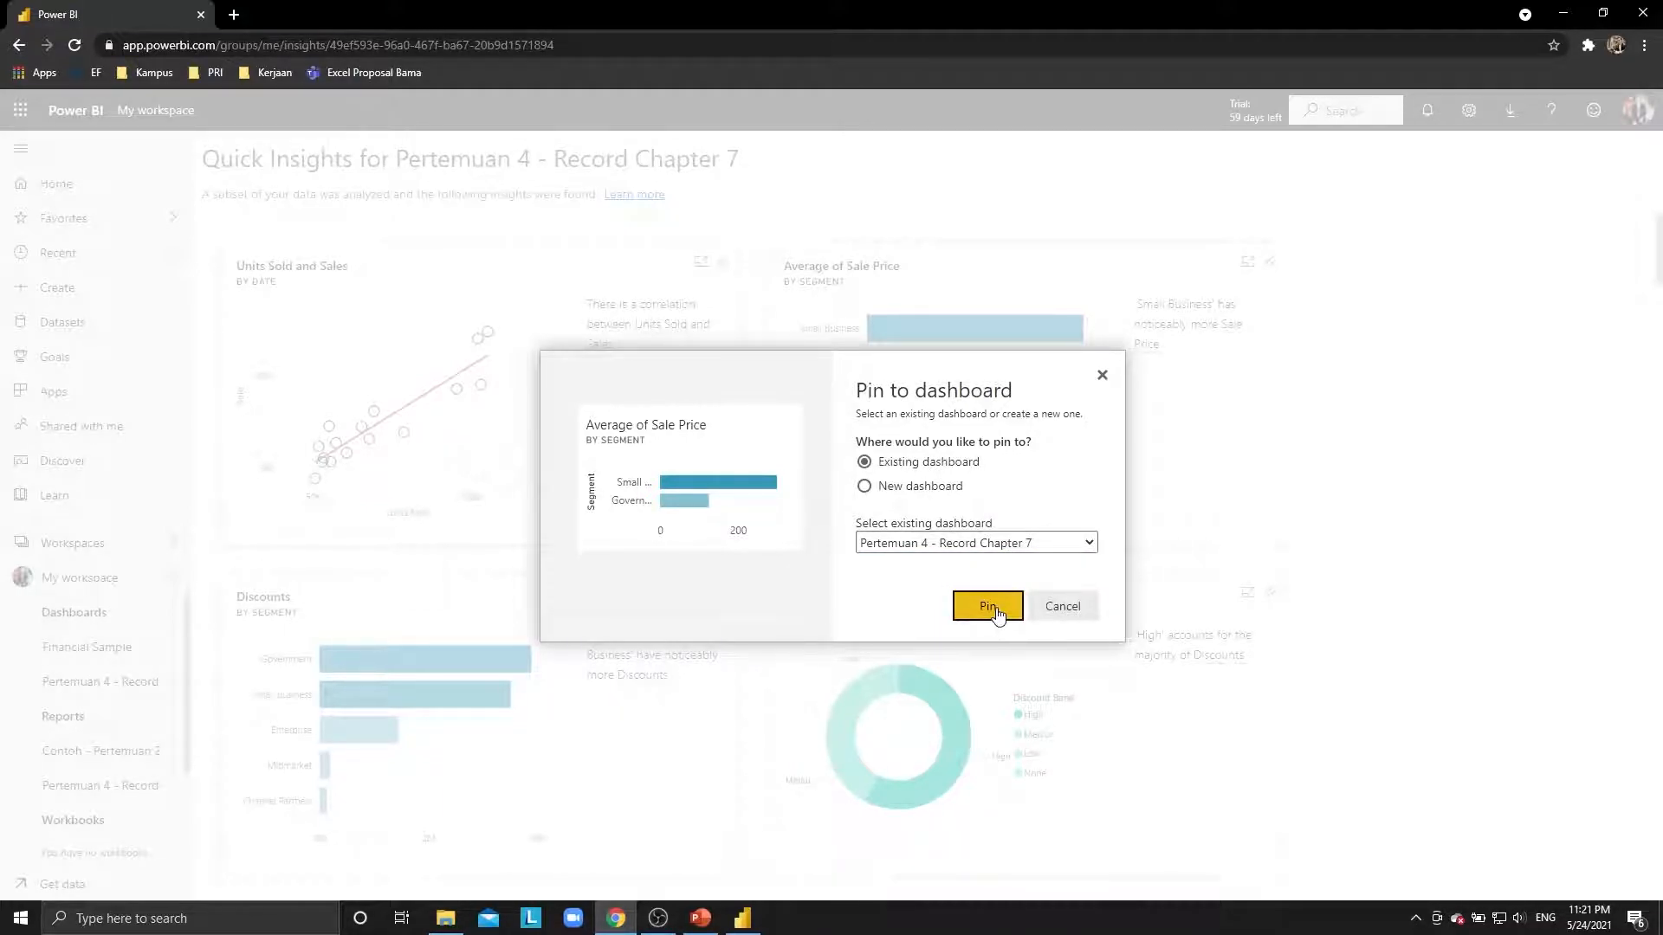
# Pin the Discounts by segment and Discounts by discount band charts, then view the dashboard.
pyautogui.click(723, 597)
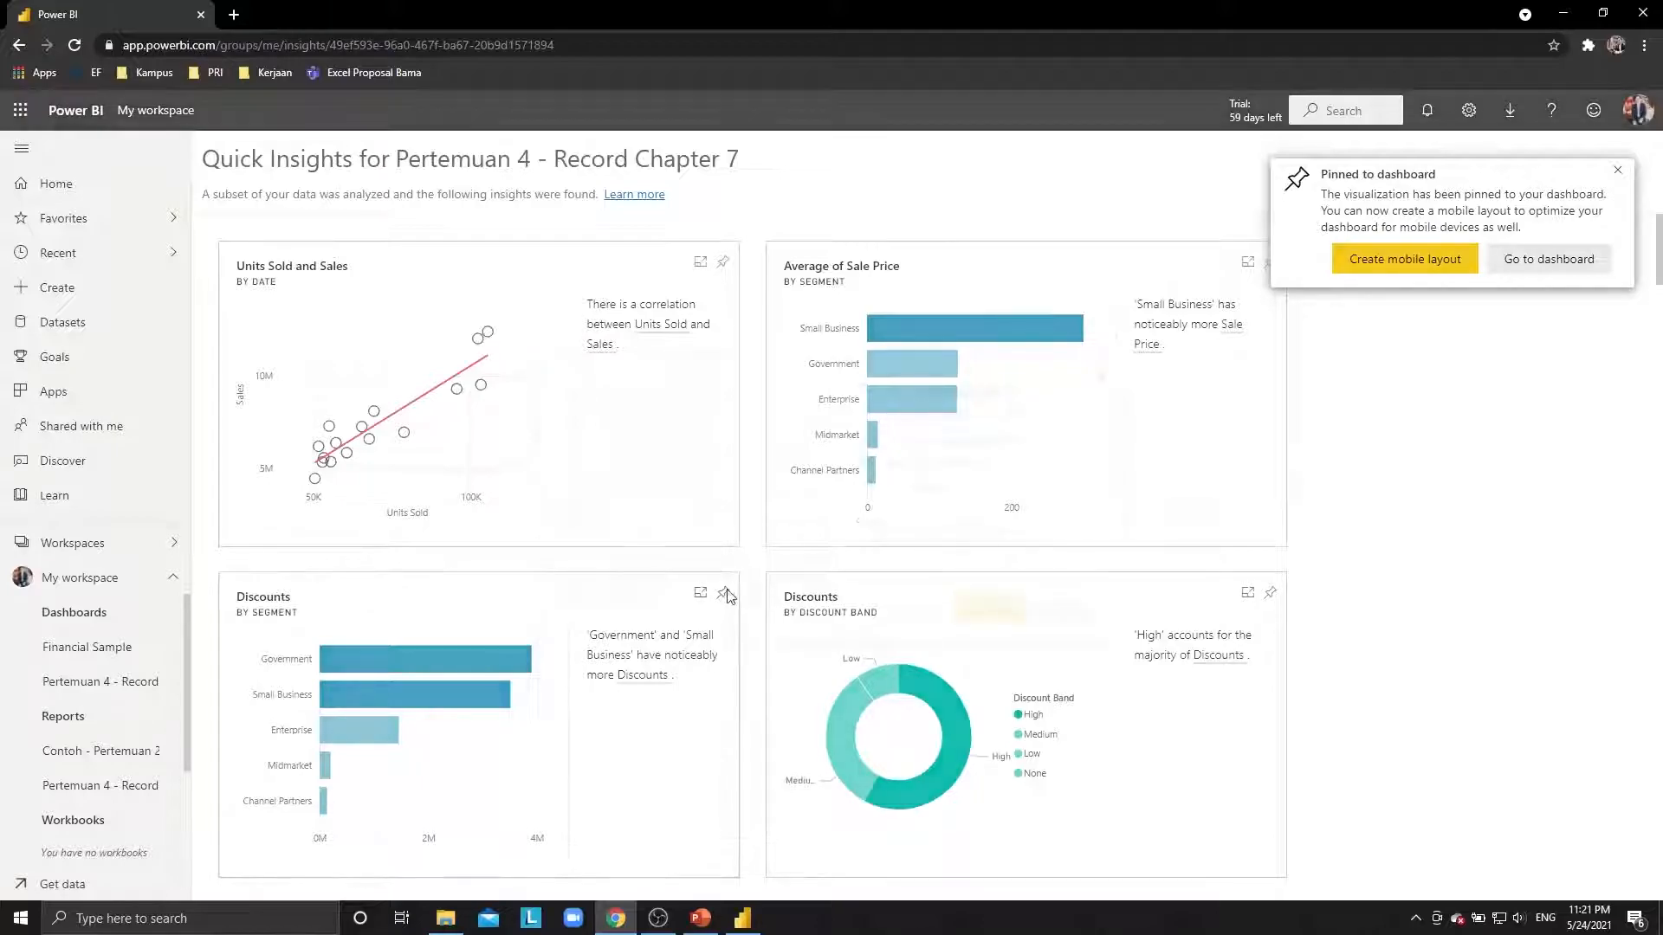
pyautogui.click(993, 609)
pyautogui.click(1267, 597)
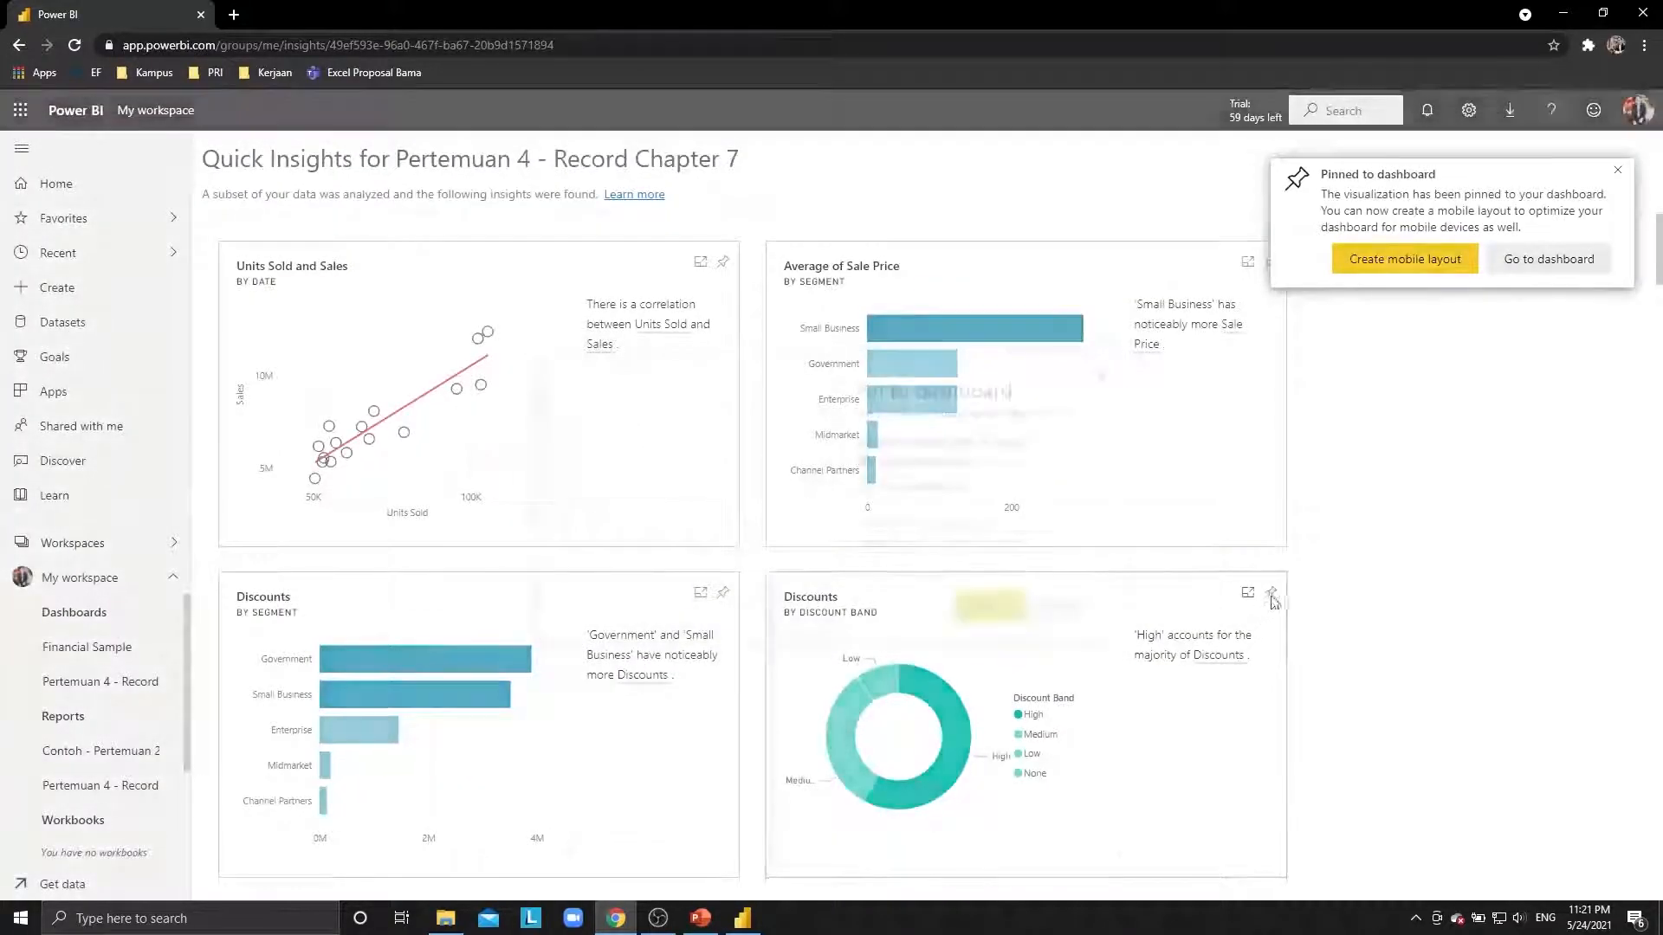
pyautogui.click(983, 616)
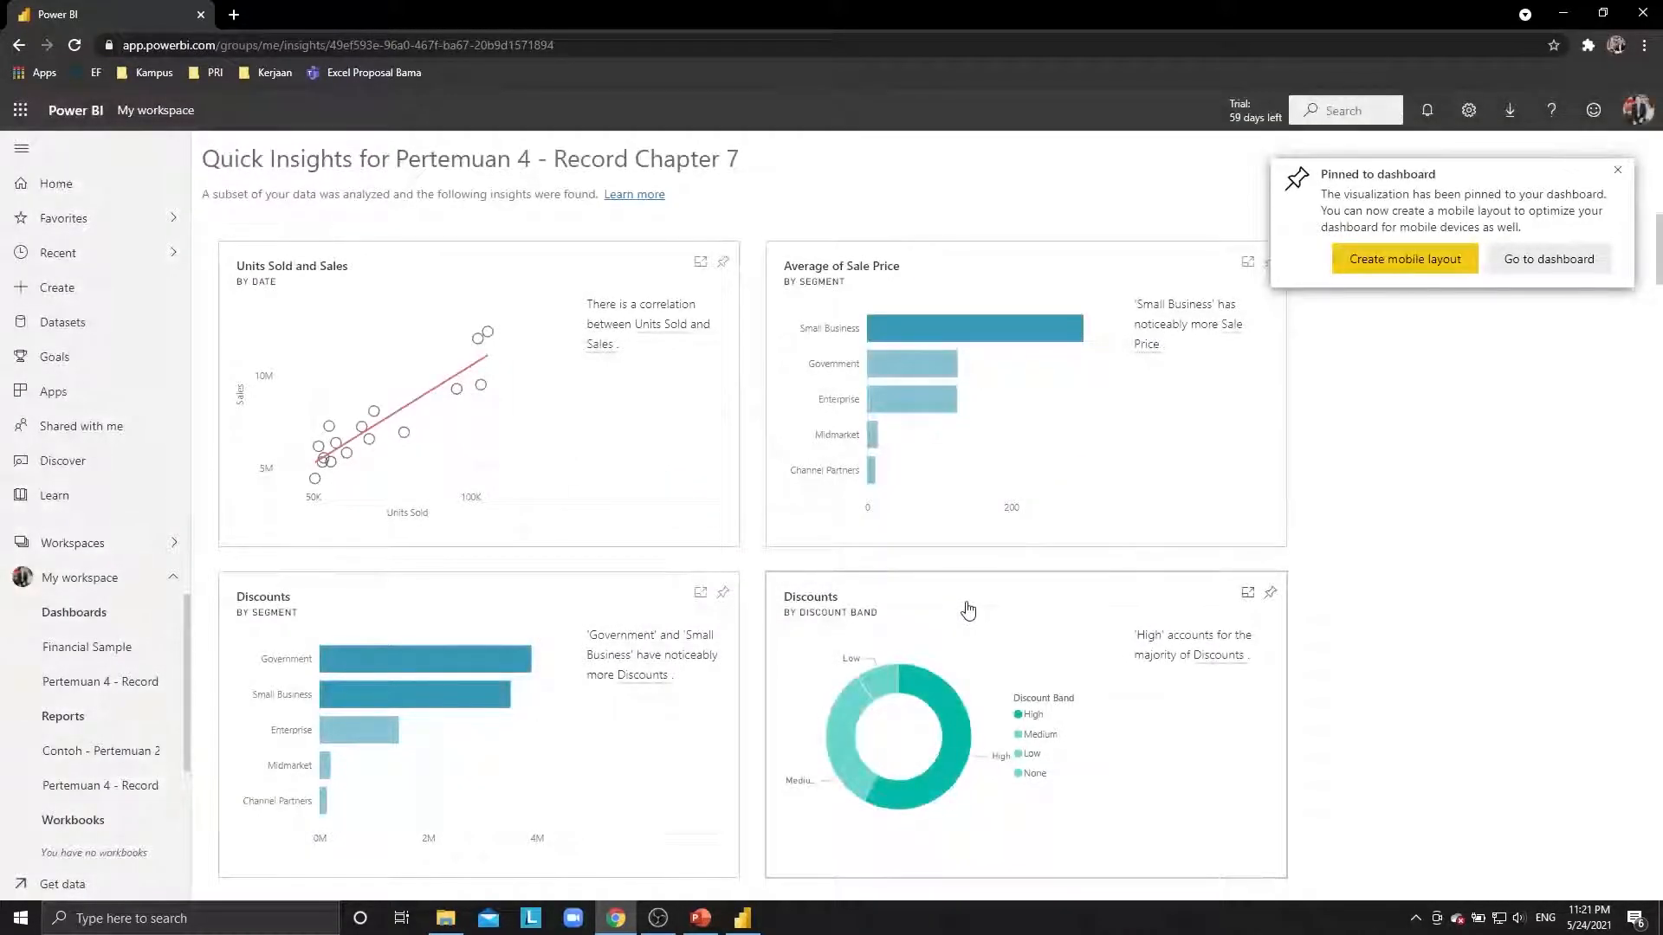
pyautogui.click(1556, 262)
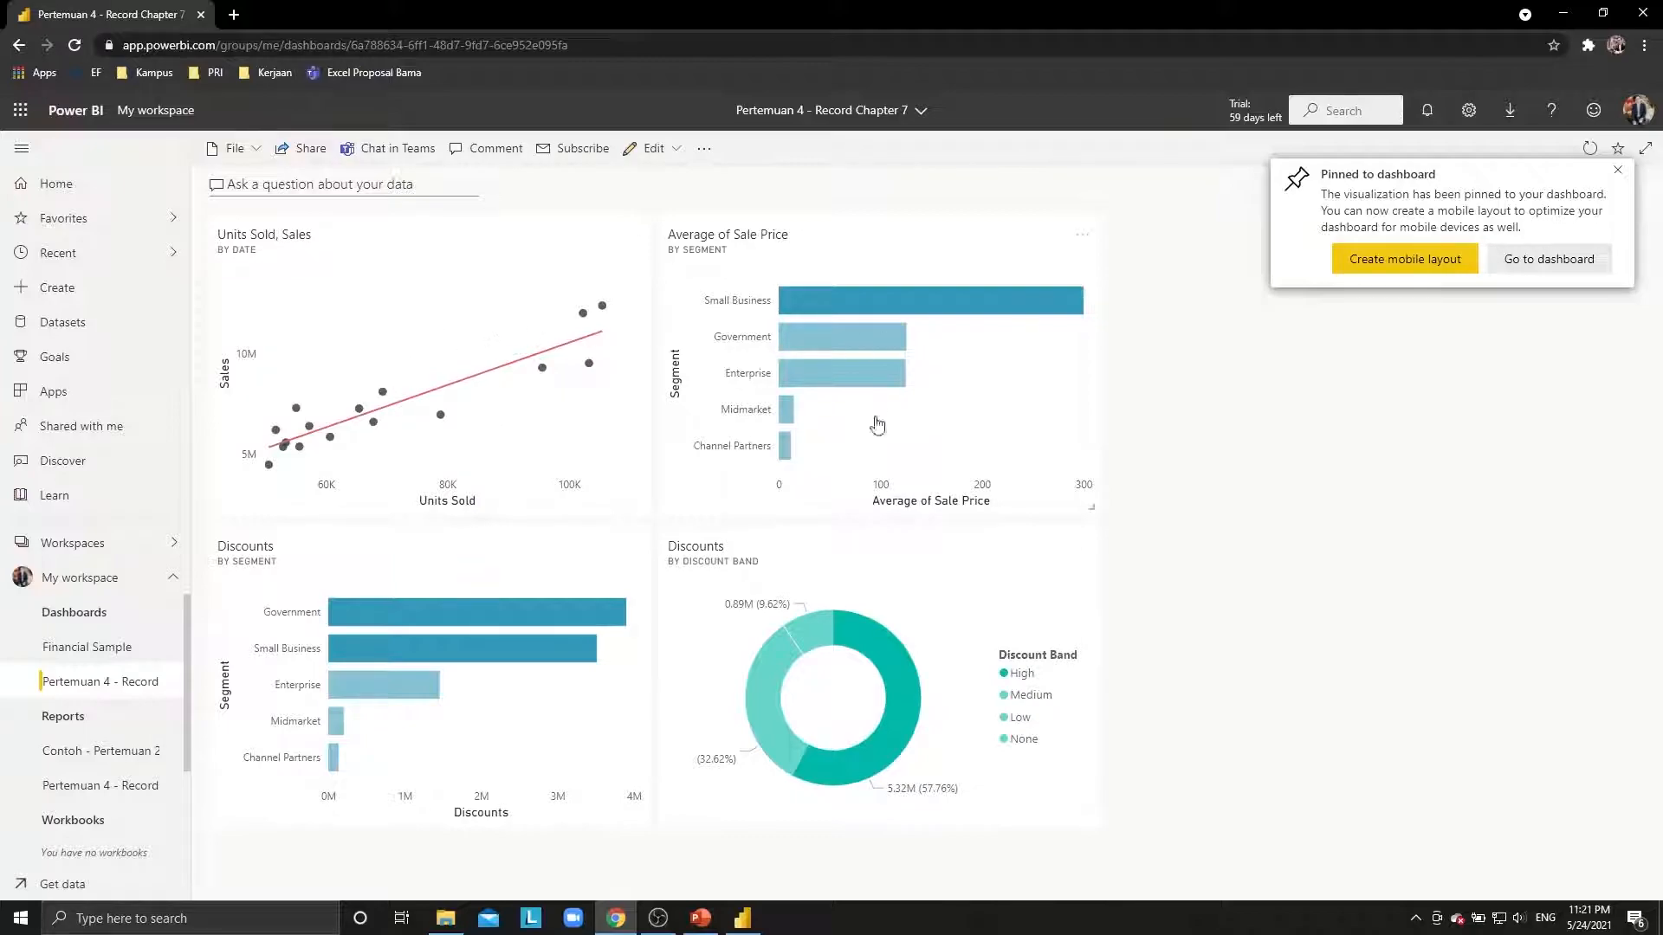
pyautogui.moveTo(548, 620)
pyautogui.click(1617, 170)
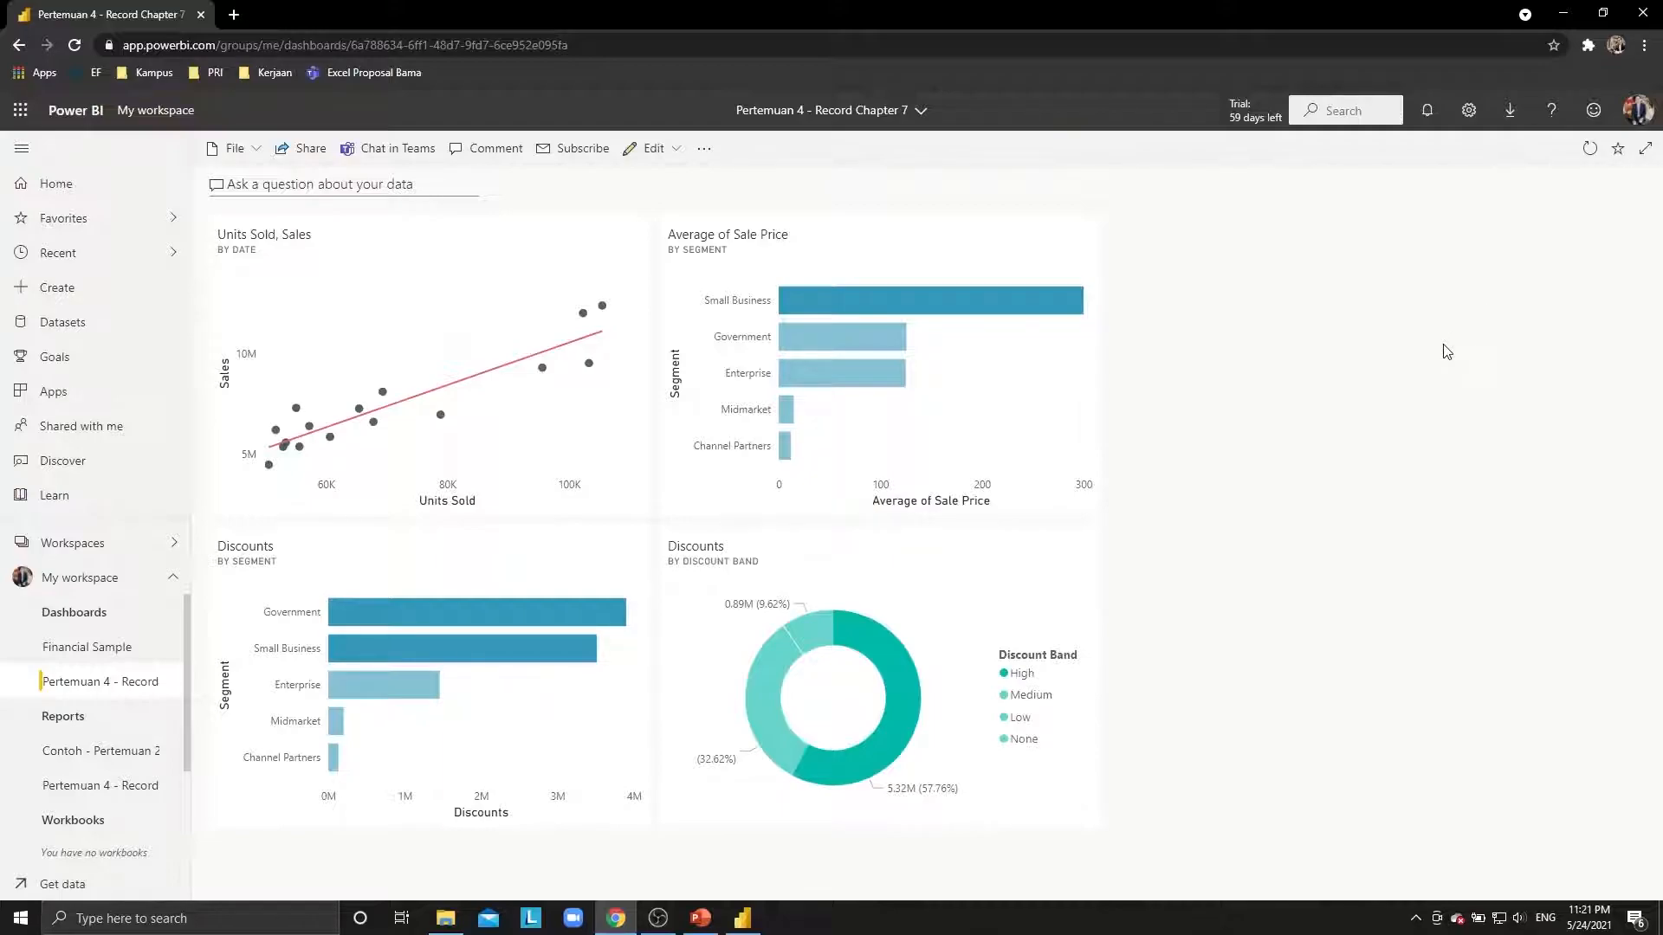
# Review PowerPoint slides 7 and 8 on creating dashboards, then return to the Power BI dashboard.
pyautogui.hotkey('alt', 'Tab')
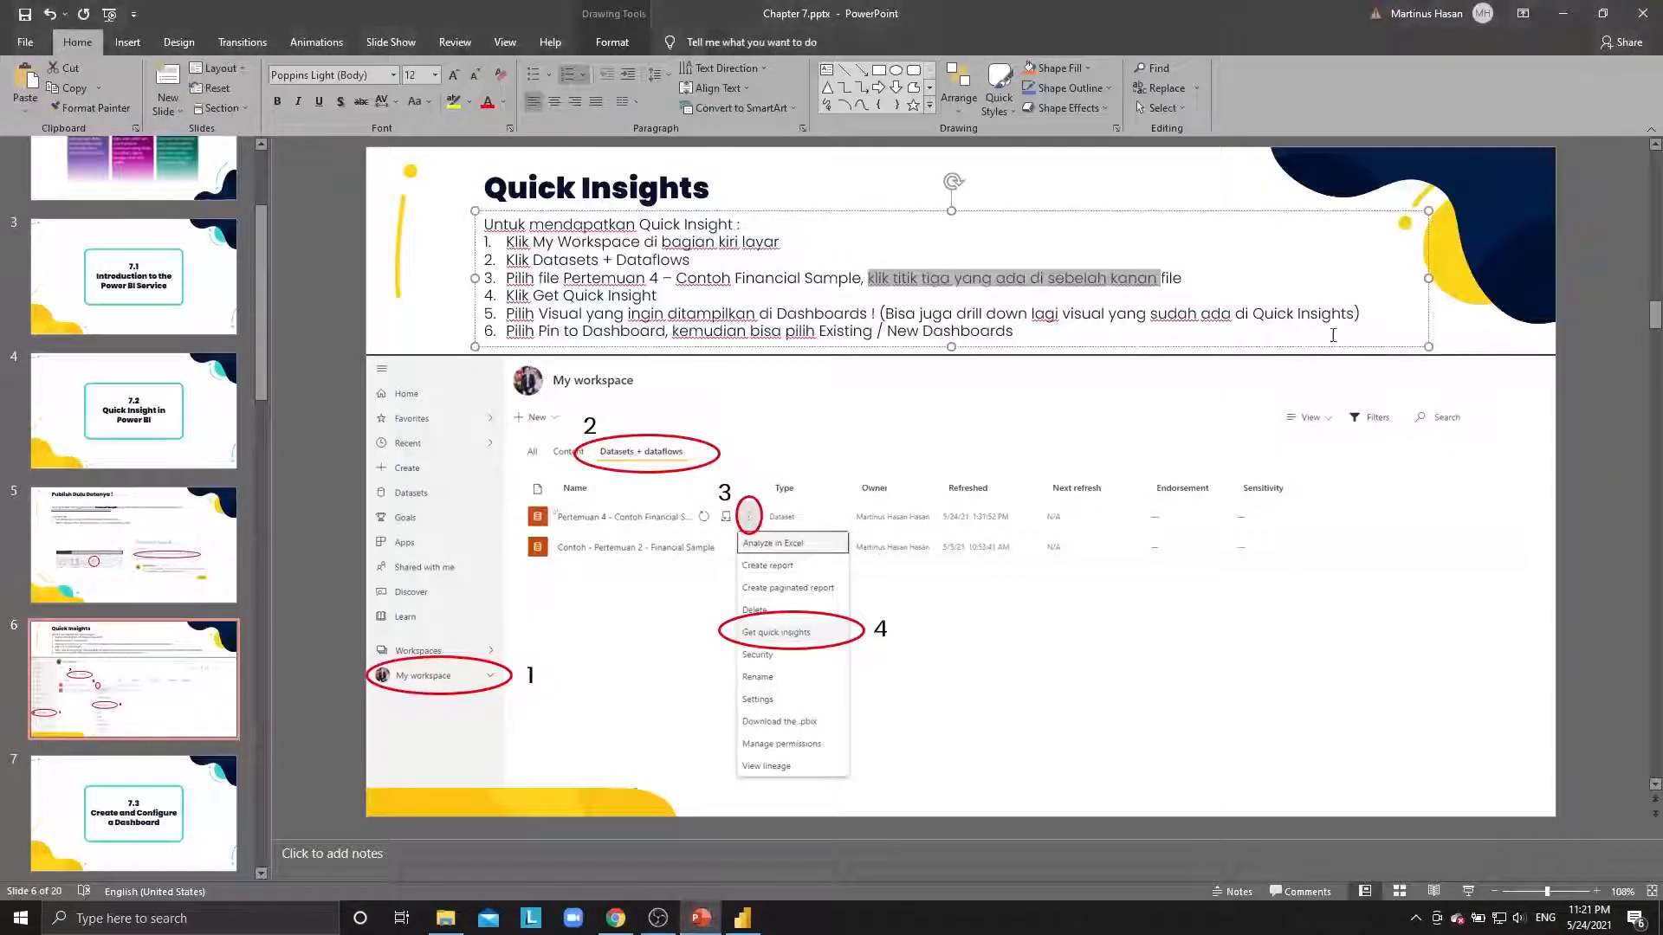
pyautogui.click(878, 333)
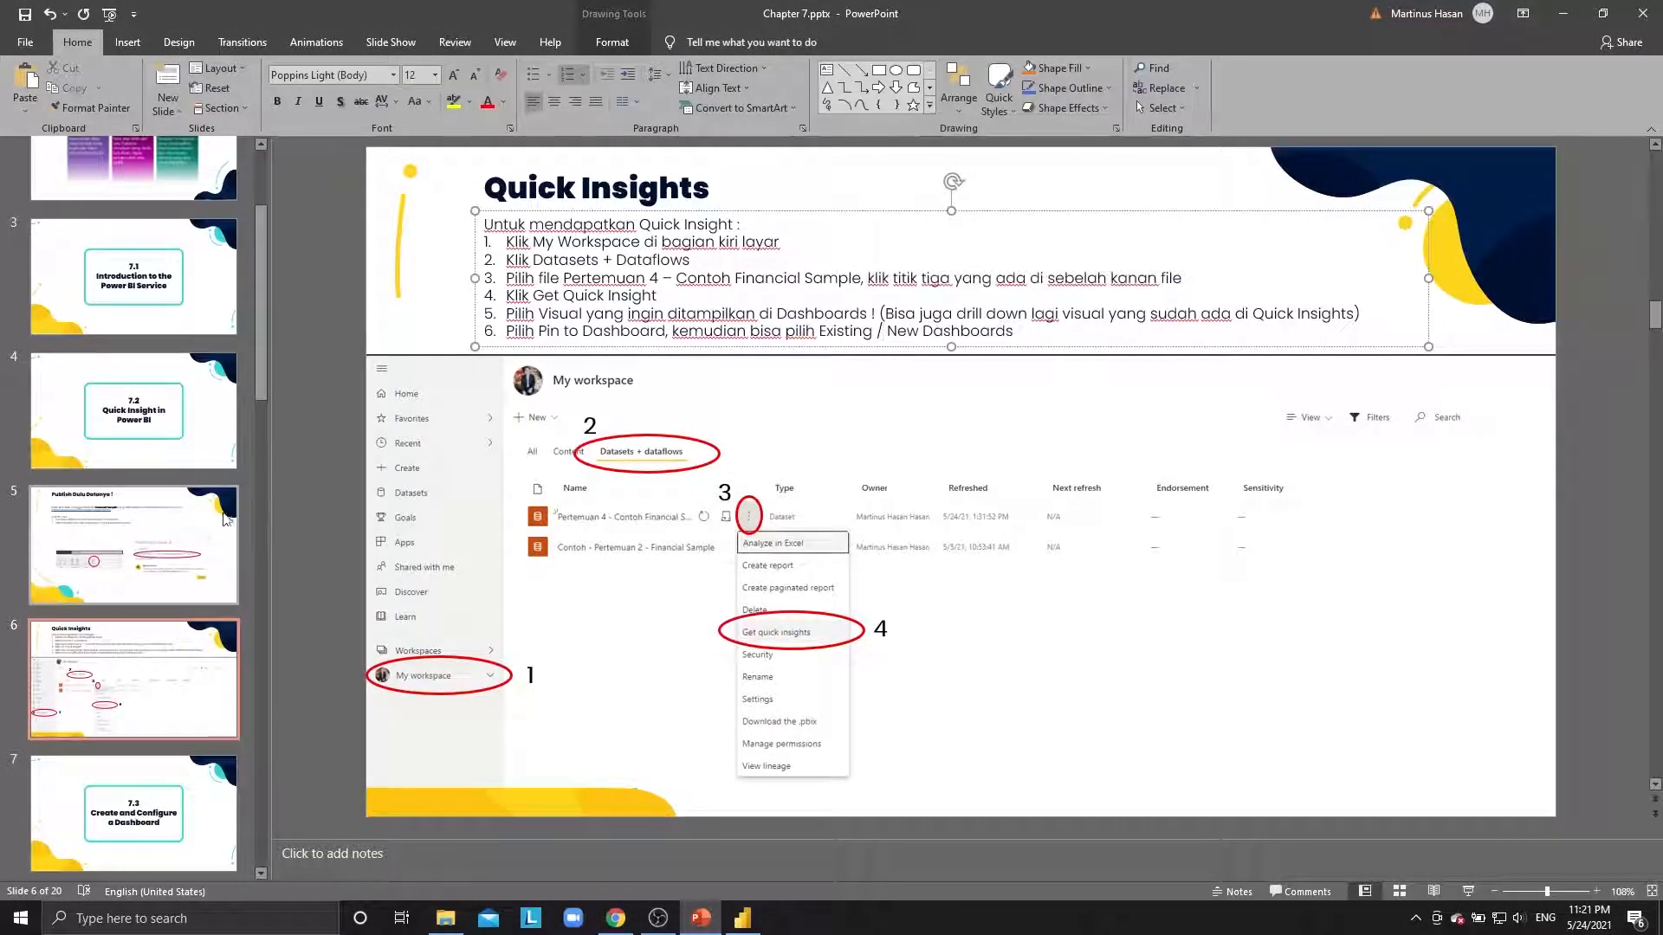
pyautogui.scroll(-2, 184, 578)
pyautogui.click(185, 619)
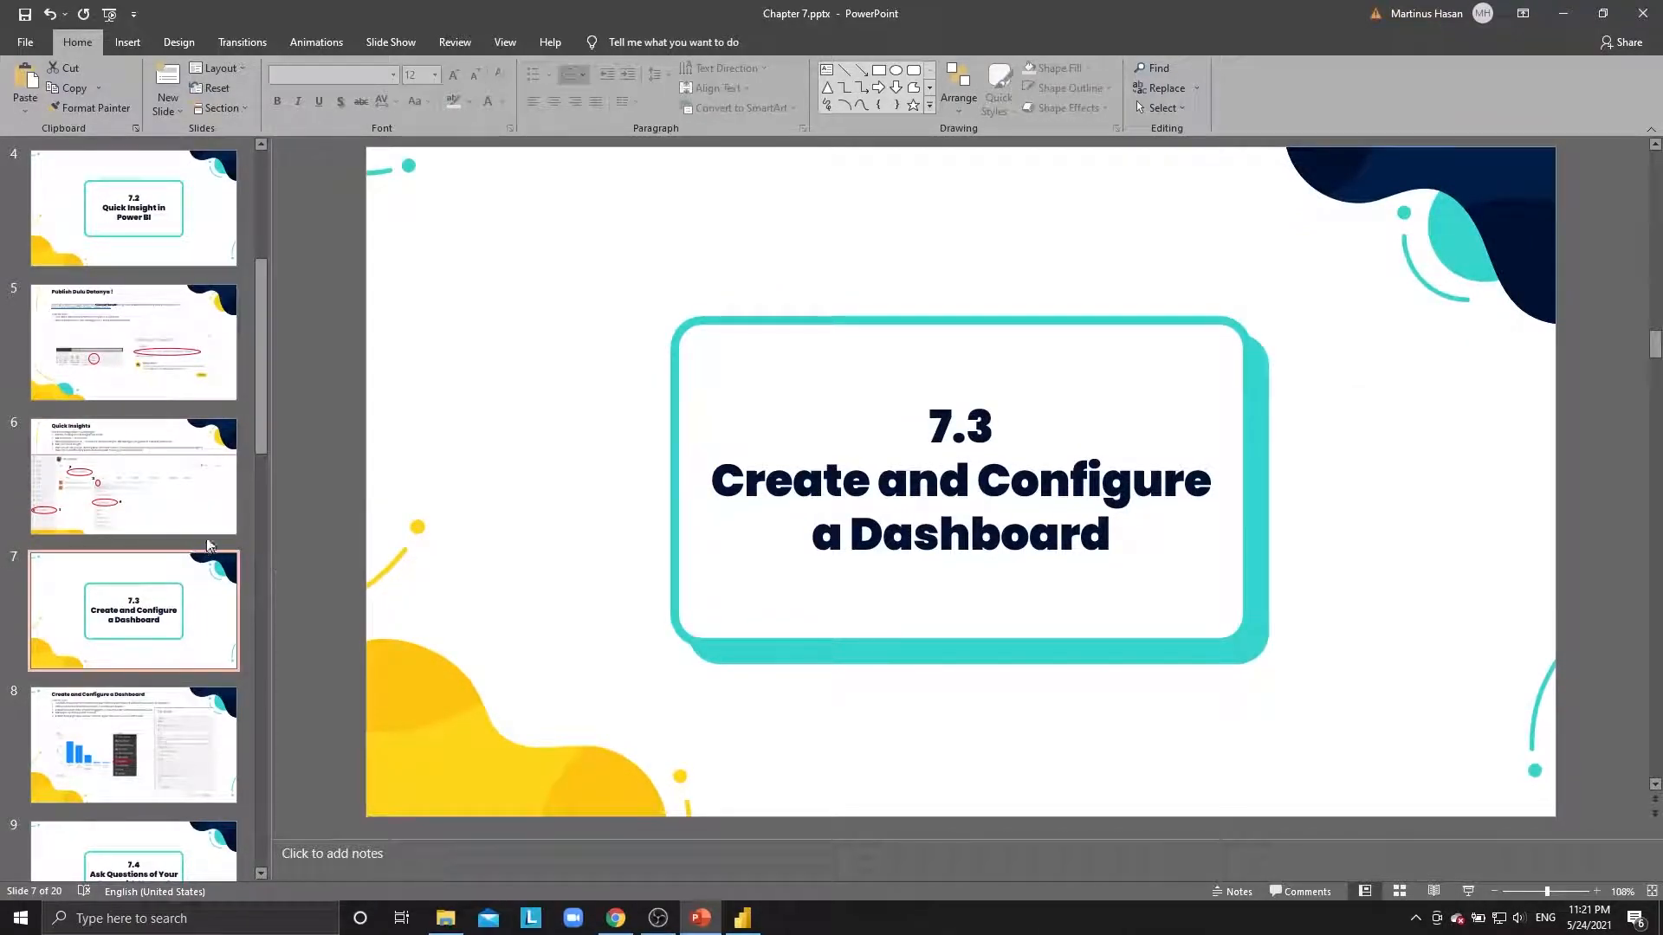
pyautogui.scroll(-2, 155, 523)
pyautogui.click(152, 522)
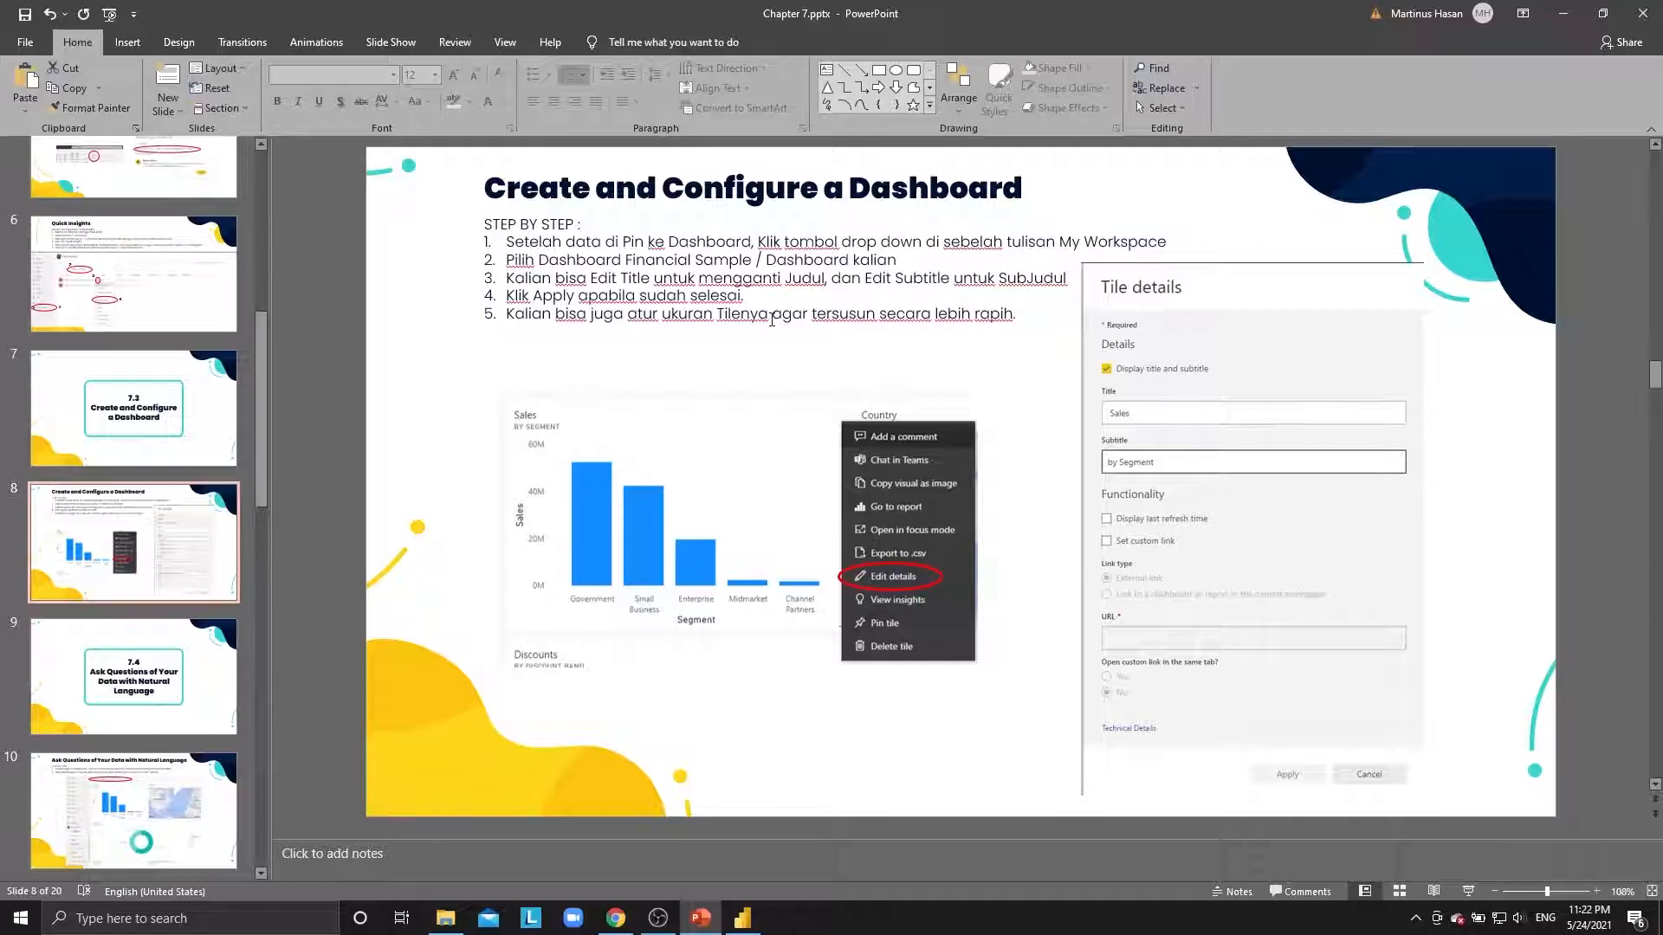
pyautogui.hotkey('alt', 'Tab')
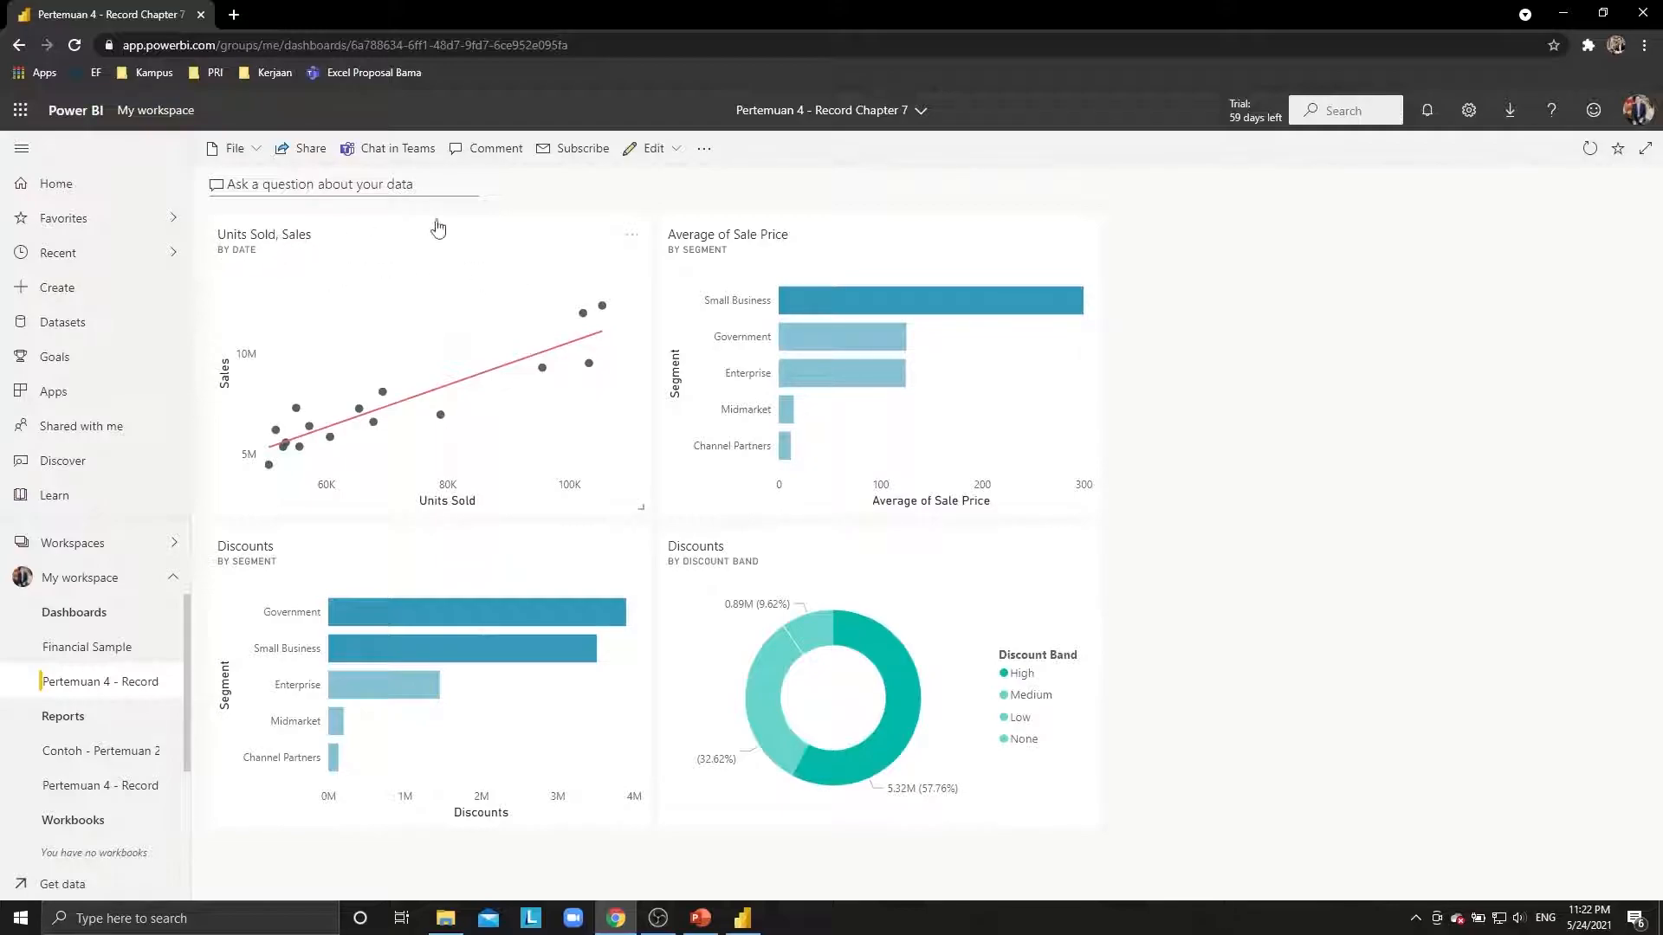
# Retitle the Units Sold, Sales tile to 'Unit Terjual dan Penjualan'.
pyautogui.click(633, 243)
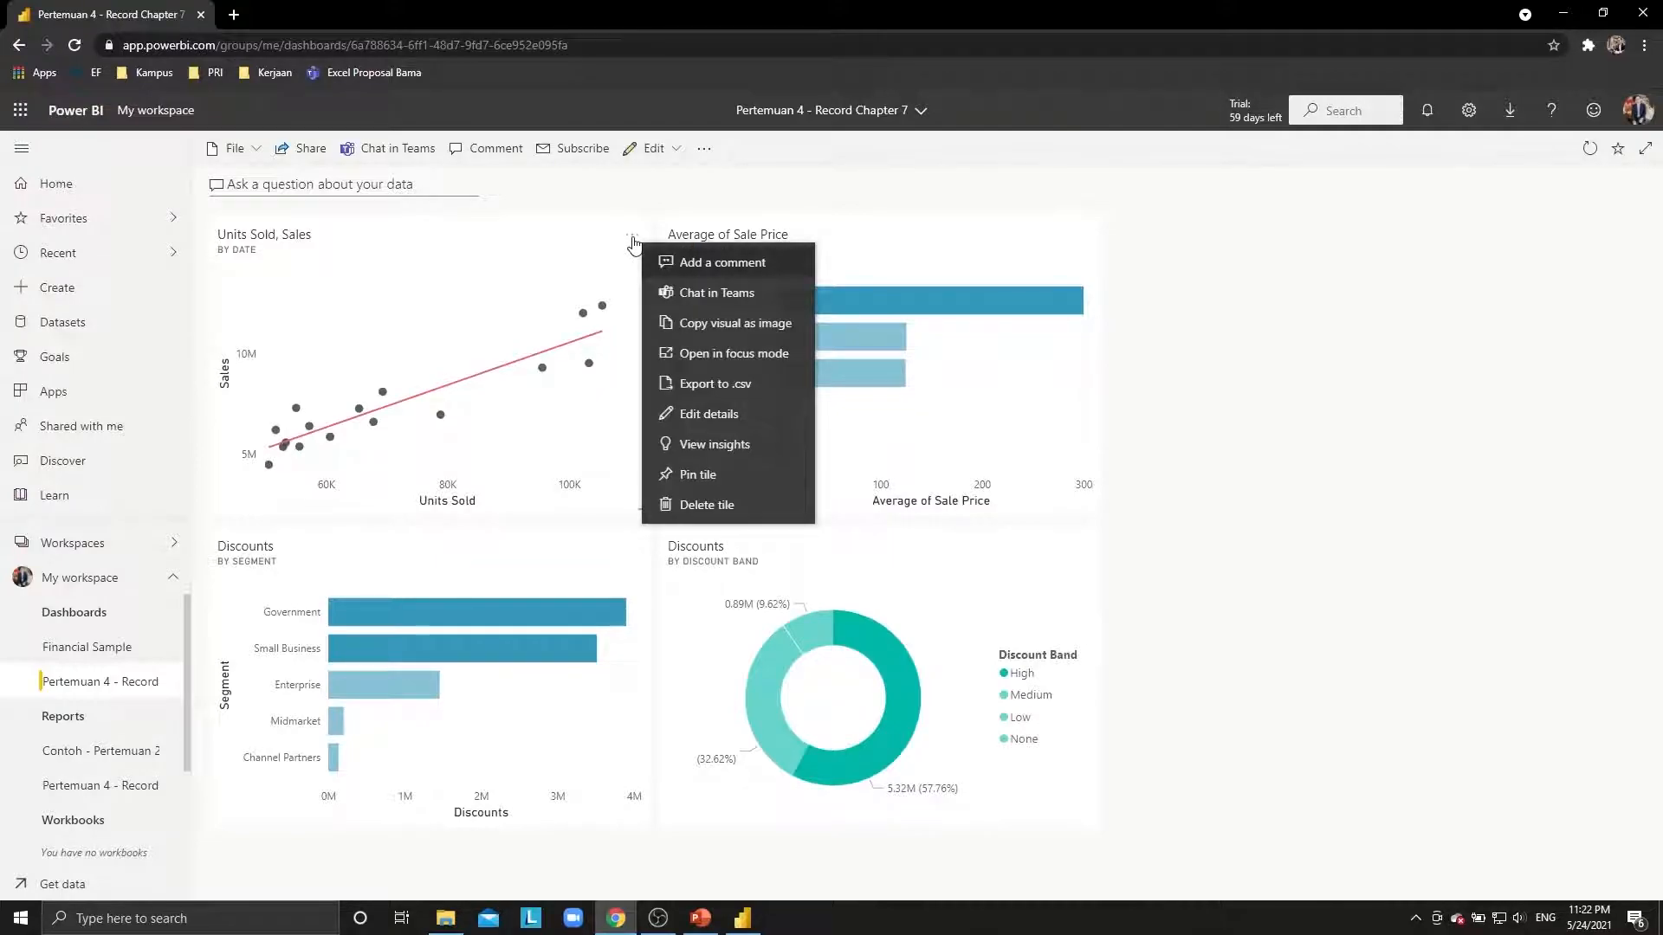
pyautogui.click(706, 416)
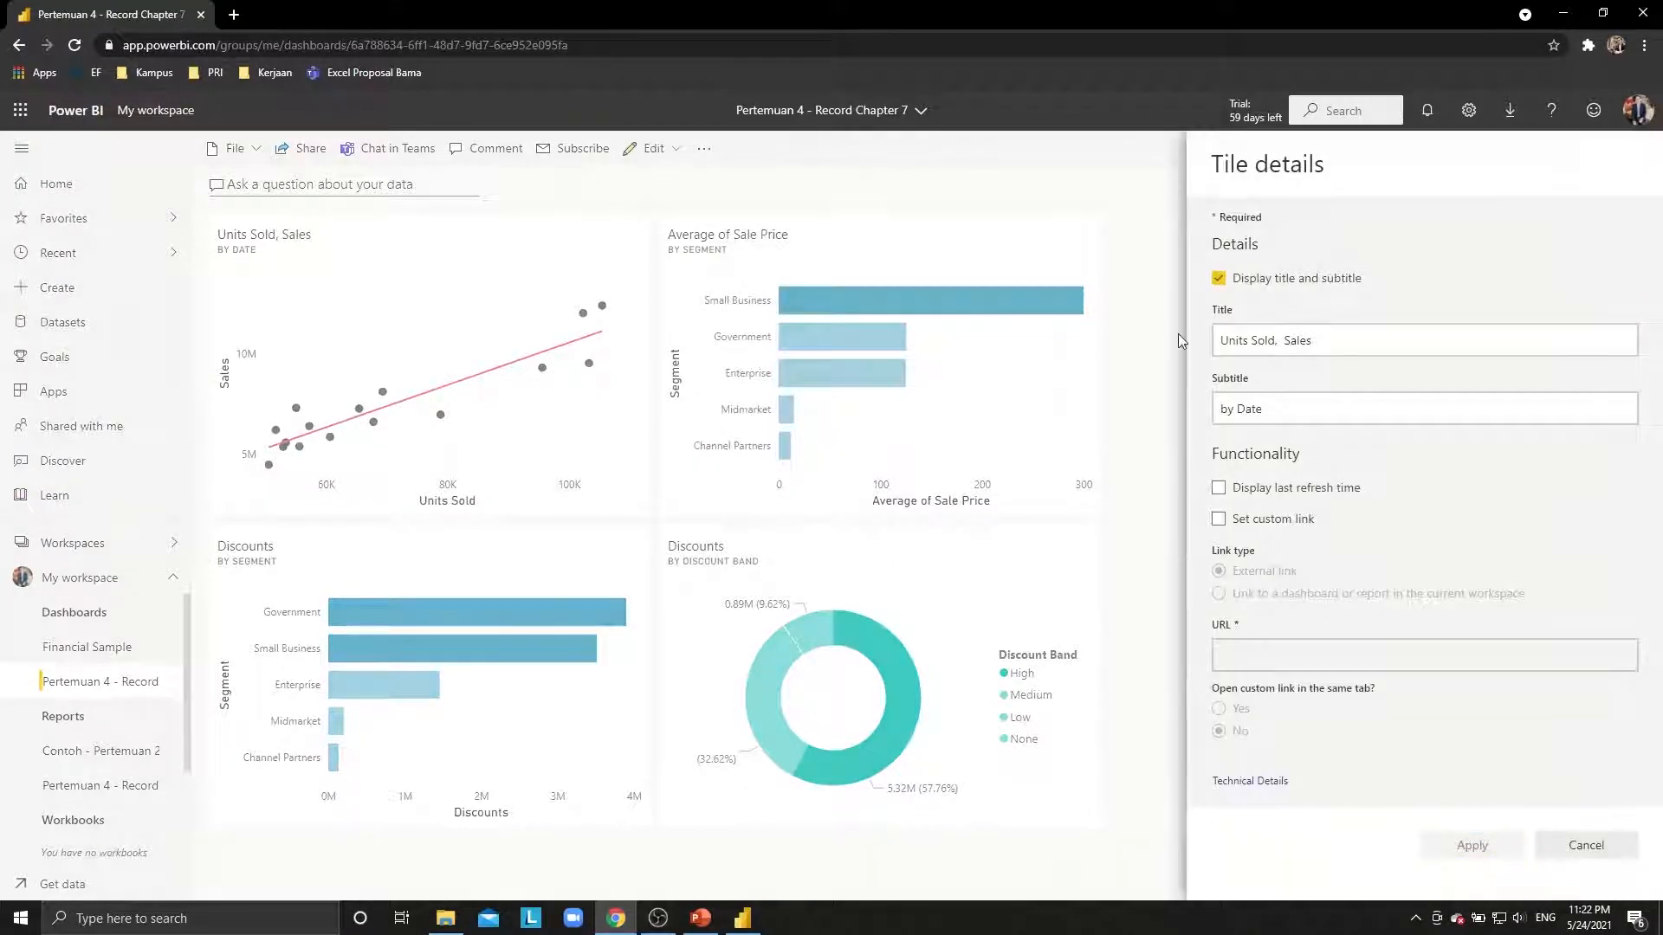
pyautogui.click(1397, 337)
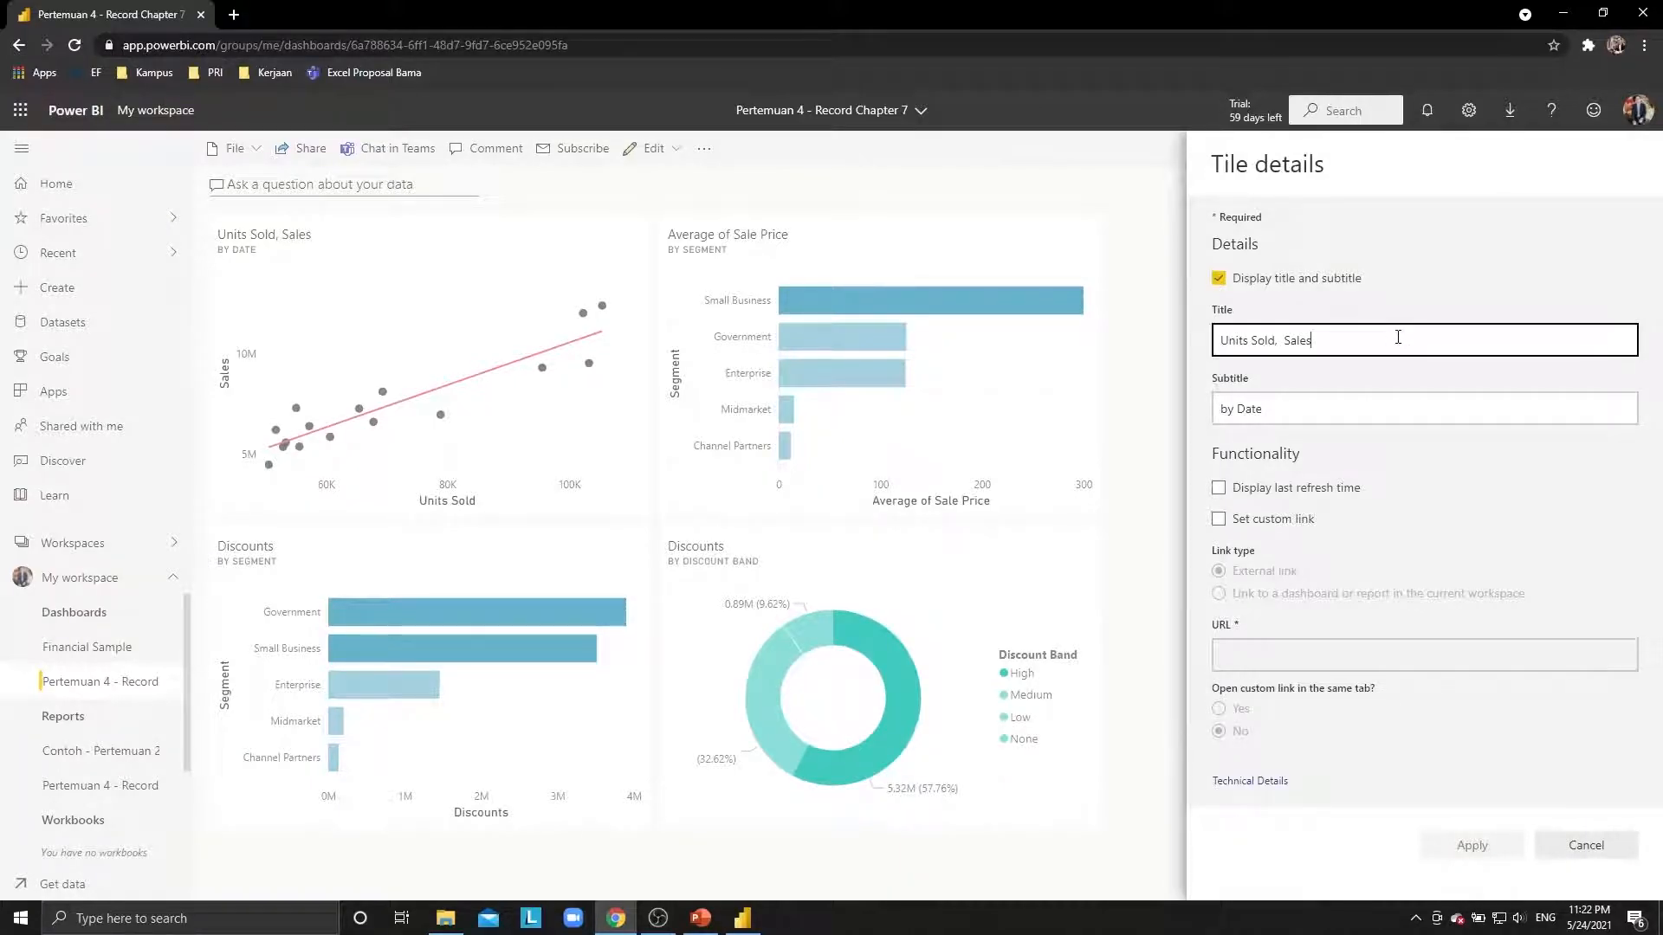
pyautogui.tripleClick(1397, 337)
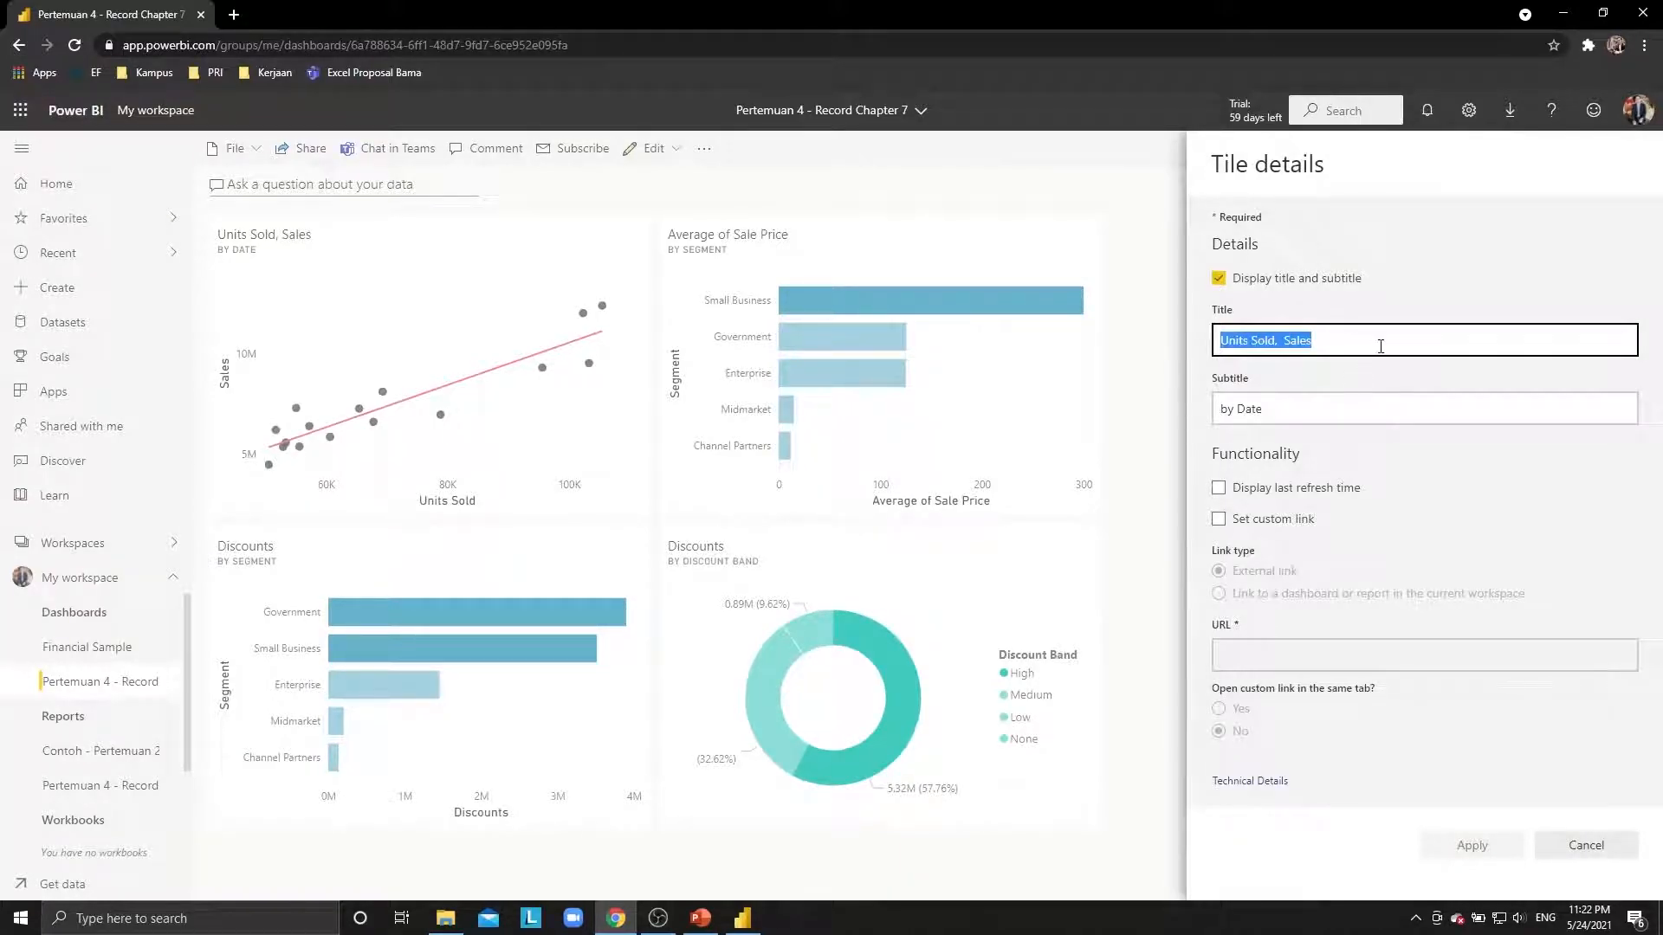
pyautogui.write('U')
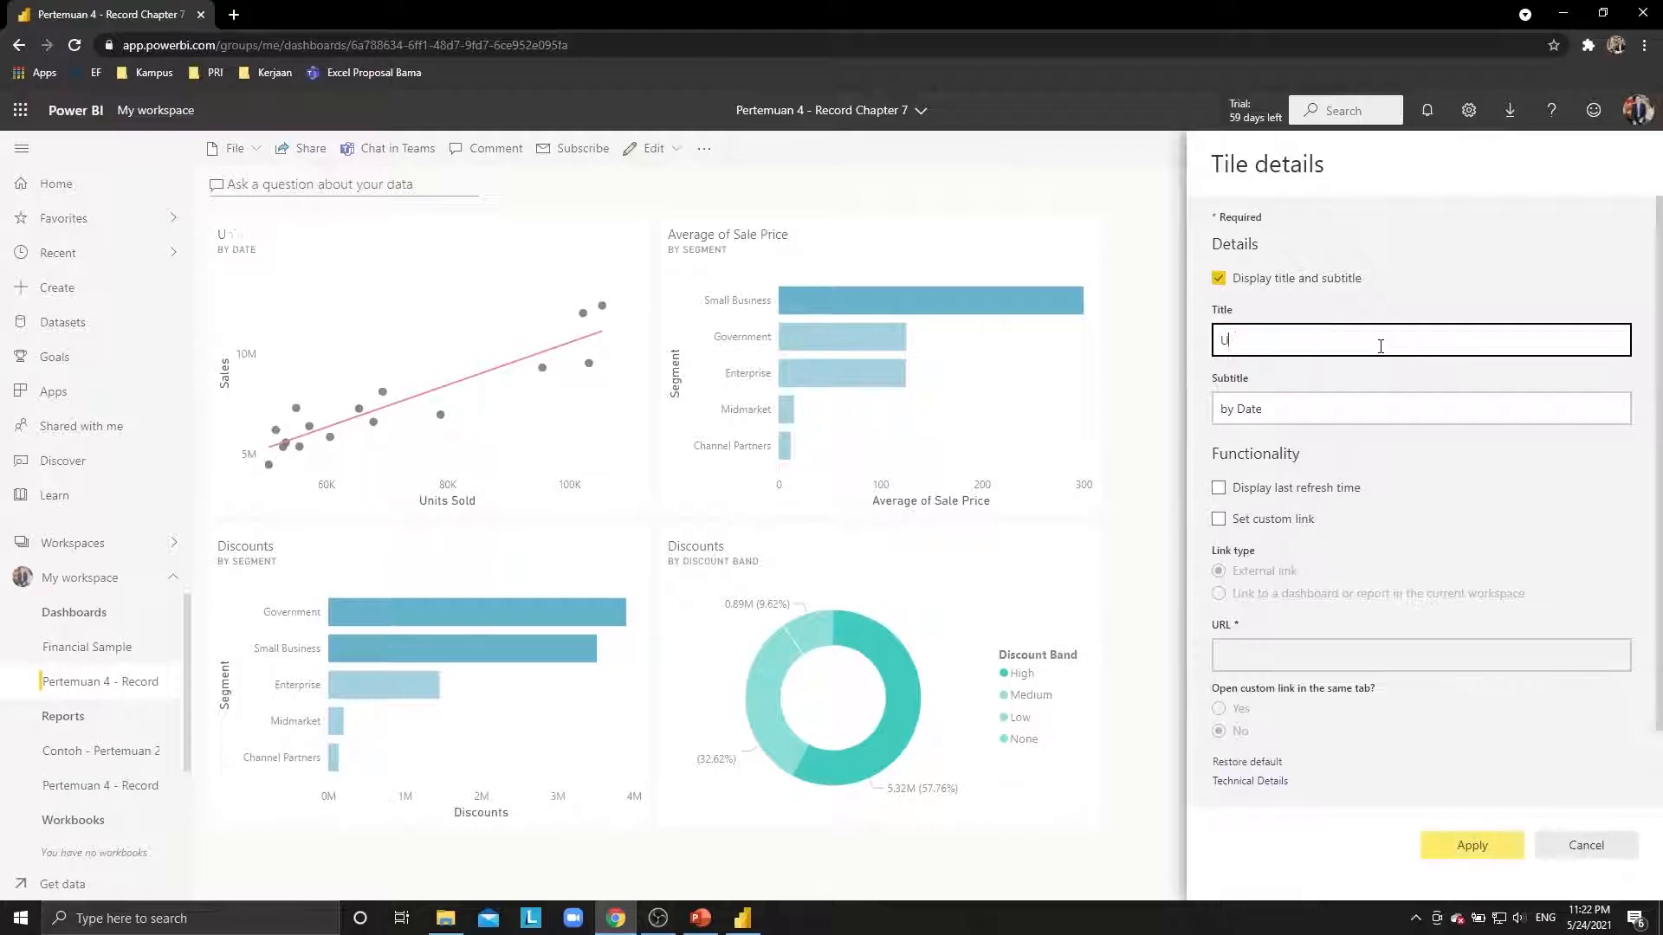
pyautogui.write('nit Penjualan dan')
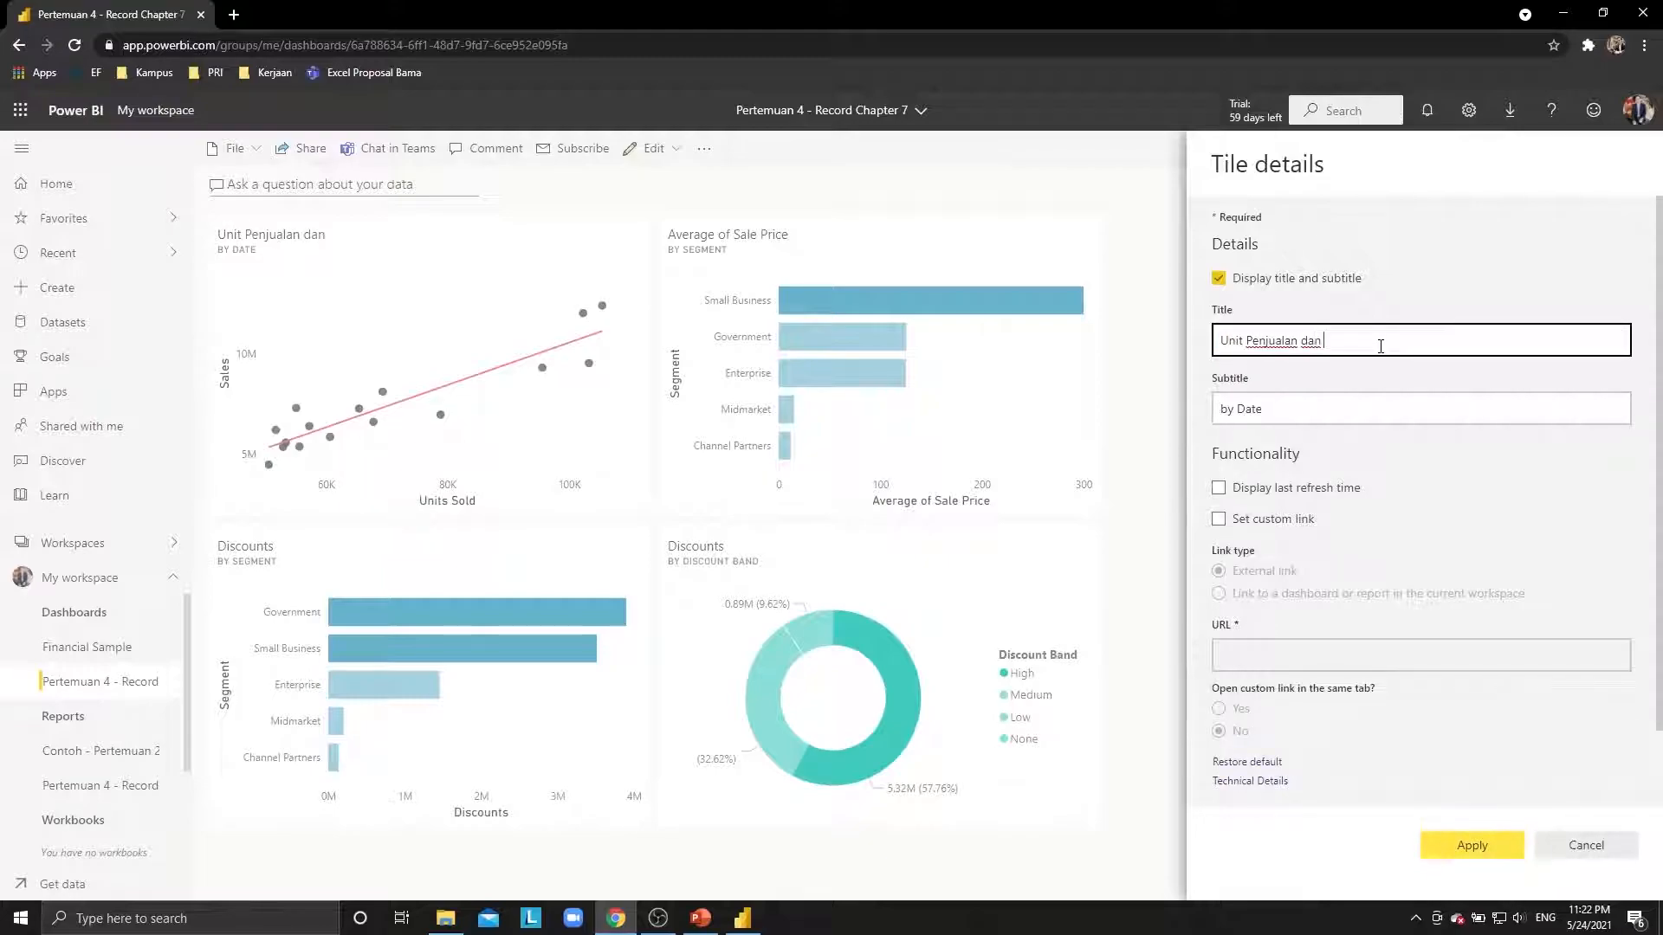
pyautogui.hotkey('ctrl', 'a')
pyautogui.write('Unit t')
pyautogui.press('BackSpace')
pyautogui.write('Terjual dan Penjualan')
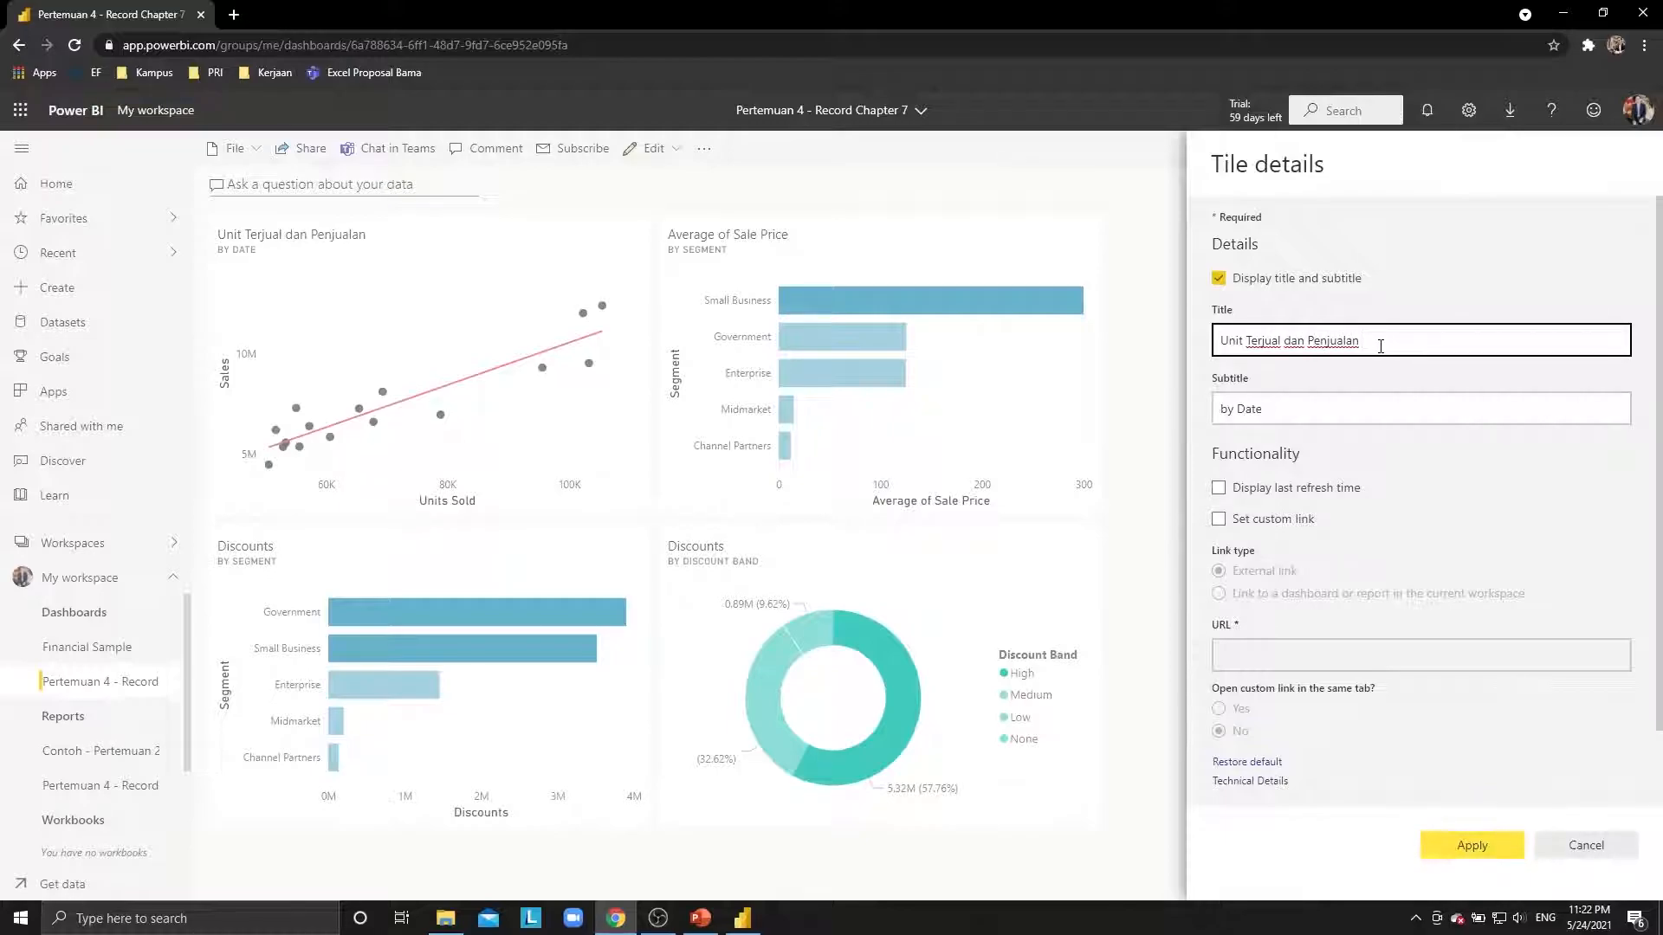
# Replace the tile's 'by Date' subtitle with 'Berdasarkan Tanggal'.
pyautogui.click(1353, 409)
pyautogui.hotkey('ctrl', 'a')
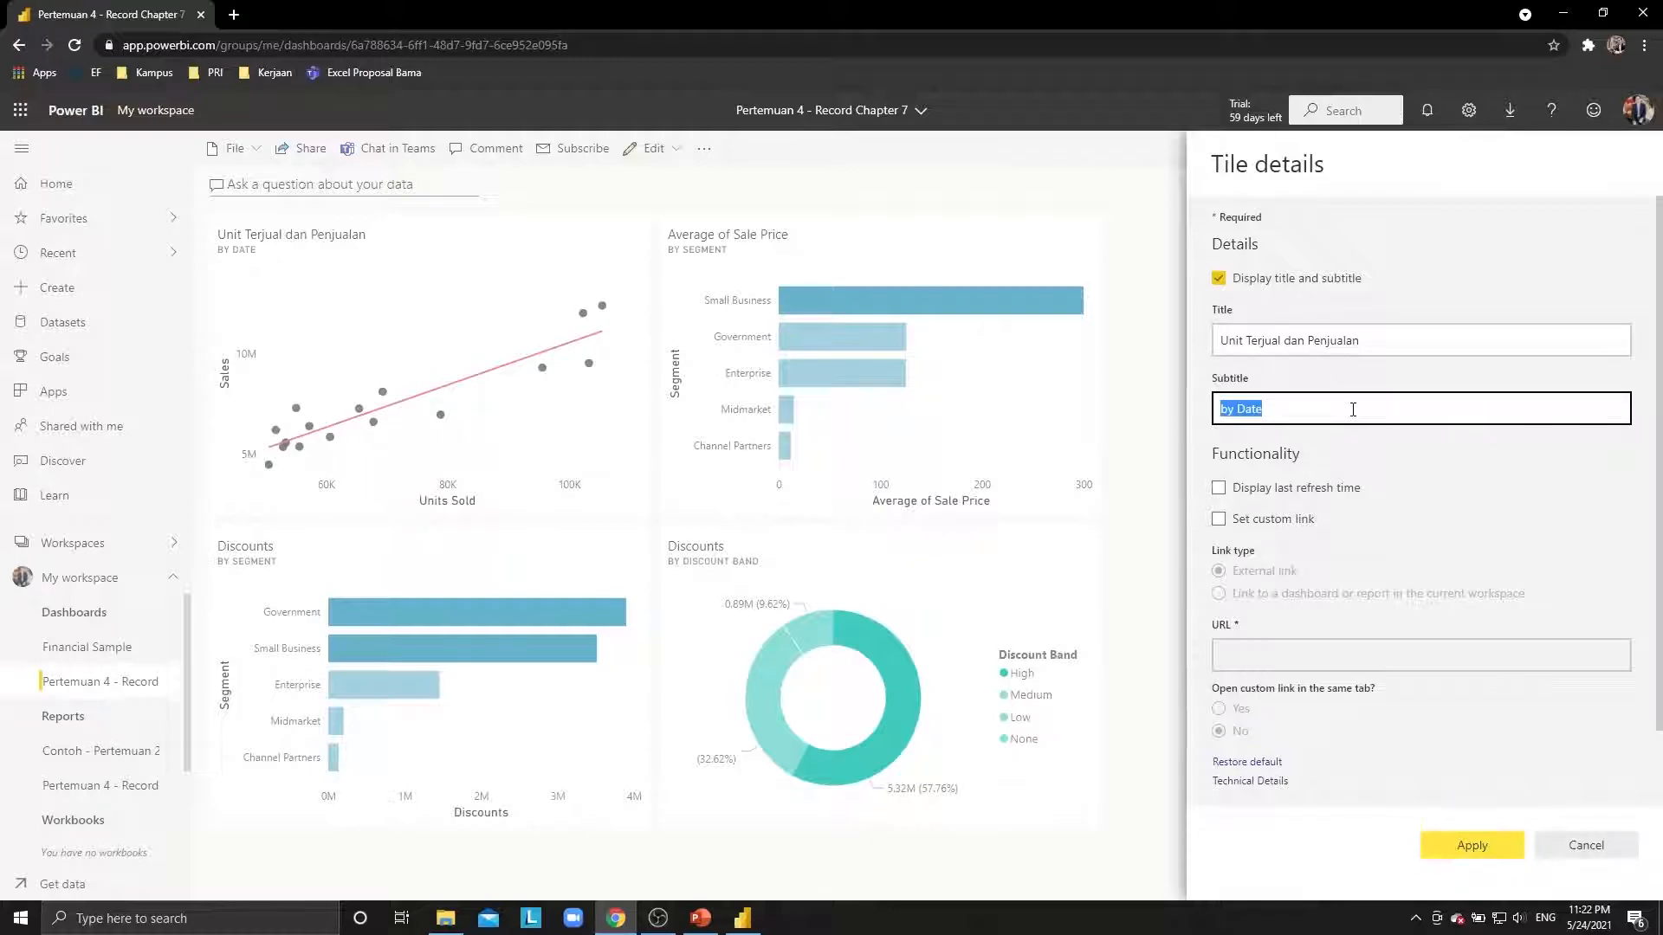
pyautogui.write('Berdasarkan Tang')
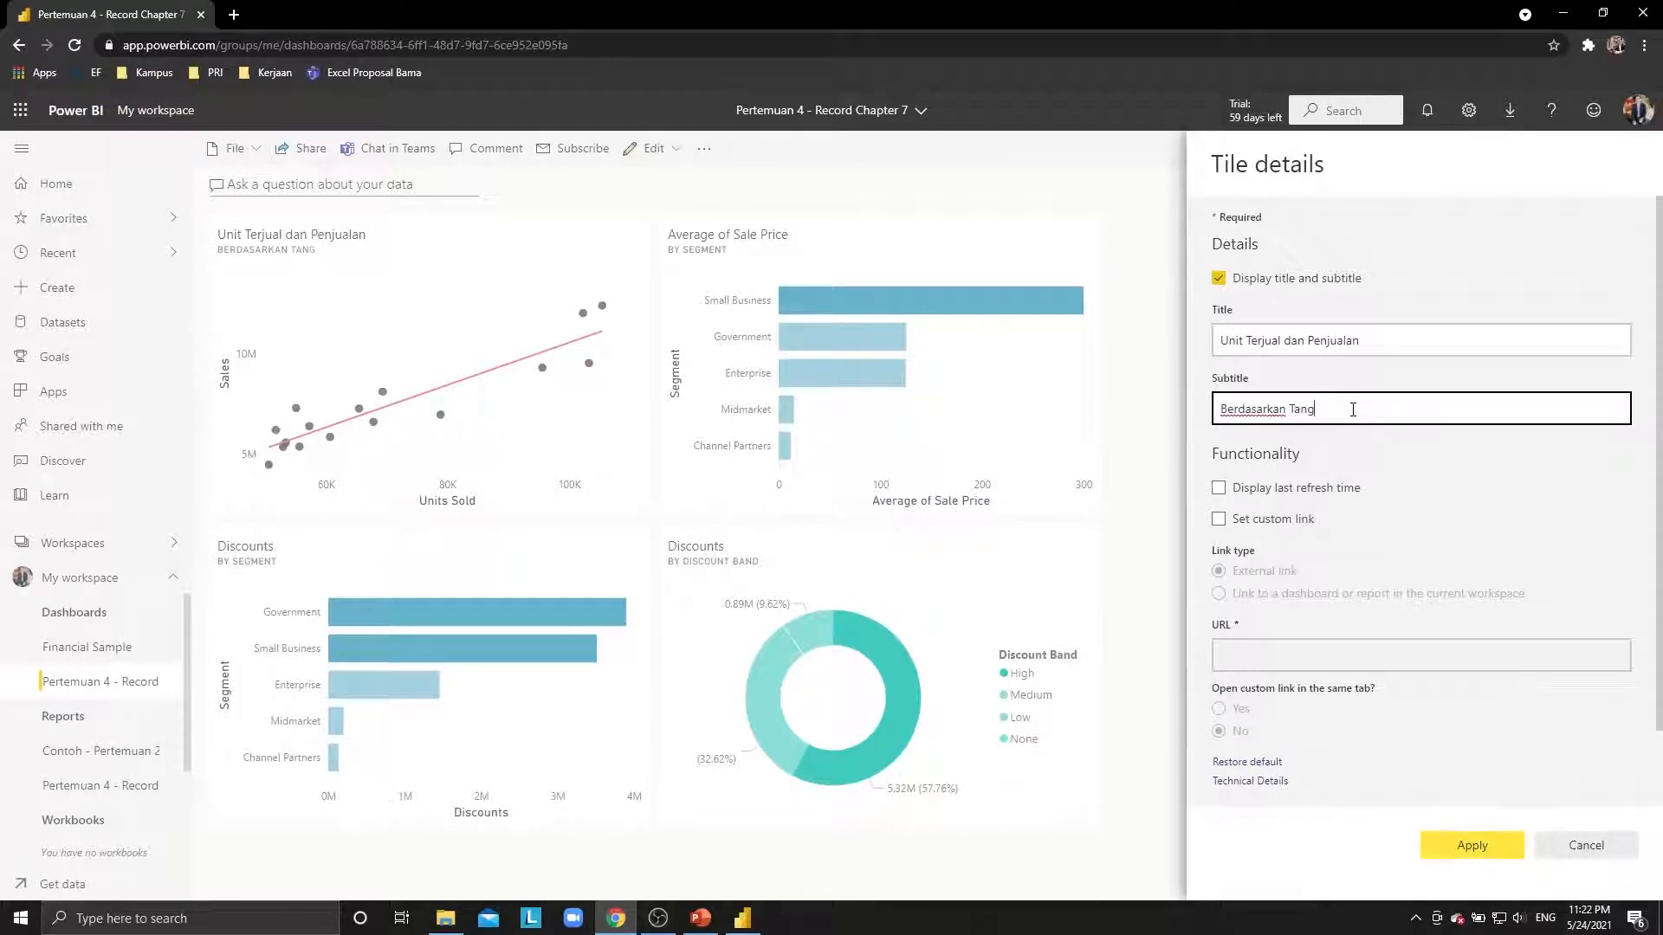
pyautogui.write('a')
pyautogui.press('BackSpace')
pyautogui.write('gal')
pyautogui.scroll(-1, 1473, 494)
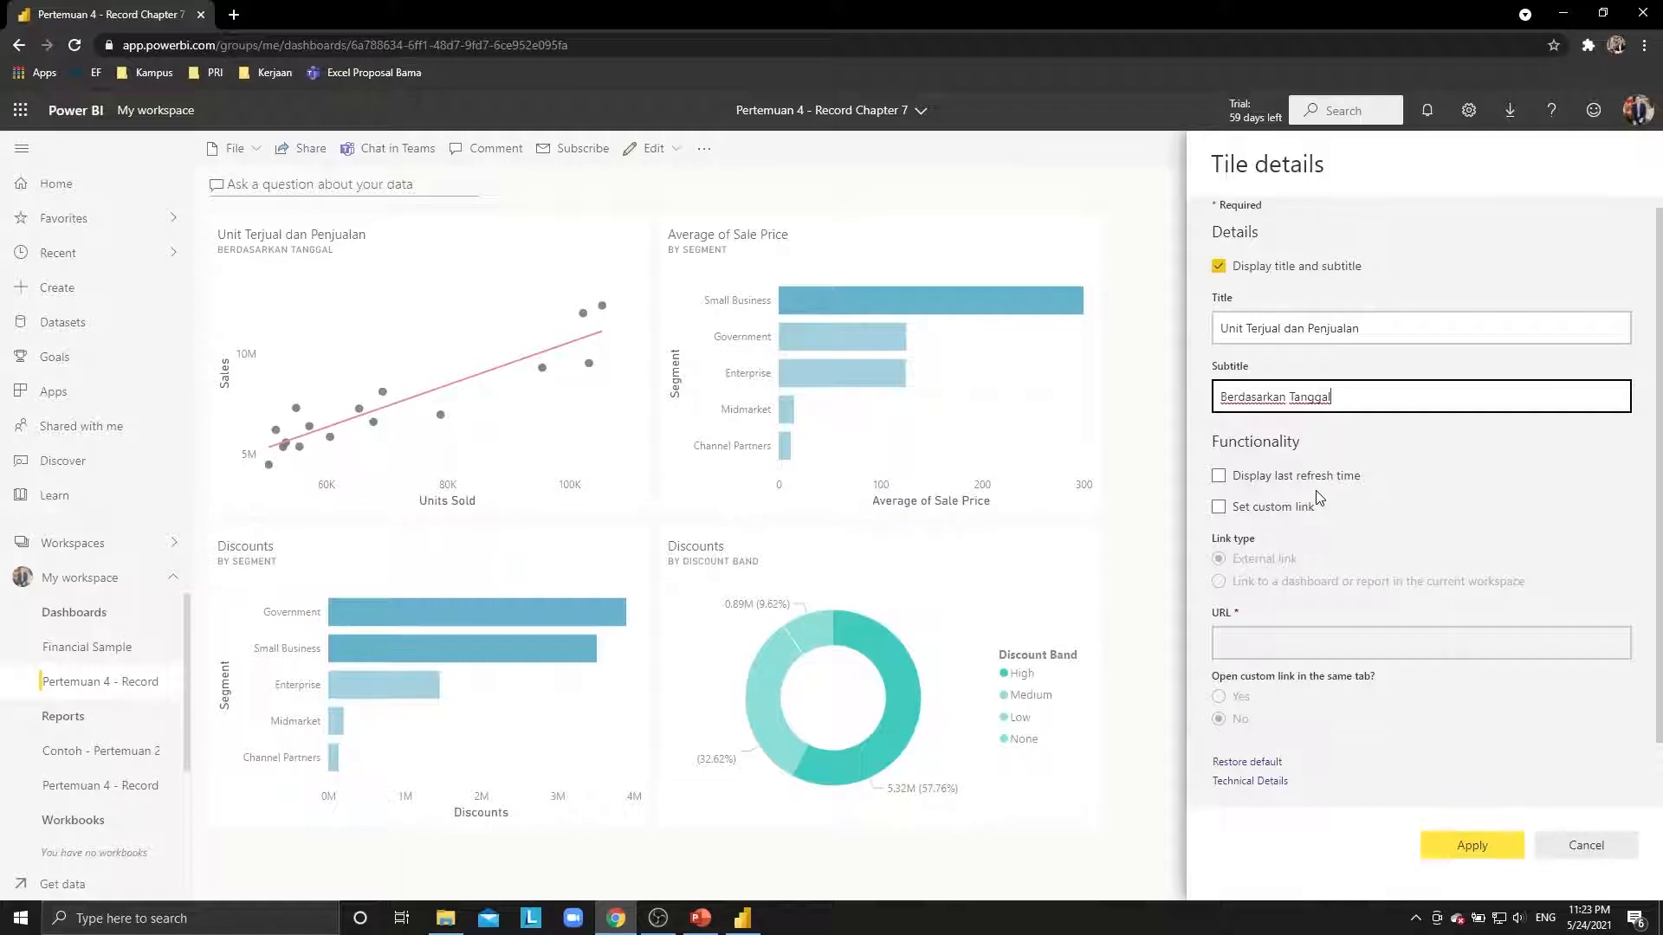
# Show the tile's last refresh time and link it to the Contoh - Pertemuan 2 - Financial Sample report.
pyautogui.click(1232, 480)
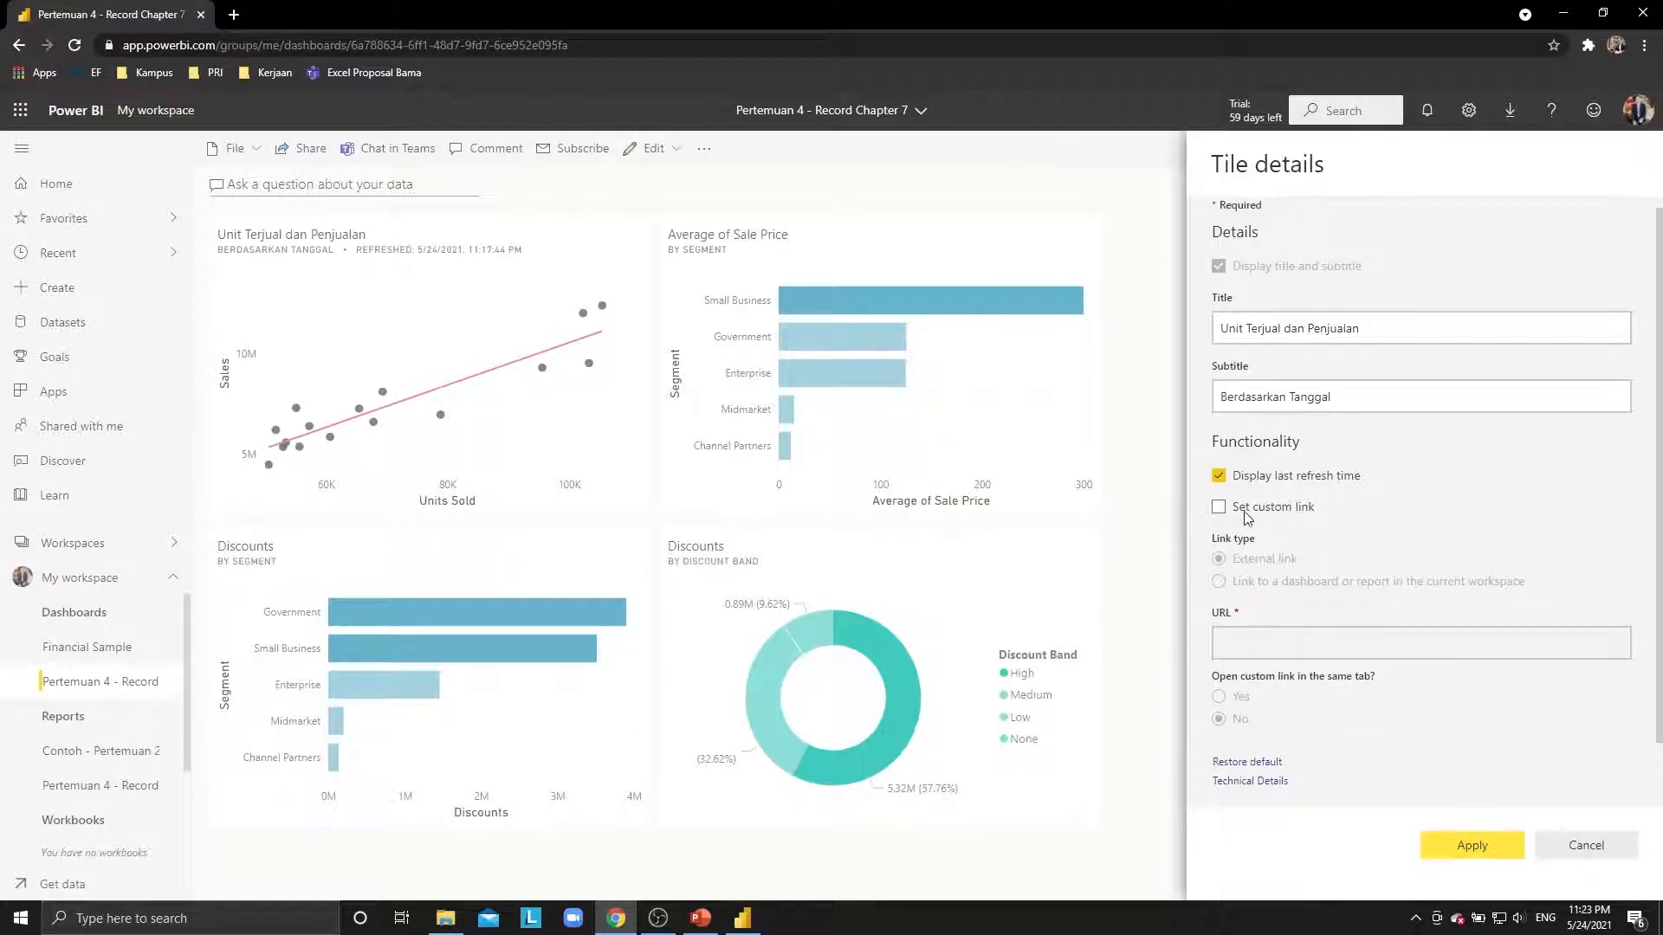
pyautogui.click(1269, 515)
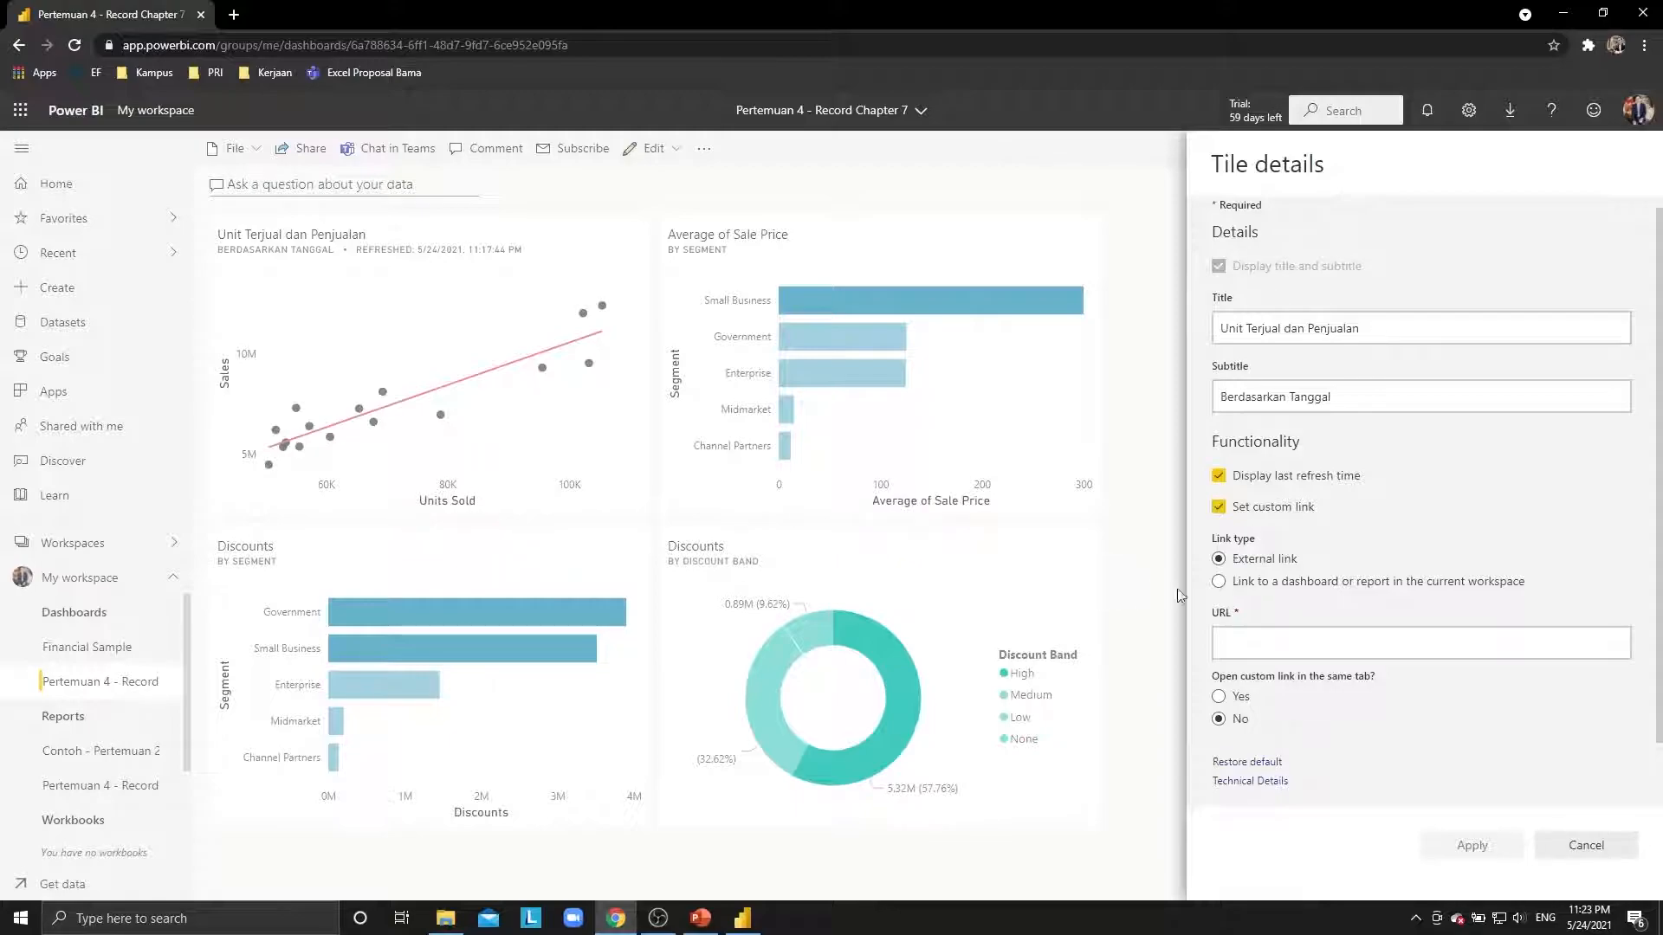
pyautogui.click(1300, 646)
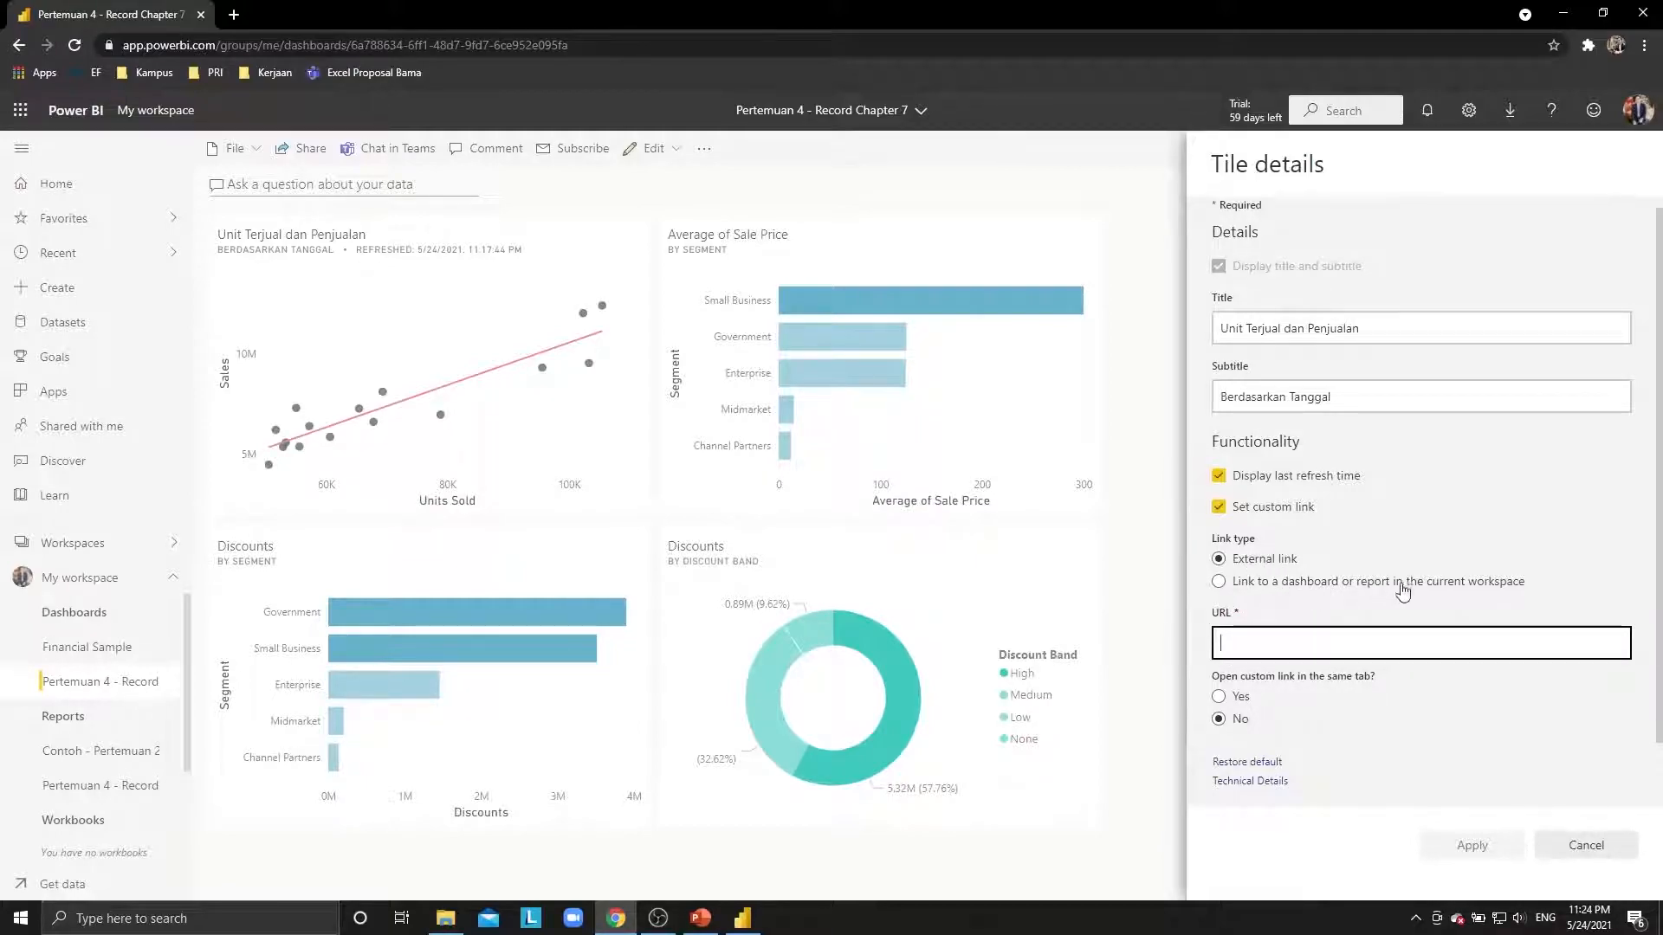
pyautogui.click(1445, 590)
pyautogui.click(1412, 656)
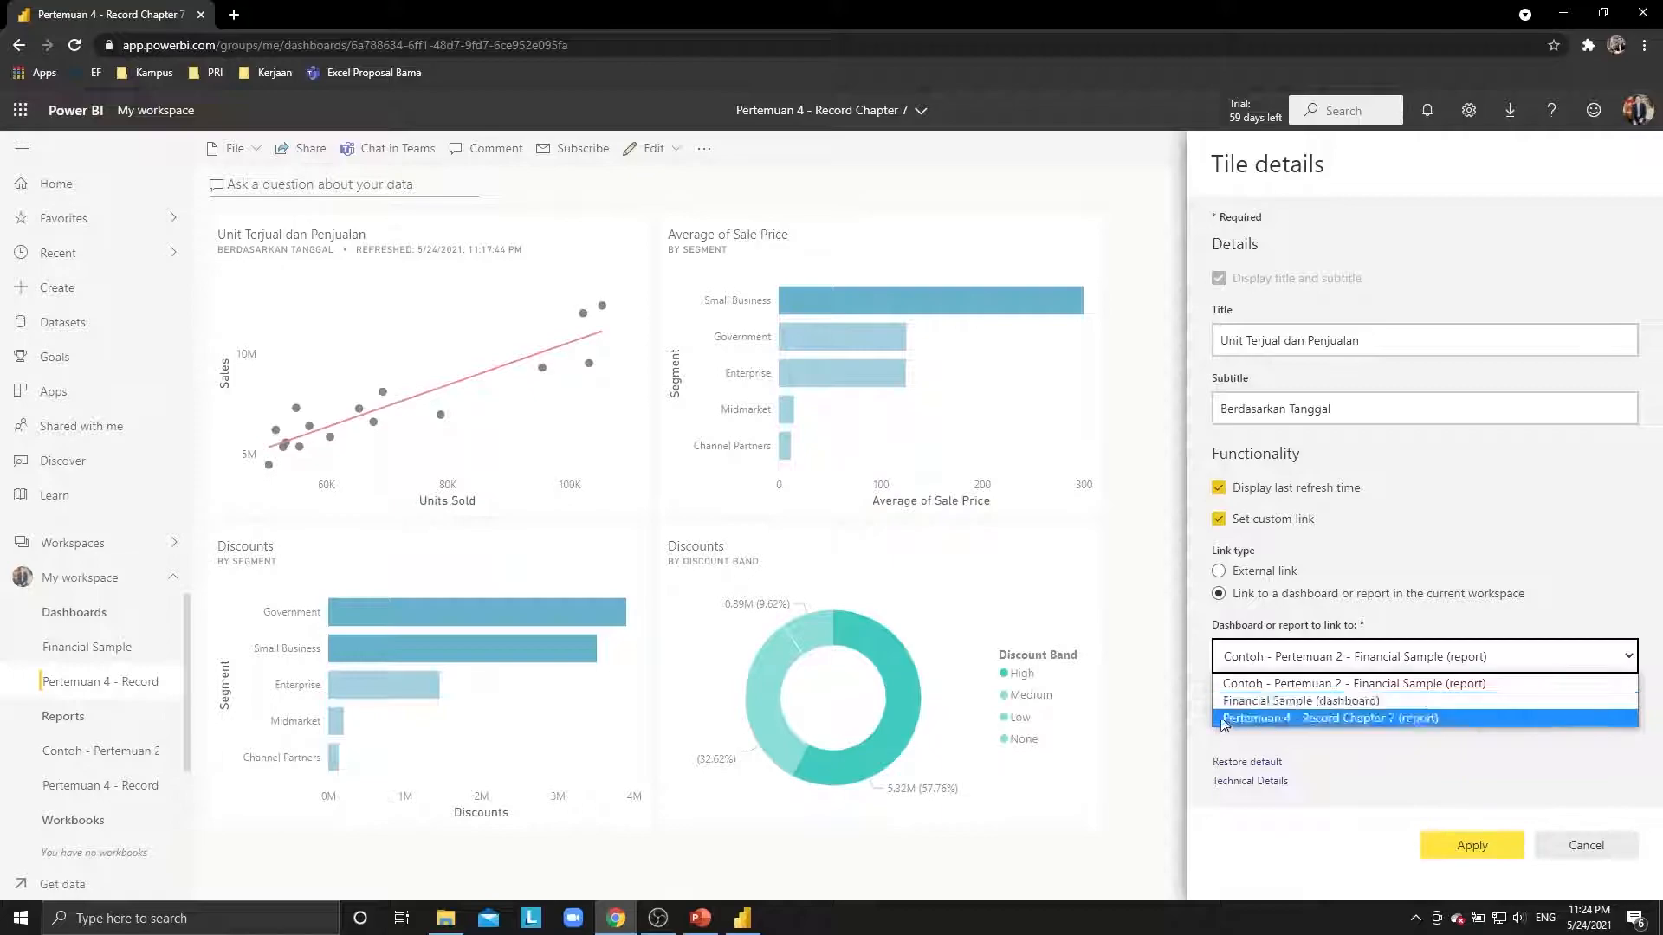
pyautogui.click(1352, 661)
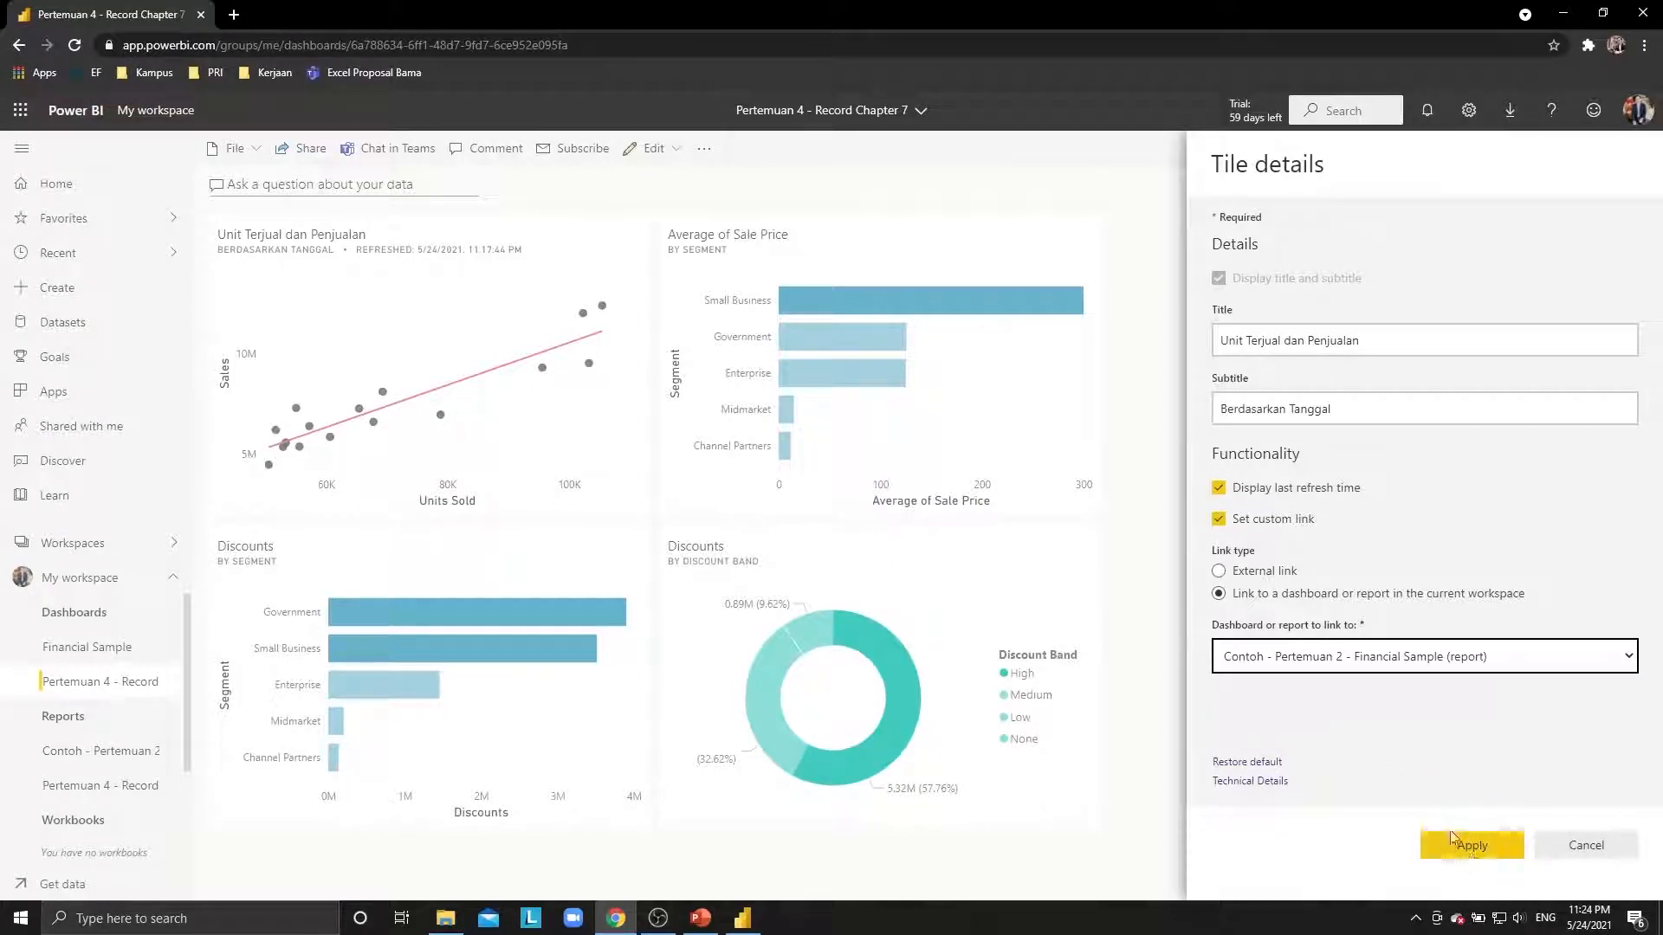
pyautogui.click(1473, 844)
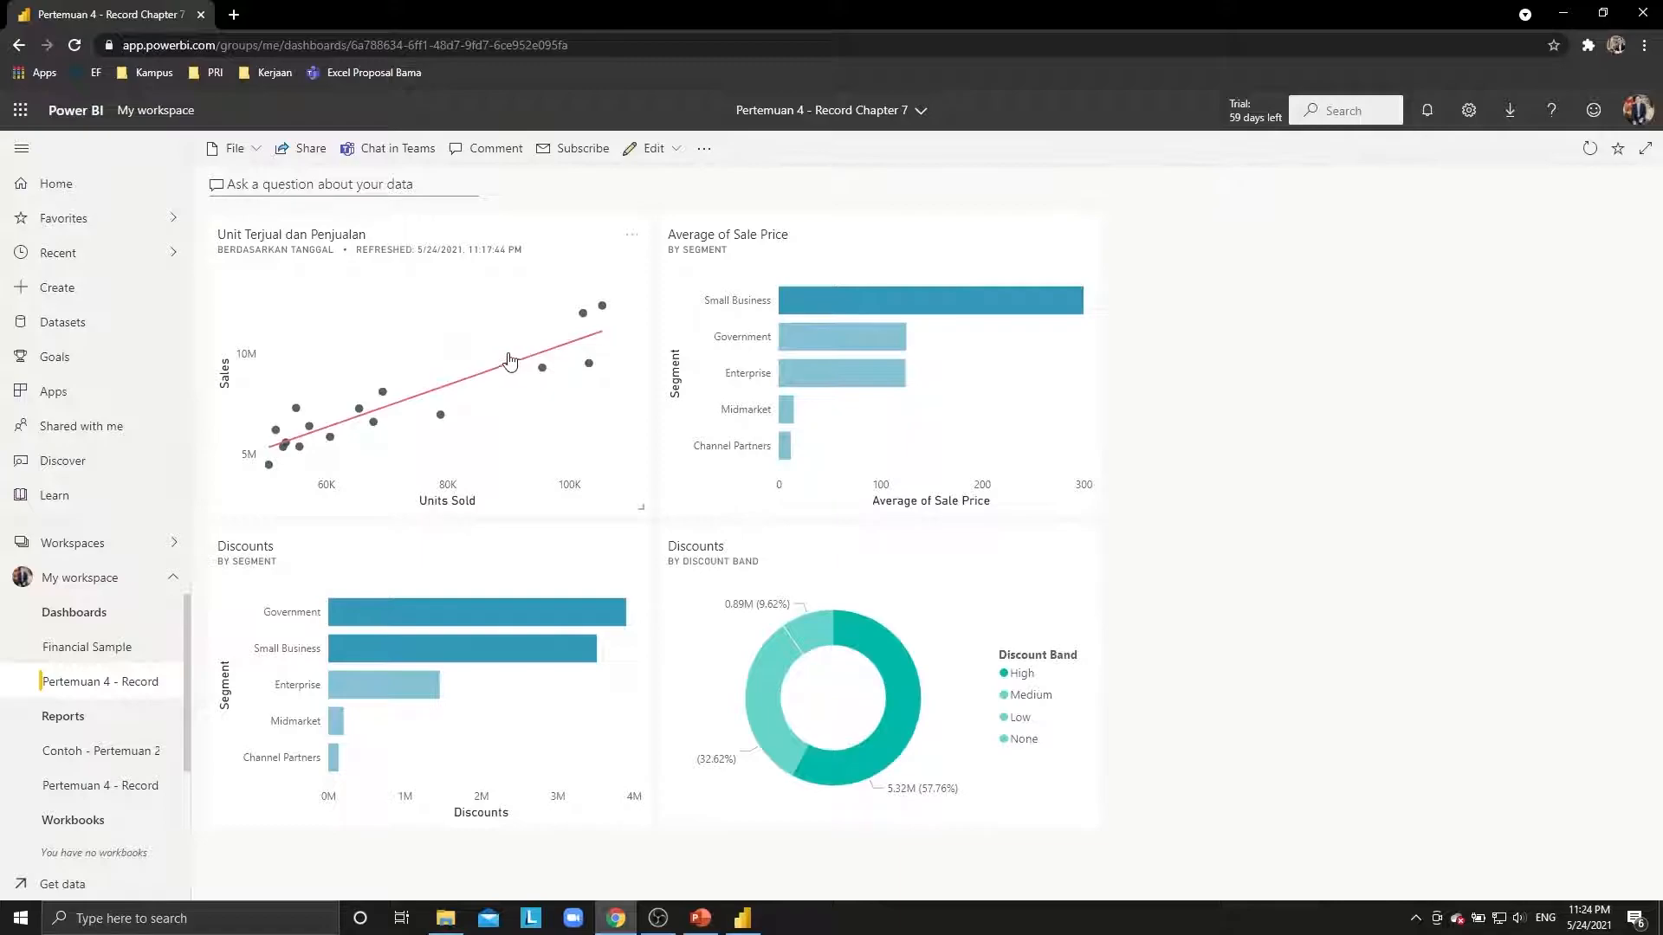
# Review PowerPoint slides 9 and 10 on natural-language Q&A, then return to the dashboard.
pyautogui.hotkey('alt', 'Tab')
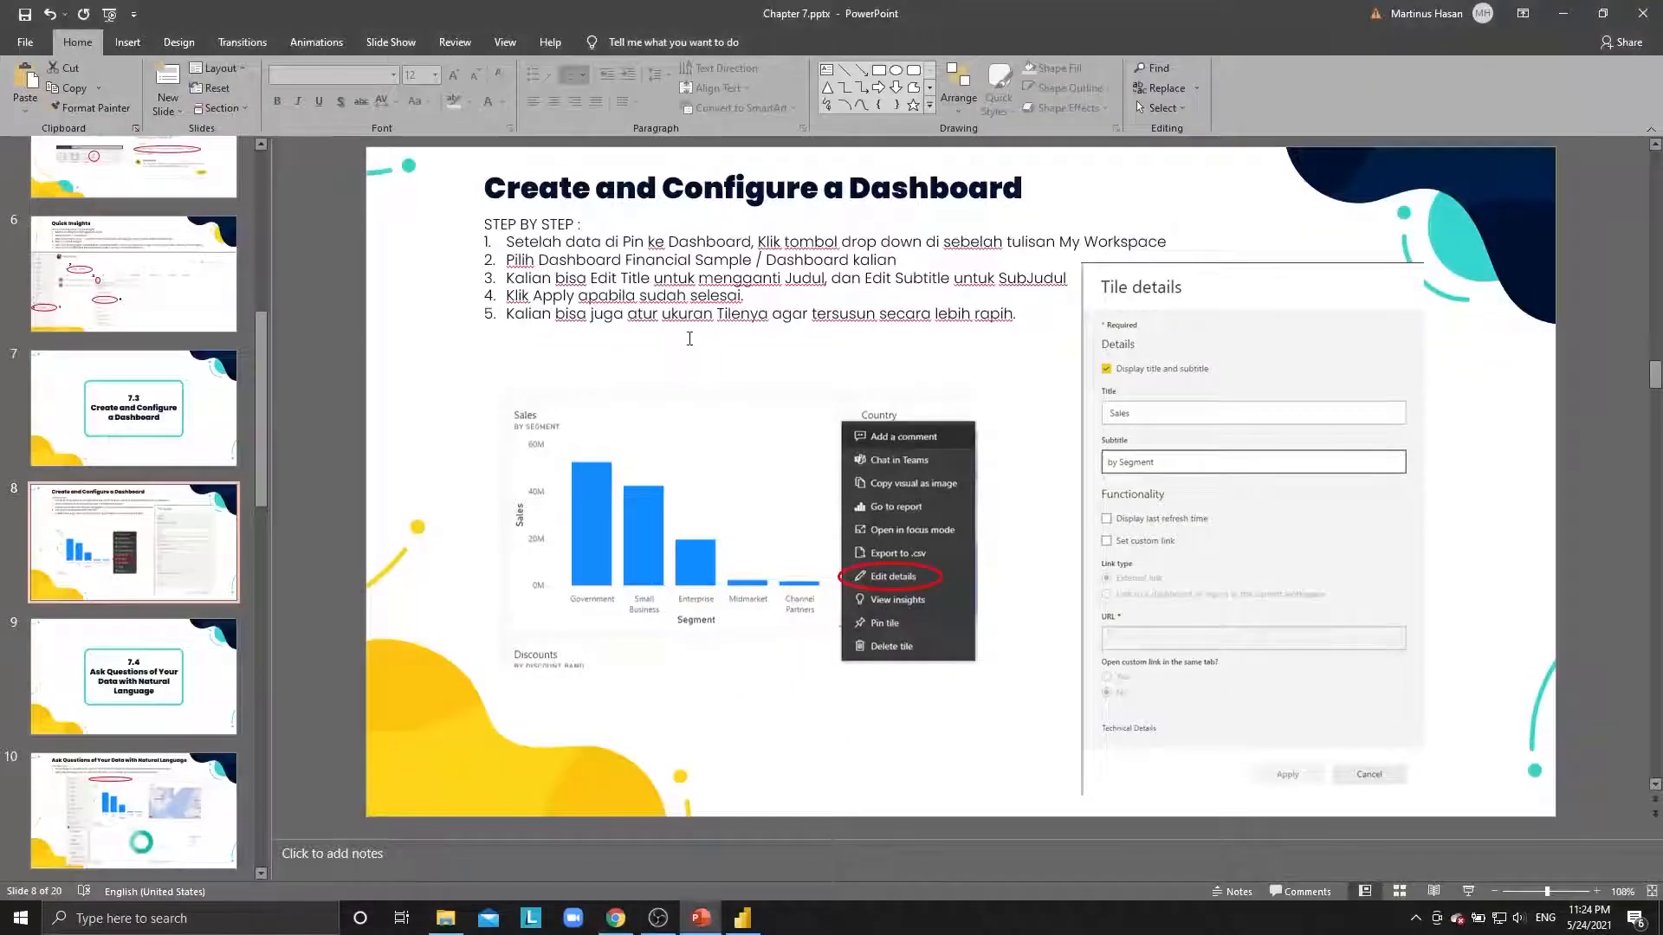
pyautogui.click(187, 654)
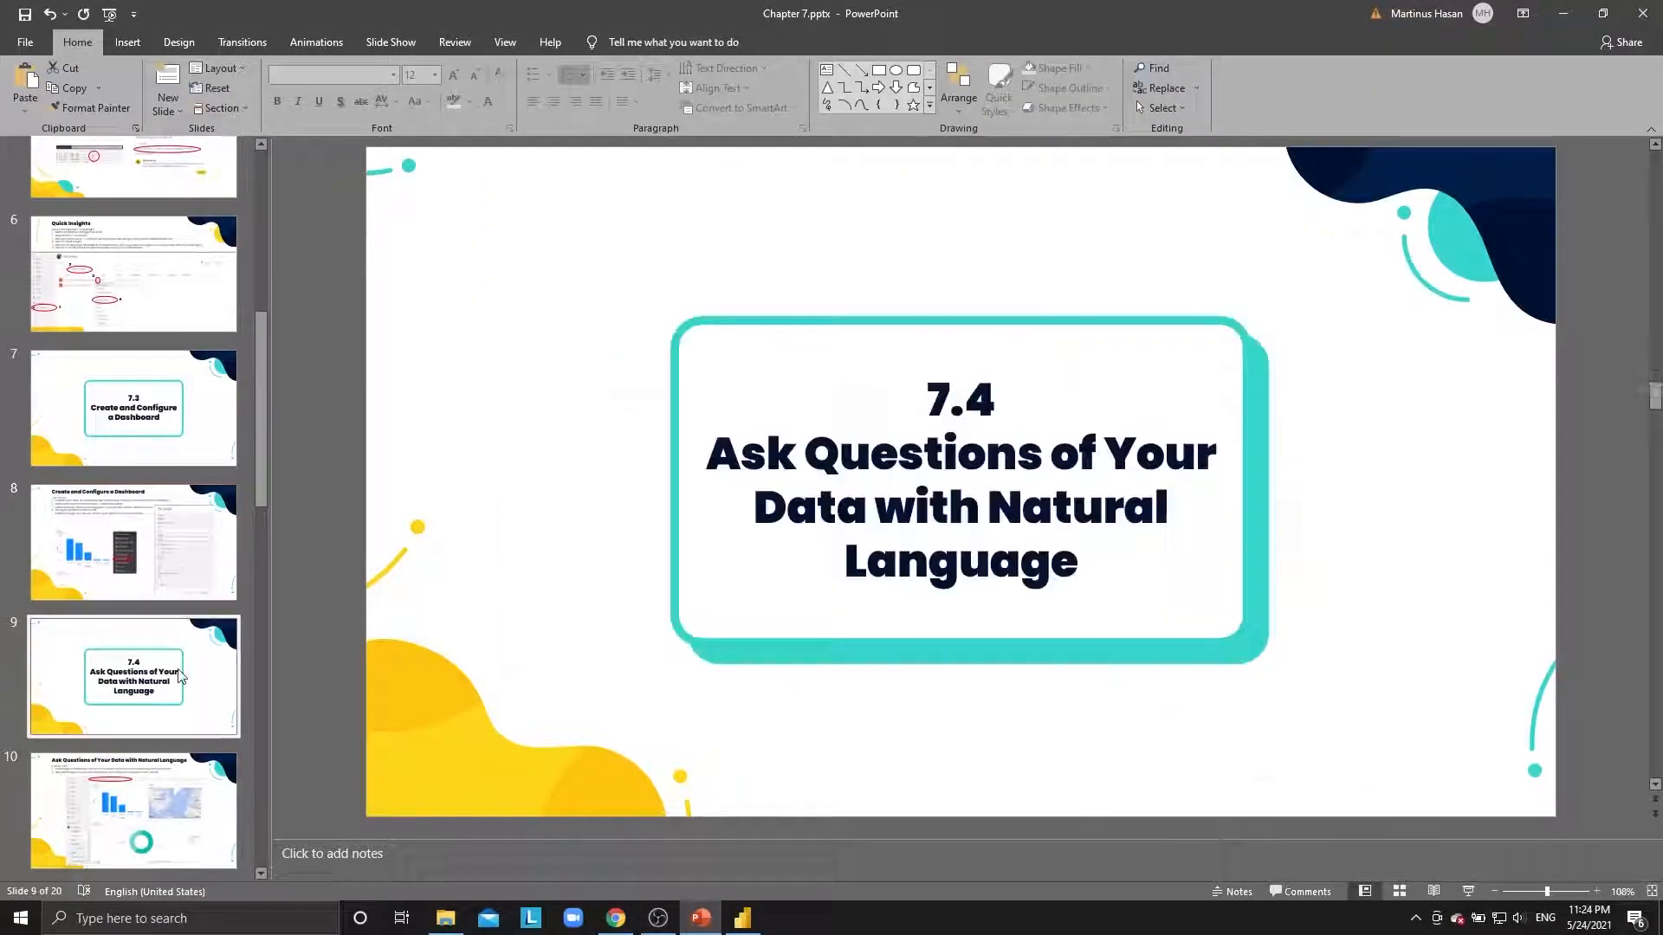
pyautogui.scroll(-1, 167, 627)
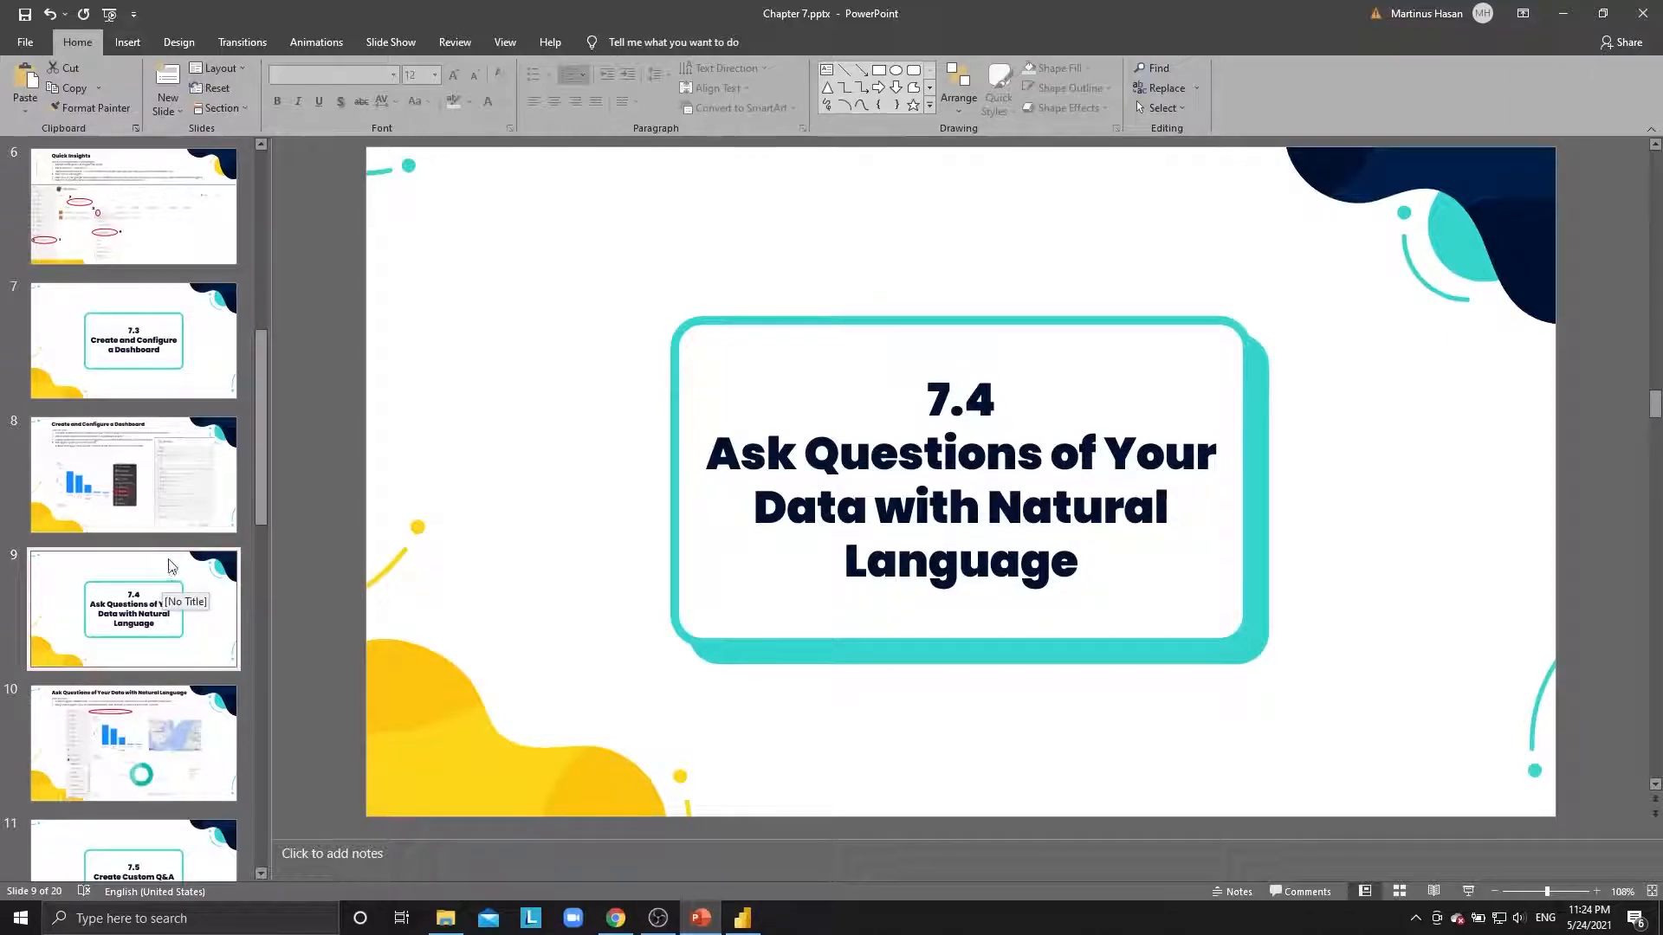
pyautogui.scroll(-2, 175, 611)
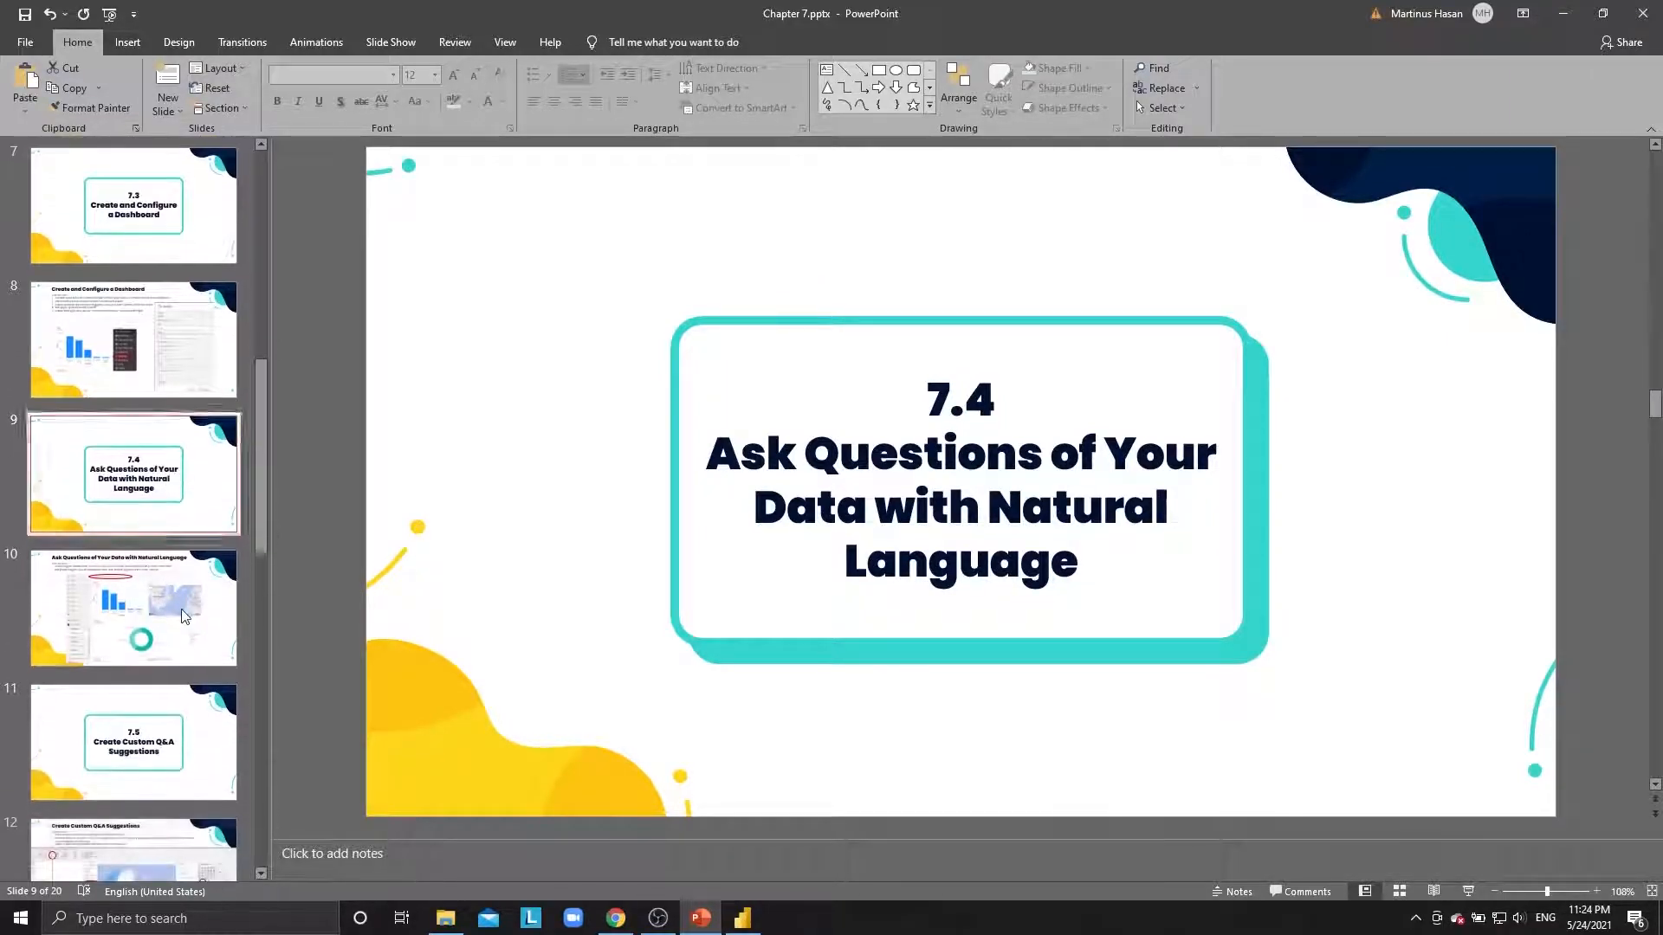
pyautogui.click(177, 596)
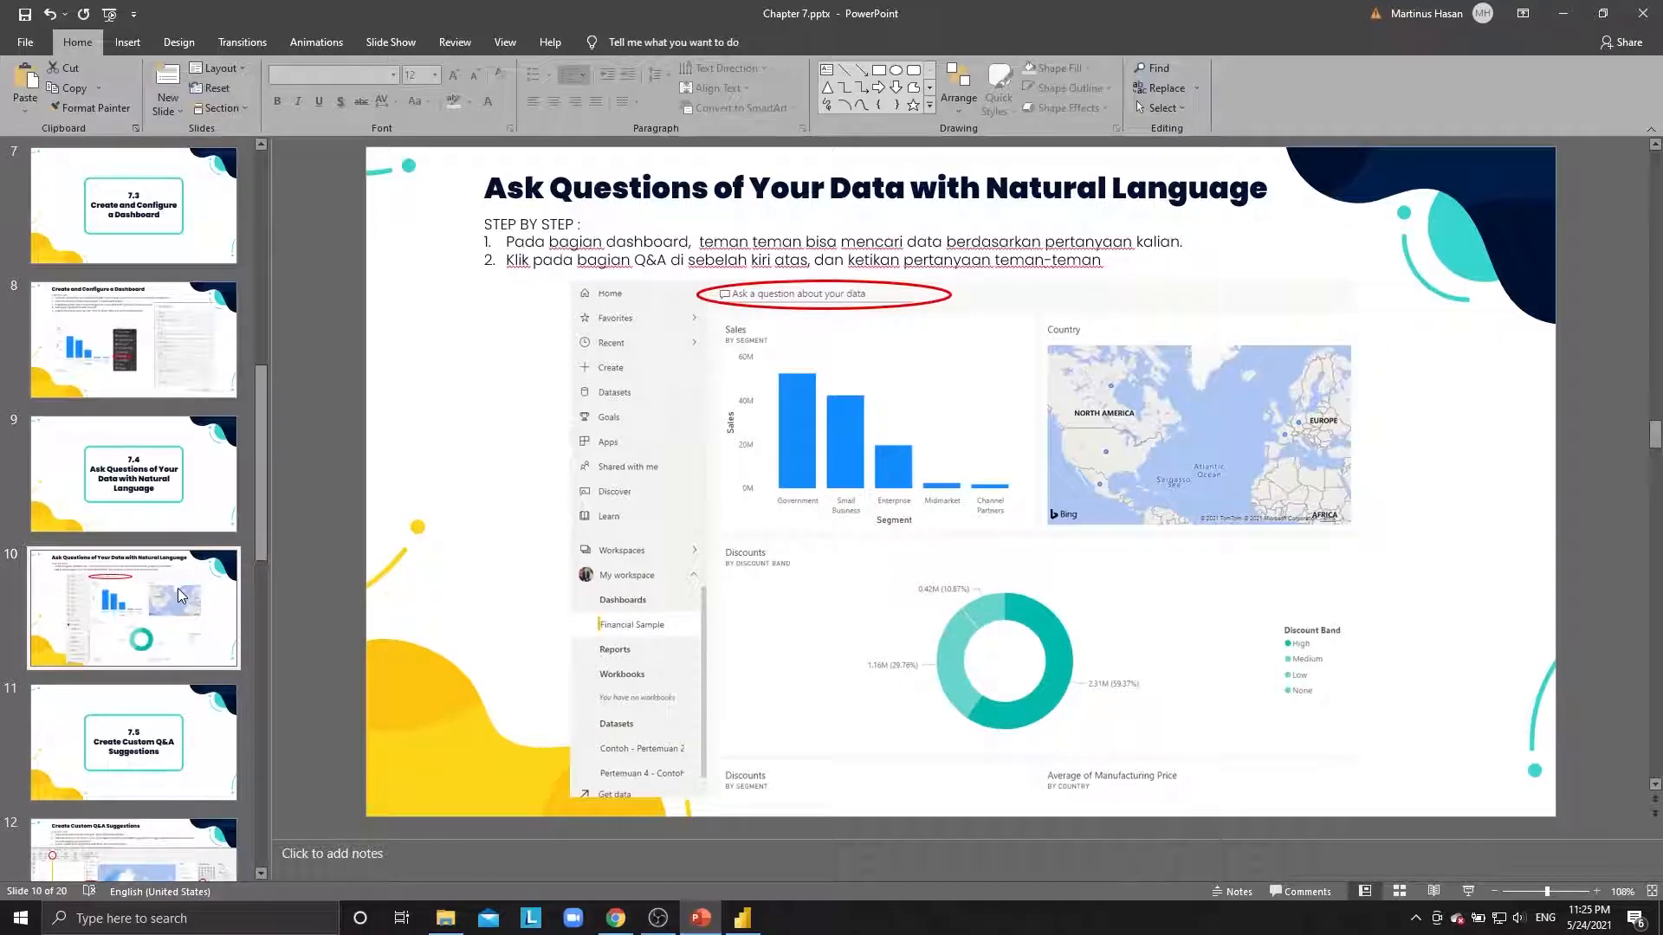
pyautogui.hotkey('alt', 'Tab')
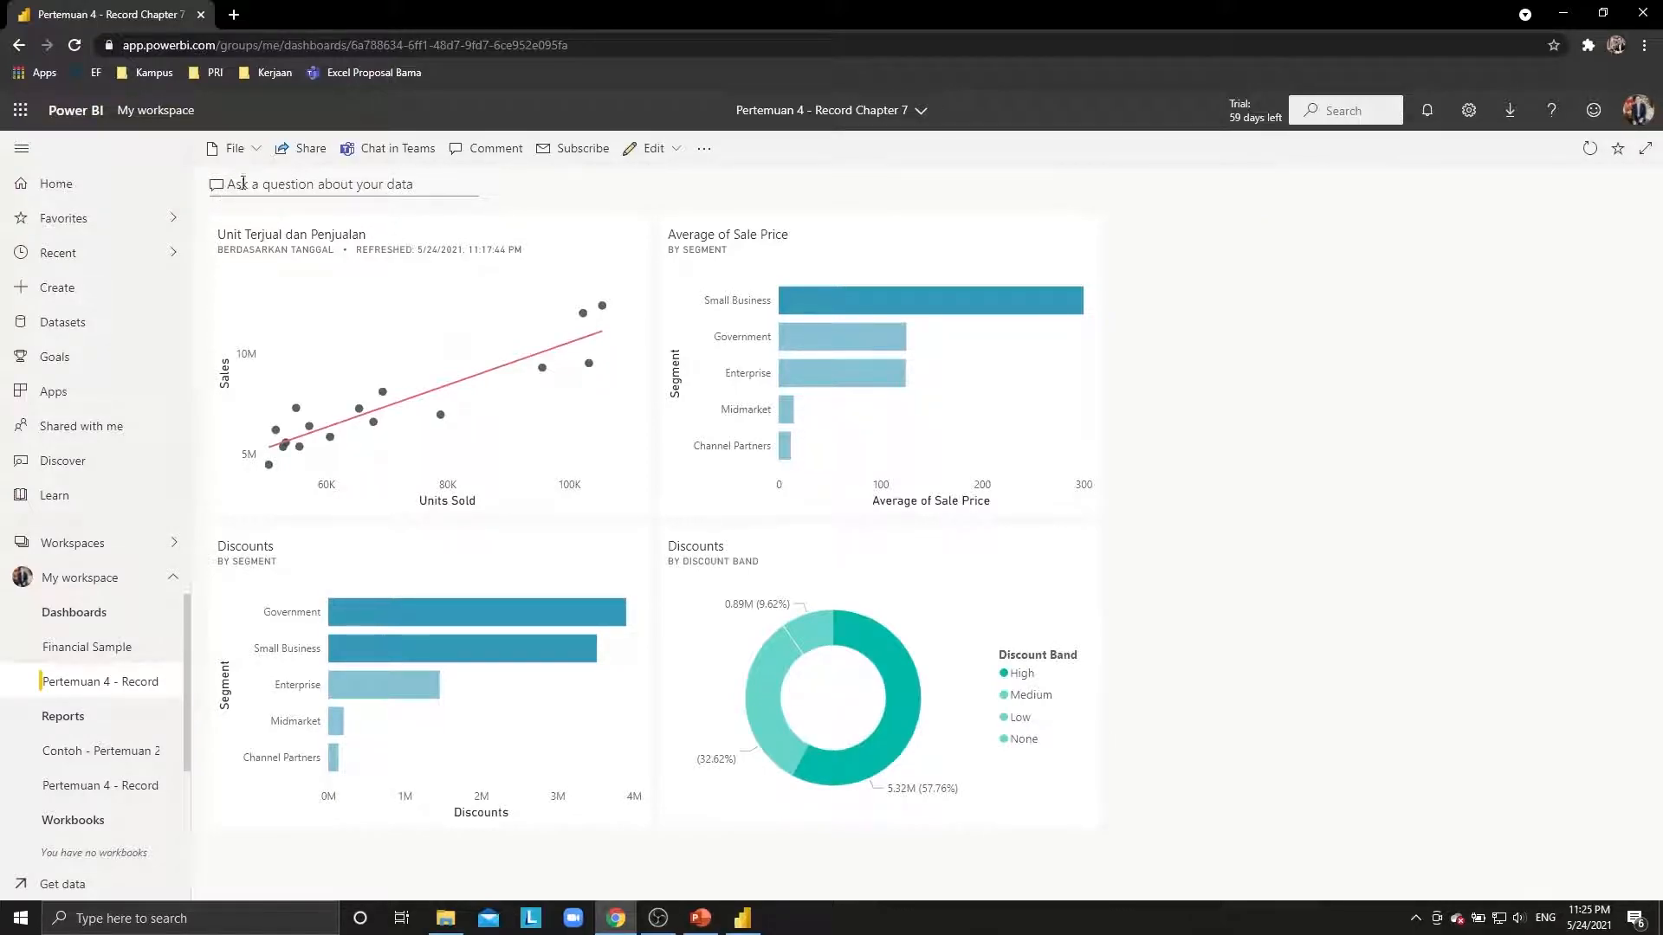
# Ask Q&A 'average sales by country' to get a bar chart across five countries.
pyautogui.click(342, 184)
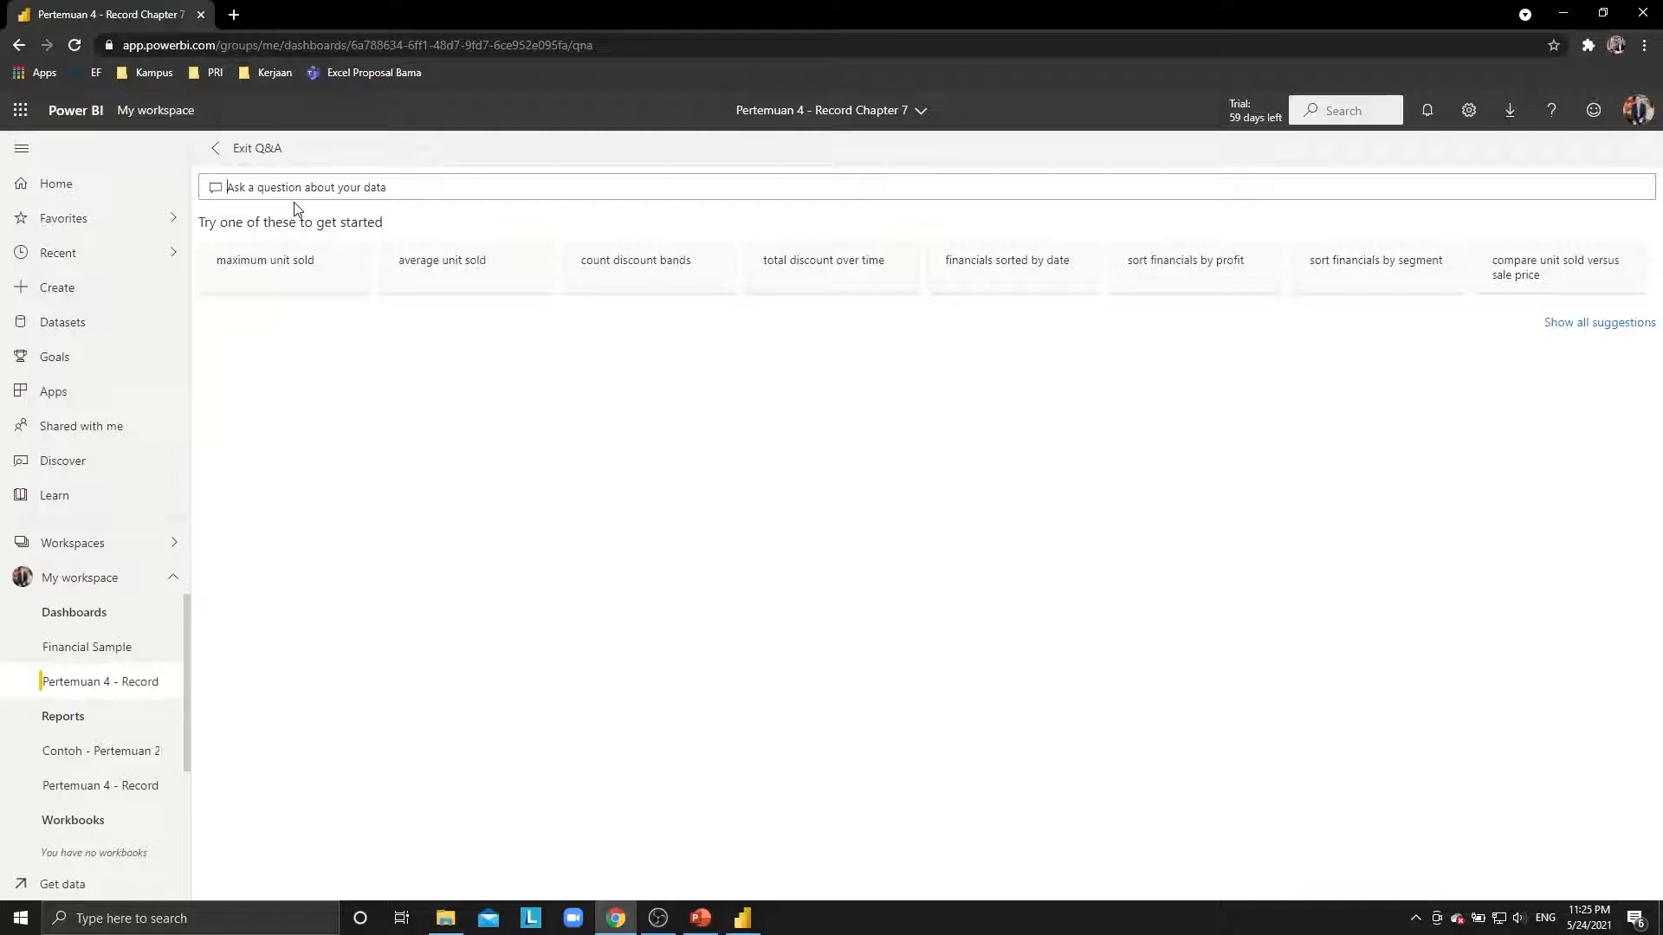
pyautogui.write('average')
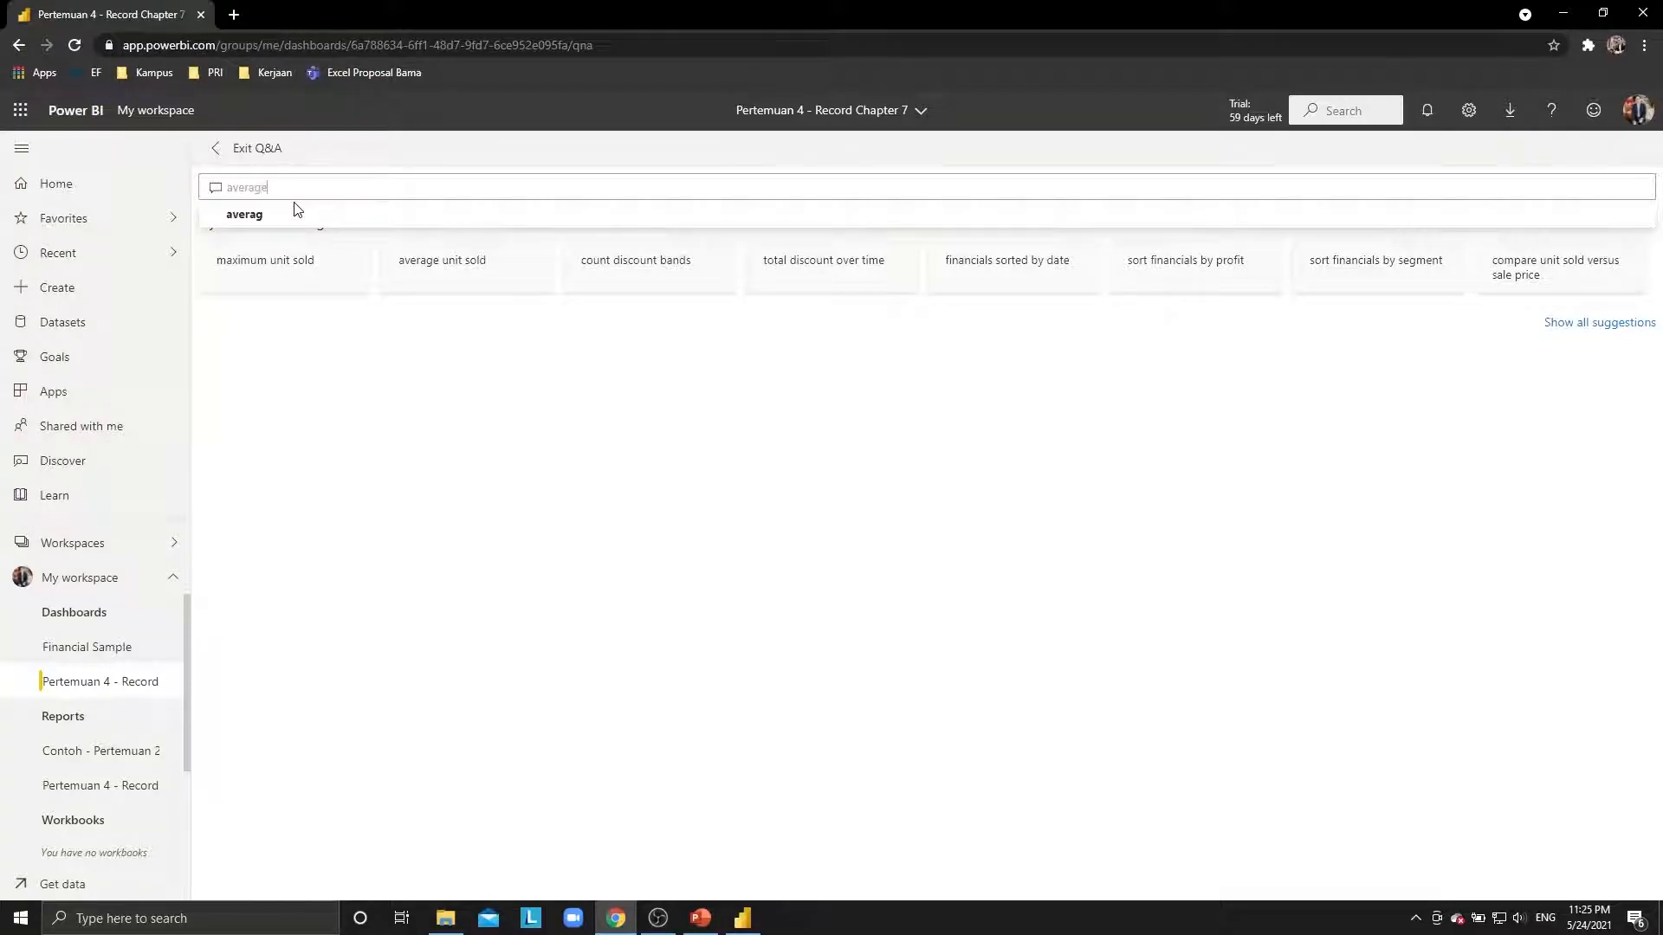
pyautogui.write(' sales by country')
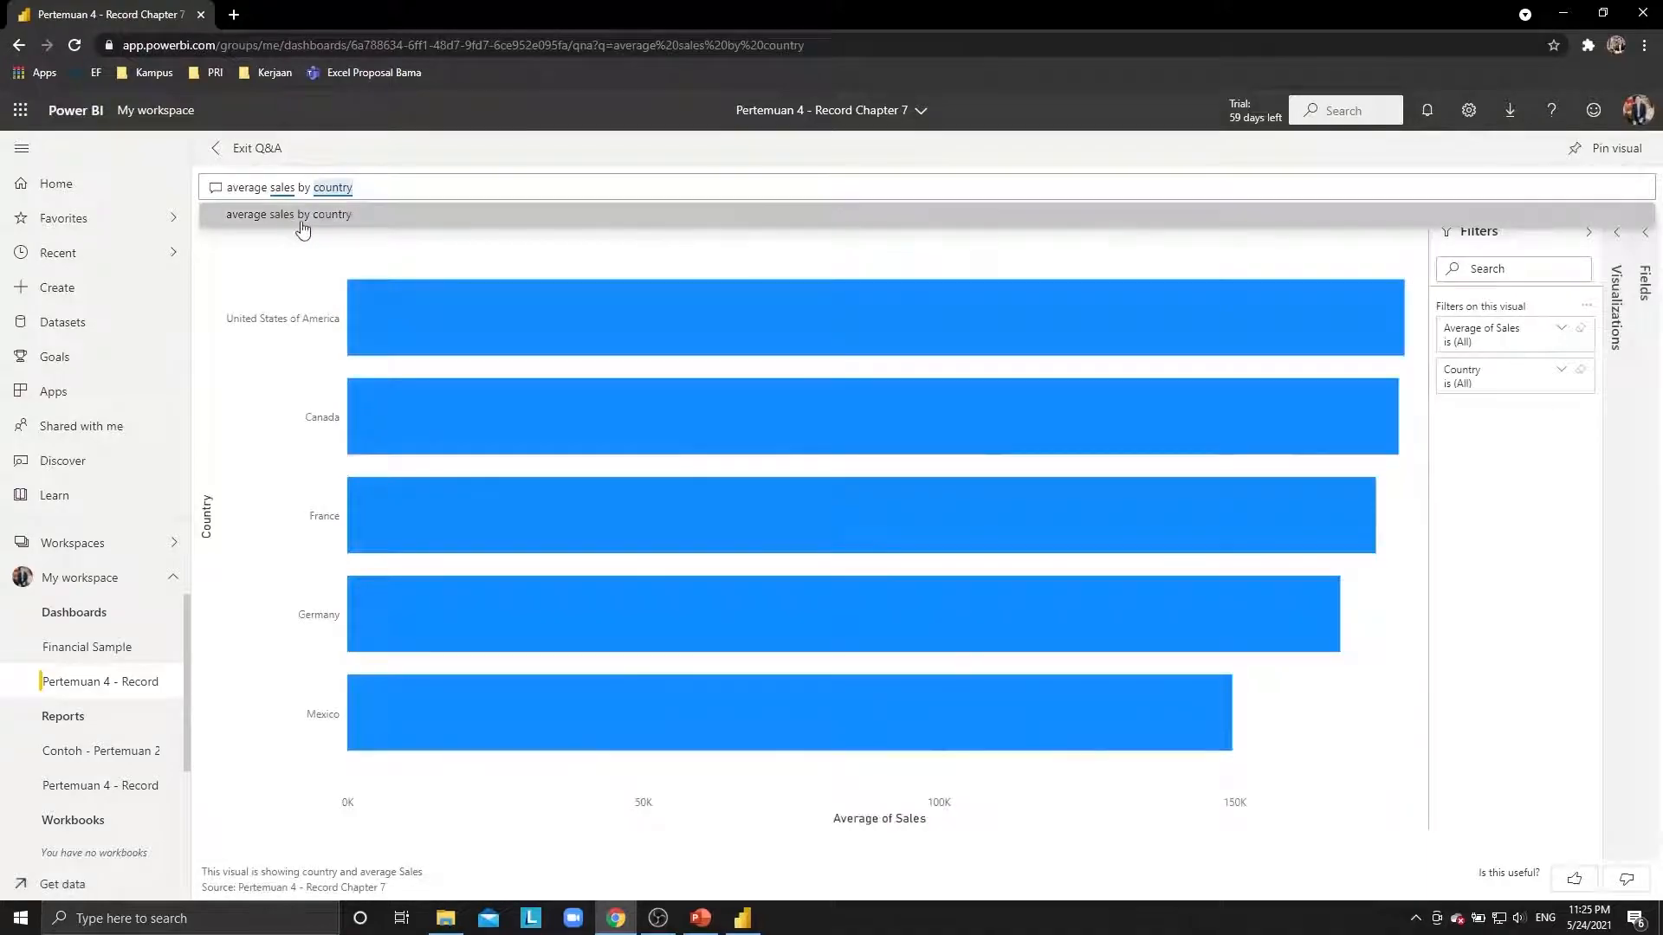
pyautogui.click(299, 222)
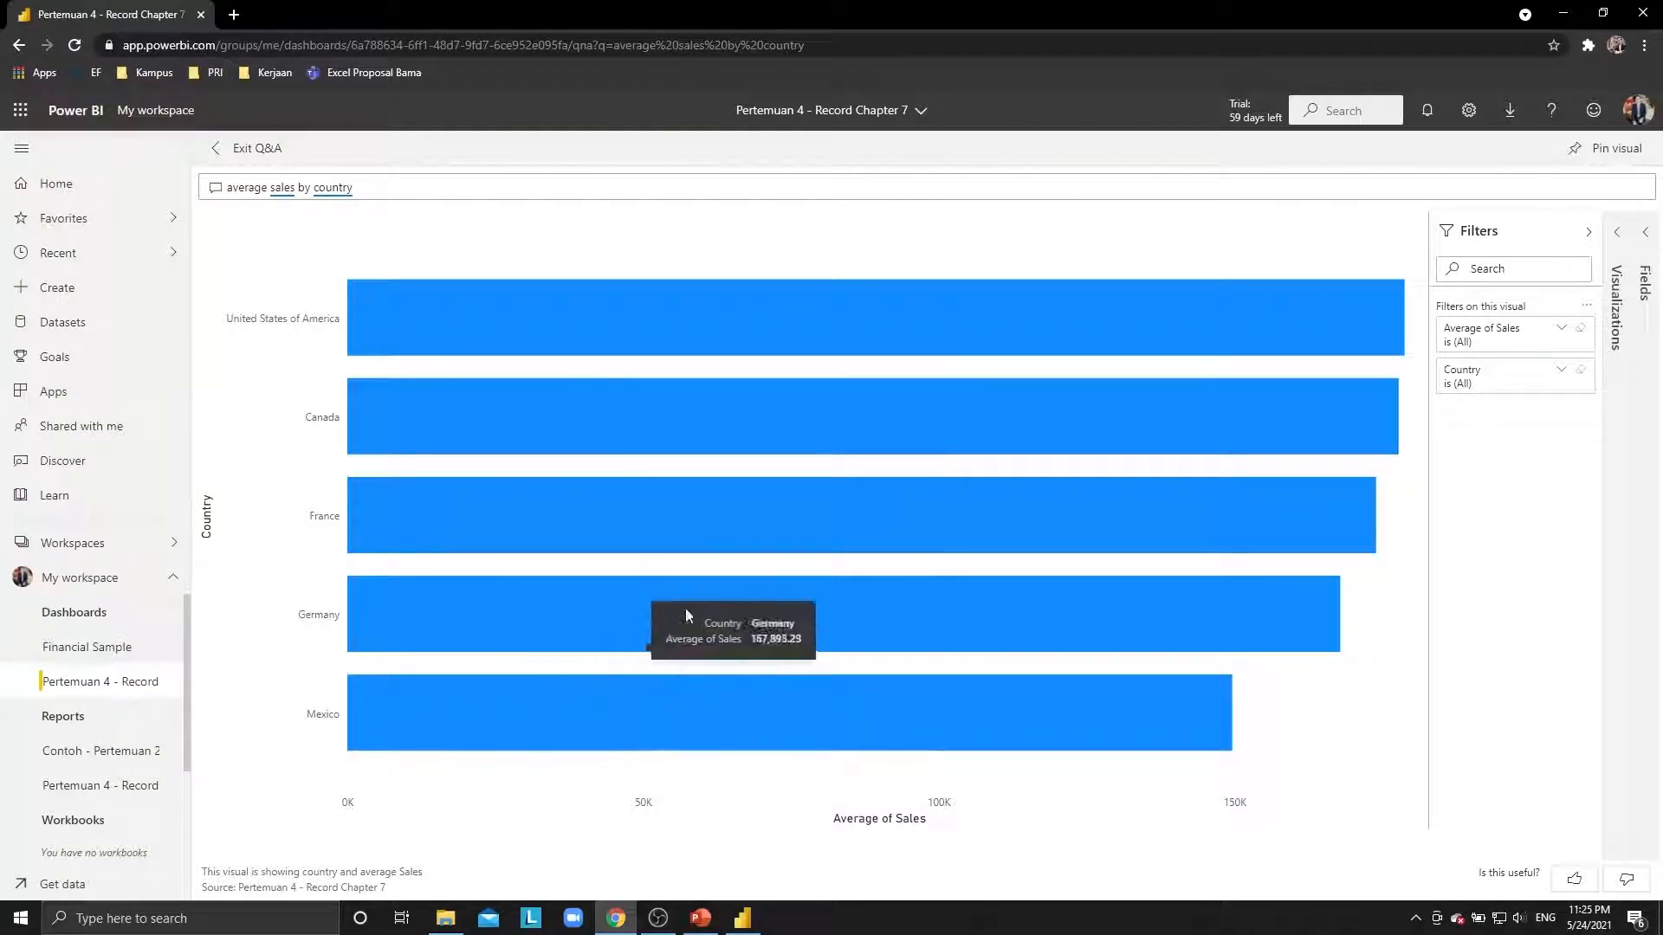
pyautogui.tripleClick(444, 186)
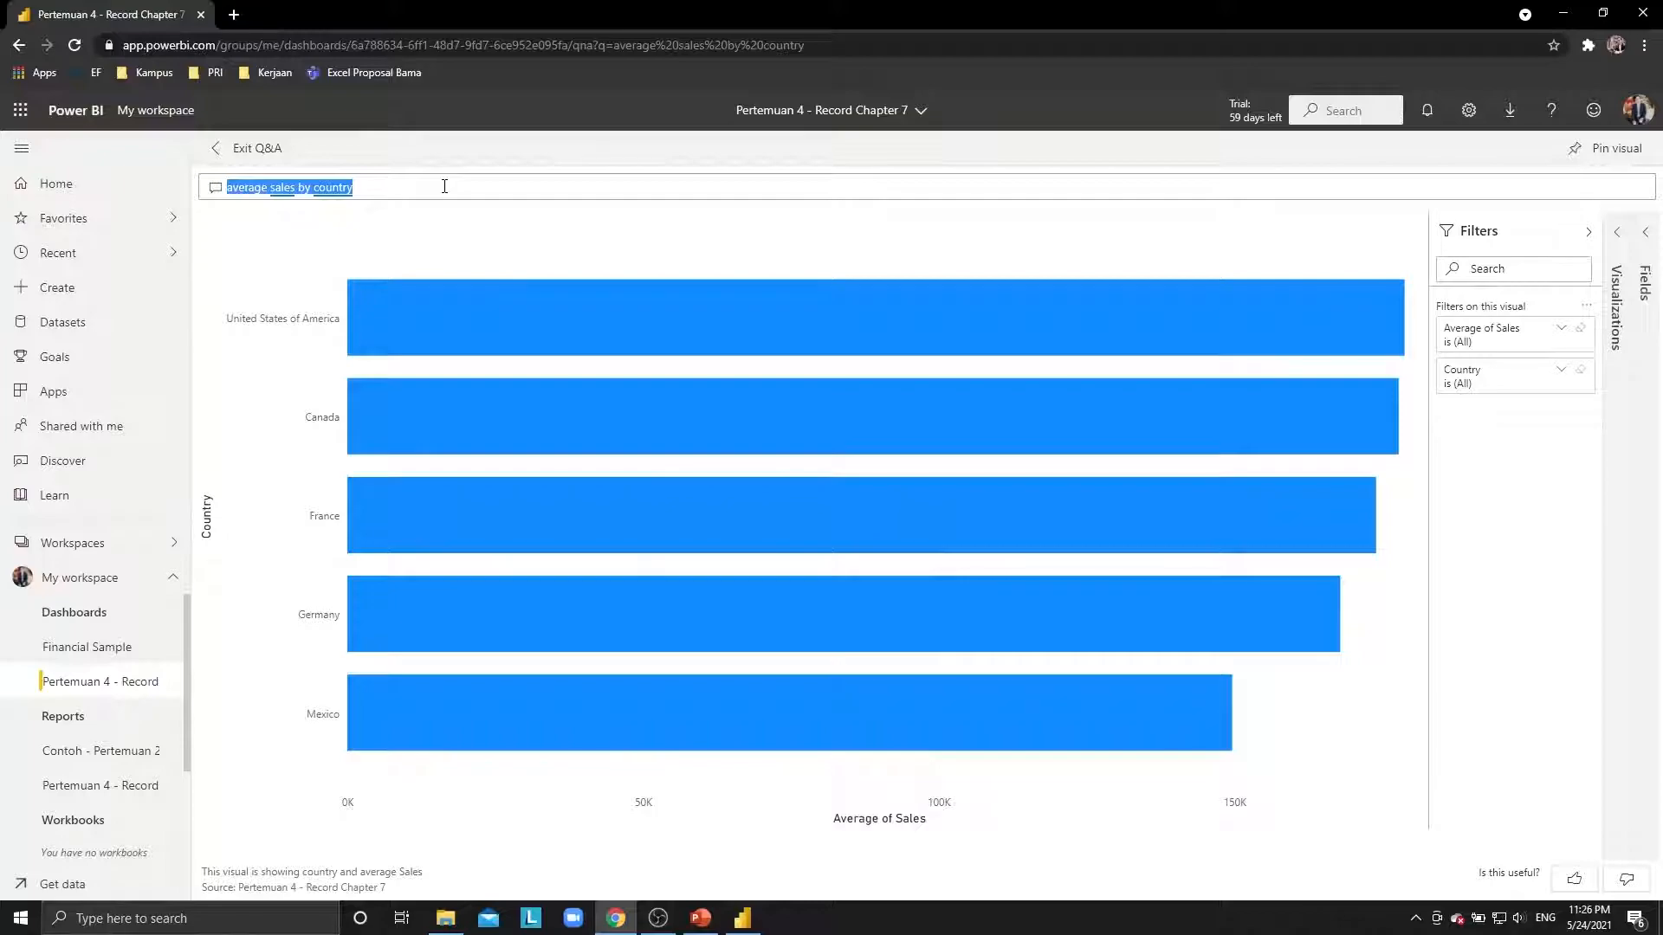
# Ask Q&A 'maximum unit sold by country', then clear the question and exit Q&A.
pyautogui.write('maximum ')
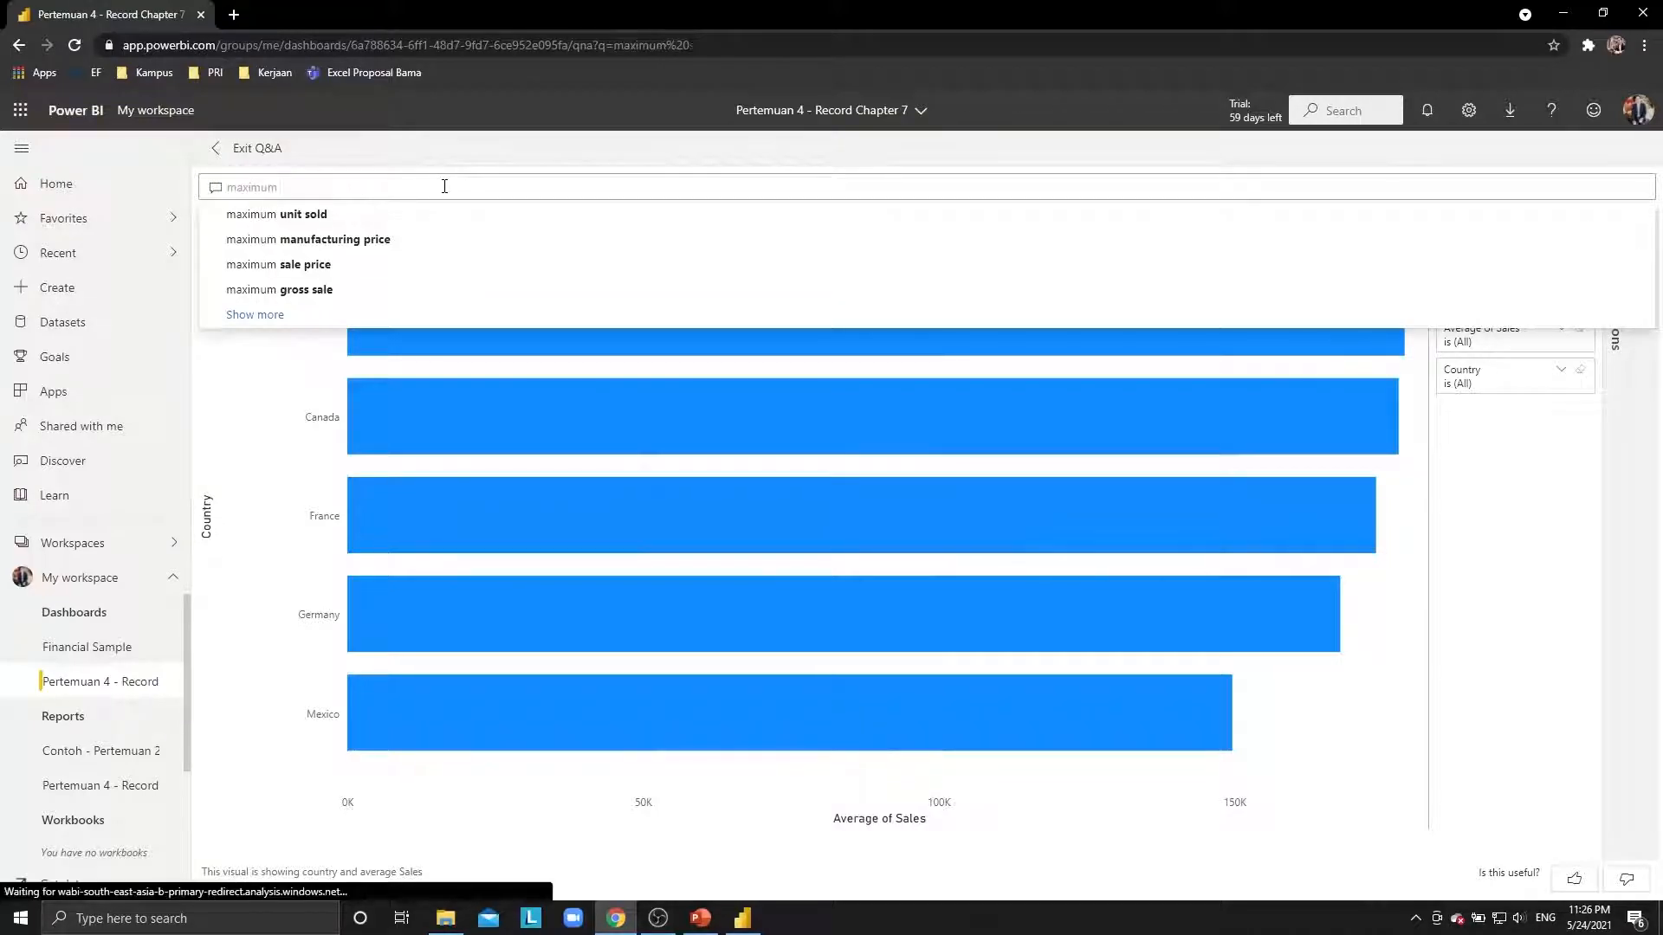
pyautogui.write('unit sold b')
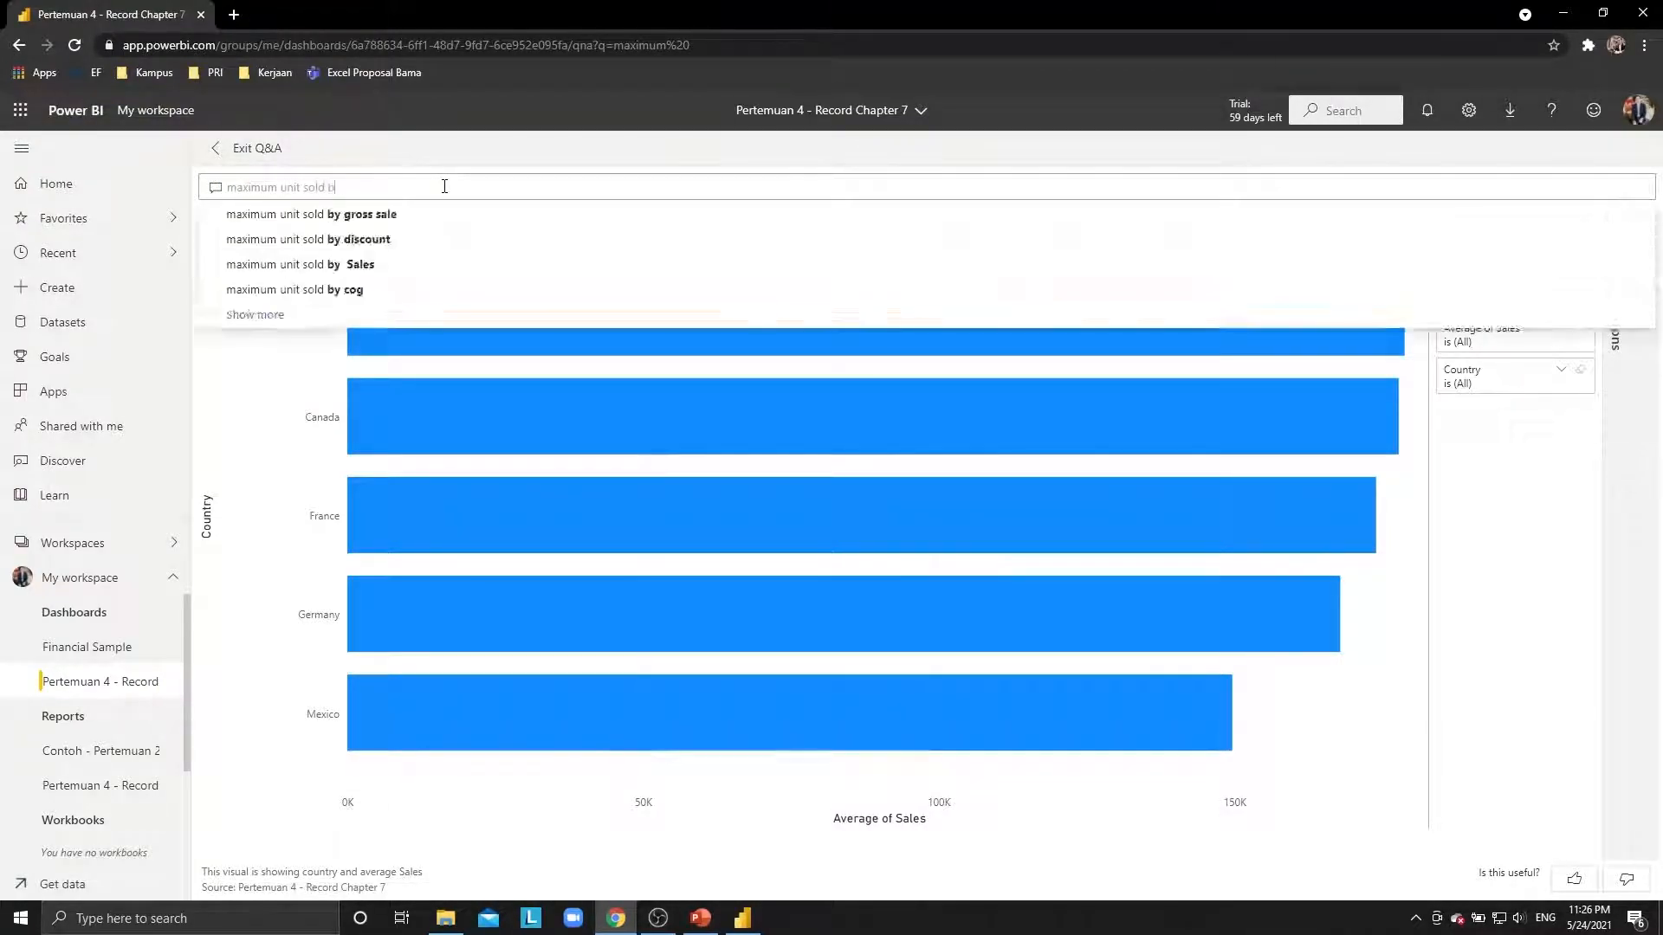
pyautogui.write('y country')
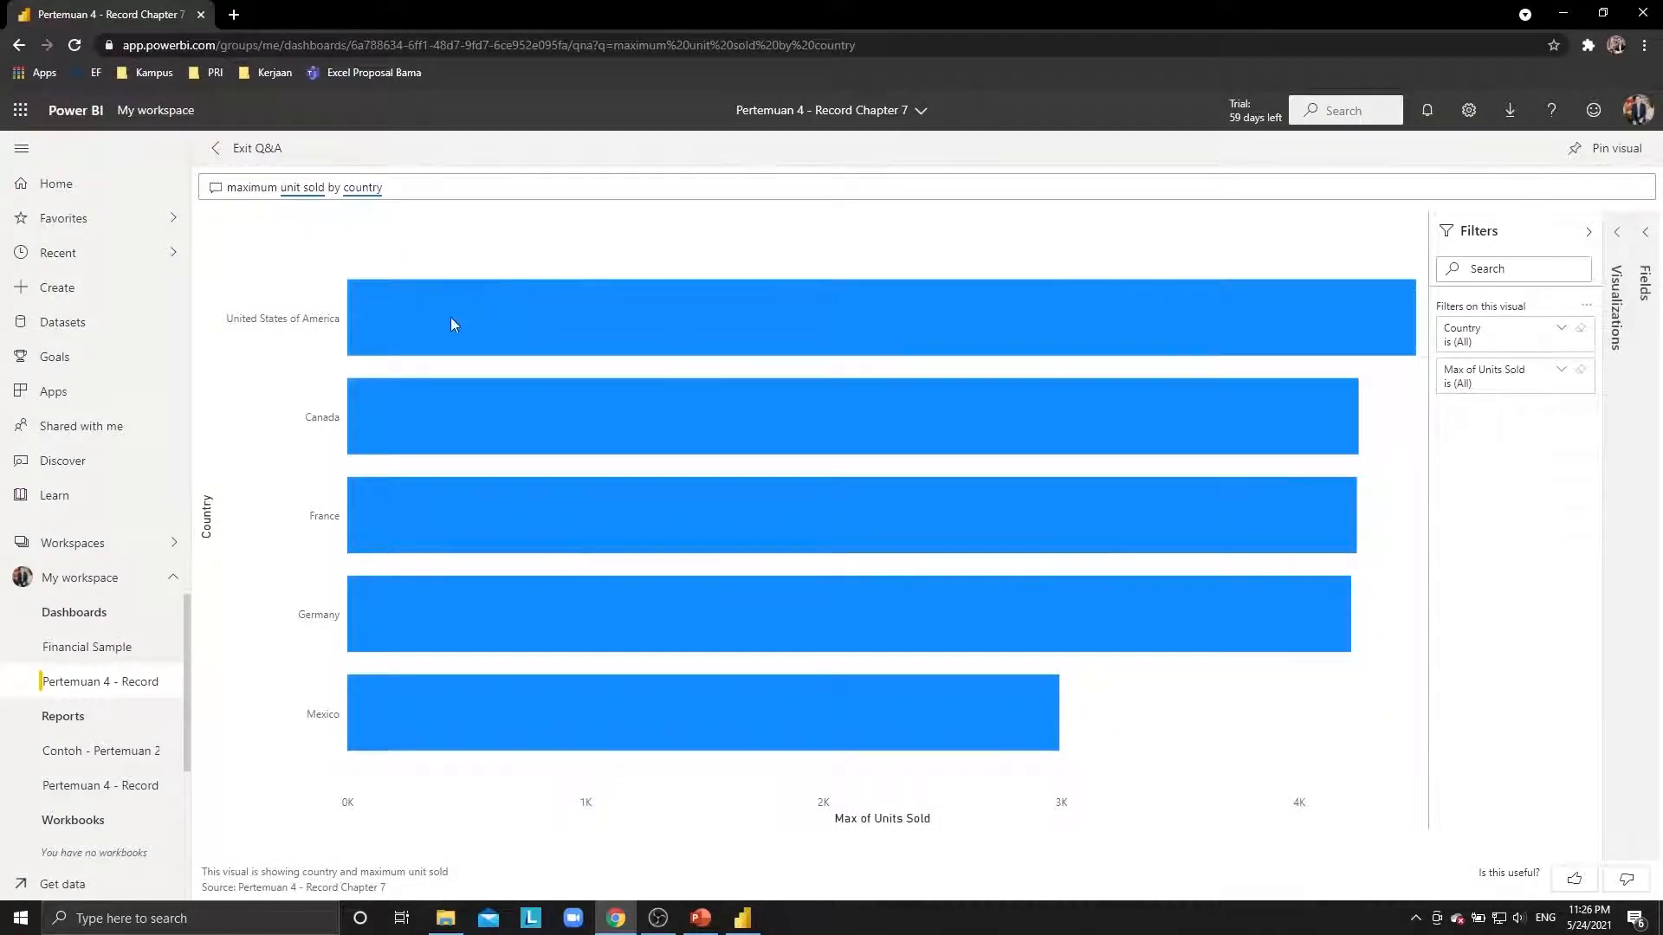
pyautogui.moveTo(451, 319)
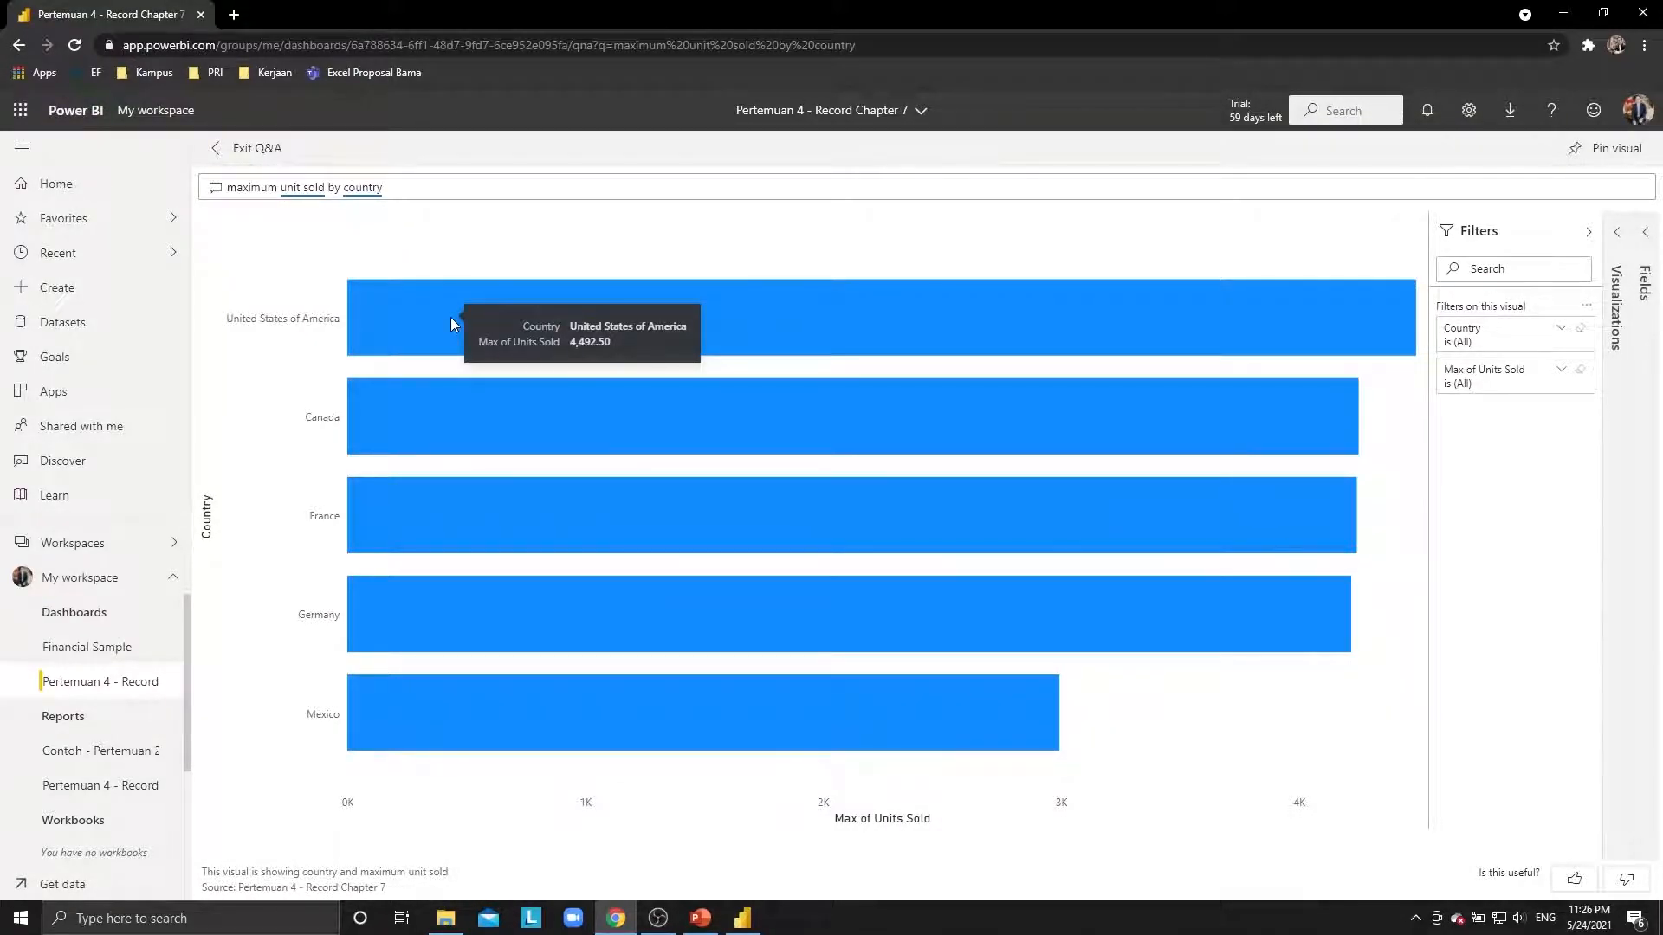
pyautogui.click(481, 189)
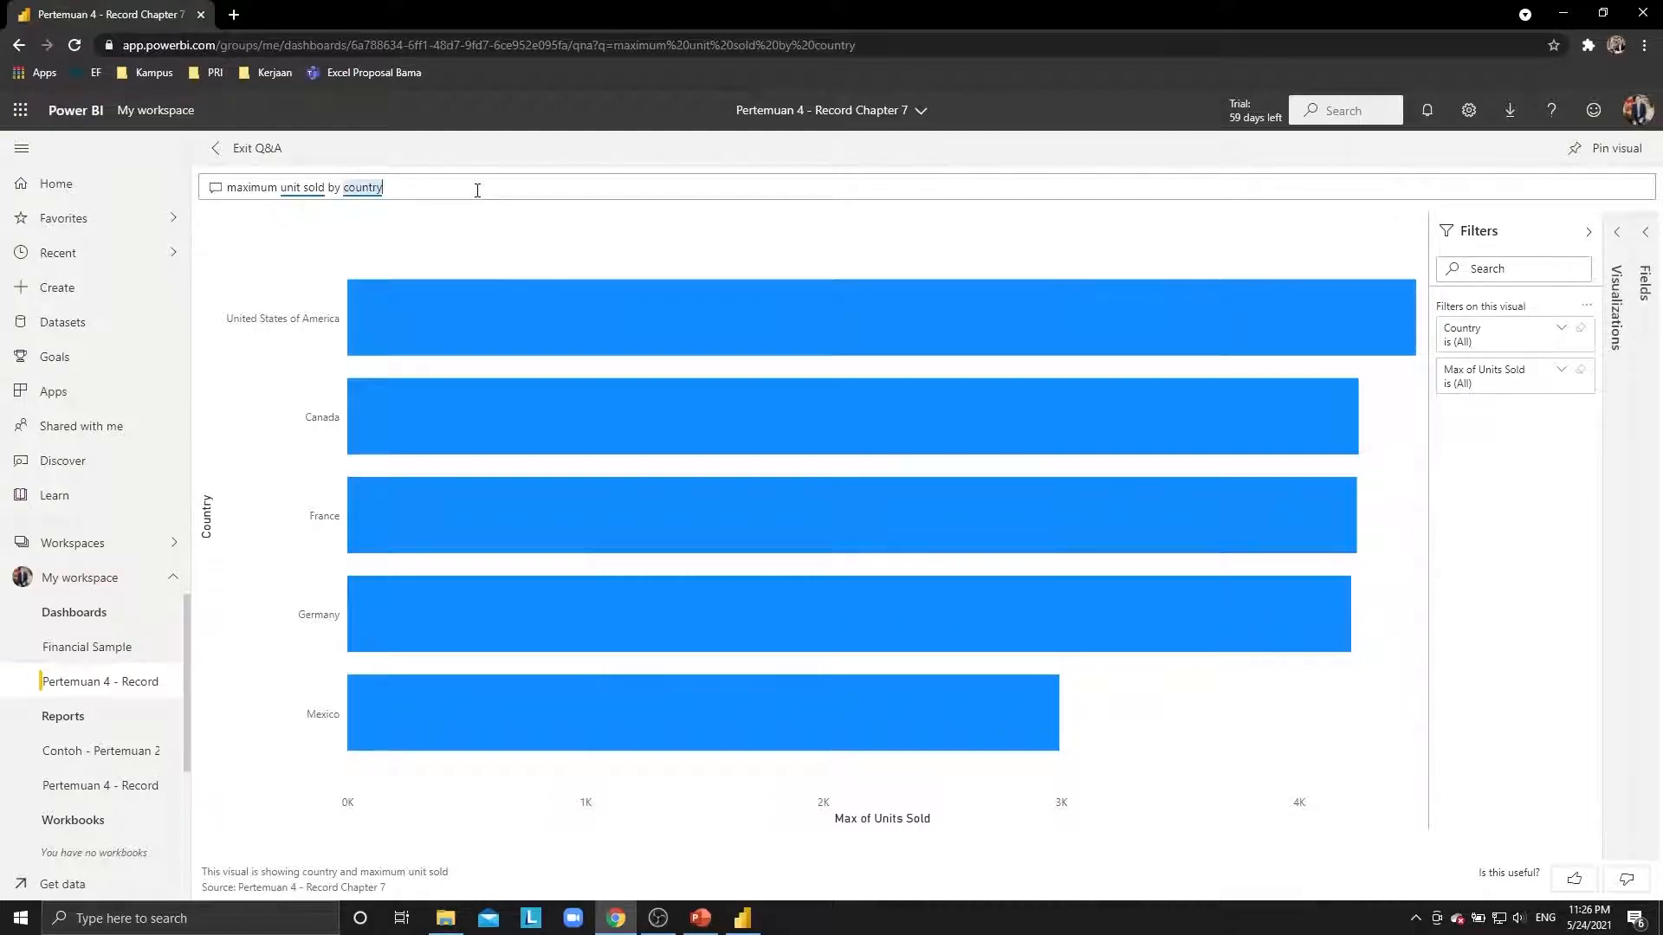
pyautogui.hotkey('ctrl', 'a')
pyautogui.press('BackSpace')
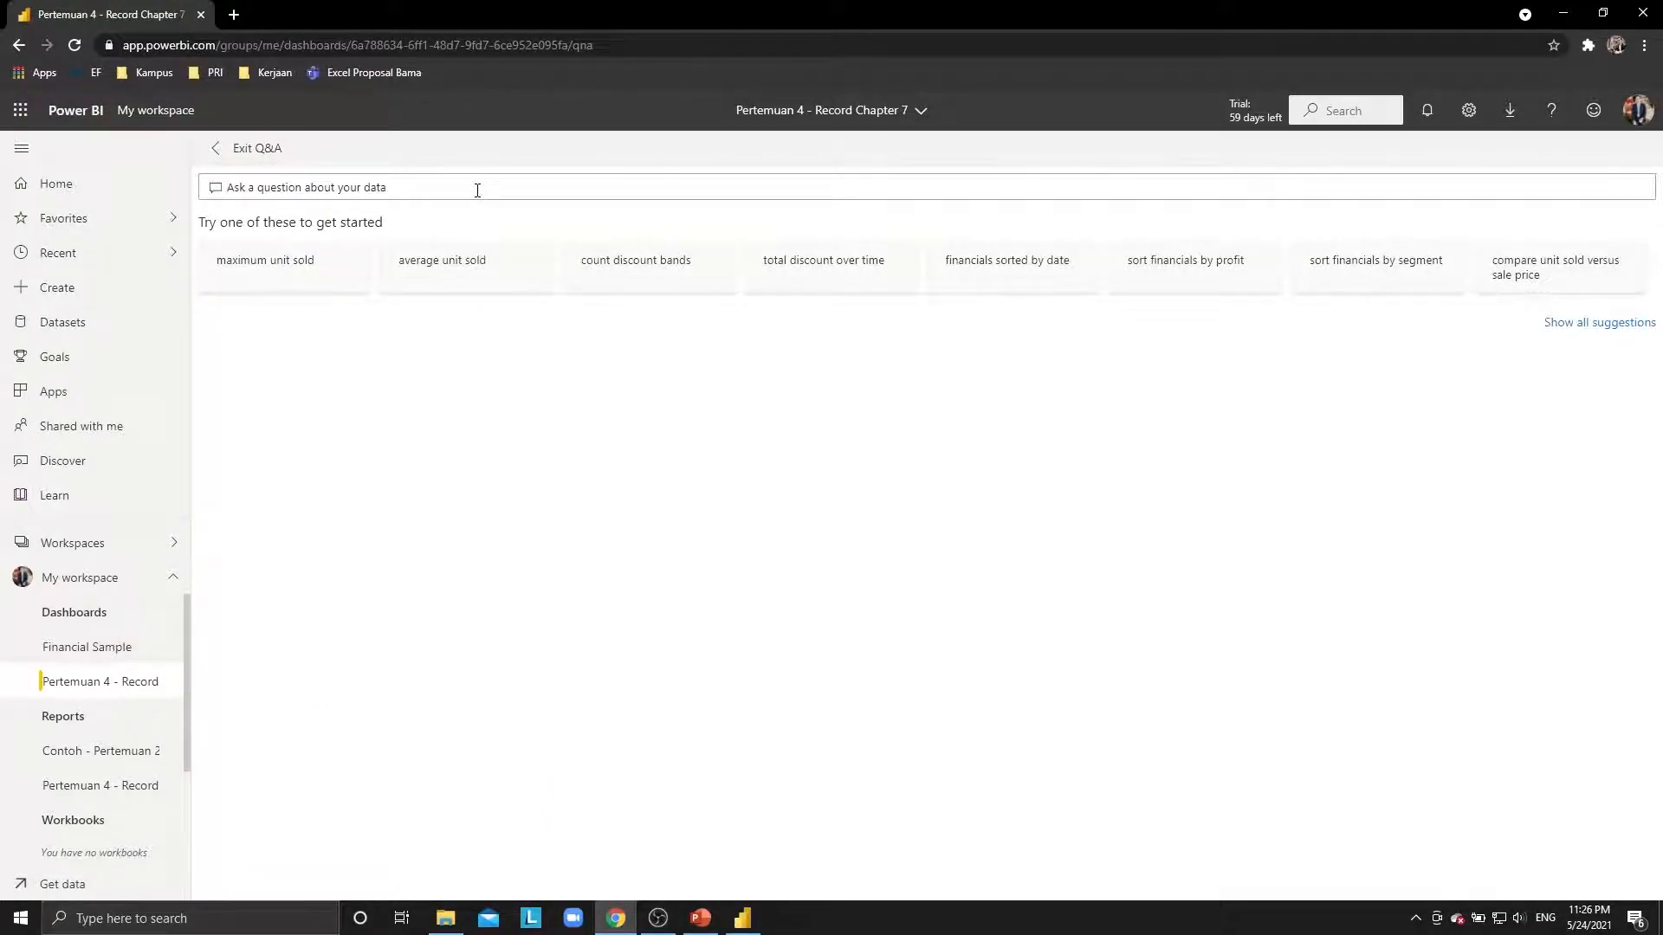
pyautogui.click(225, 147)
# View PowerPoint slide 12 on custom Q&A suggestions, then dismiss Power BI Desktop's publishing dialog.
pyautogui.hotkey('alt', 'Tab')
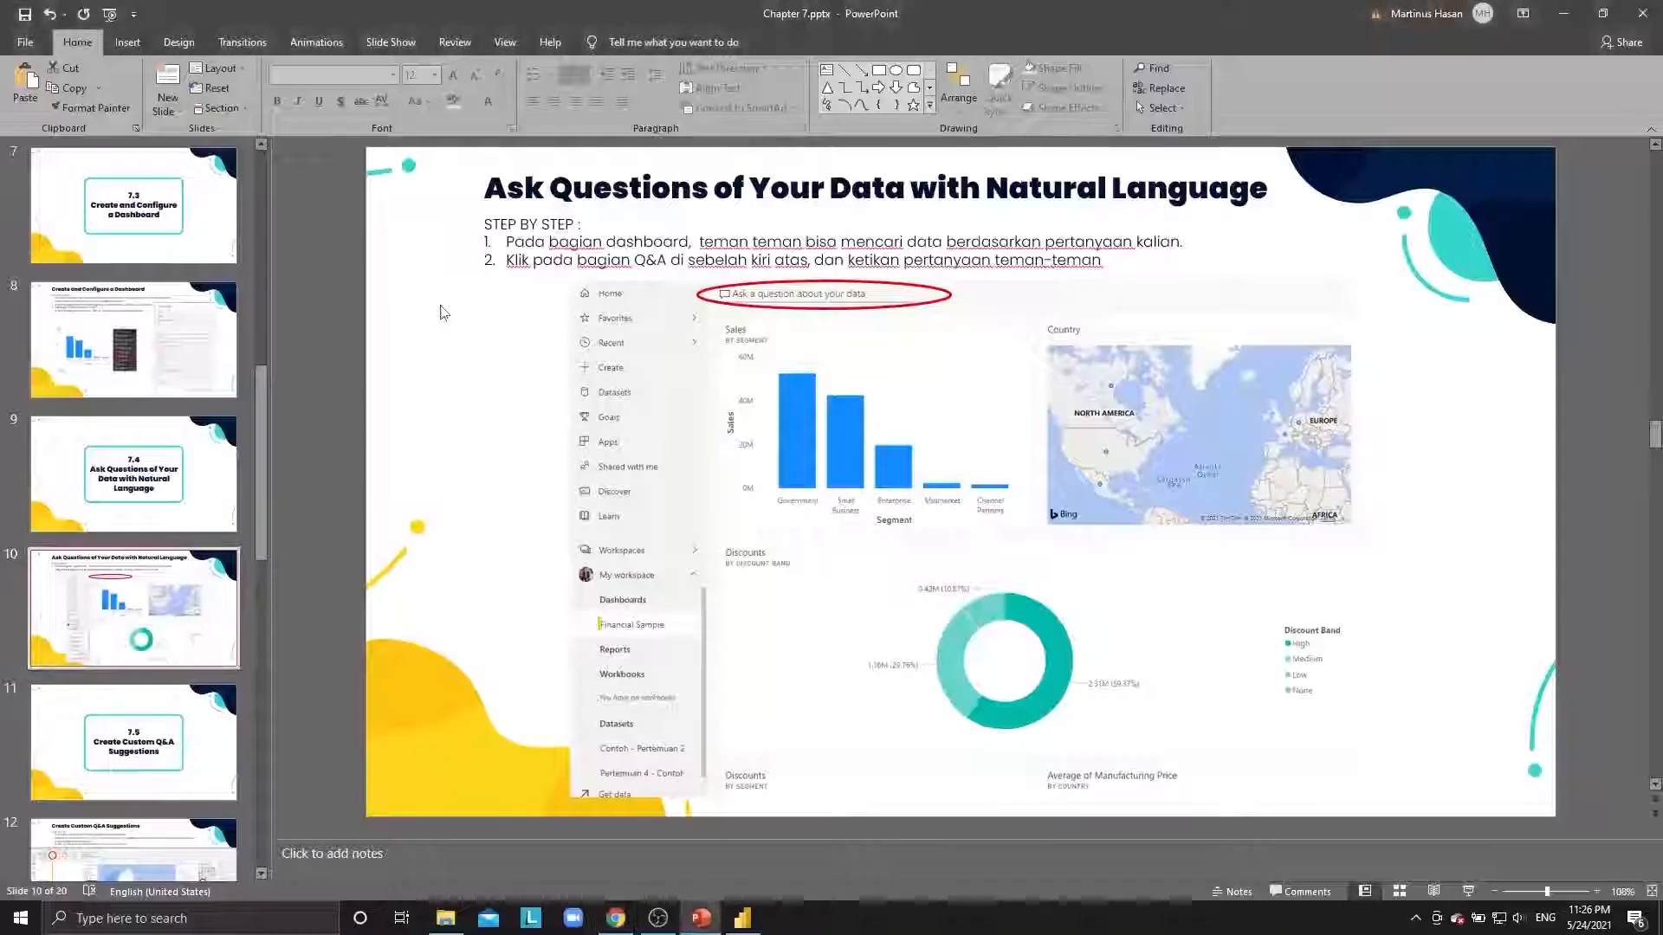
pyautogui.scroll(-4, 184, 591)
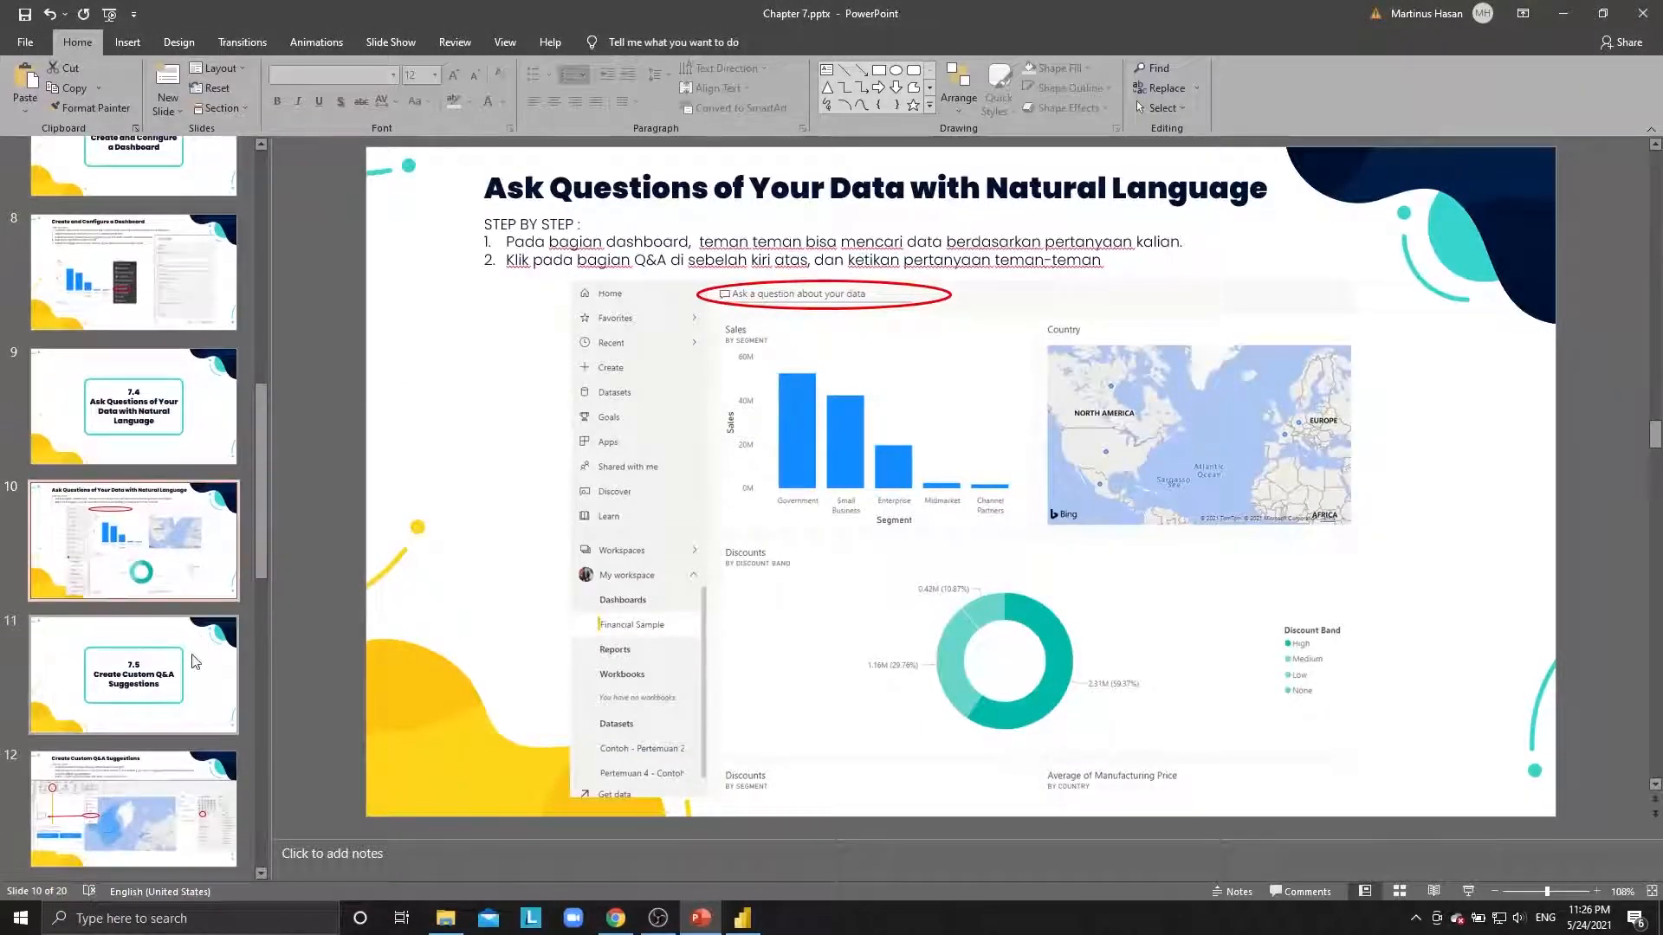
pyautogui.press('Down')
pyautogui.press('Down')
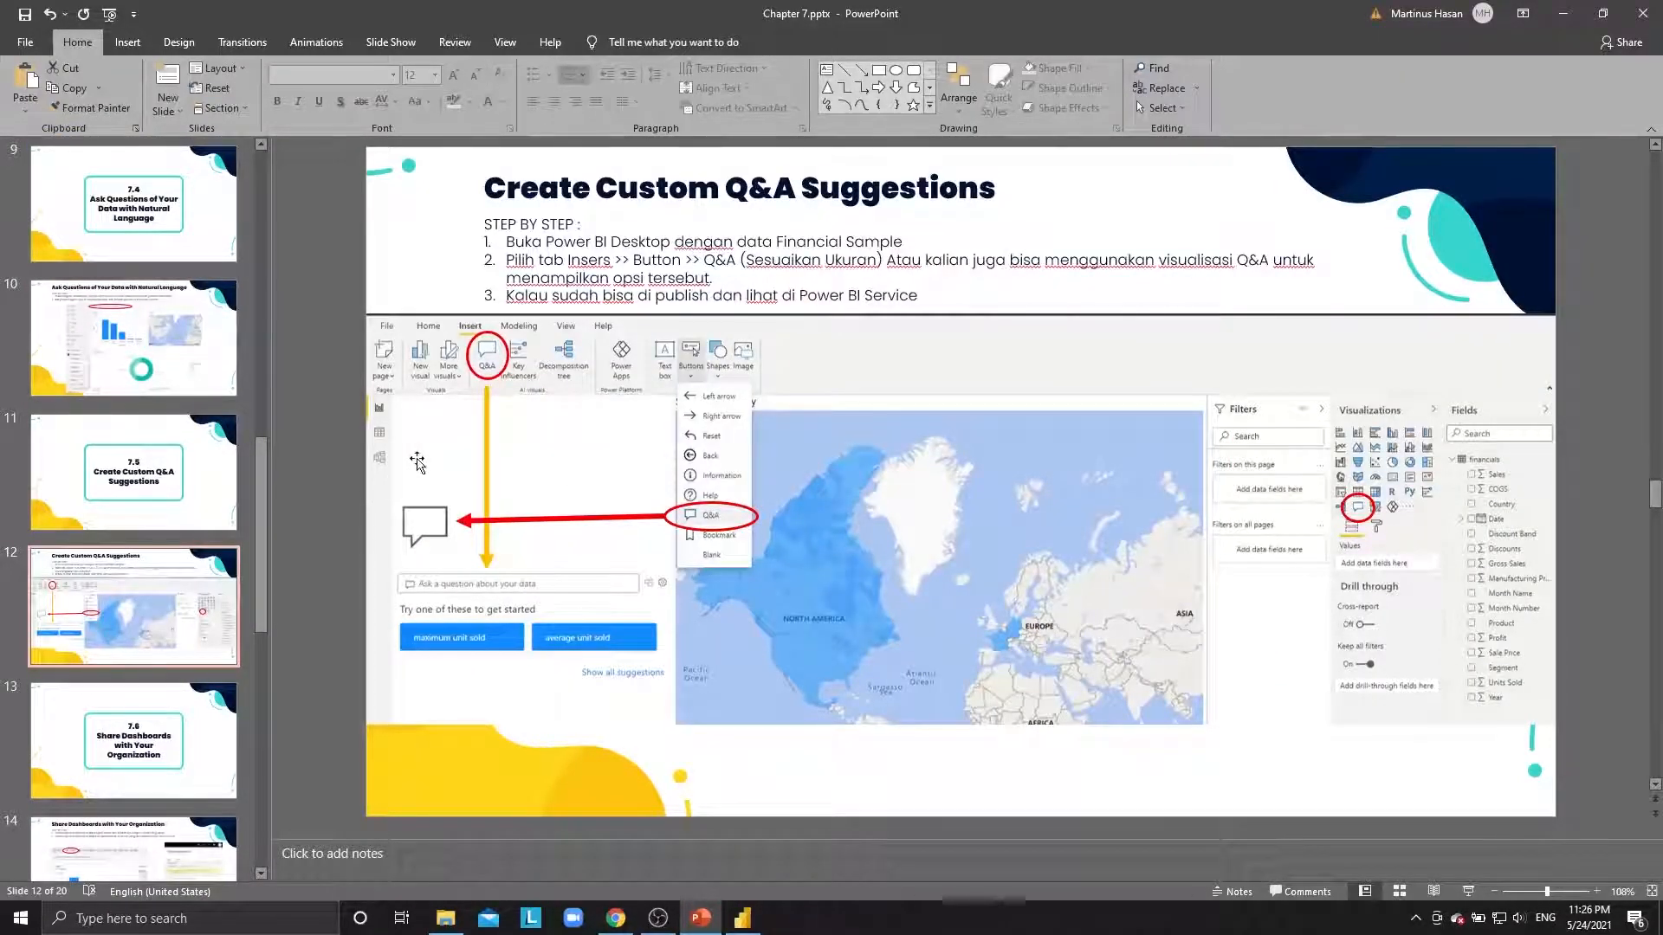
pyautogui.scroll(-1, 417, 463)
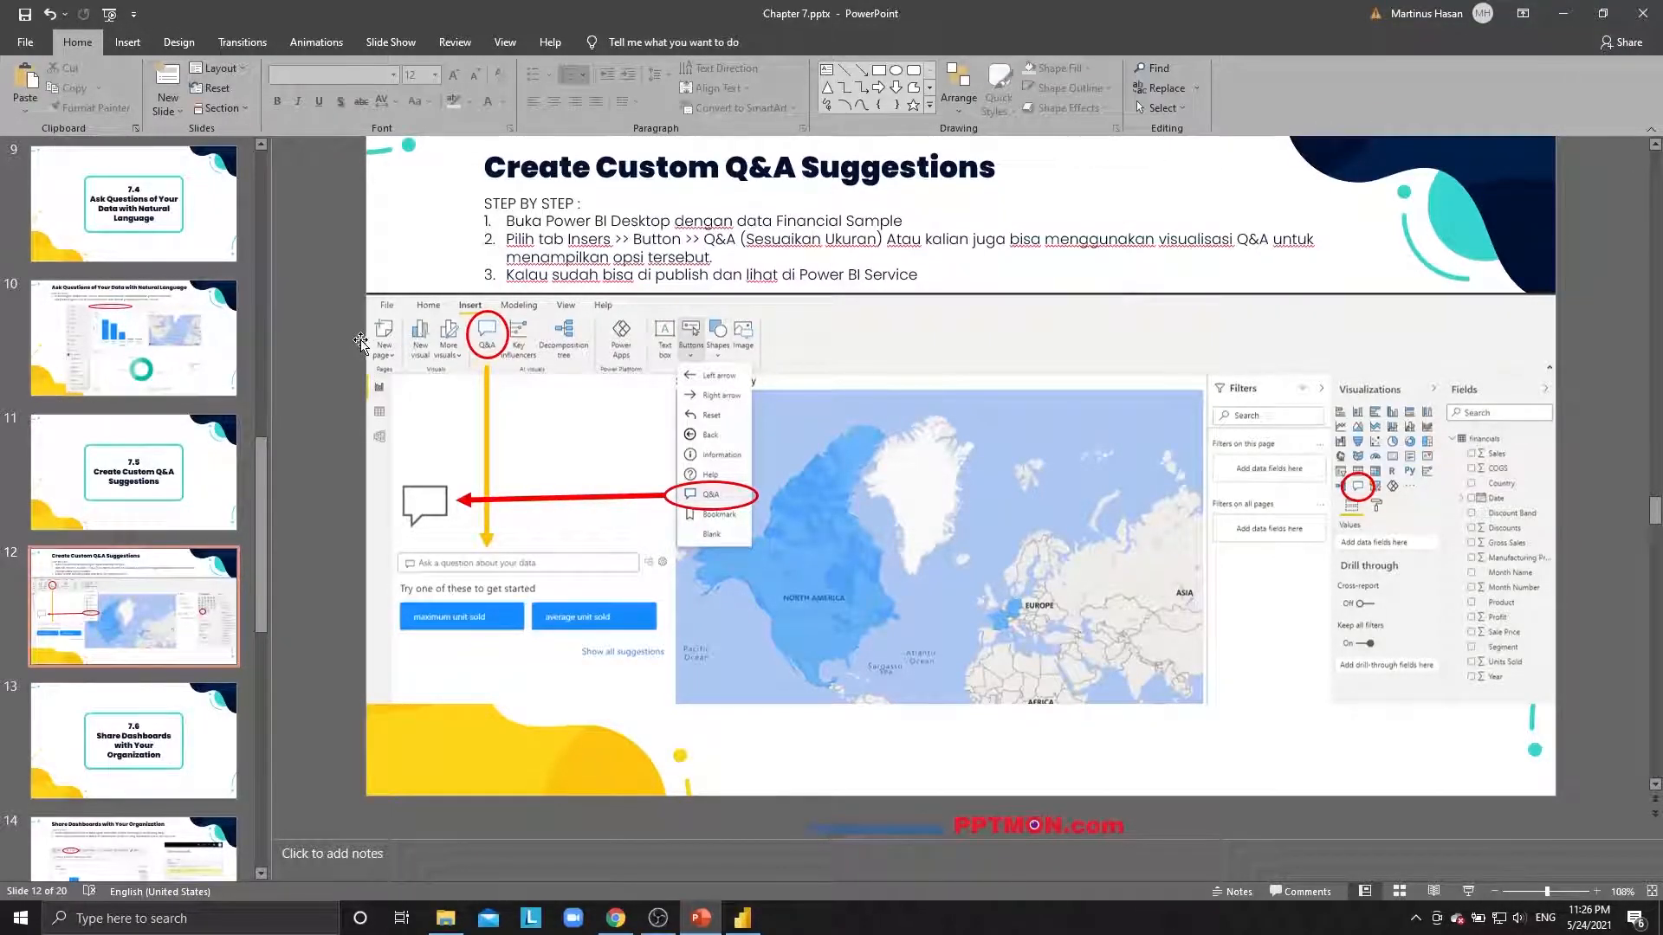
pyautogui.hotkey('alt', 'Tab')
pyautogui.hotkey('alt', 'Tab')
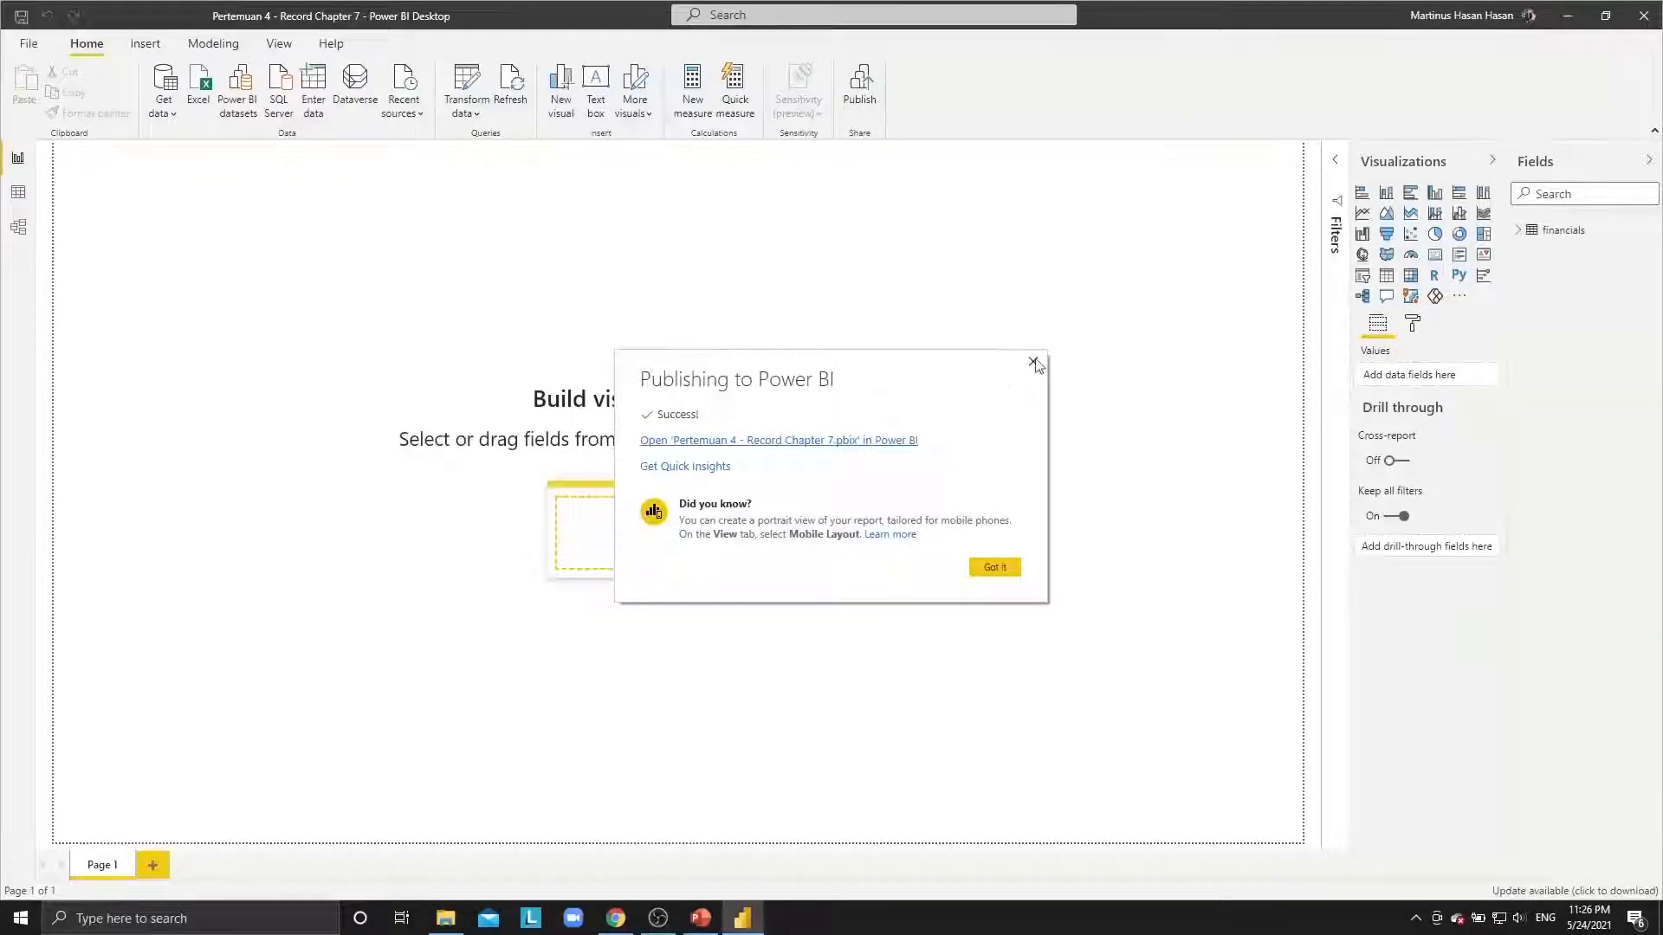
pyautogui.click(1033, 363)
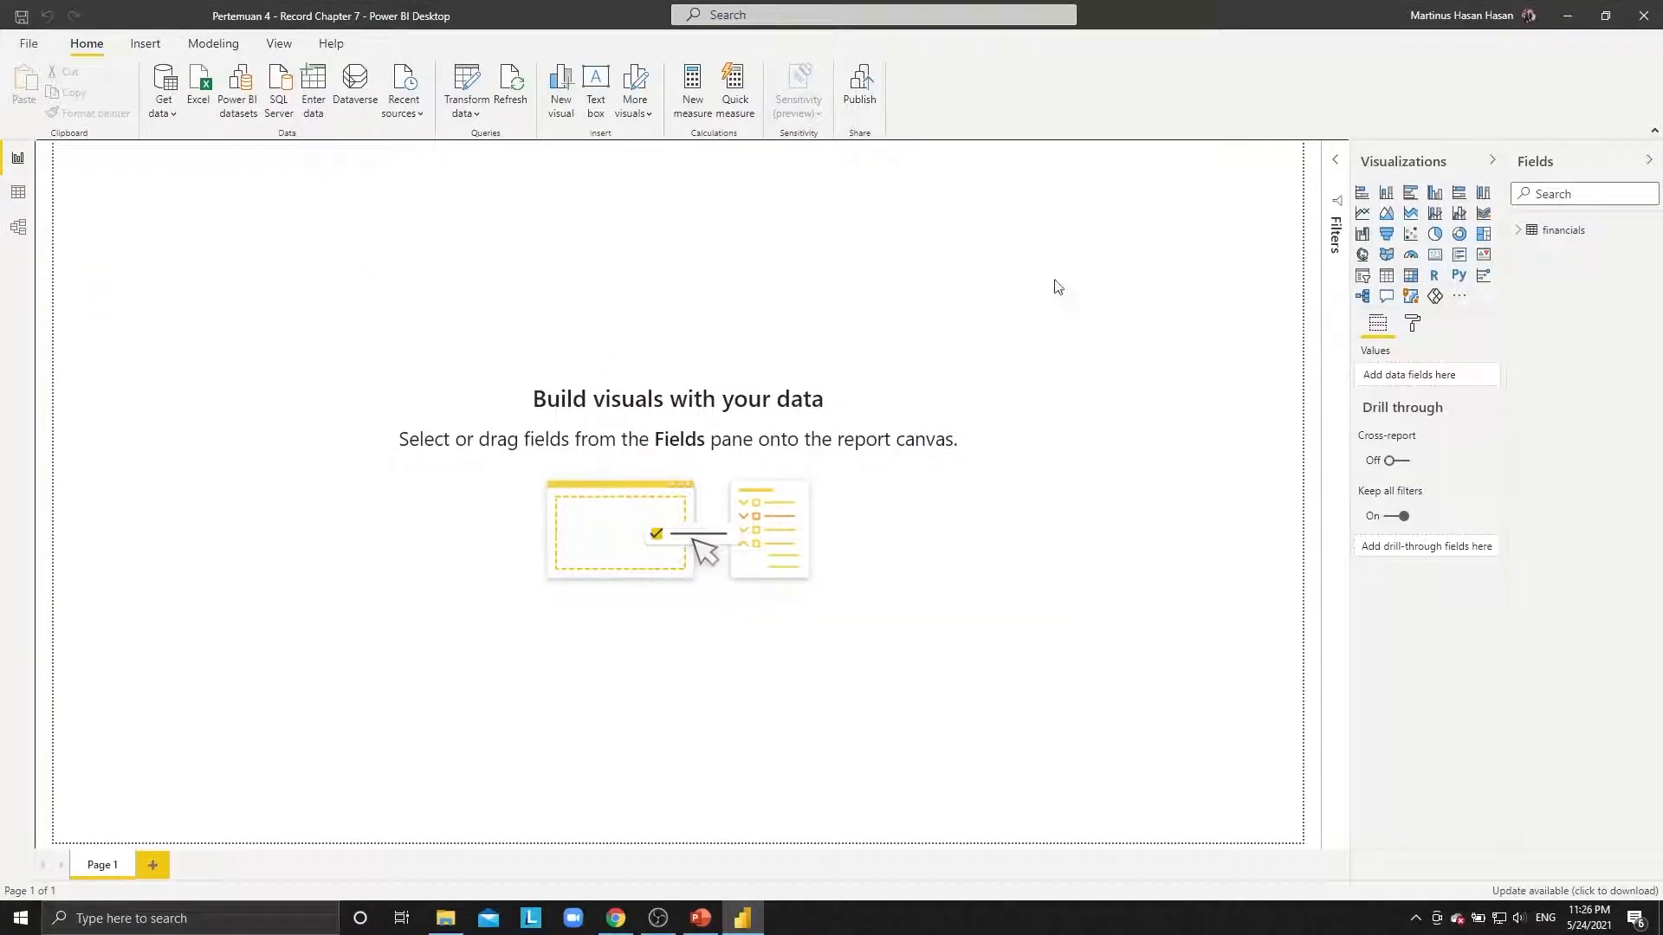
# Add a map visual and resize it to fill most of the report page.
pyautogui.click(1362, 253)
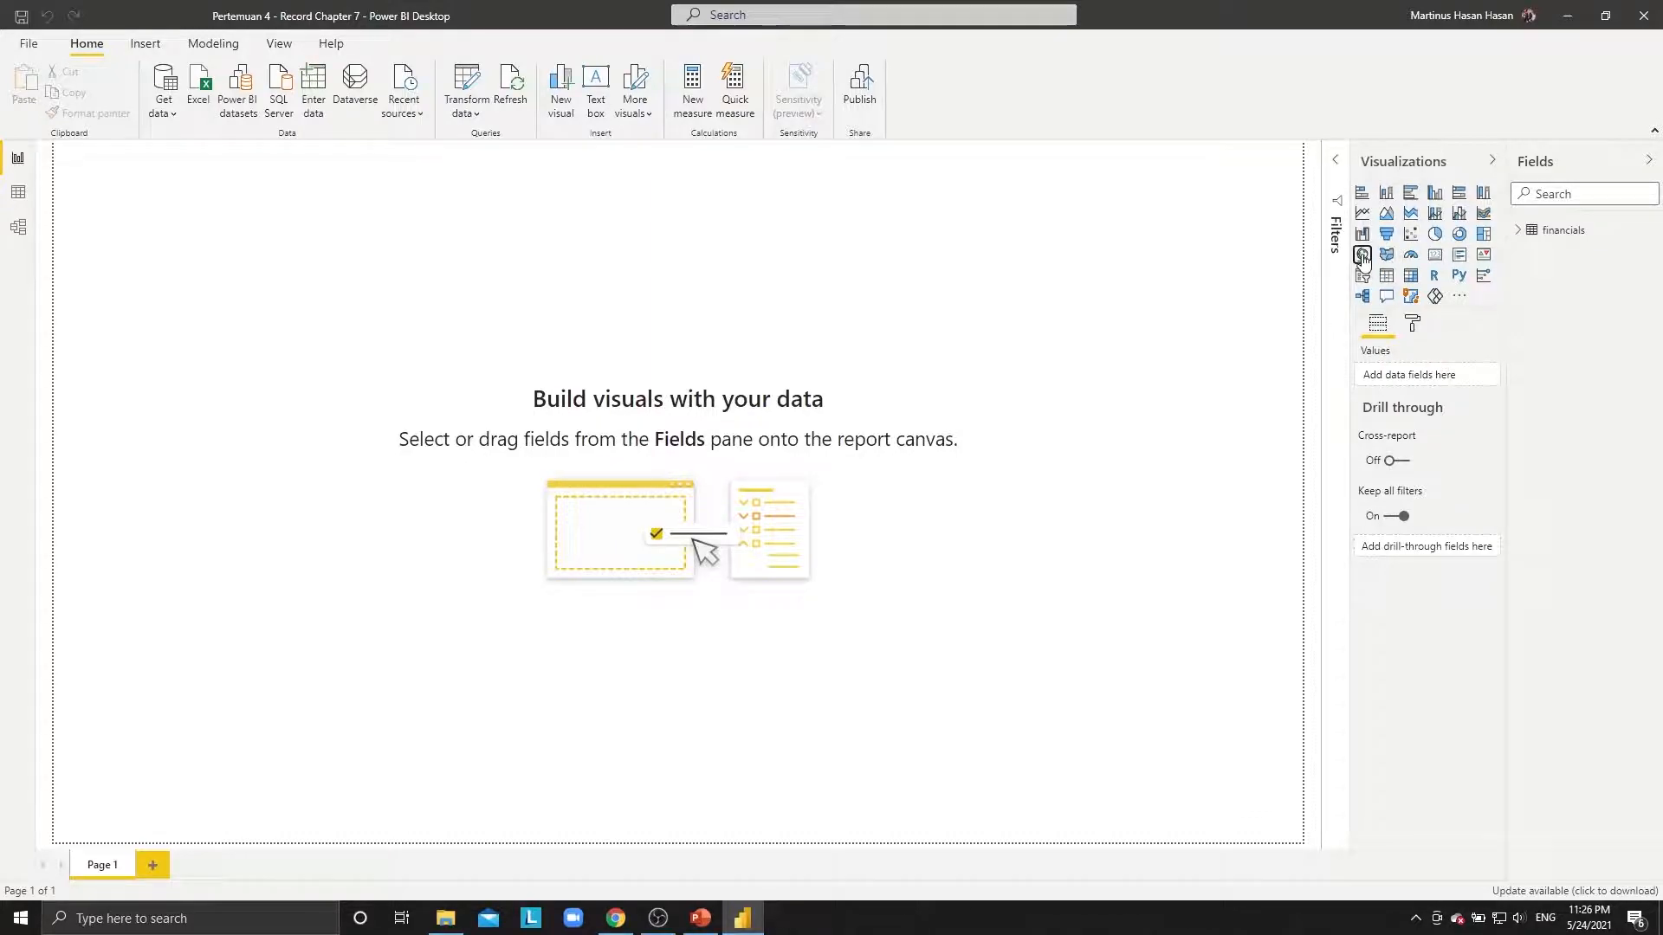
pyautogui.moveTo(295, 266); pyautogui.dragTo(1174, 265)
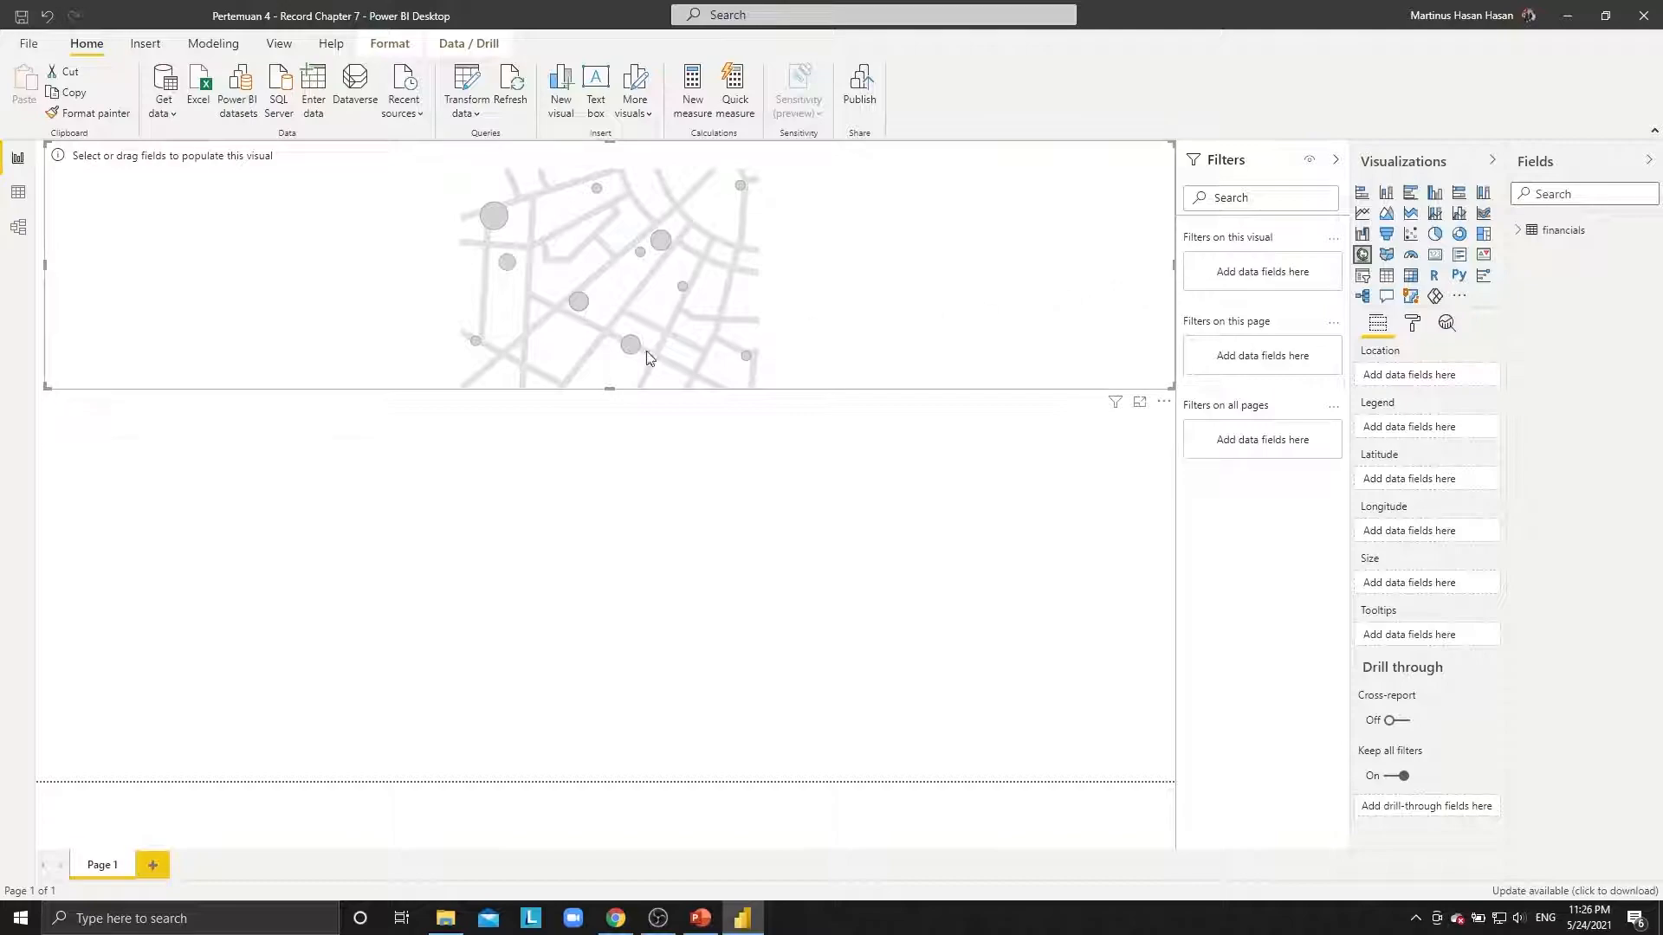
pyautogui.moveTo(609, 387); pyautogui.dragTo(609, 512)
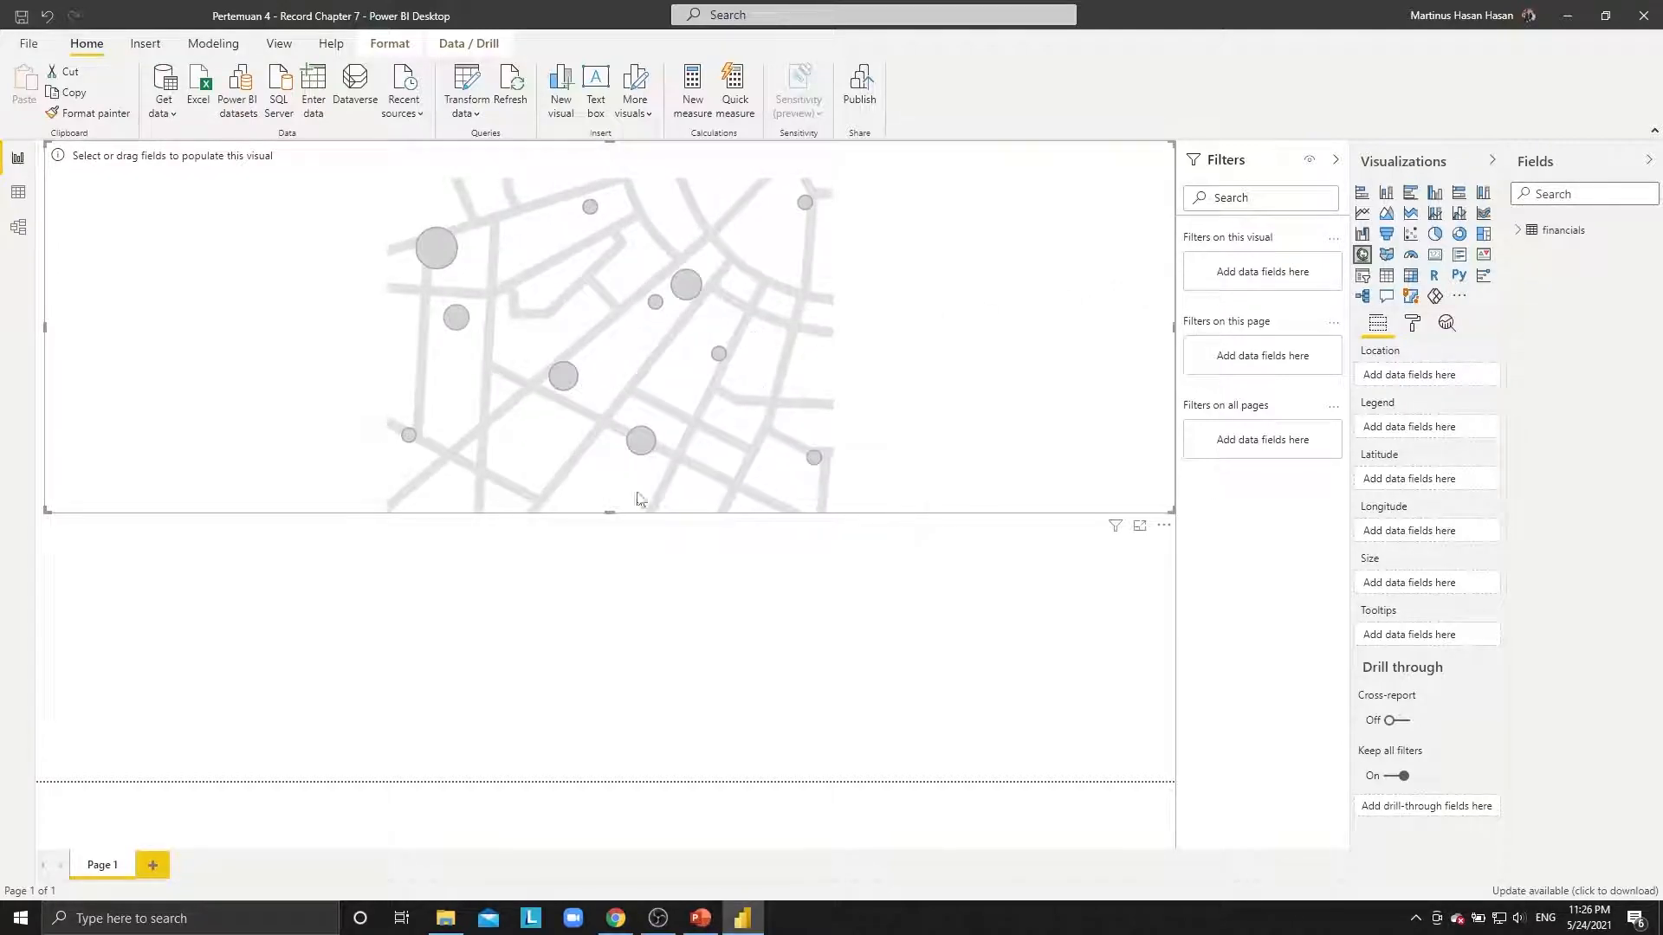
pyautogui.moveTo(45, 330); pyautogui.dragTo(422, 330)
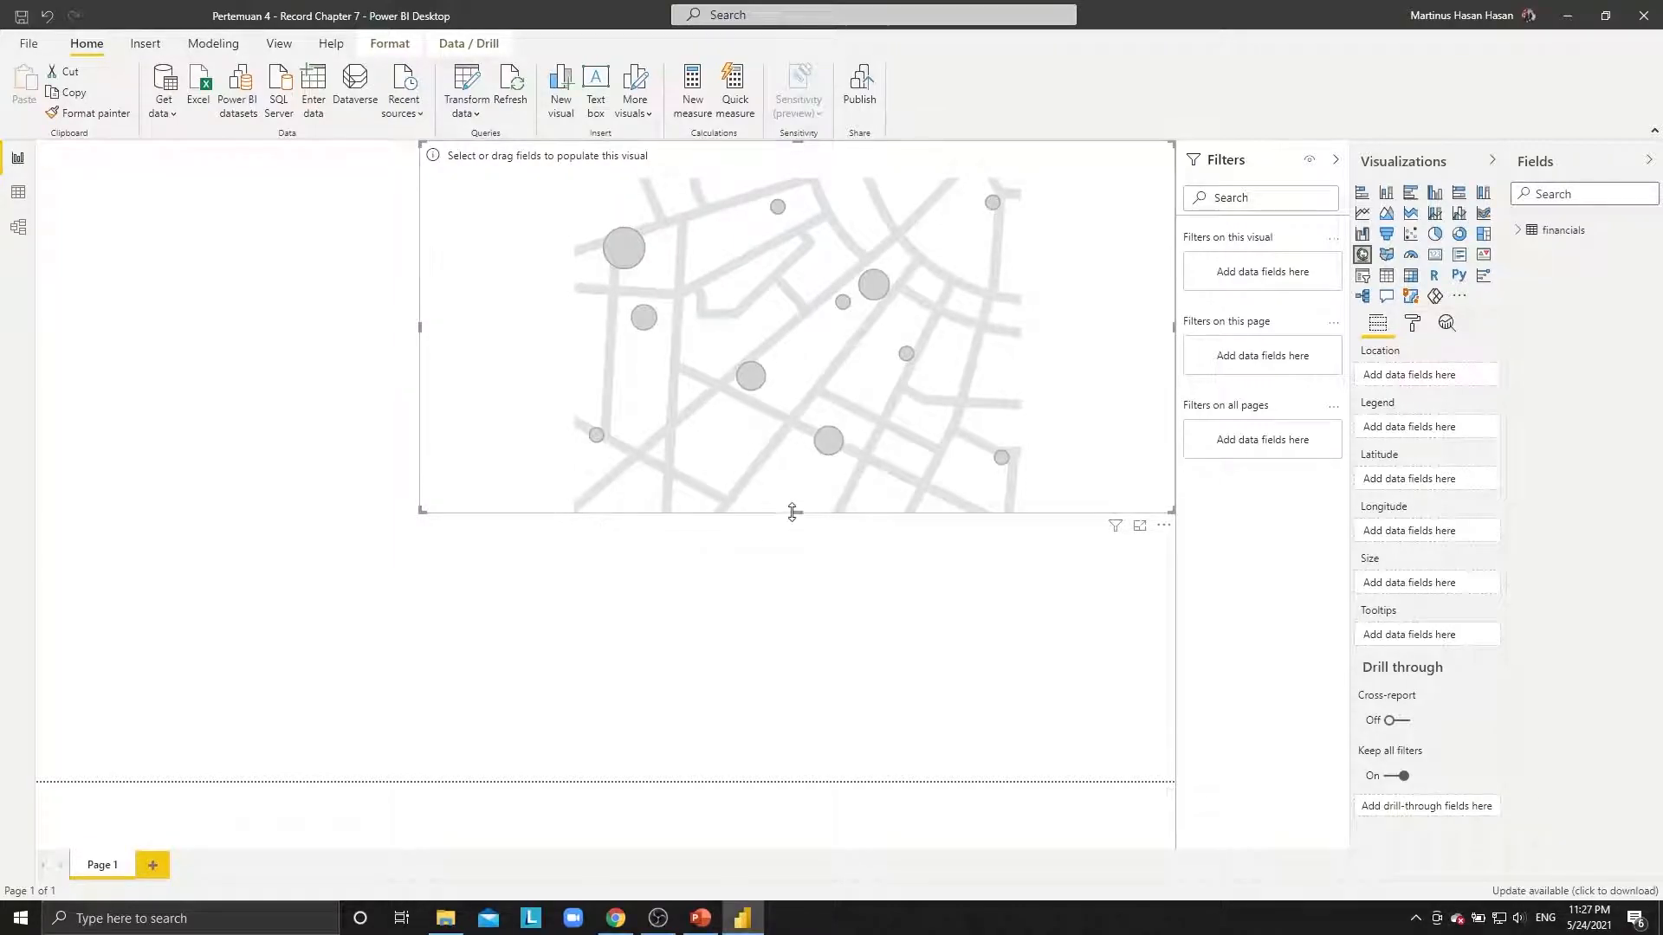
pyautogui.moveTo(793, 512); pyautogui.dragTo(783, 826)
# Add the Sales and Country fields to the map and switch it to a filled map.
pyautogui.click(1570, 199)
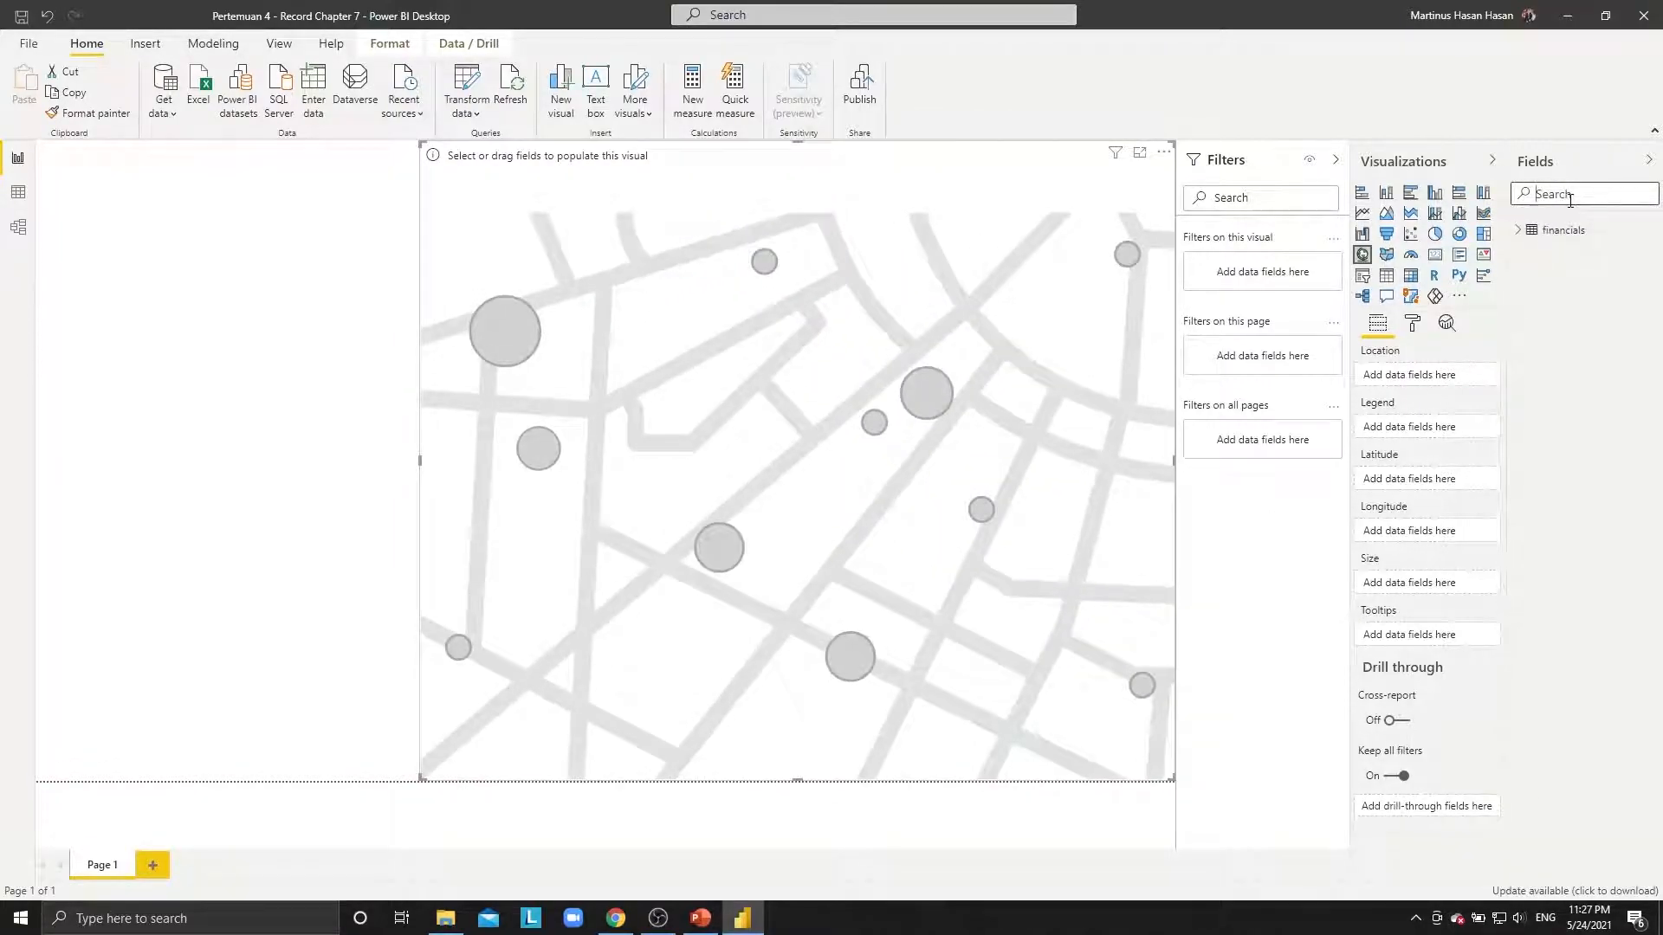
pyautogui.write('sales')
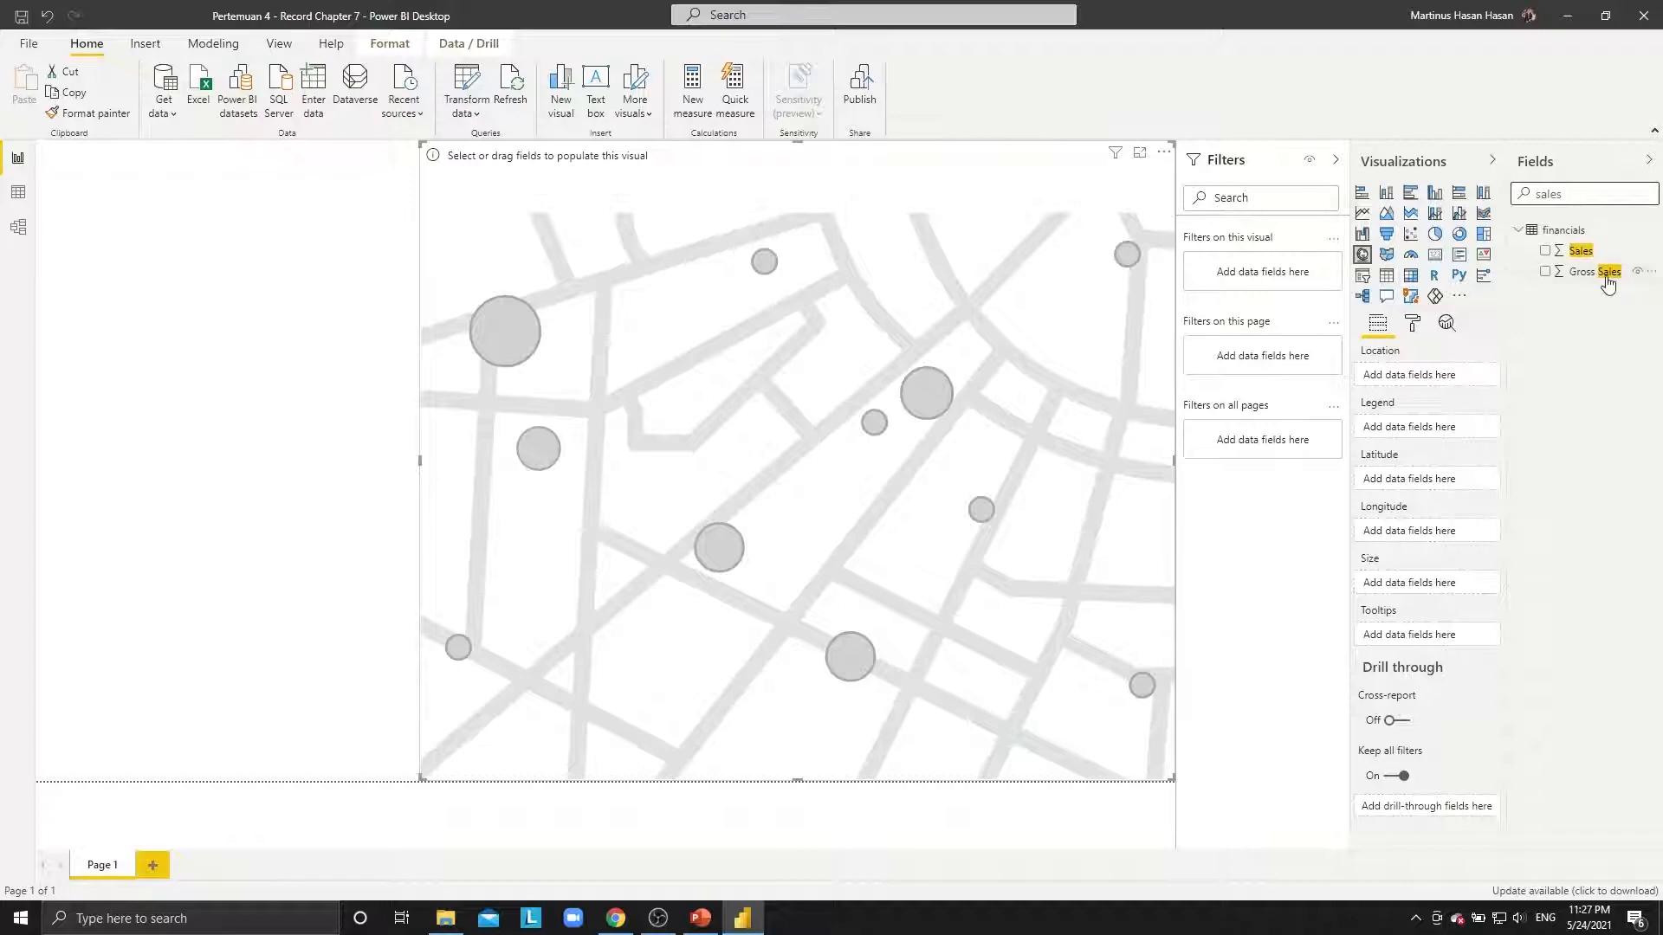
pyautogui.moveTo(1579, 251); pyautogui.dragTo(1135, 344)
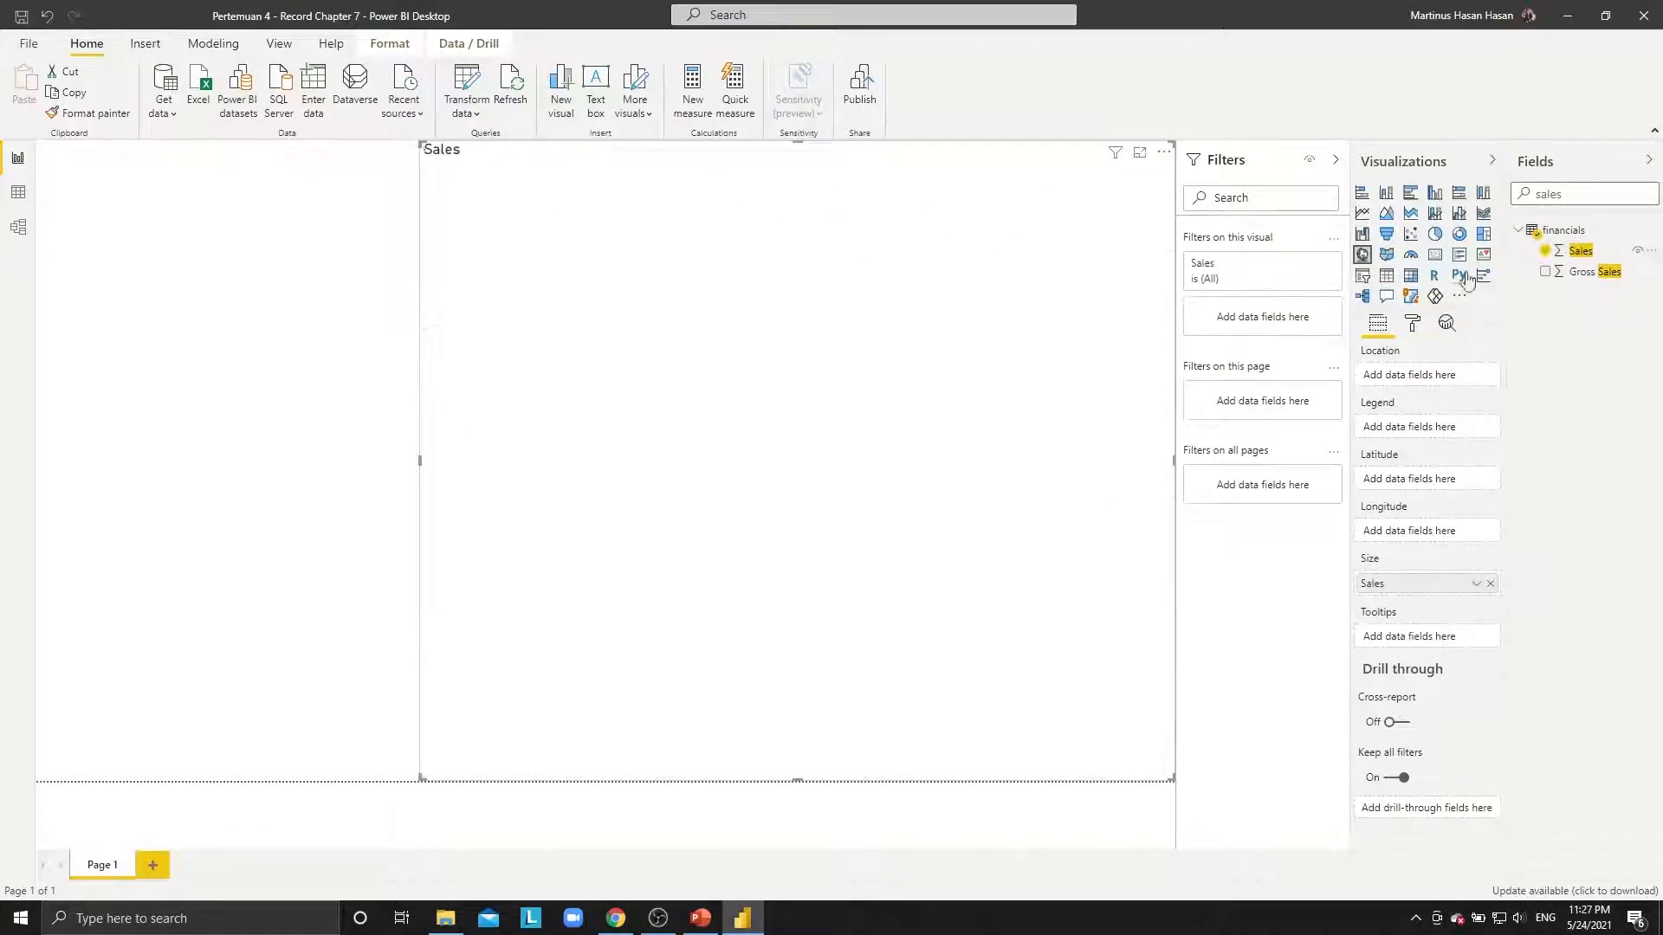
pyautogui.doubleClick(1549, 193)
pyautogui.press('BackSpace')
pyautogui.write('country')
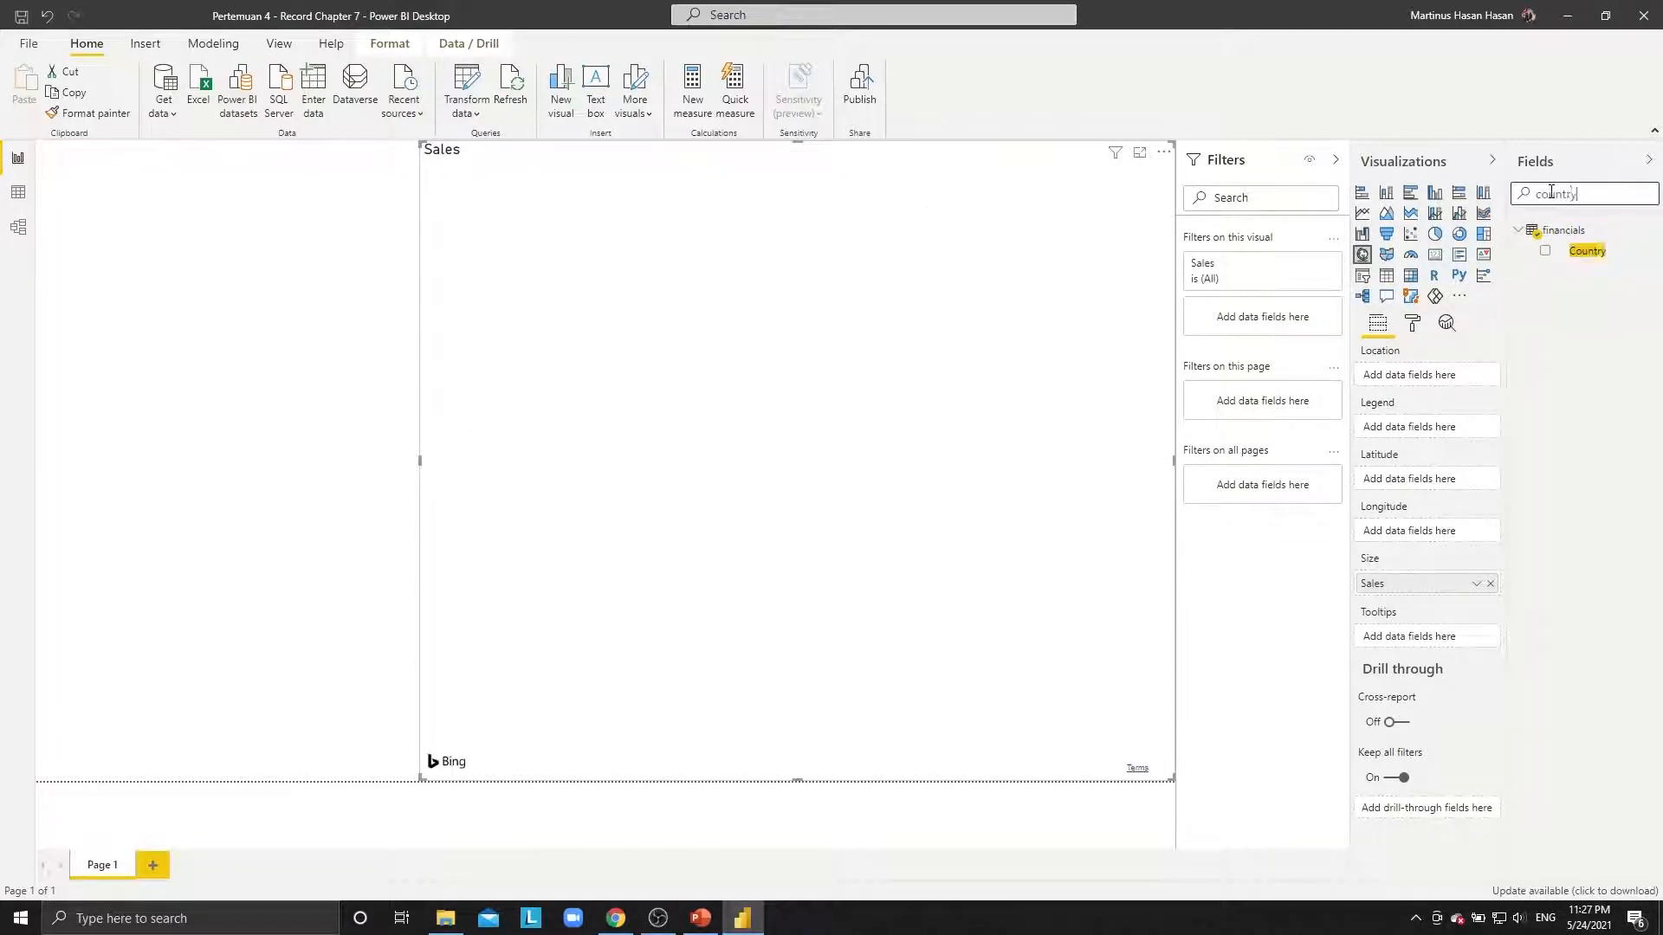
pyautogui.moveTo(1581, 251); pyautogui.dragTo(836, 372)
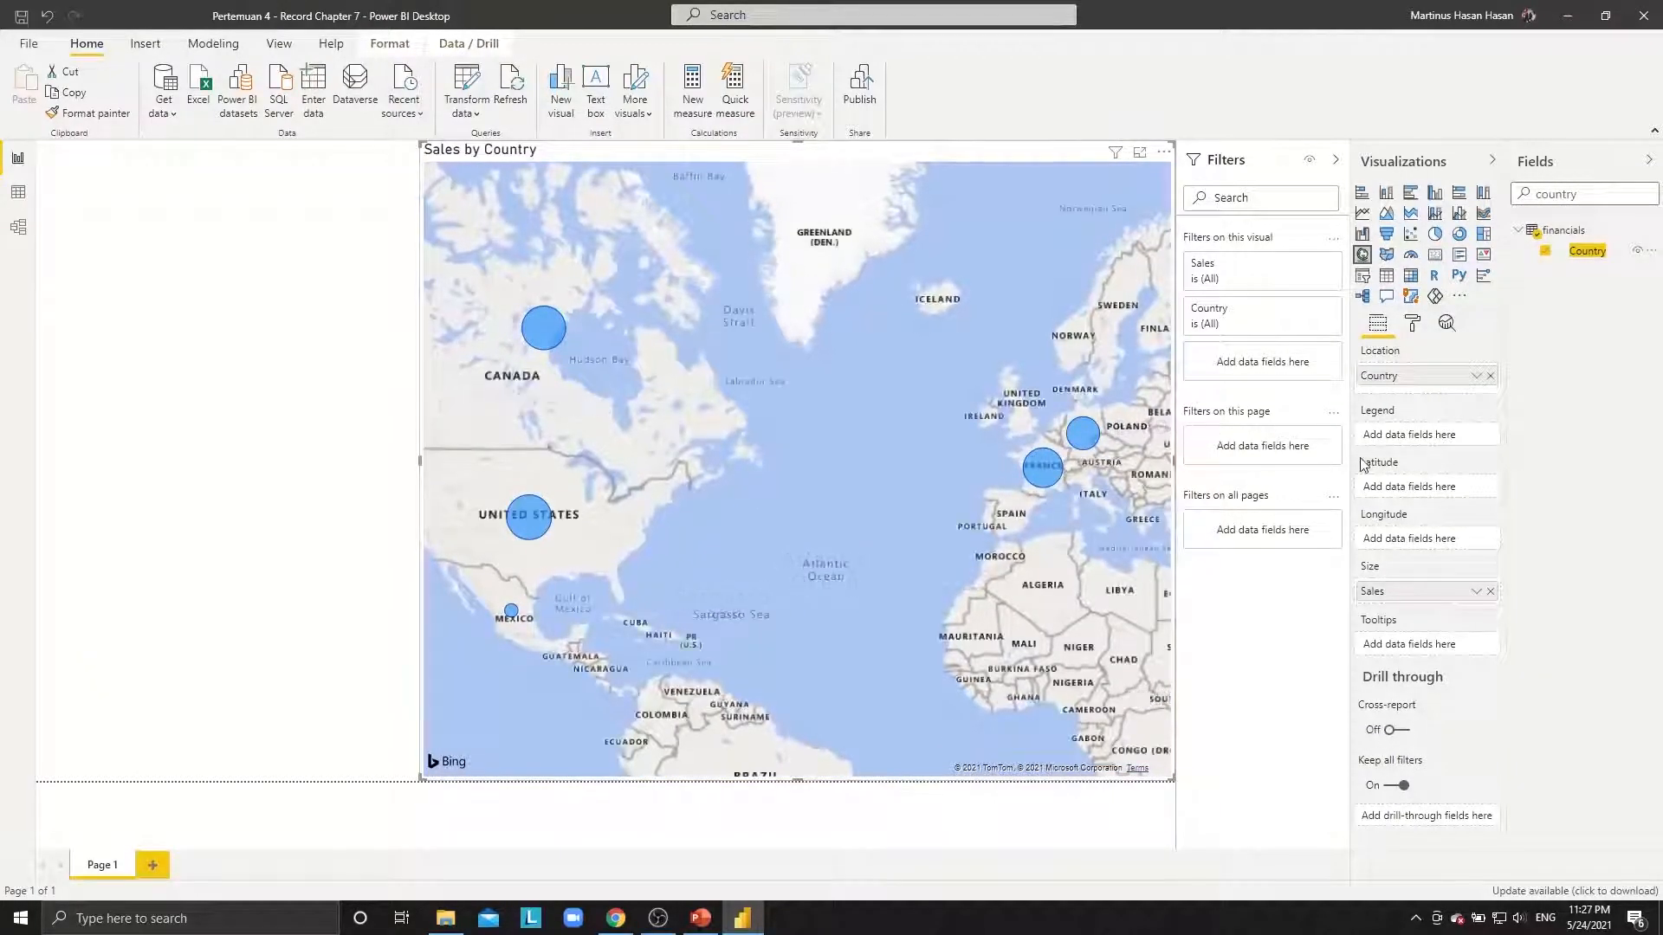
pyautogui.click(1386, 255)
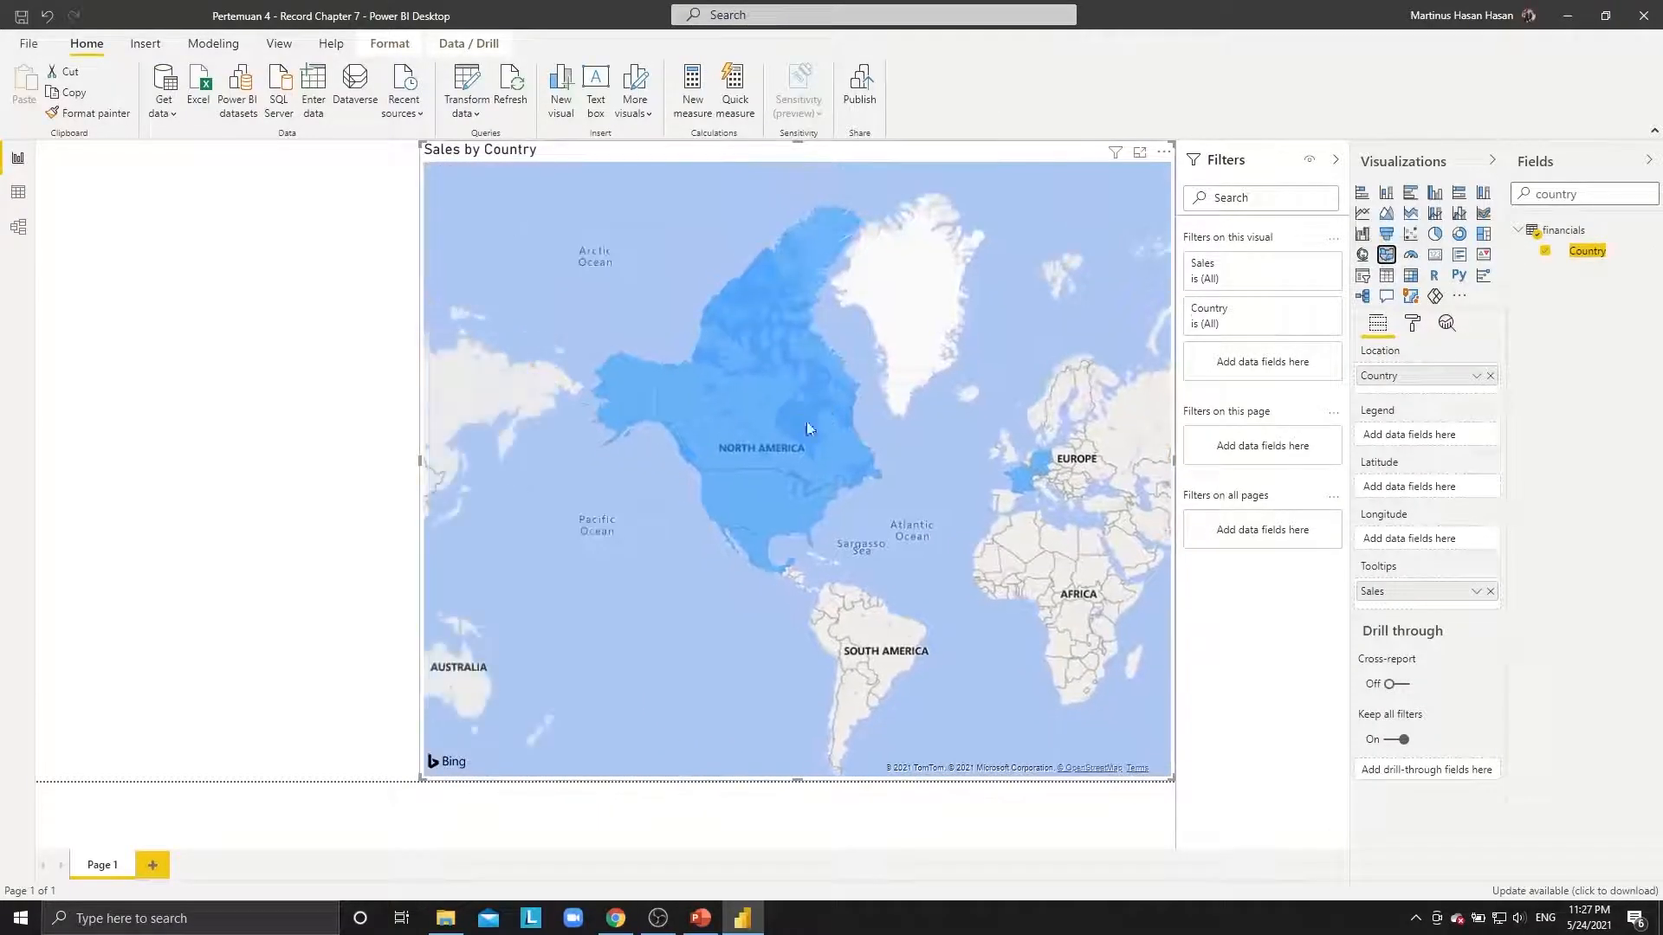
pyautogui.click(249, 494)
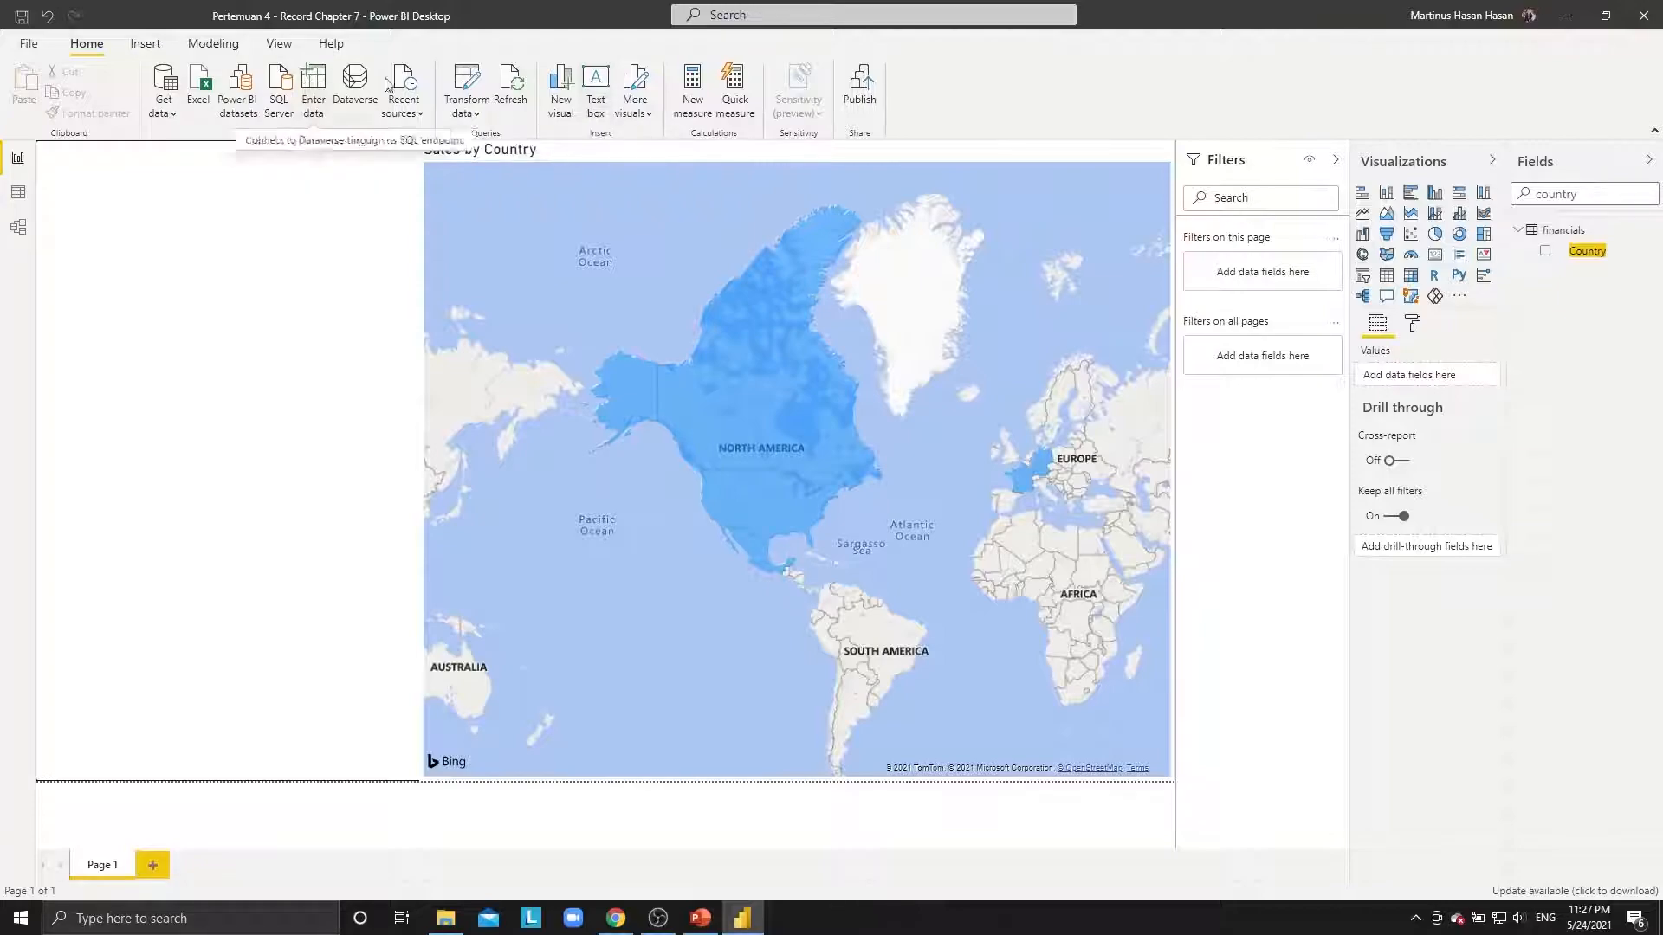
# Insert a Q&A button, then resize and position it at the page's top-left.
pyautogui.click(144, 48)
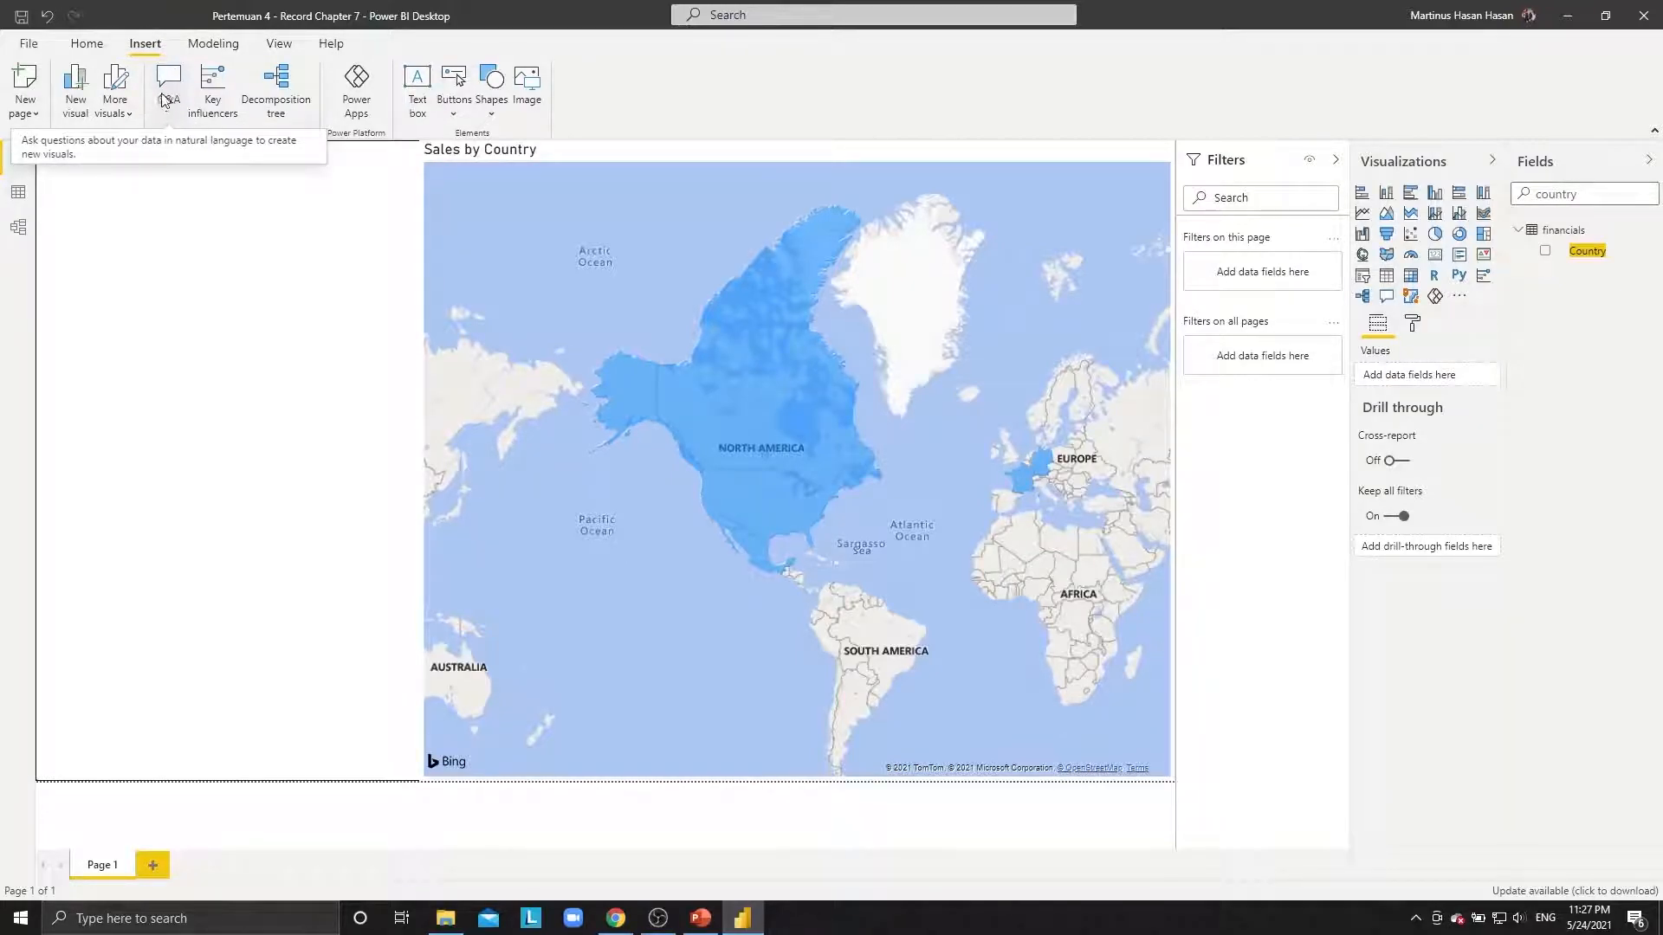
pyautogui.click(455, 120)
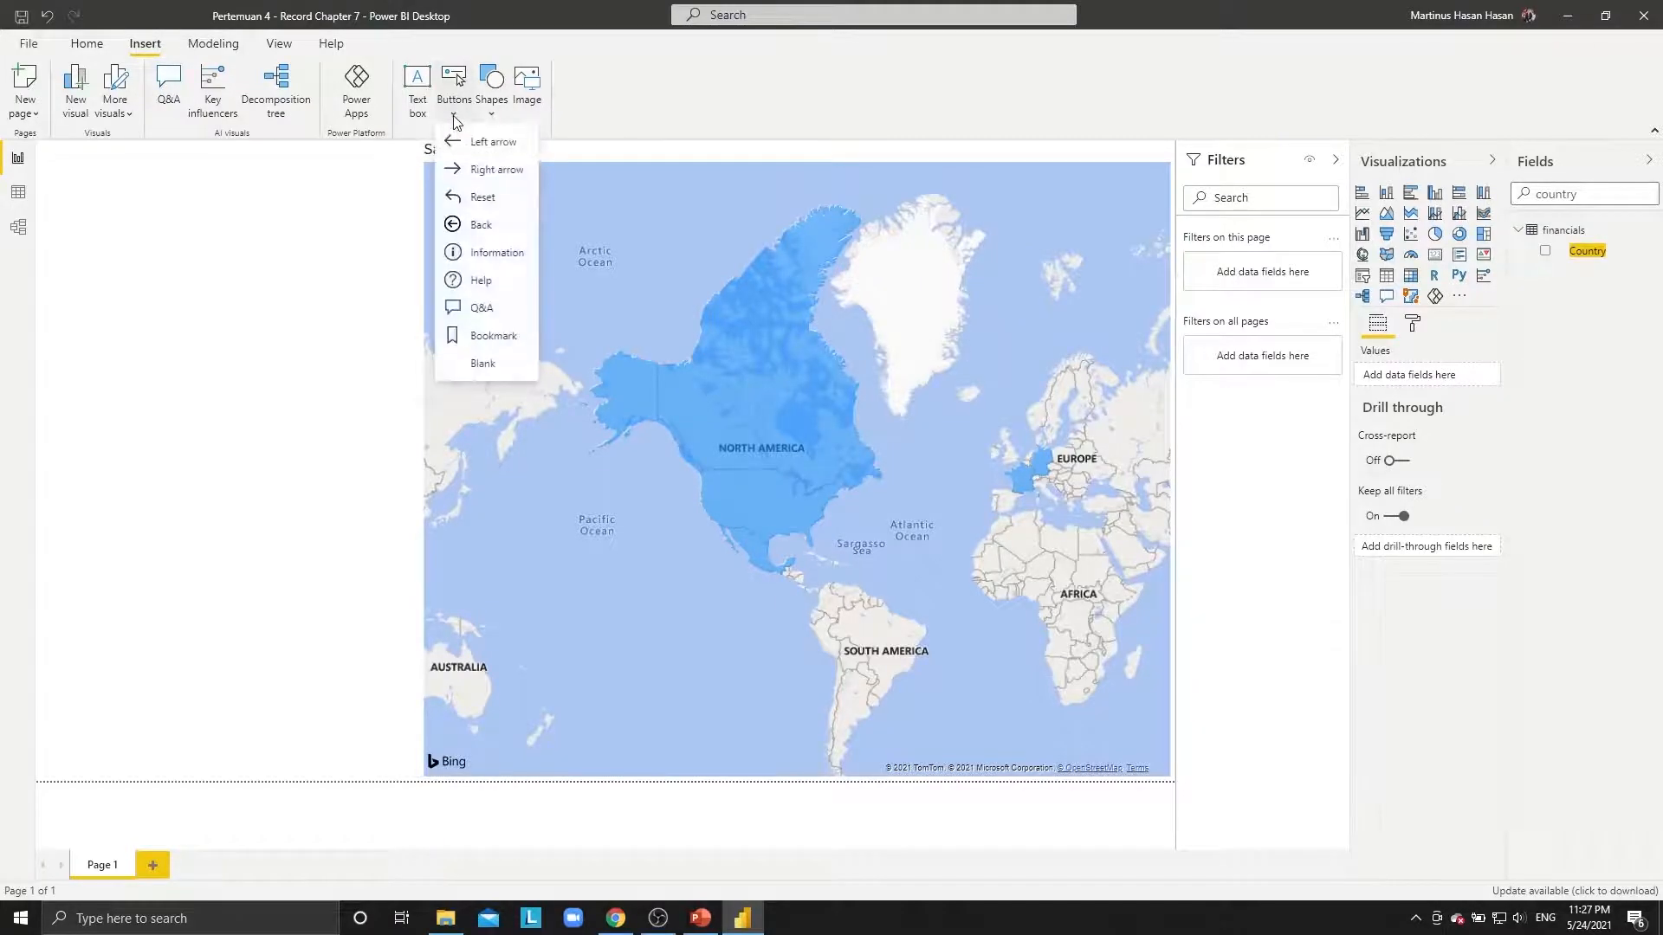
pyautogui.click(482, 310)
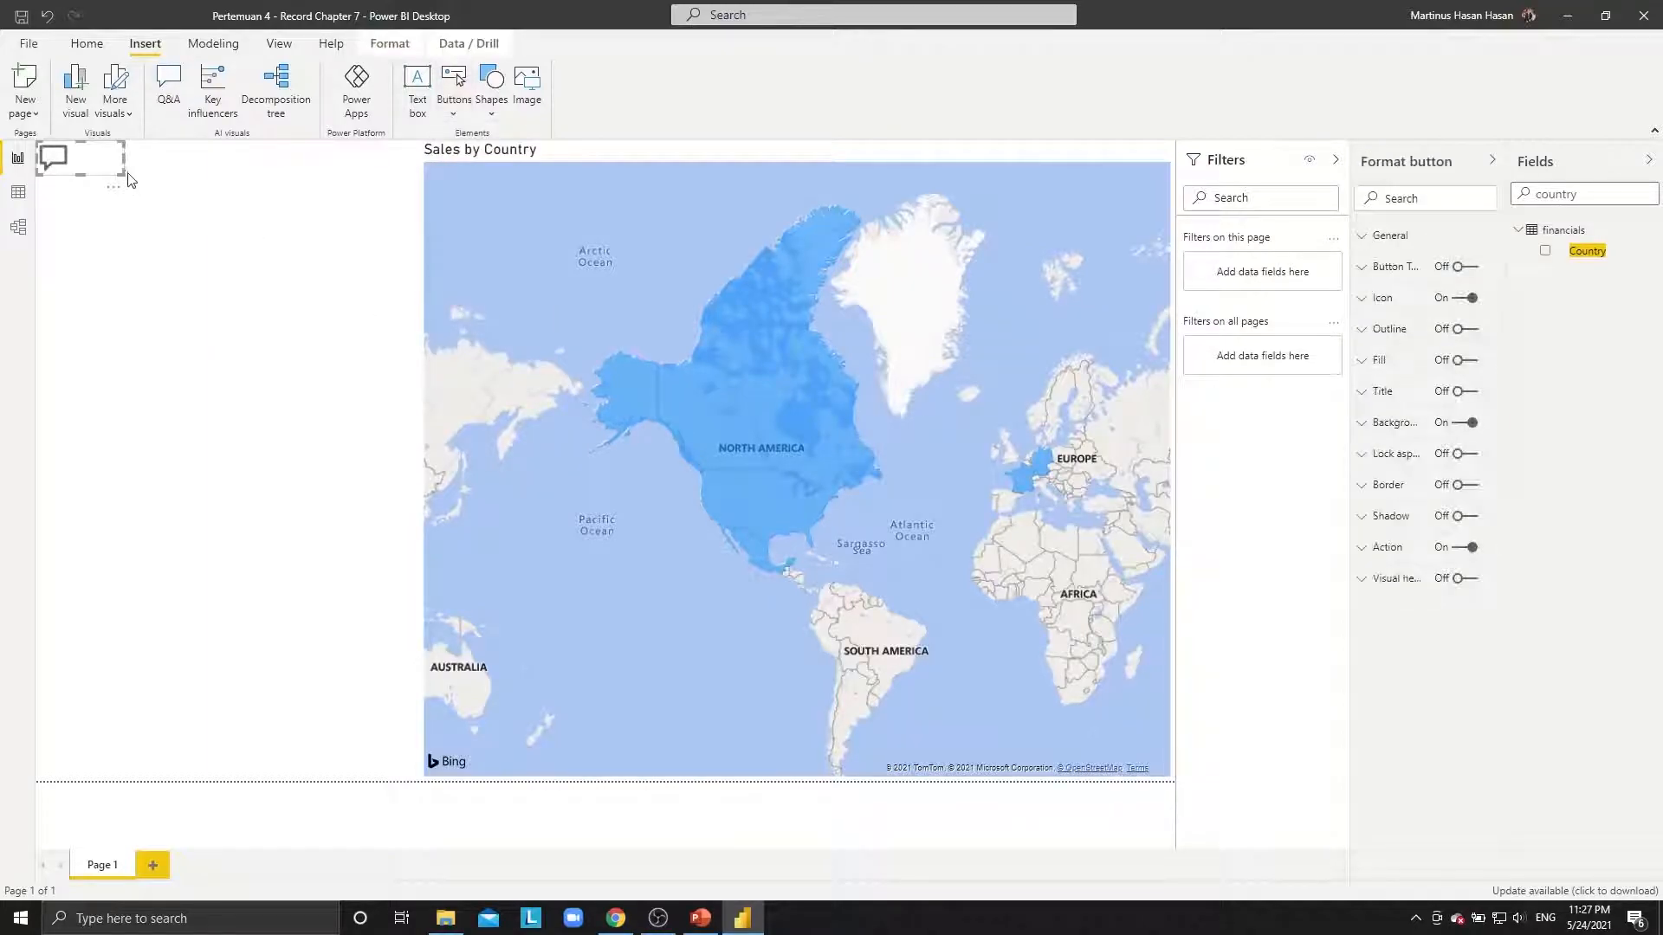
pyautogui.moveTo(123, 159); pyautogui.dragTo(421, 182)
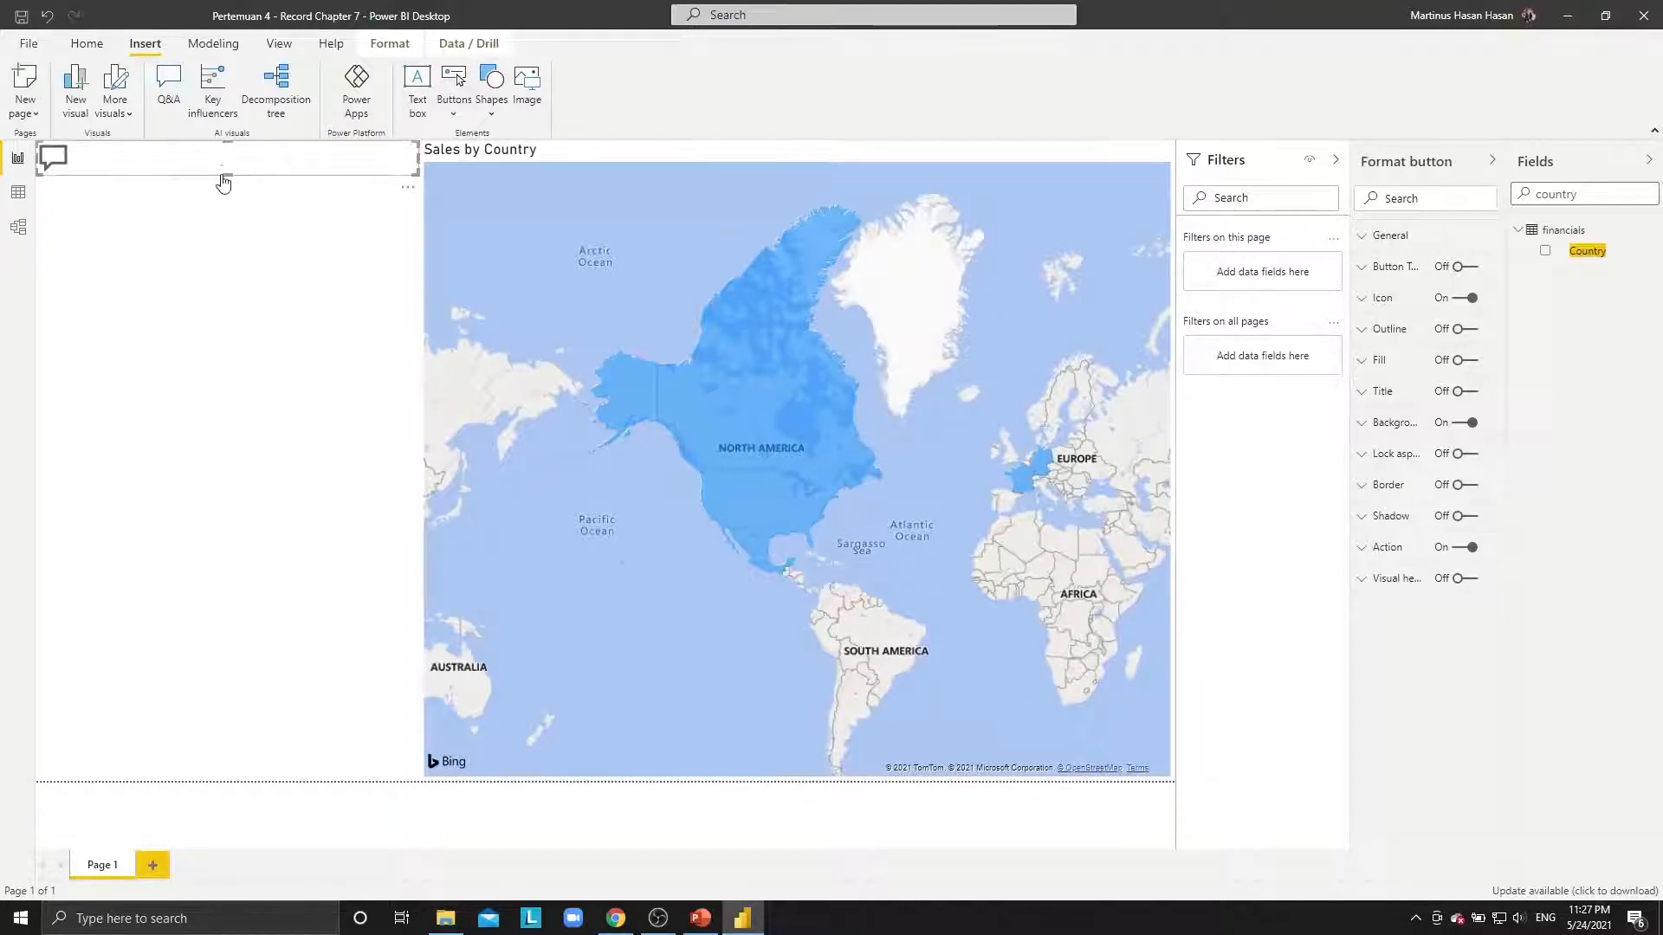
pyautogui.moveTo(224, 177); pyautogui.dragTo(200, 317)
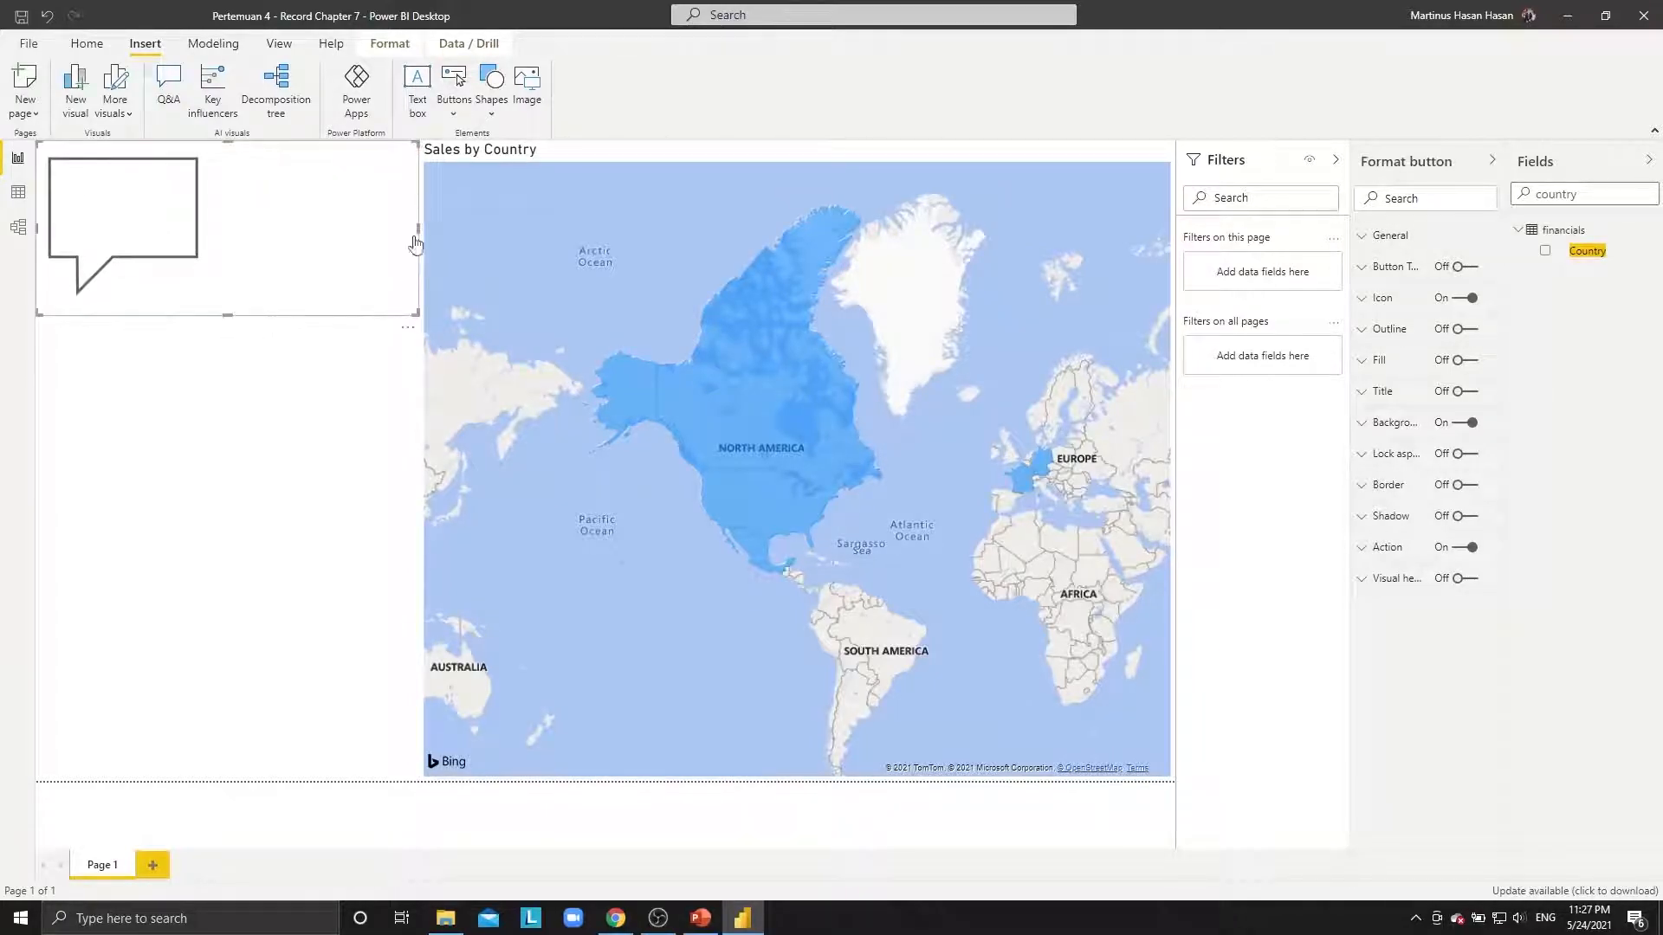
pyautogui.moveTo(418, 226); pyautogui.dragTo(240, 245)
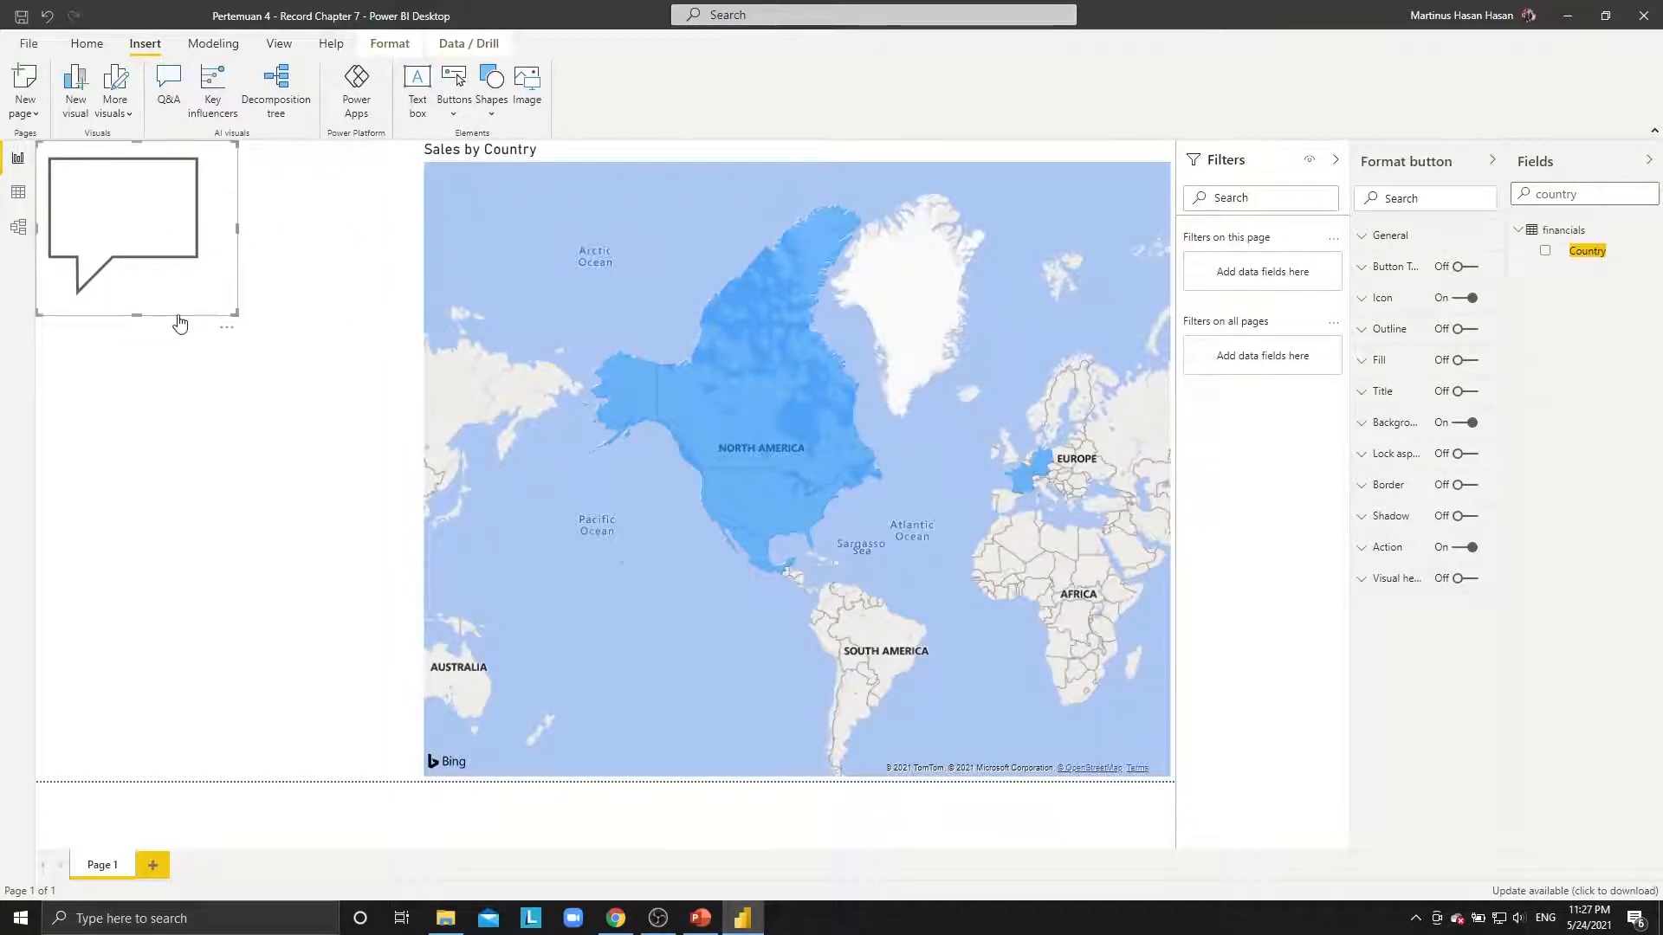
pyautogui.moveTo(179, 316); pyautogui.dragTo(286, 360)
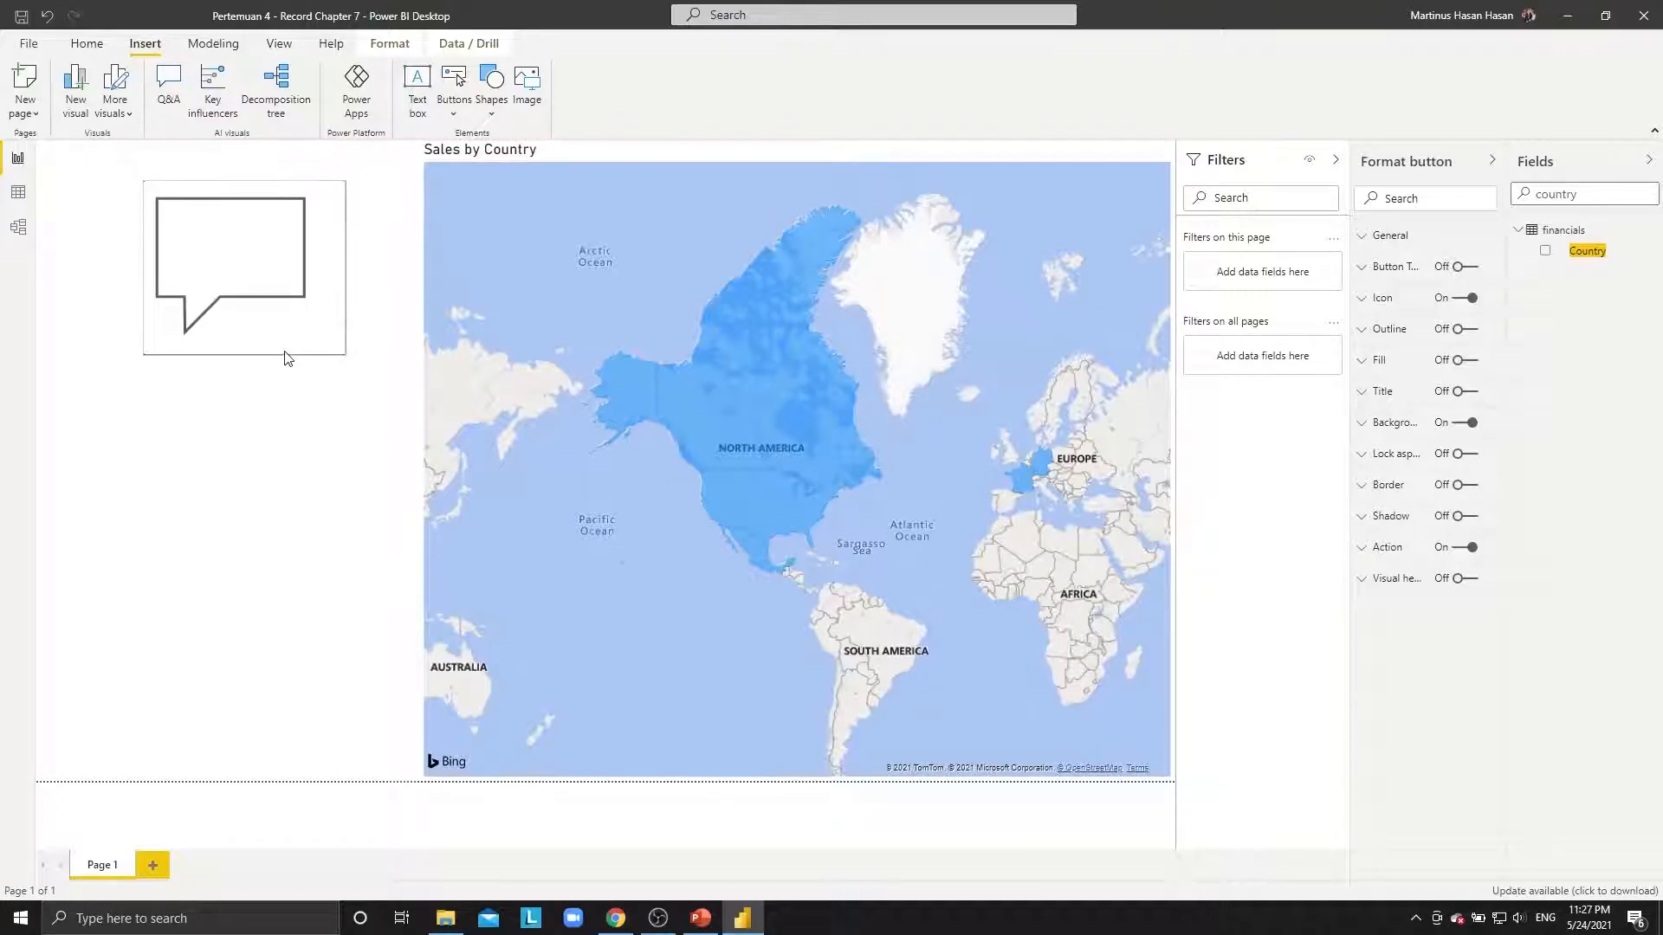
pyautogui.click(333, 446)
# Insert a Q&A visual and resize it to sit below the Q&A button.
pyautogui.click(164, 87)
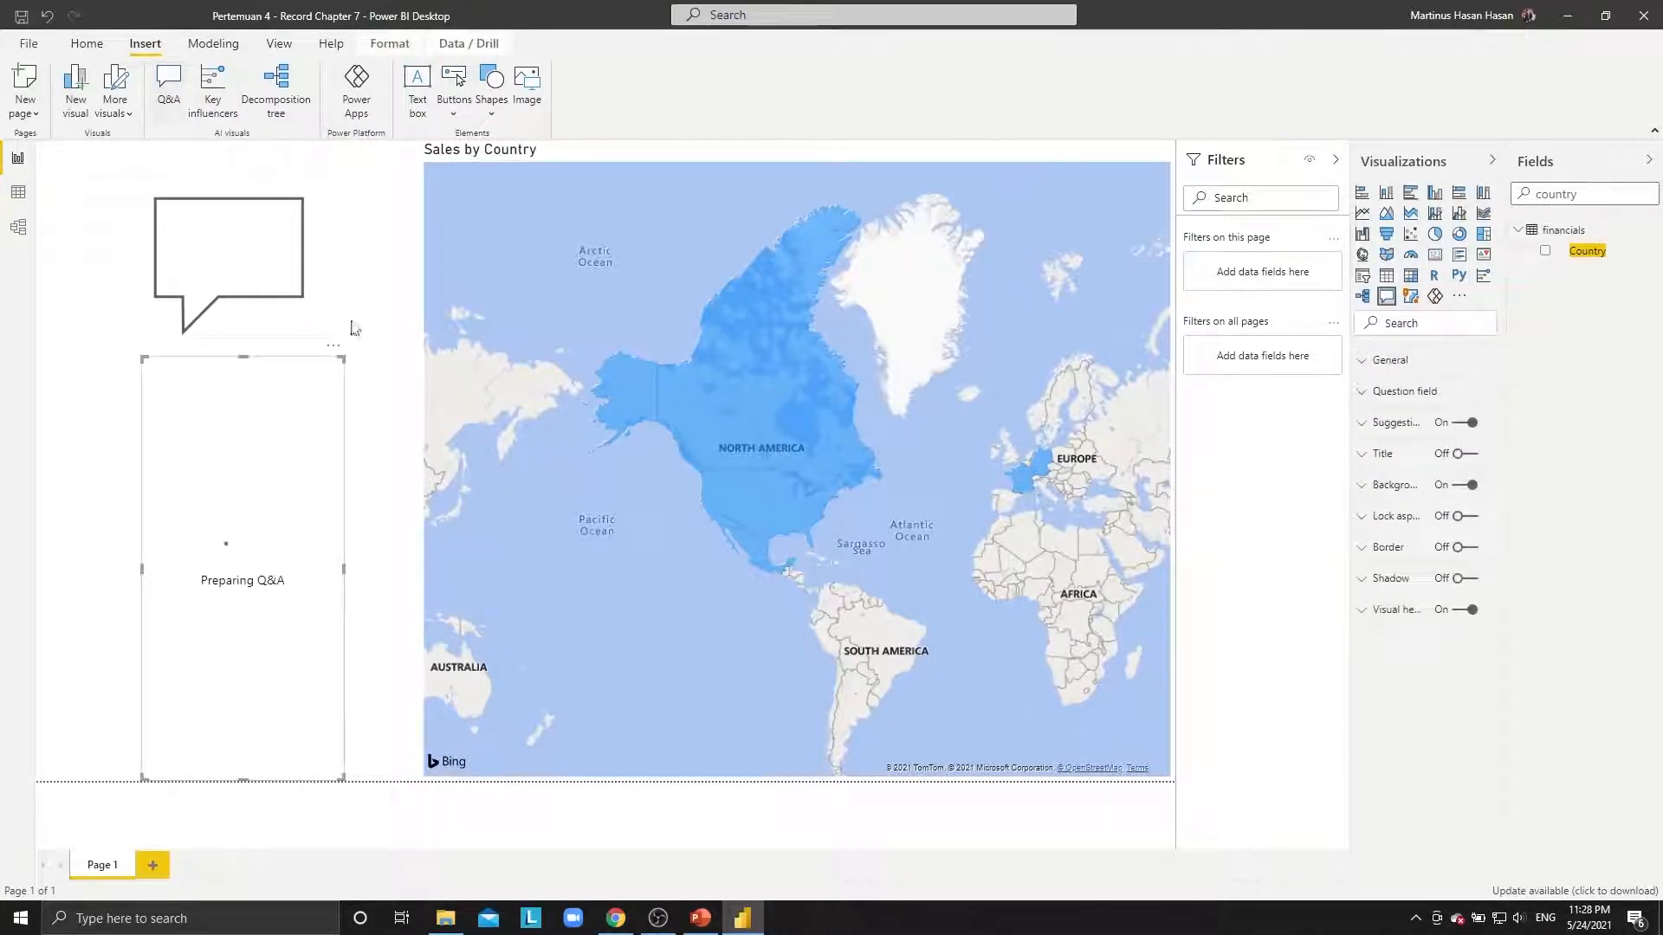
pyautogui.moveTo(141, 567); pyautogui.dragTo(38, 570)
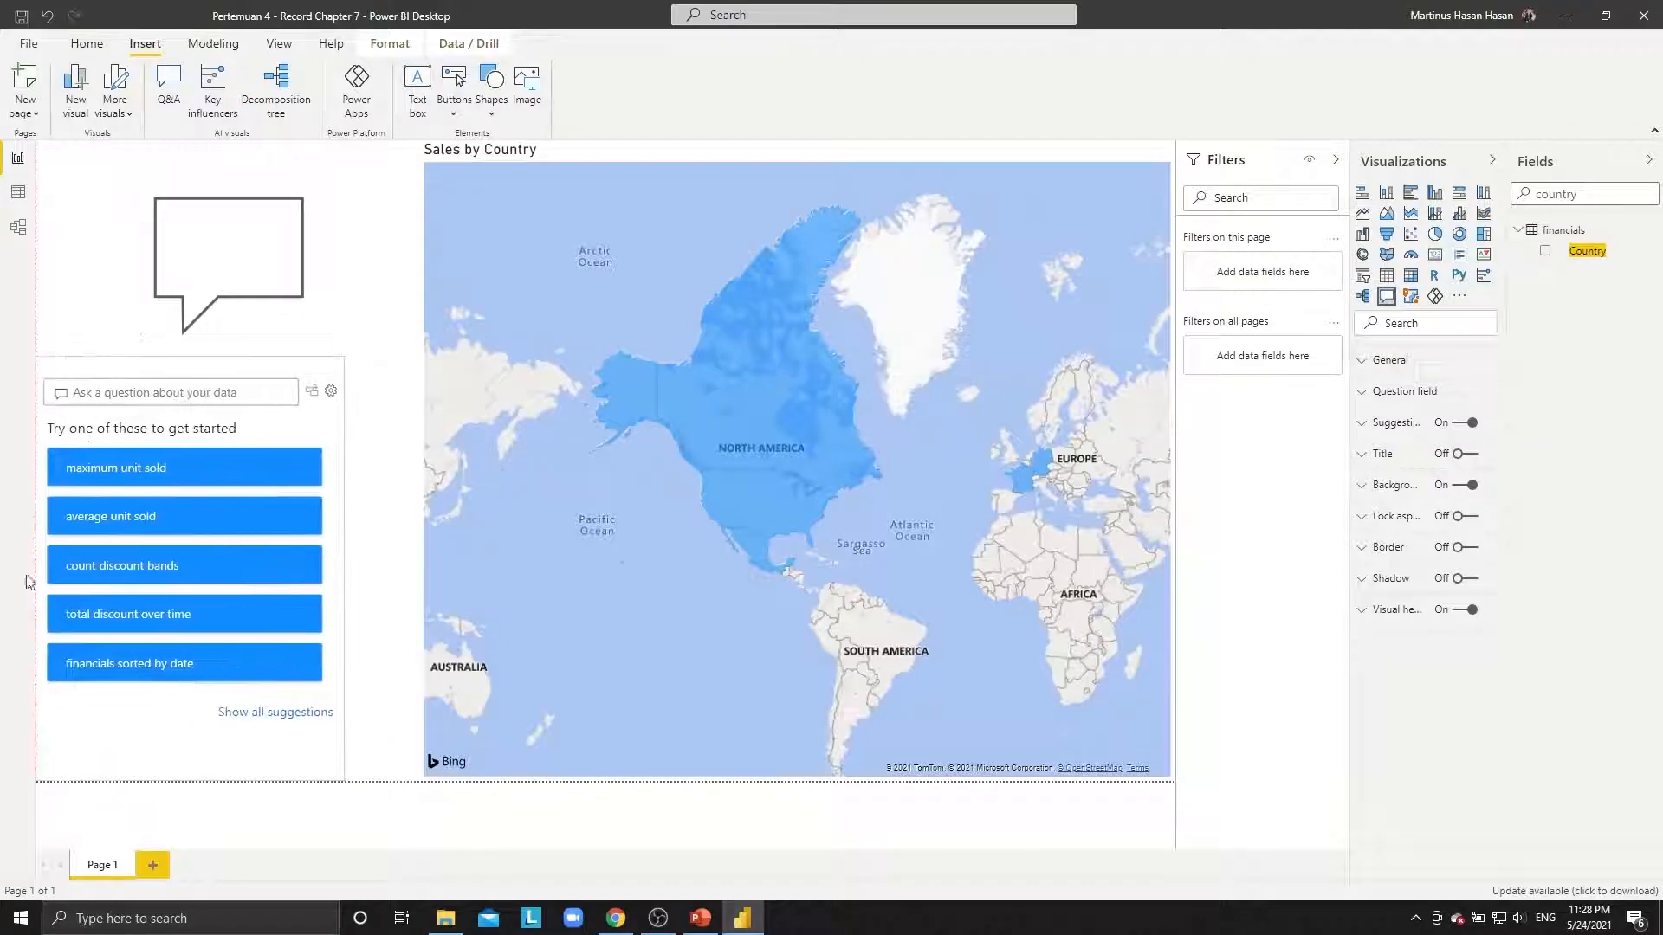
pyautogui.moveTo(344, 570); pyautogui.dragTo(422, 573)
pyautogui.moveTo(228, 782); pyautogui.dragTo(269, 546)
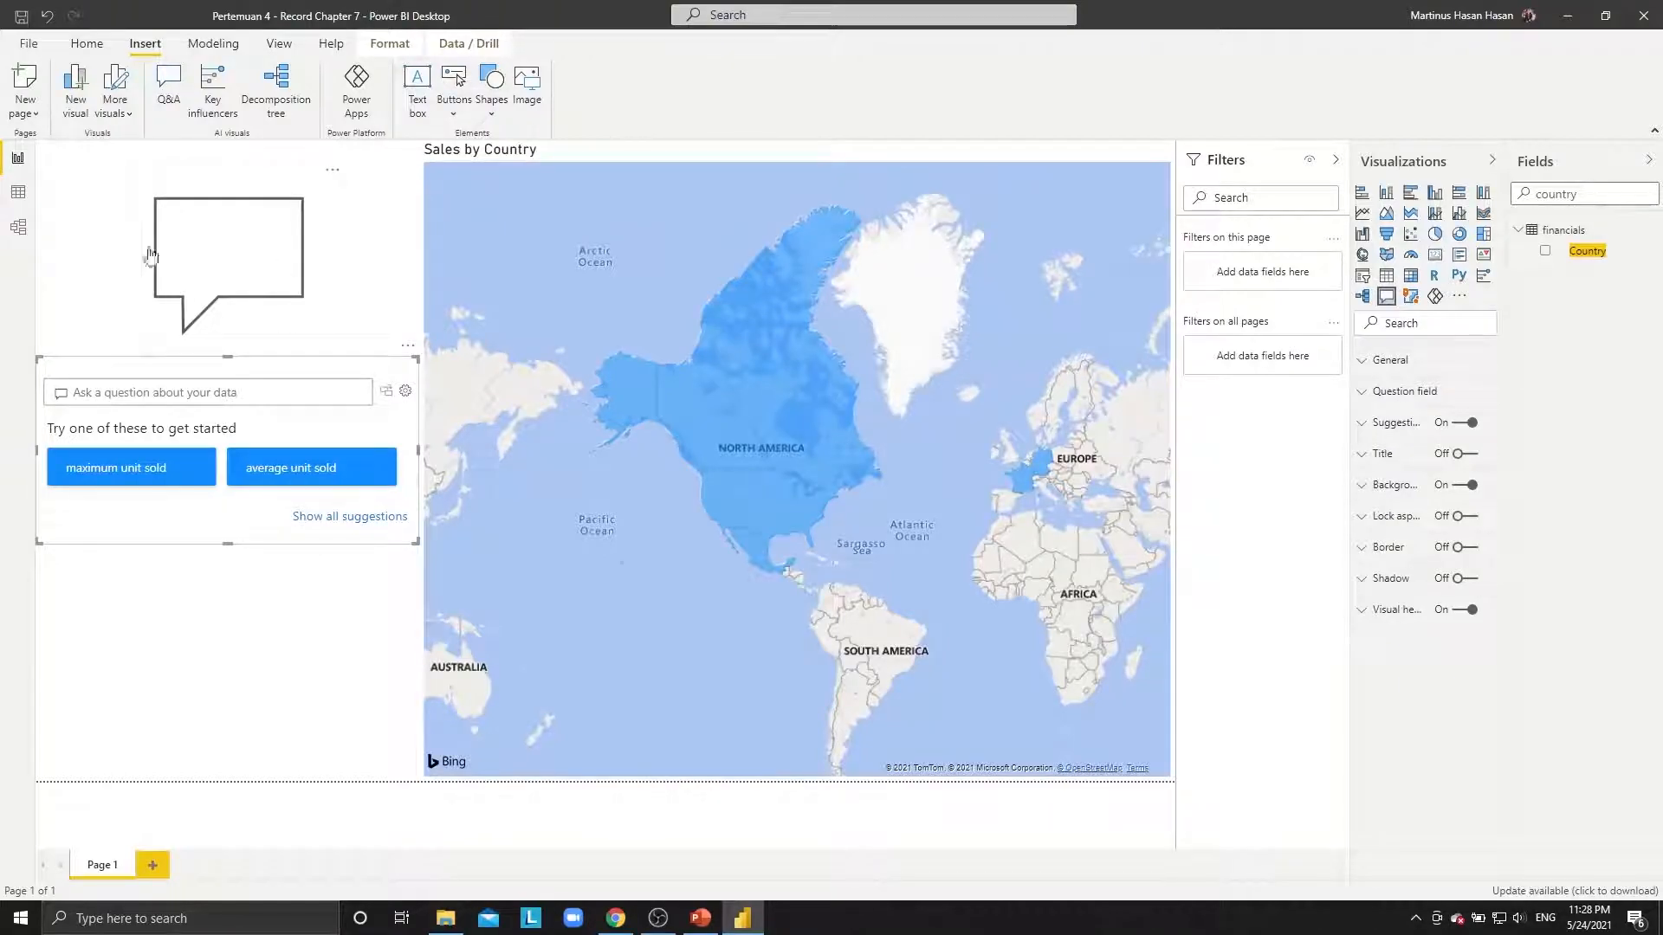
pyautogui.click(293, 606)
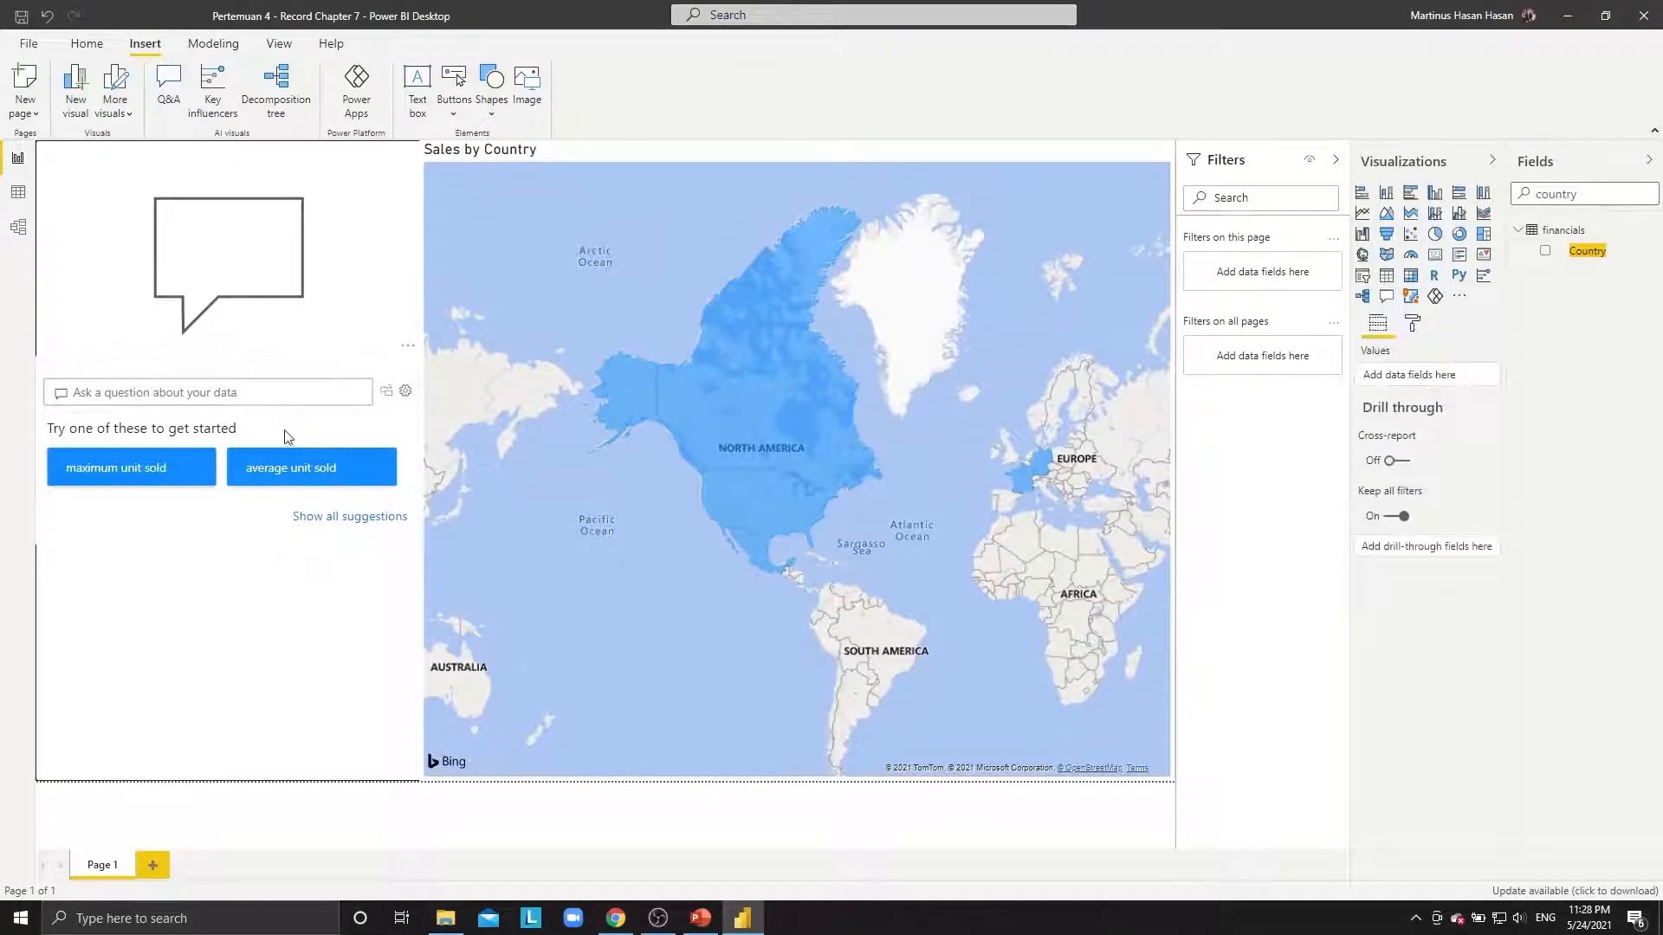
# Delete the duplicate Q&A visual, then group the speech-bubble button with the remaining Q&A visual.
pyautogui.click(1388, 302)
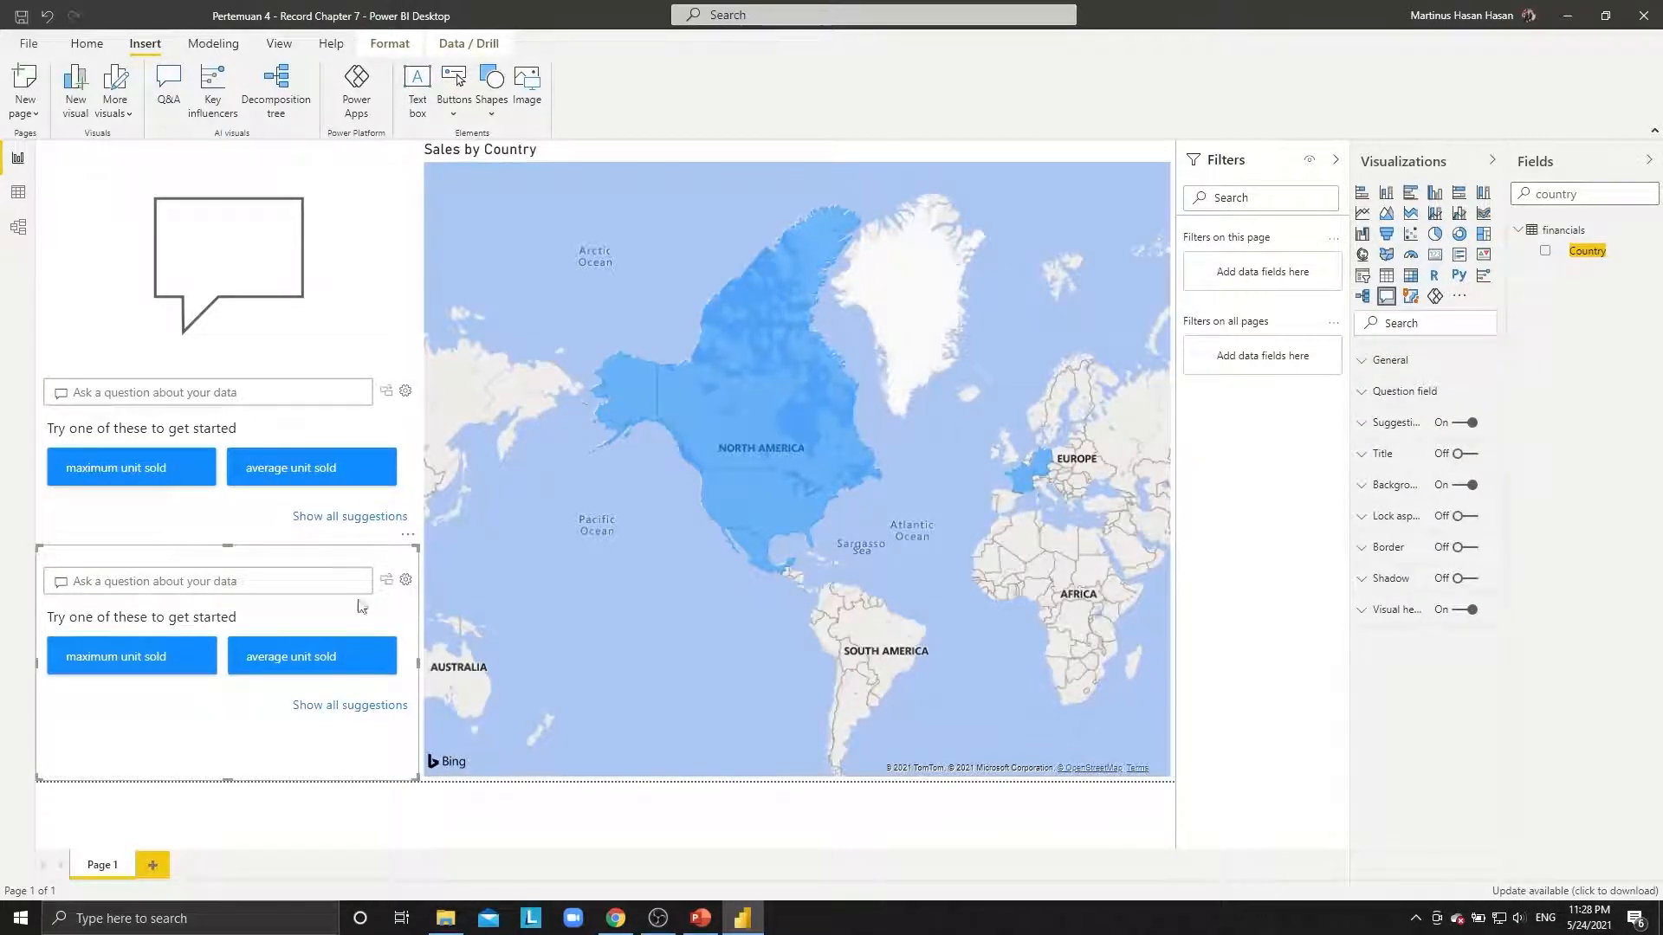
pyautogui.press('Delete')
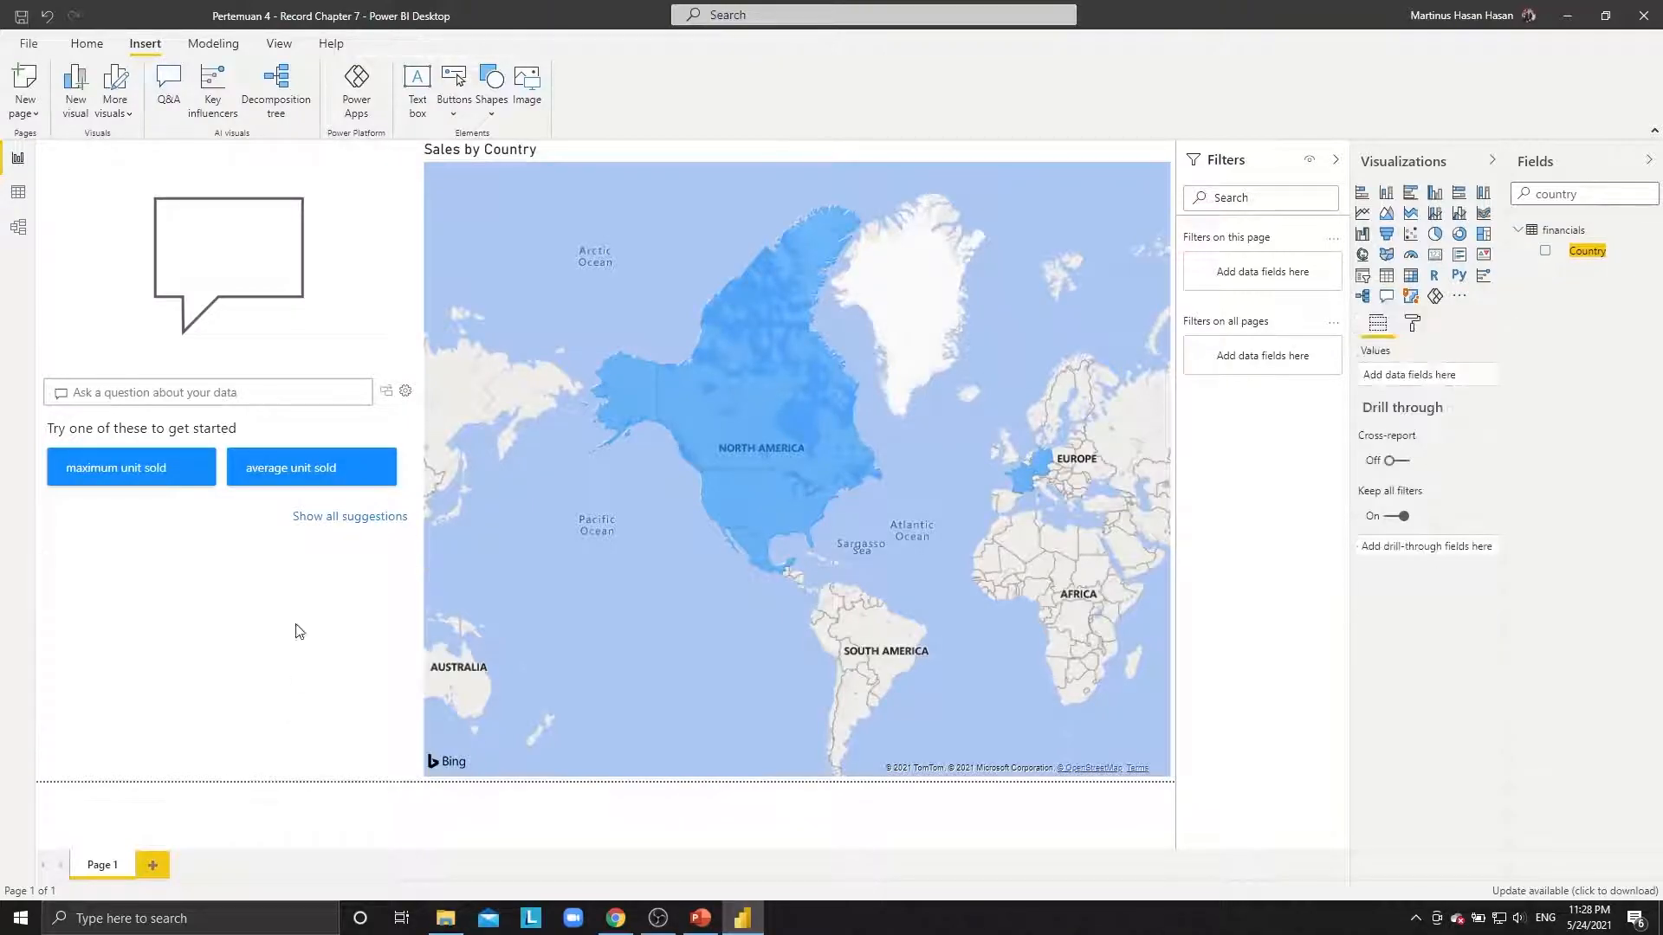
pyautogui.click(342, 375)
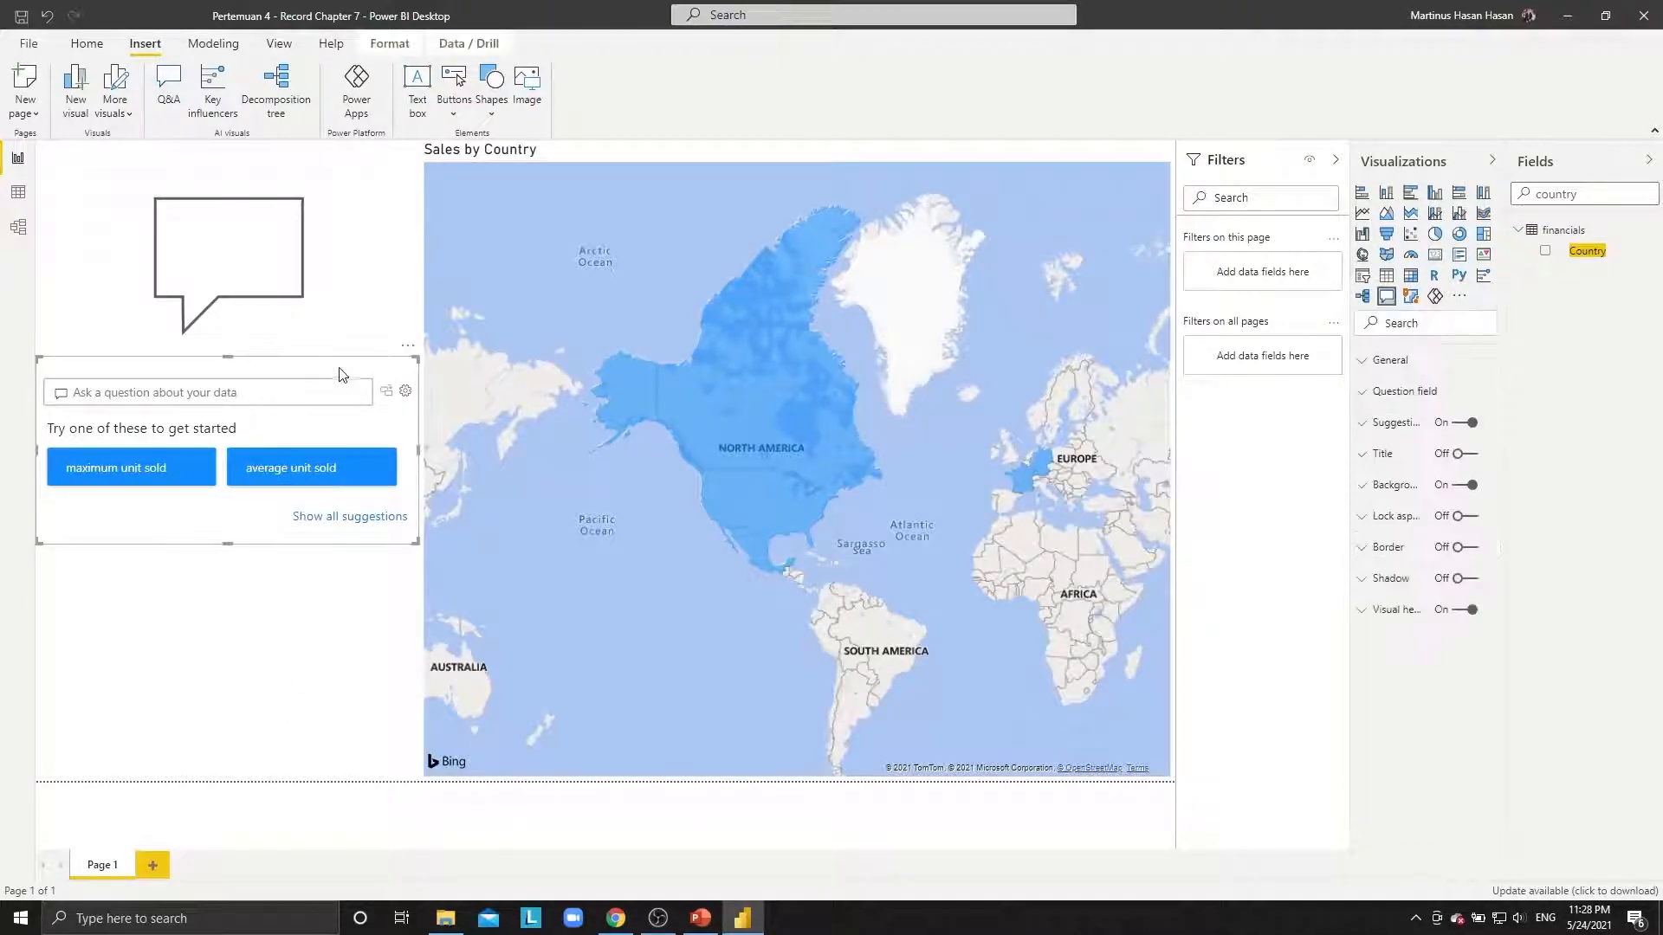
pyautogui.keyDown('ctrl'); pyautogui.click(312, 303); pyautogui.keyUp('ctrl')
pyautogui.rightClick(314, 317)
pyautogui.moveTo(381, 334)
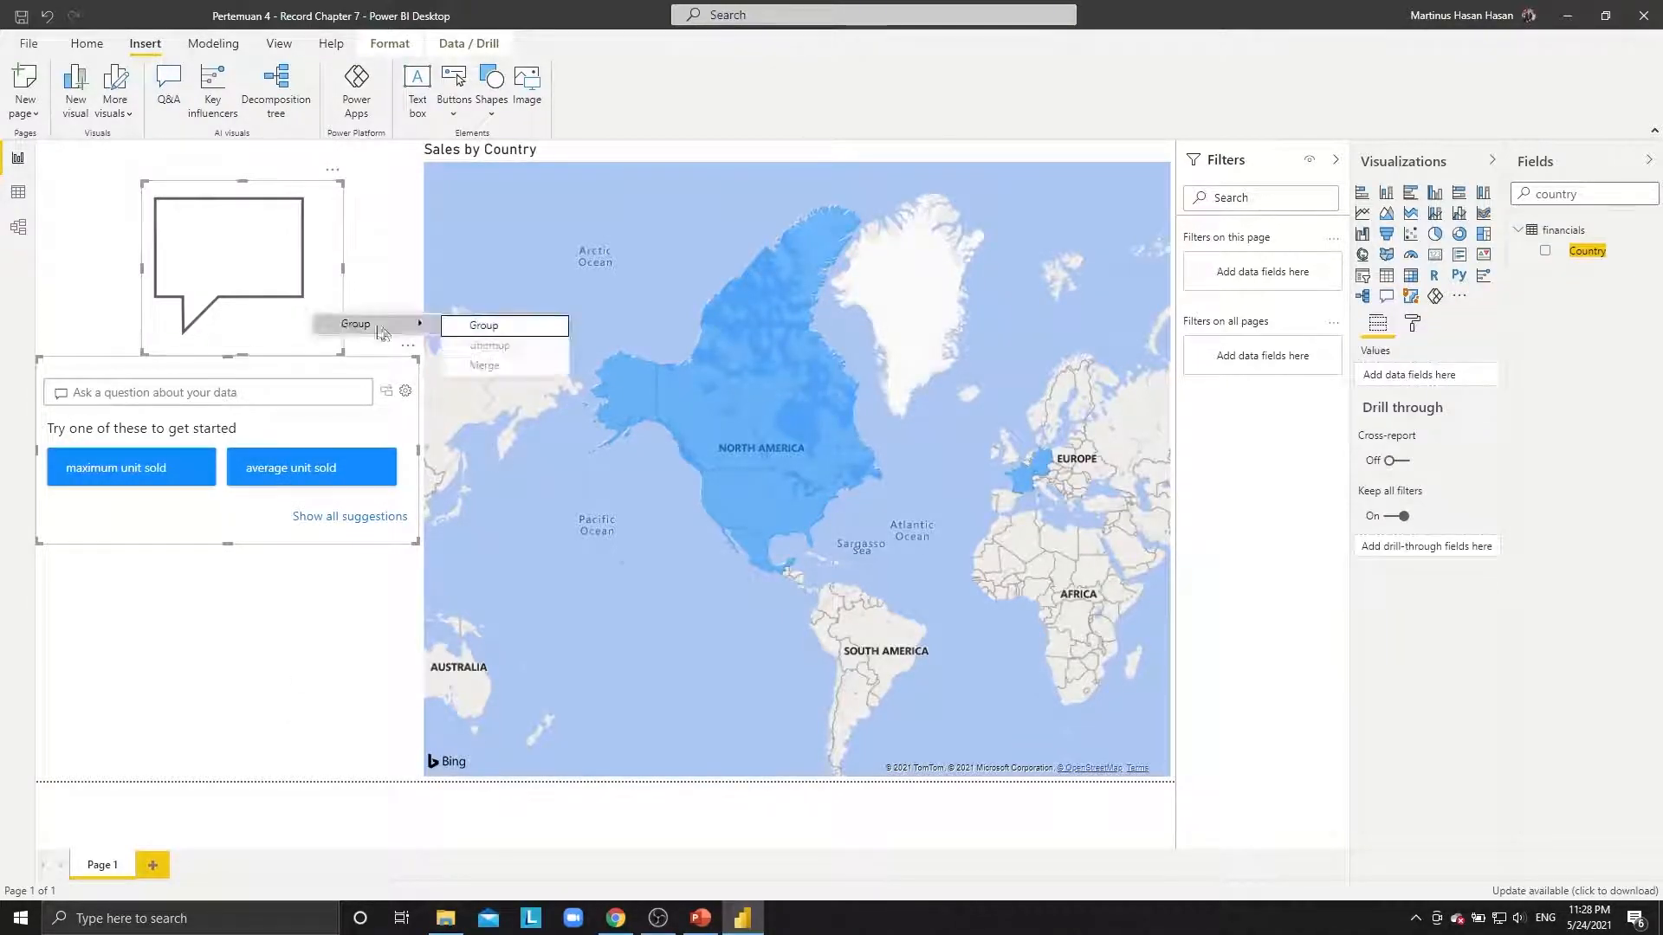
pyautogui.click(484, 325)
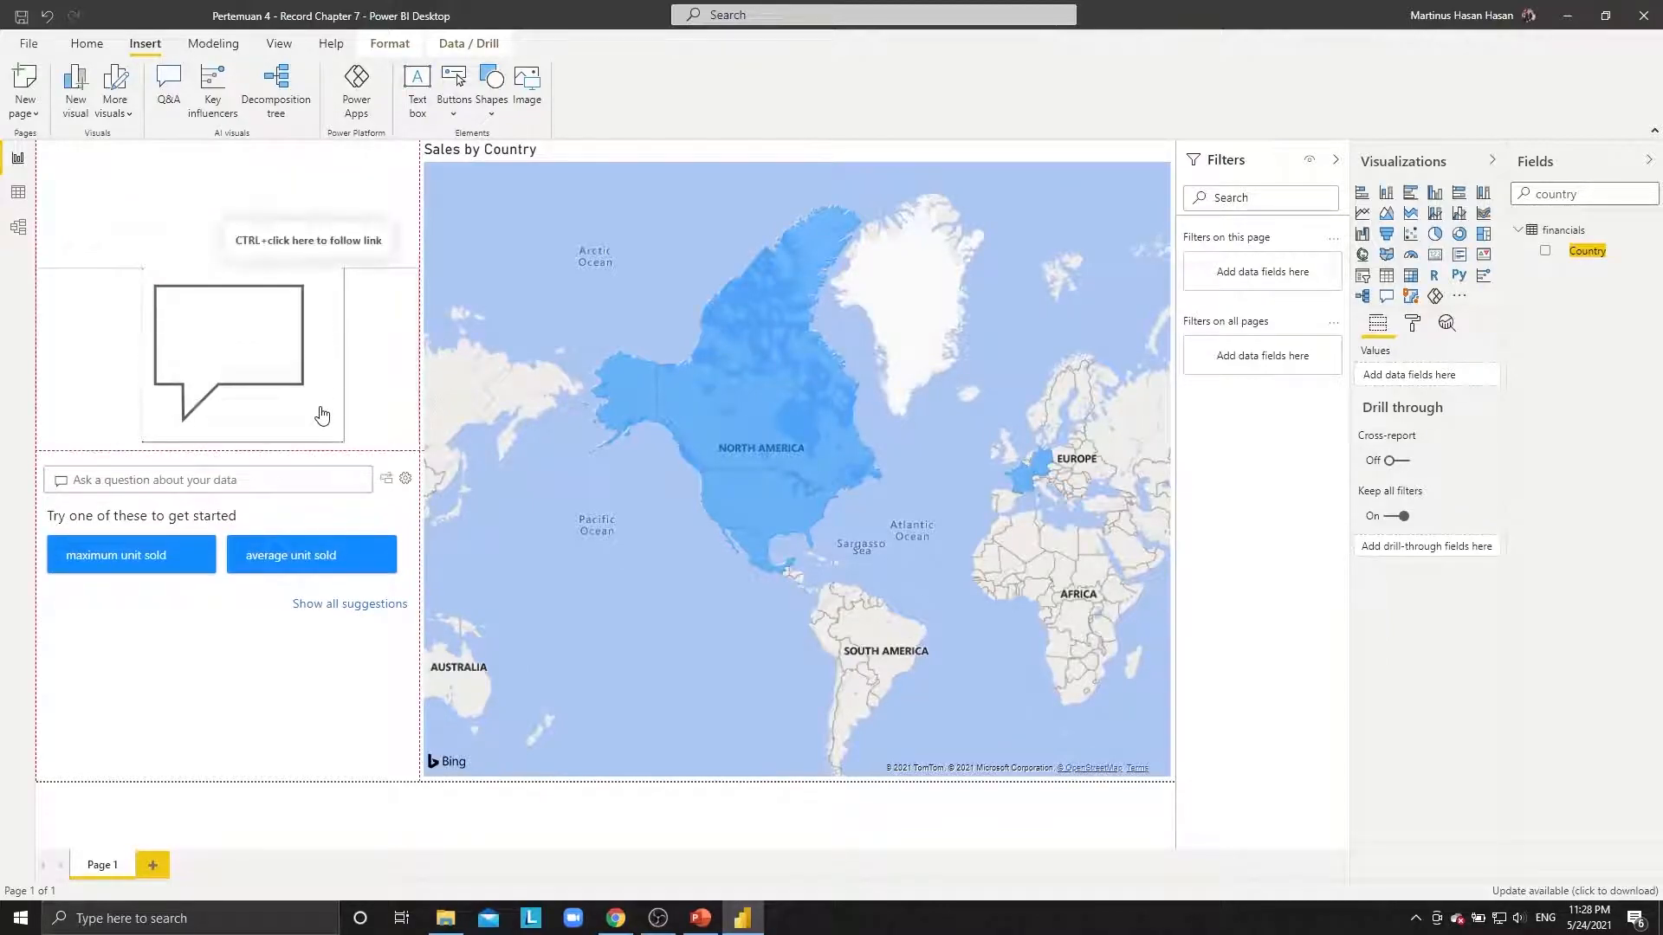
pyautogui.click(322, 416)
pyautogui.click(329, 805)
pyautogui.click(92, 45)
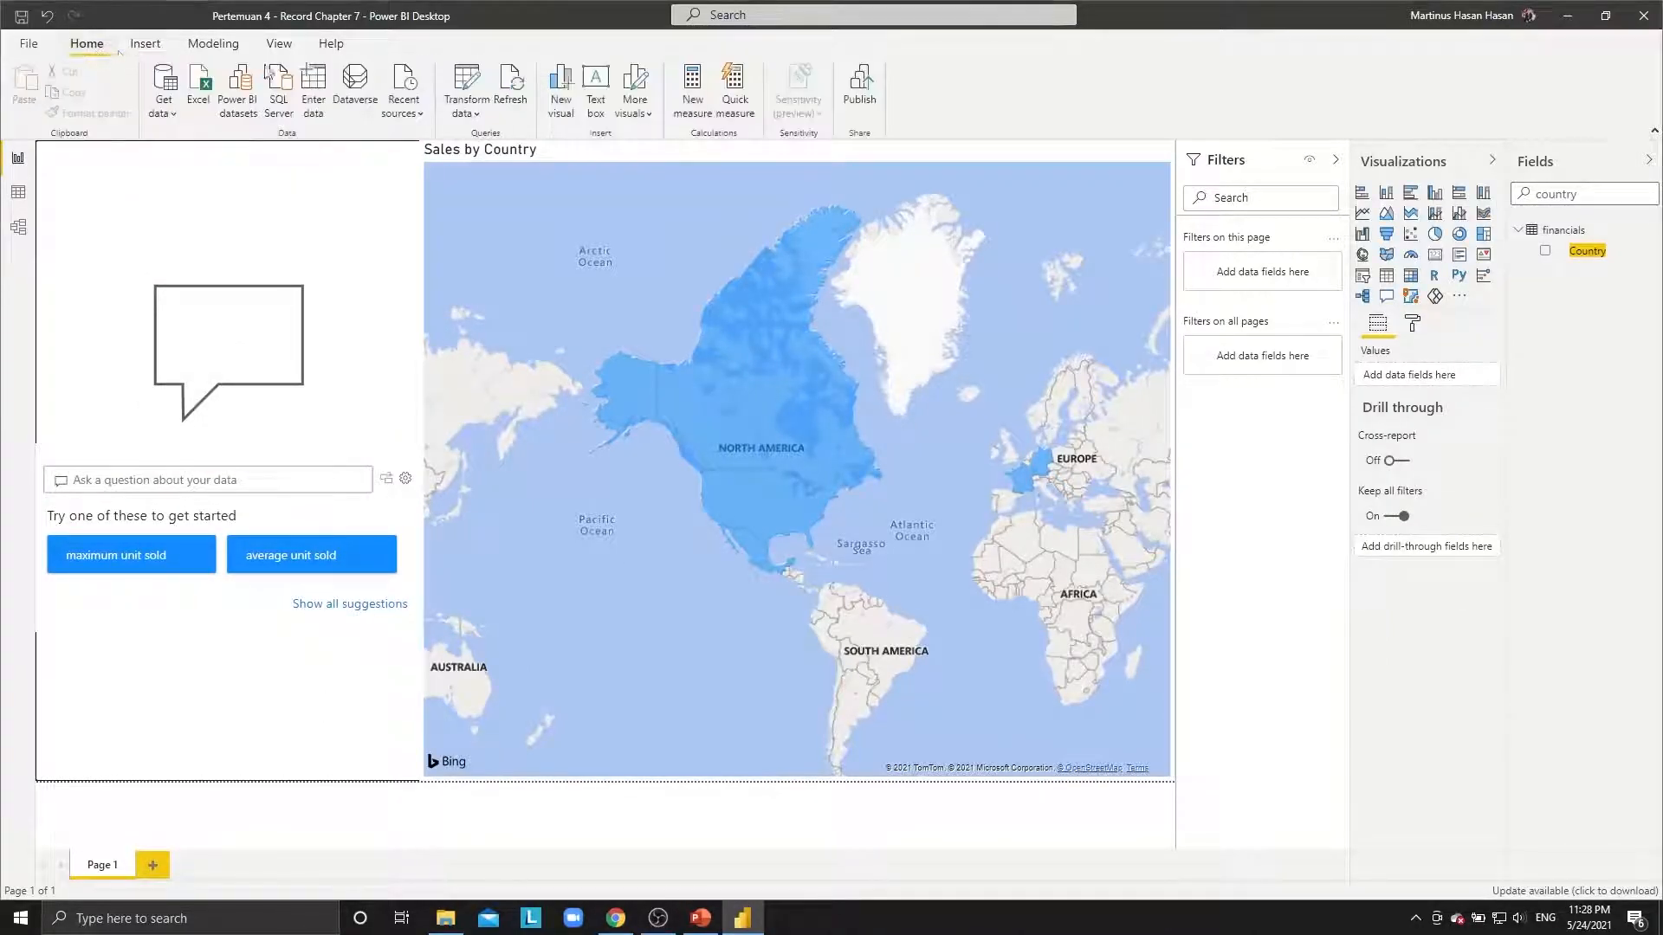
# Save and publish the report to My workspace, replacing the dataset, and open it online.
pyautogui.click(859, 82)
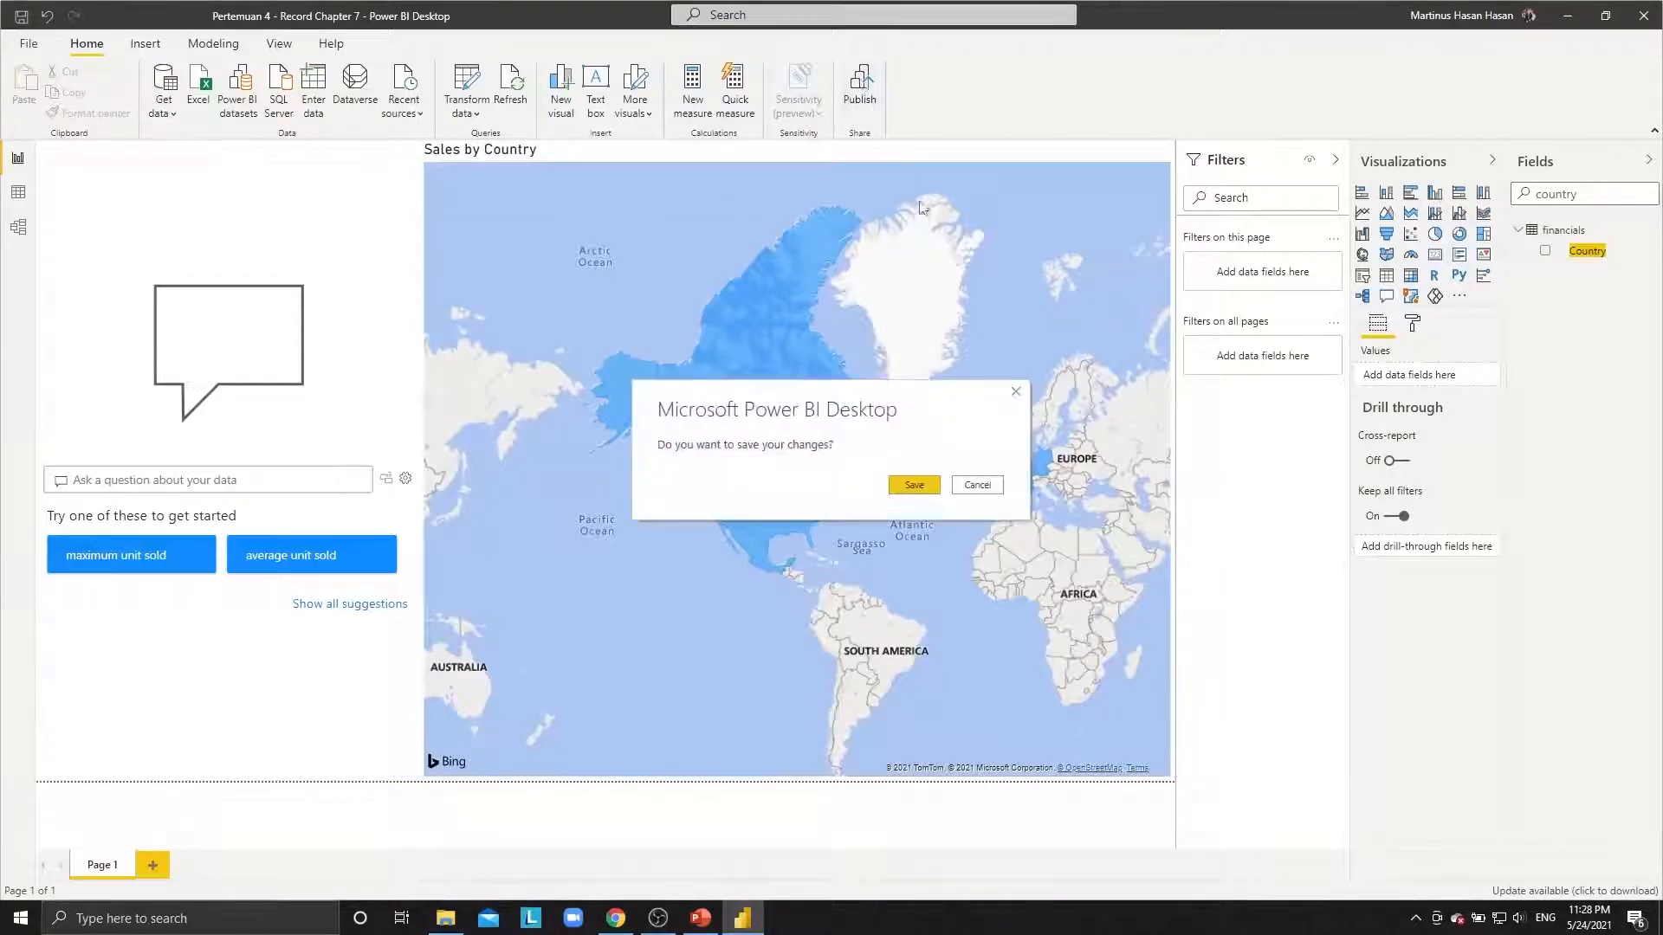
pyautogui.click(921, 488)
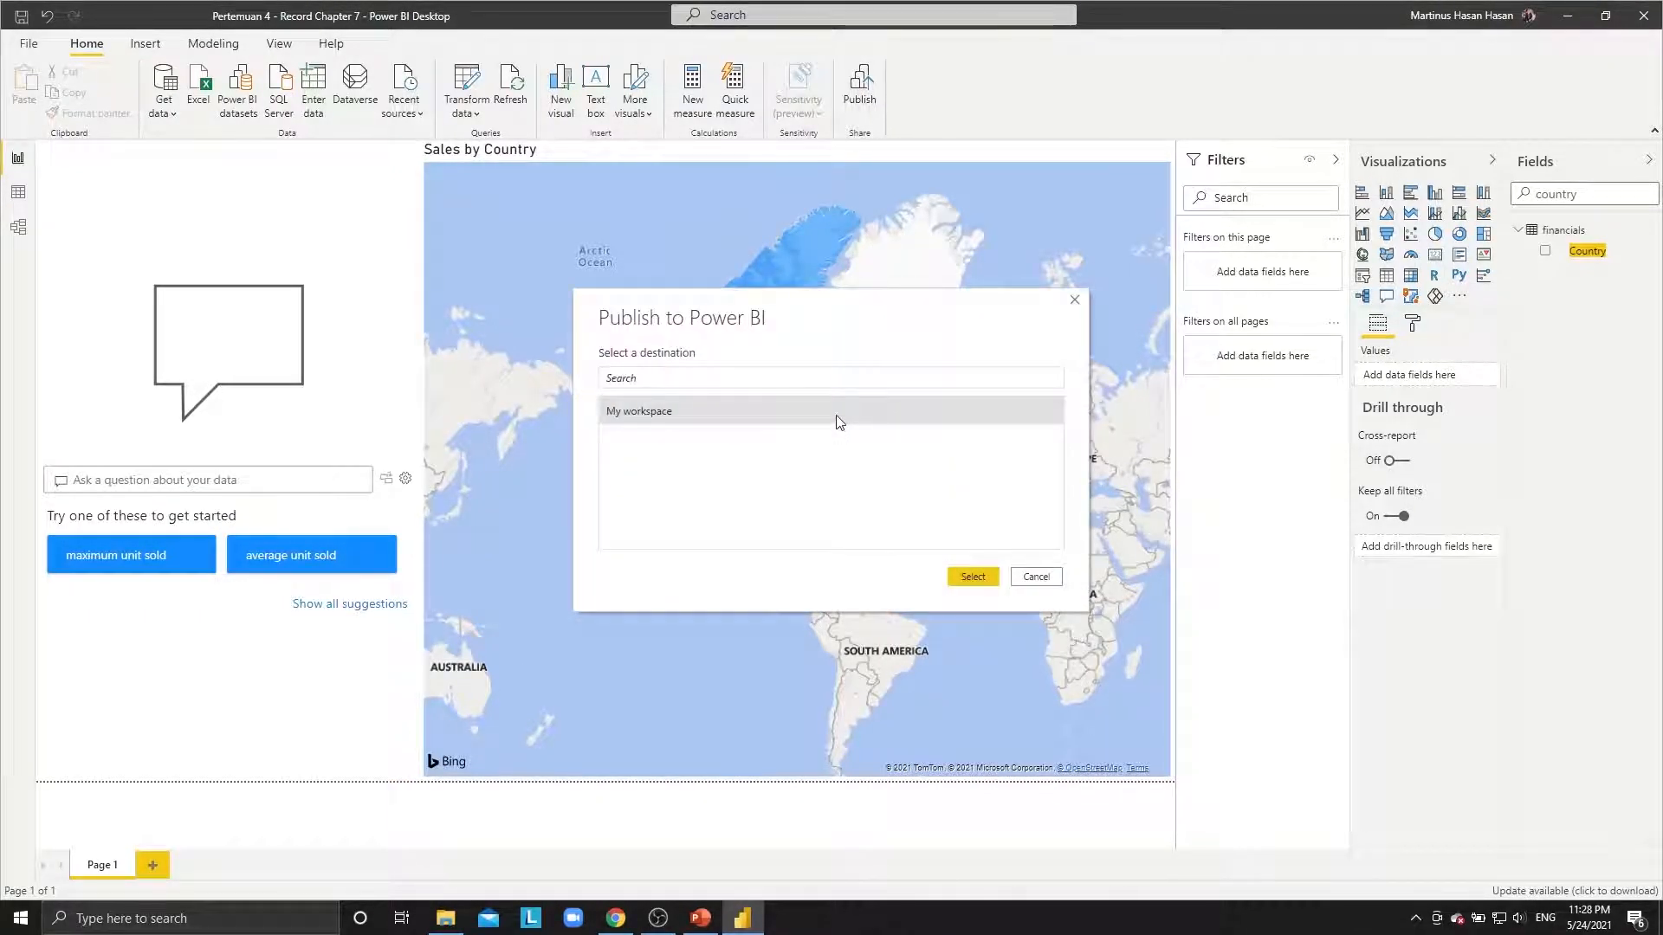
pyautogui.doubleClick(835, 414)
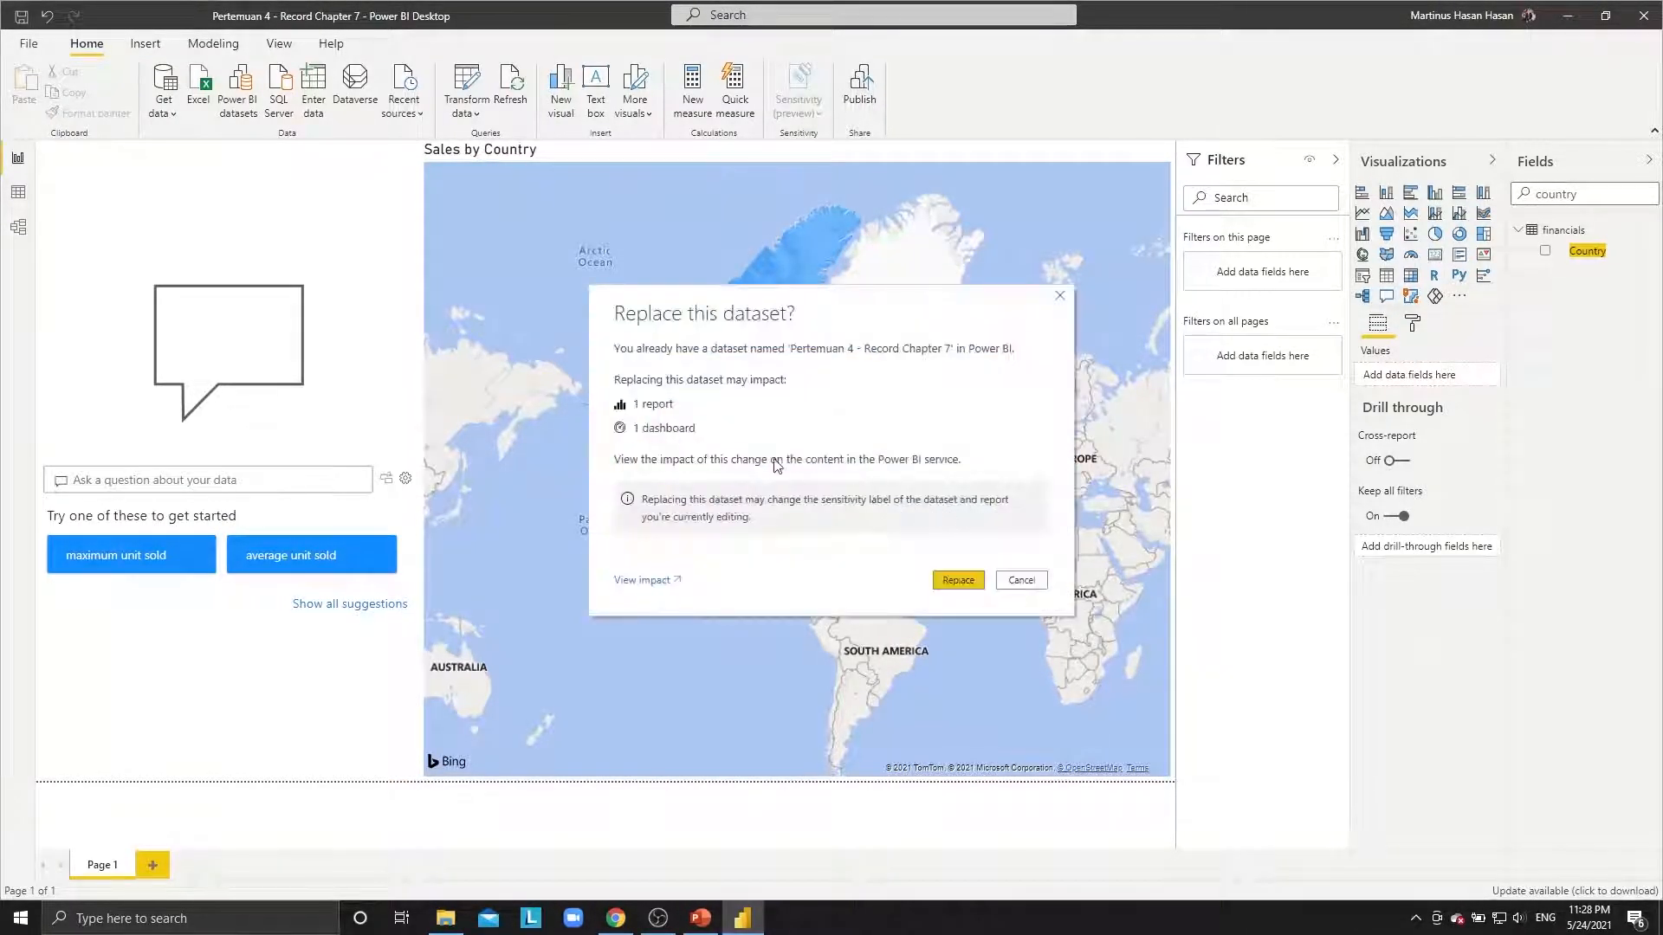
pyautogui.click(961, 580)
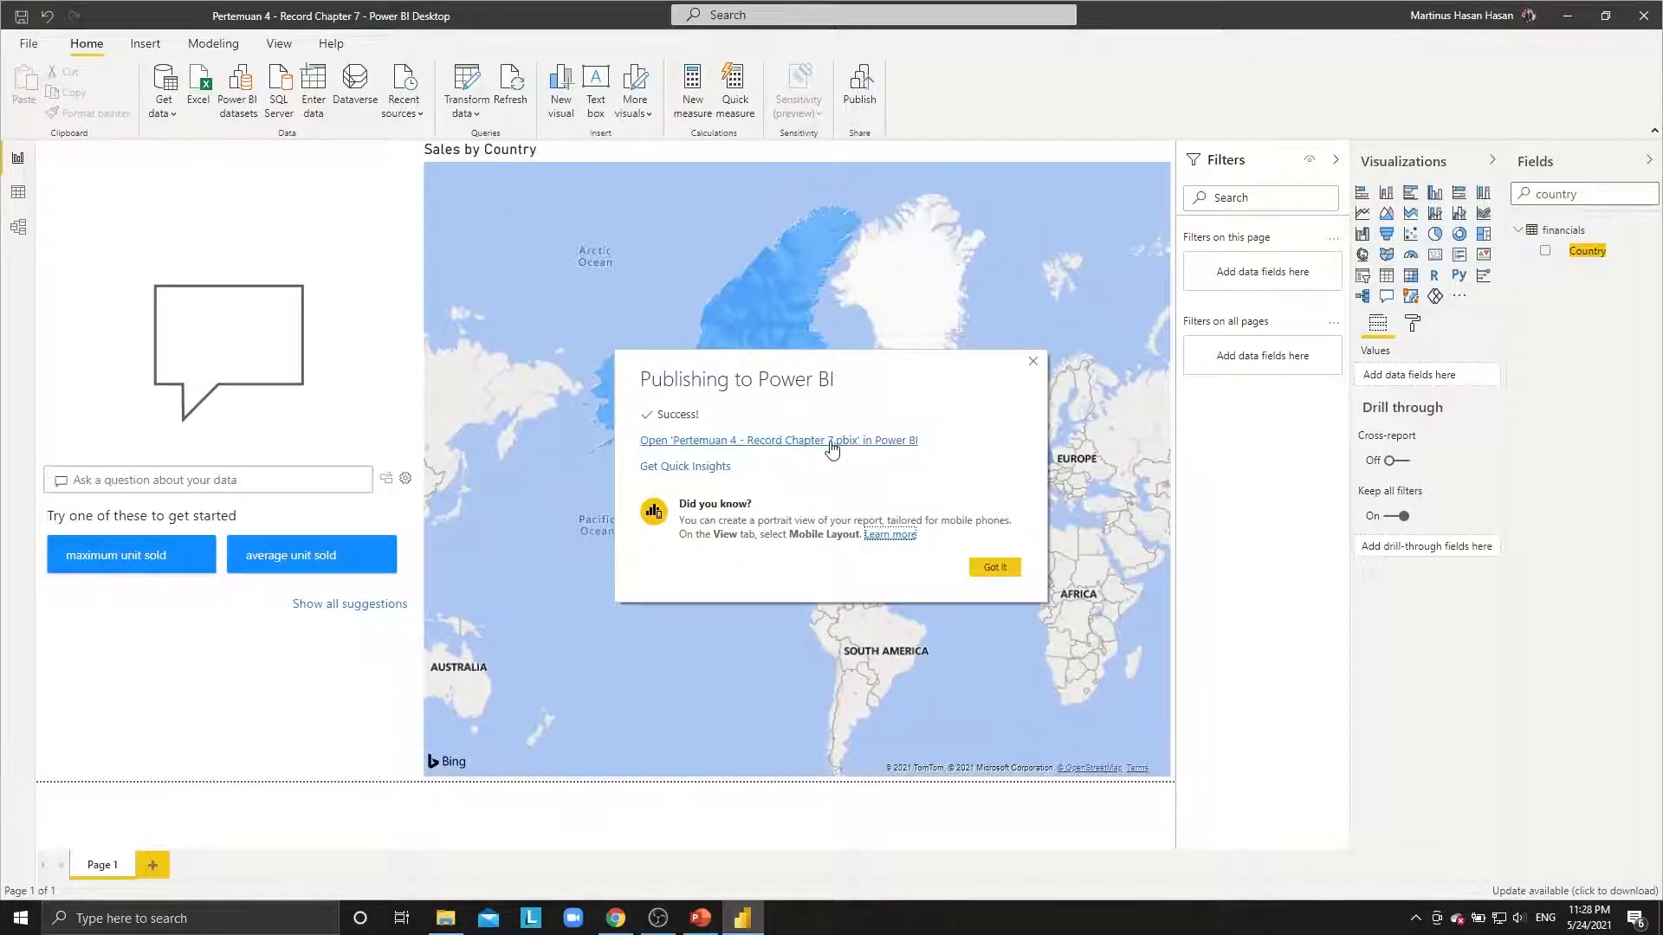
pyautogui.click(830, 440)
pyautogui.click(201, 15)
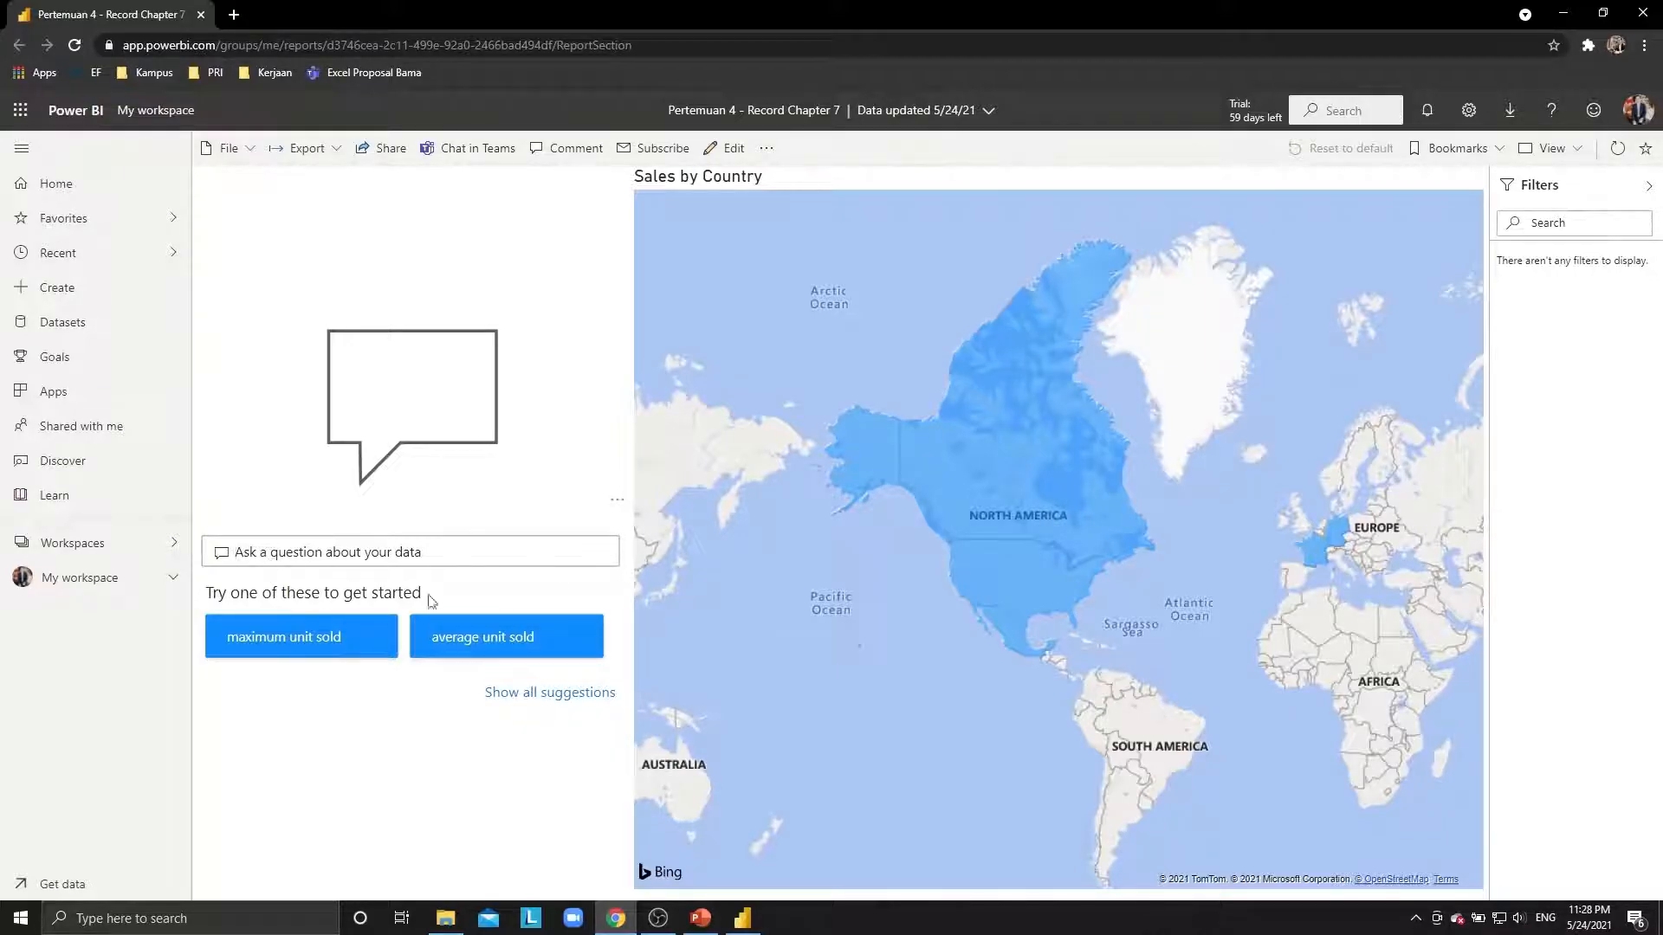
# Ask the Q&A visual 'maximum sales by country' to get a bar chart answer.
pyautogui.write('maximum age')
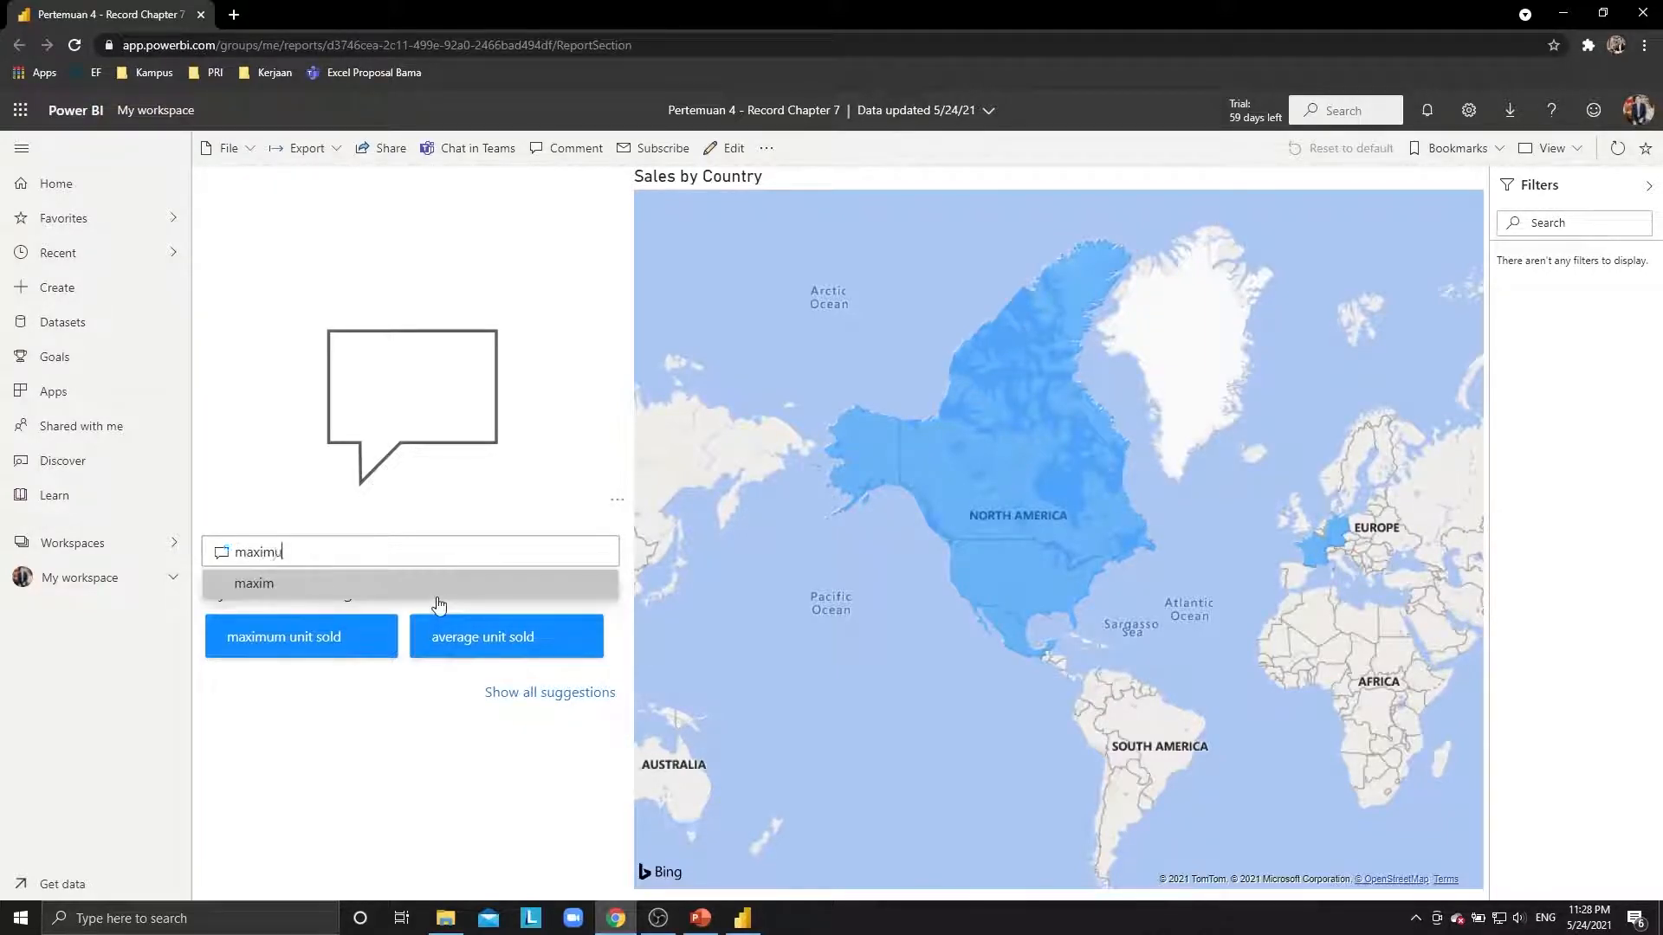
pyautogui.press('BackSpace')
pyautogui.press('BackSpace')
pyautogui.press('BackSpace')
pyautogui.write('sales b')
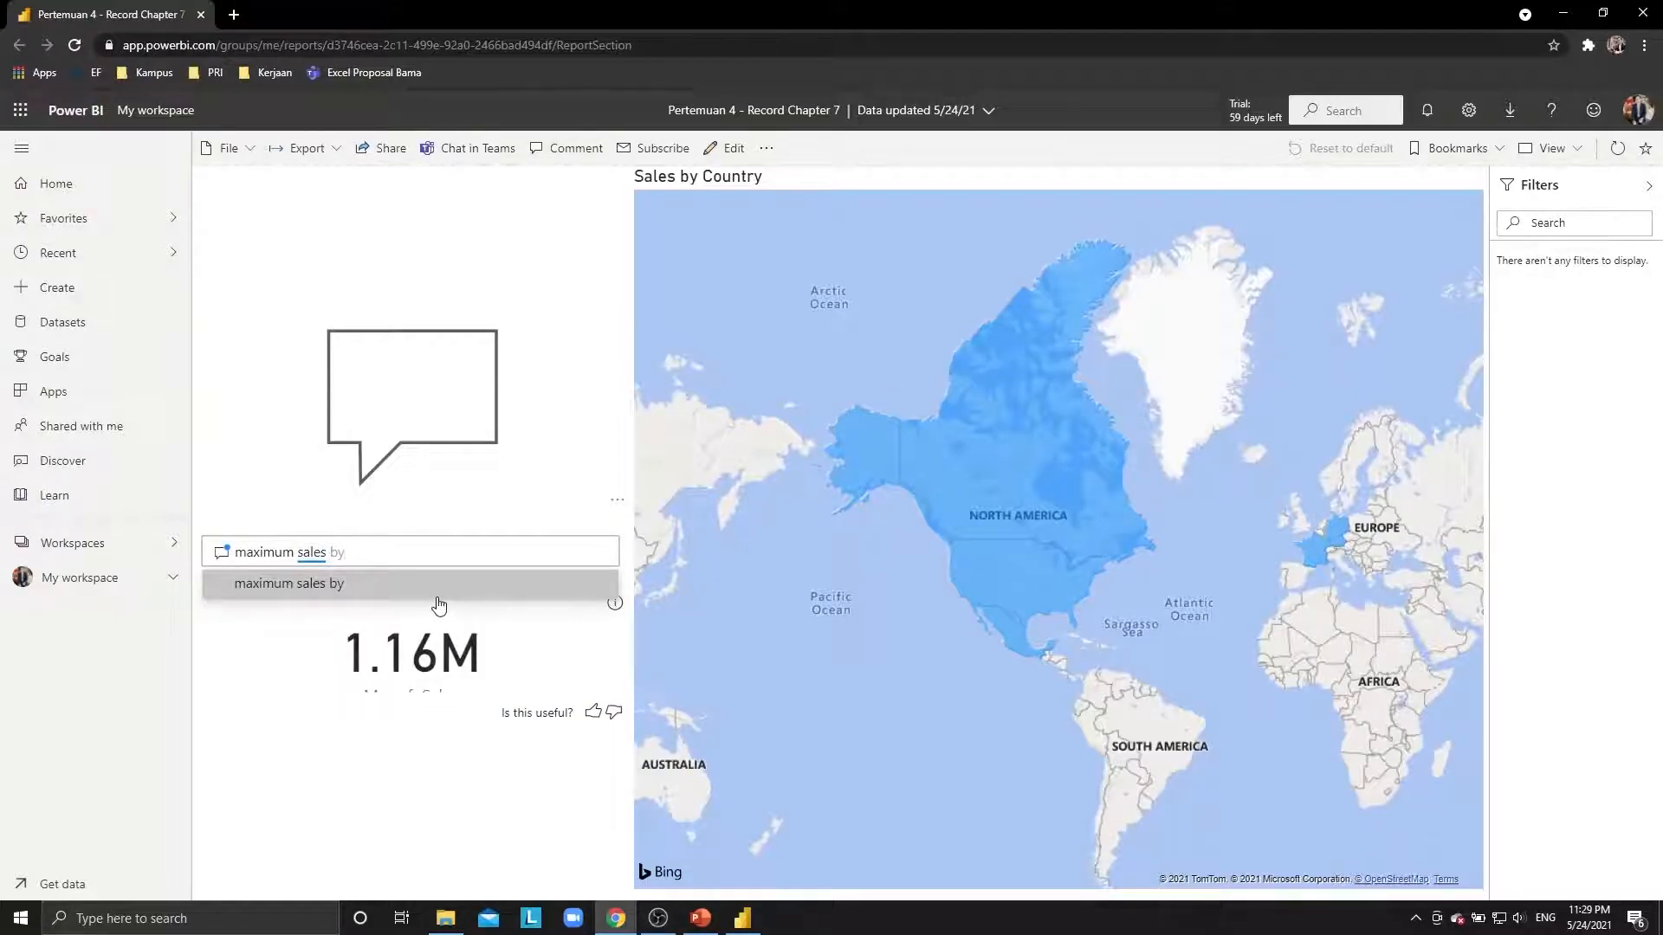
pyautogui.write('y country')
pyautogui.click(439, 597)
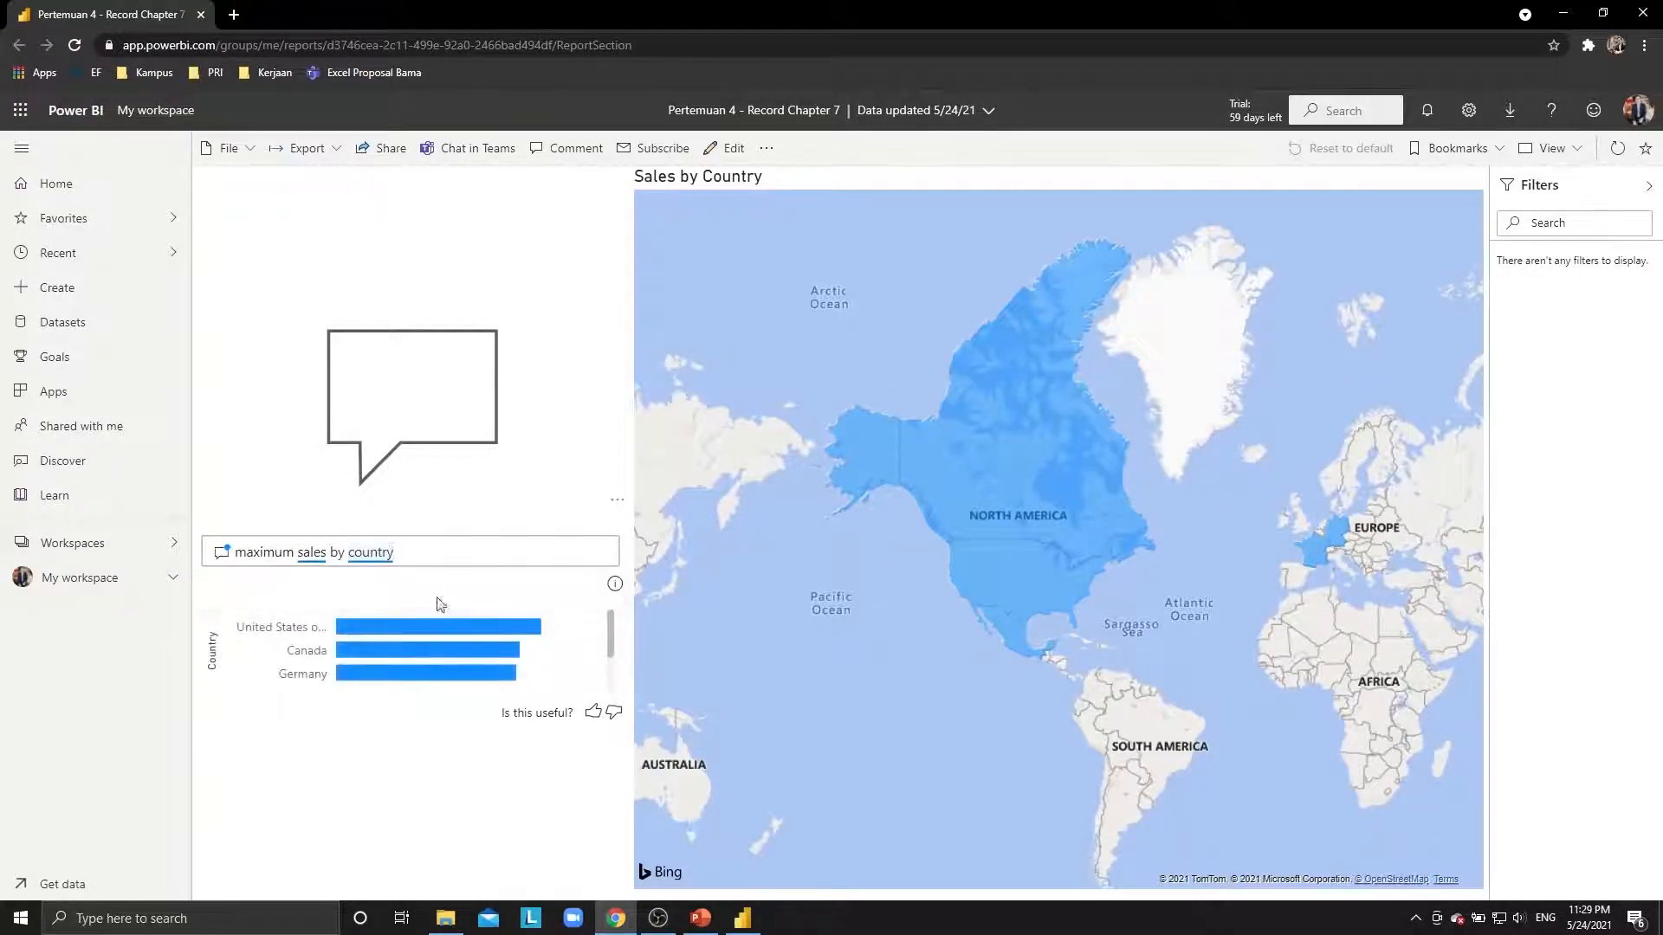
# Cross-filter by the United States bar, clear it, and open the Q&A question dialog.
pyautogui.click(434, 634)
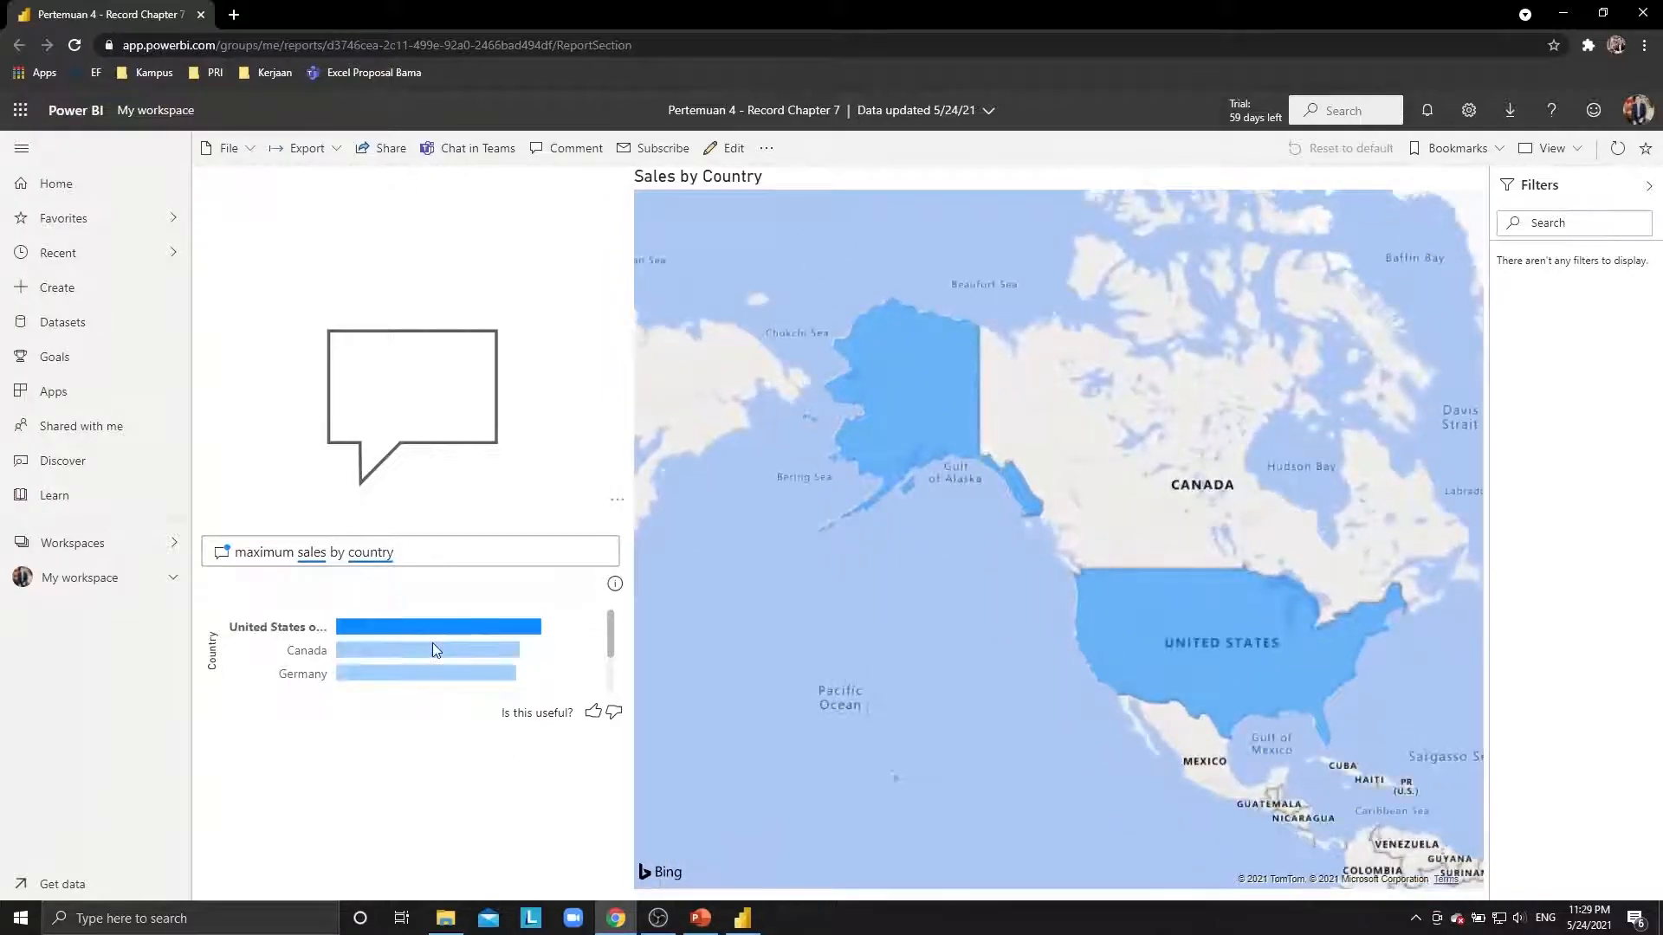
pyautogui.click(362, 631)
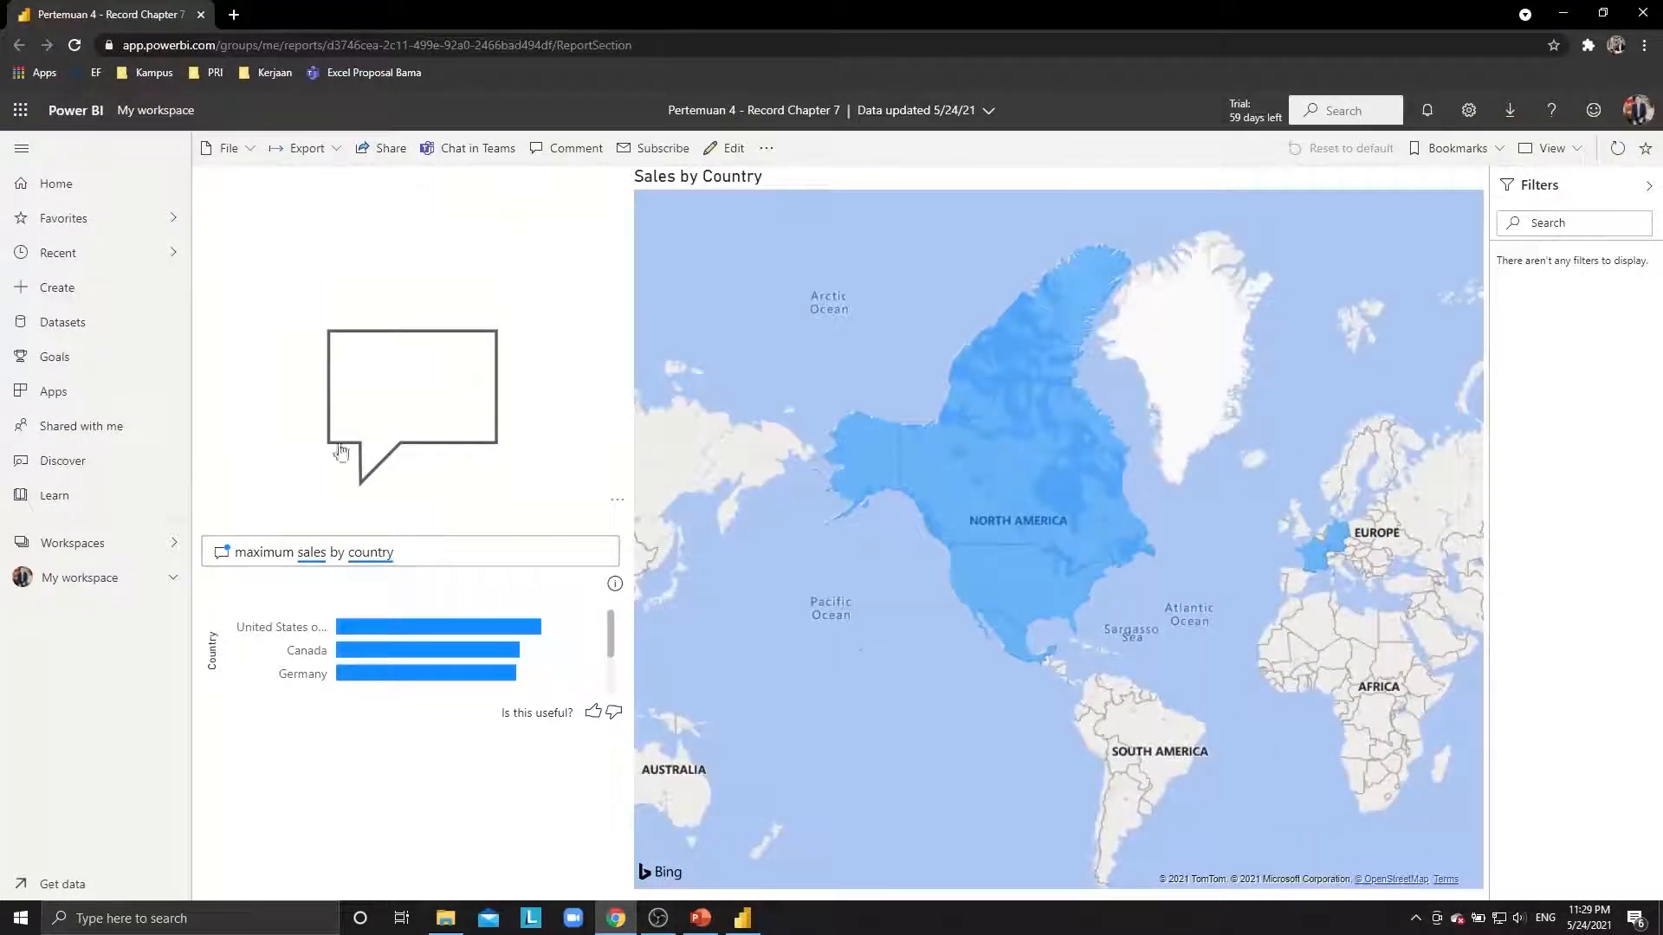
pyautogui.click(389, 388)
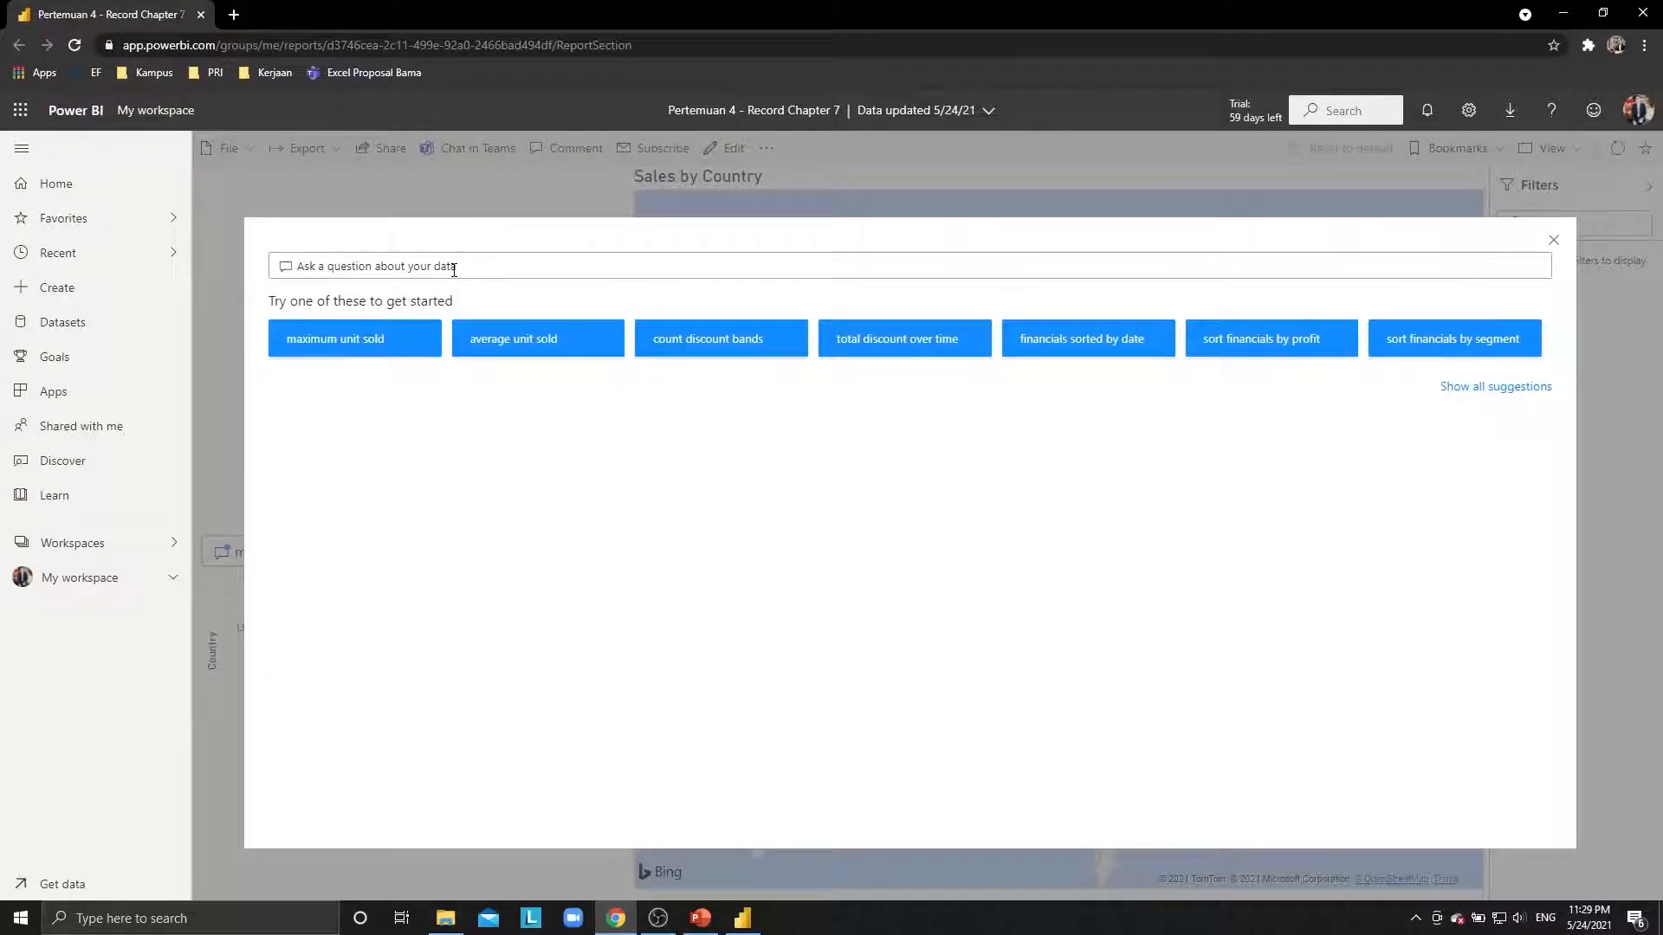
# Ask for maximum manufacturing price by financials year, then change it to by country.
pyautogui.write('maximum ')
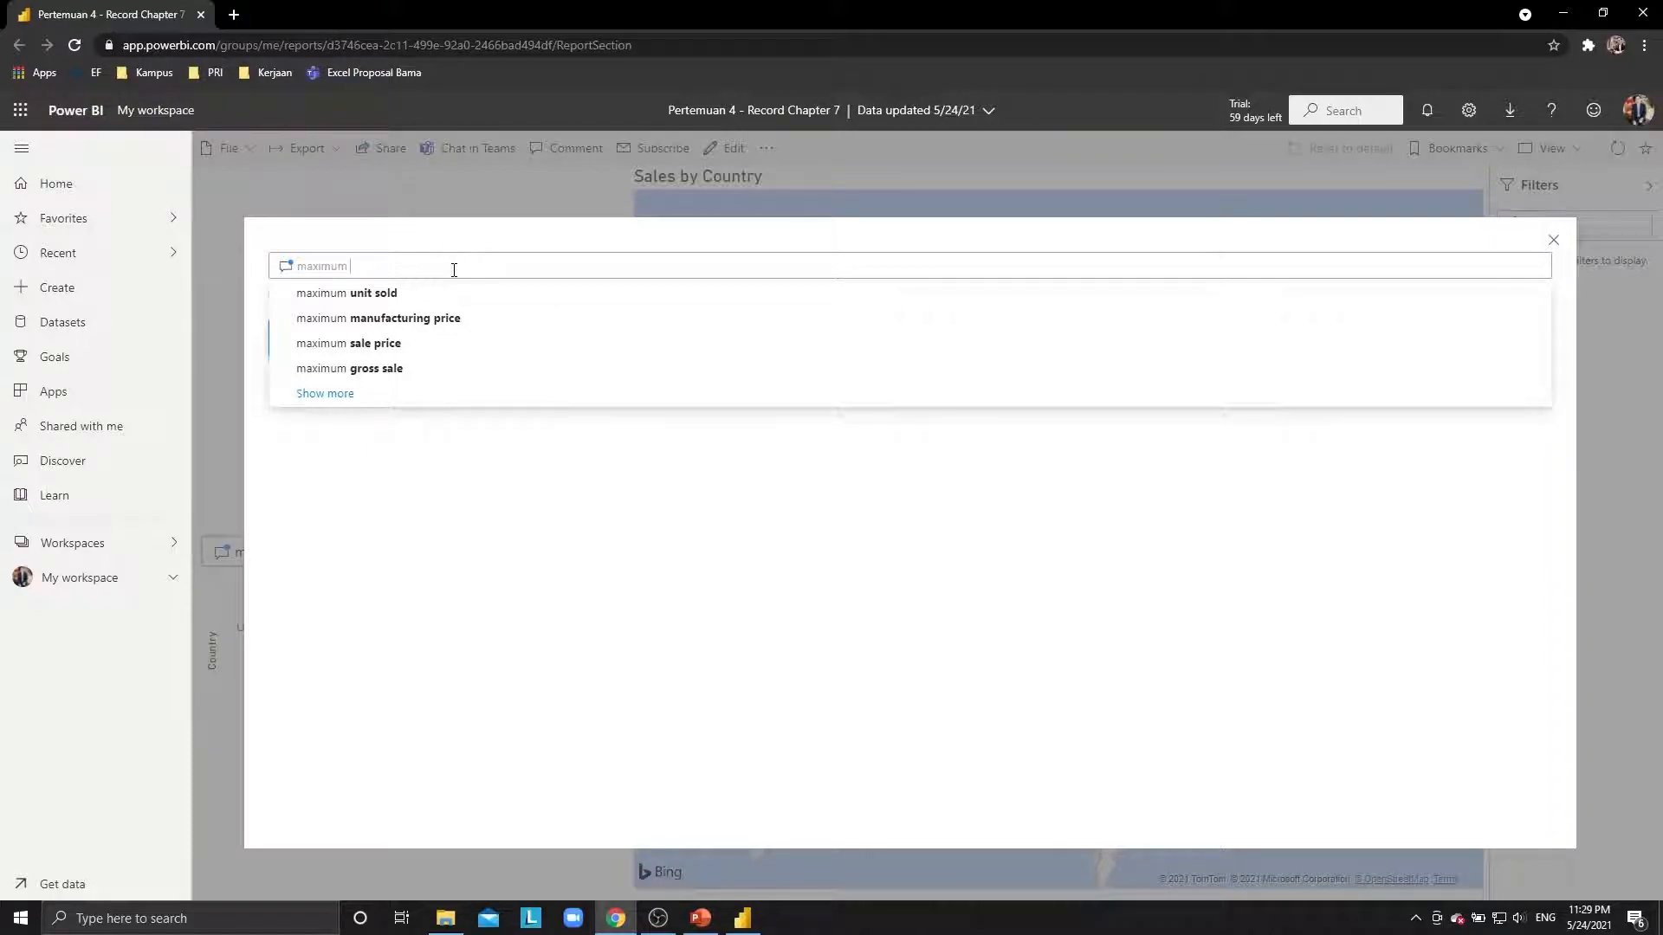
pyautogui.write('manufacturing')
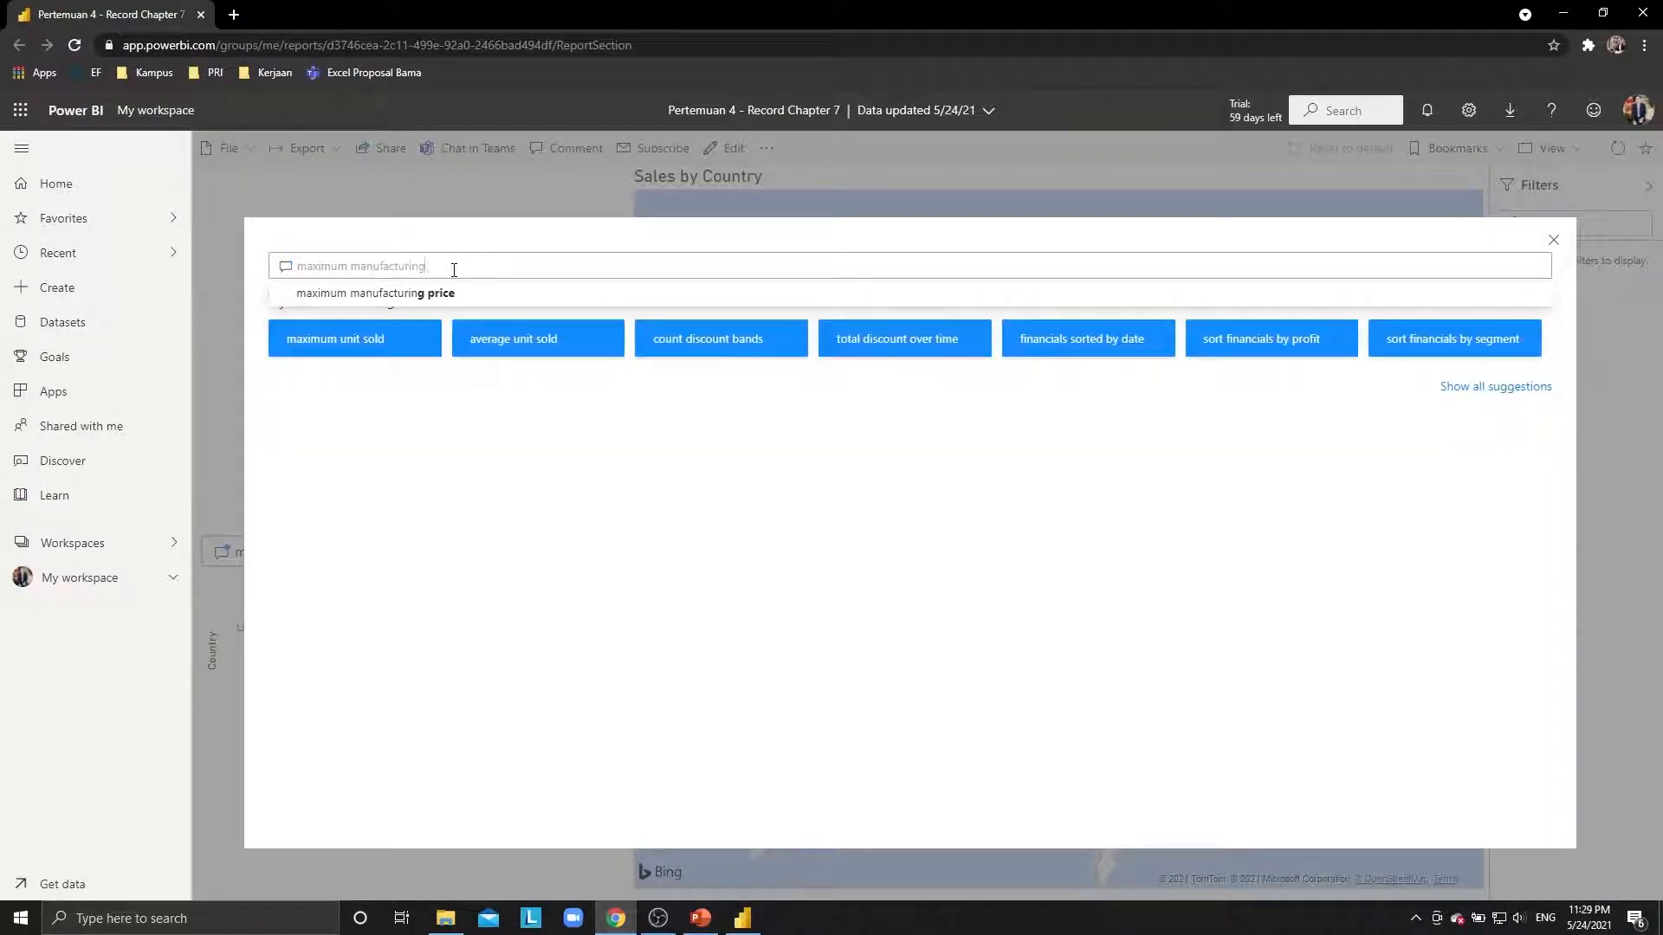
pyautogui.write(' price by')
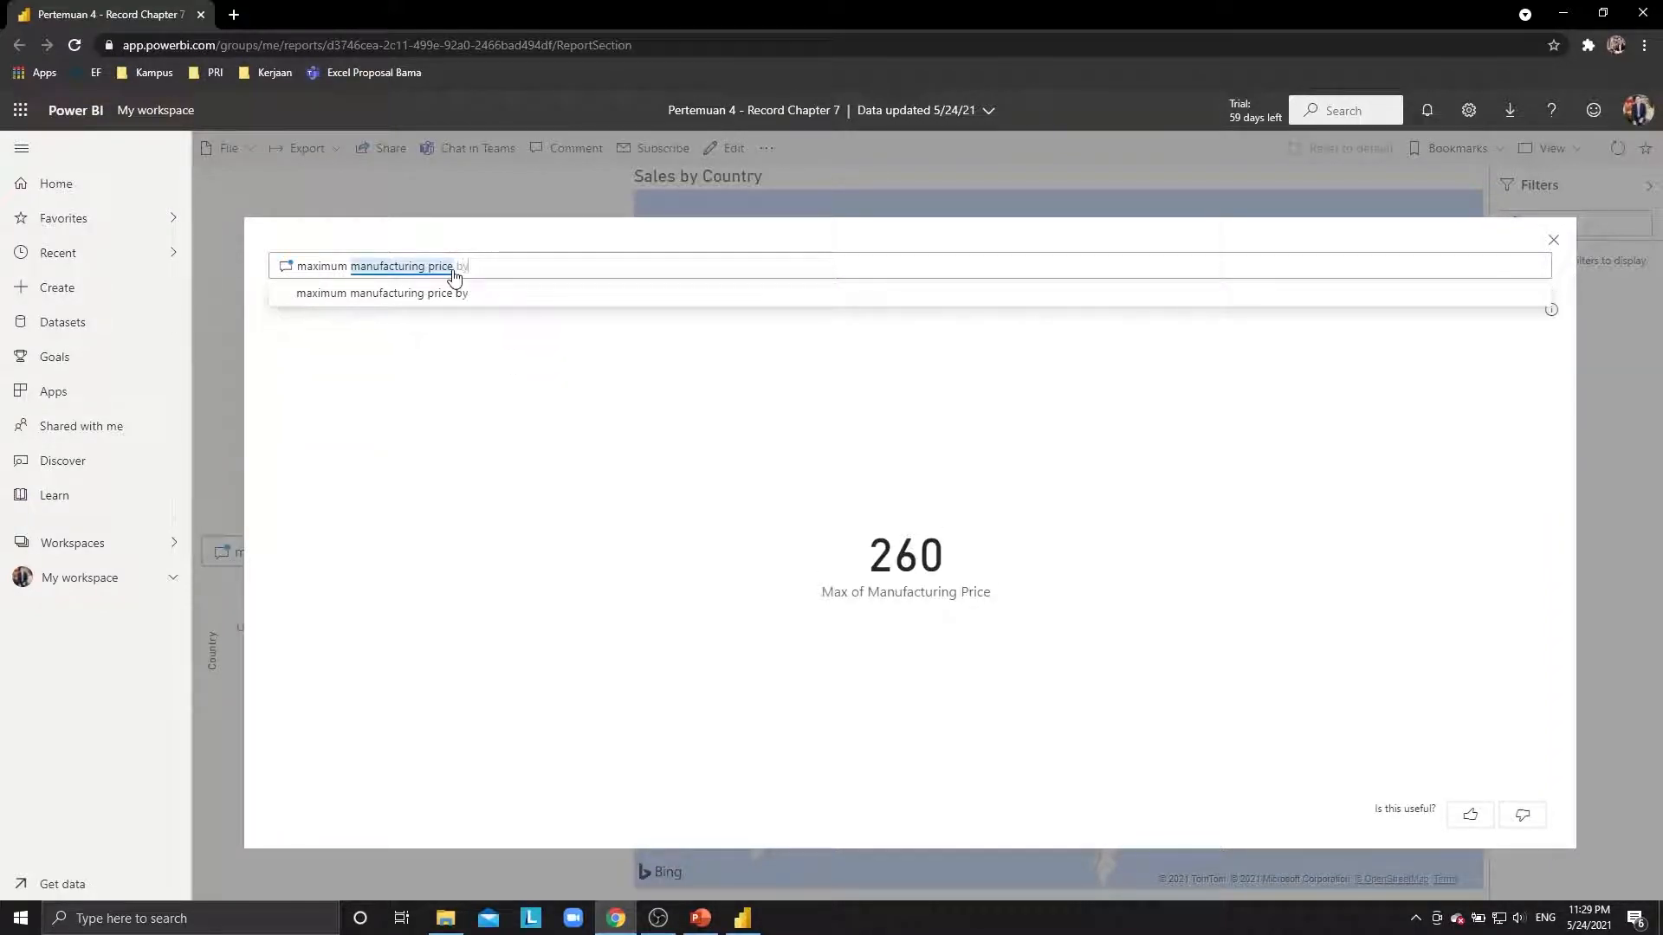
pyautogui.write(' financials year')
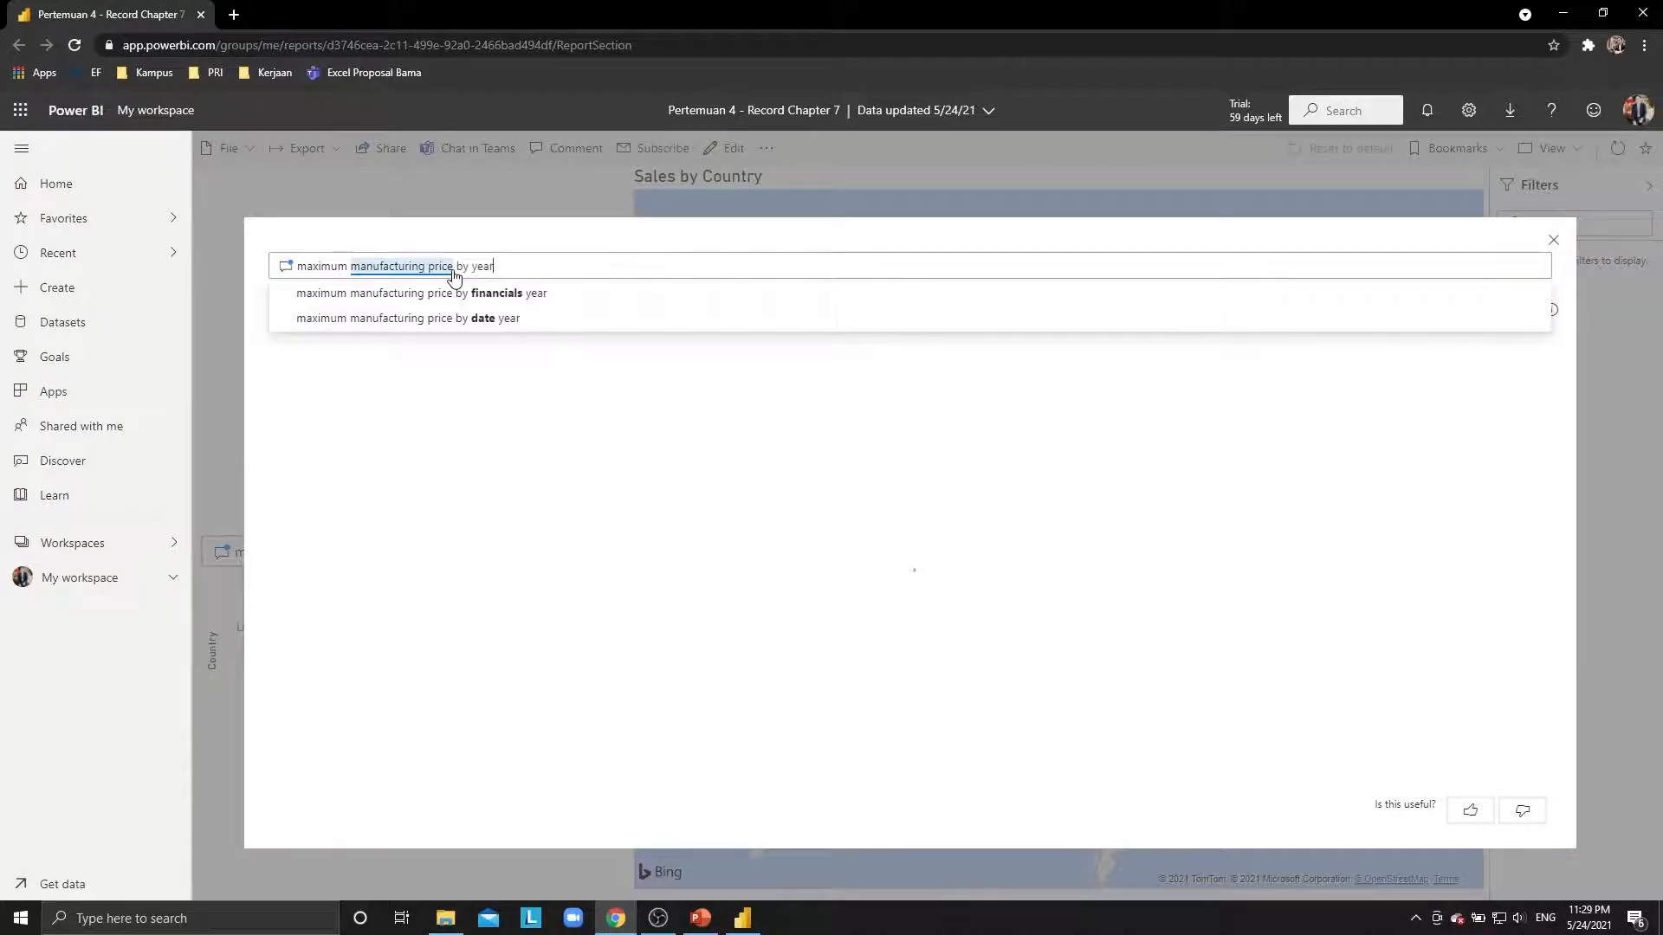
pyautogui.press('Down')
pyautogui.press('Return')
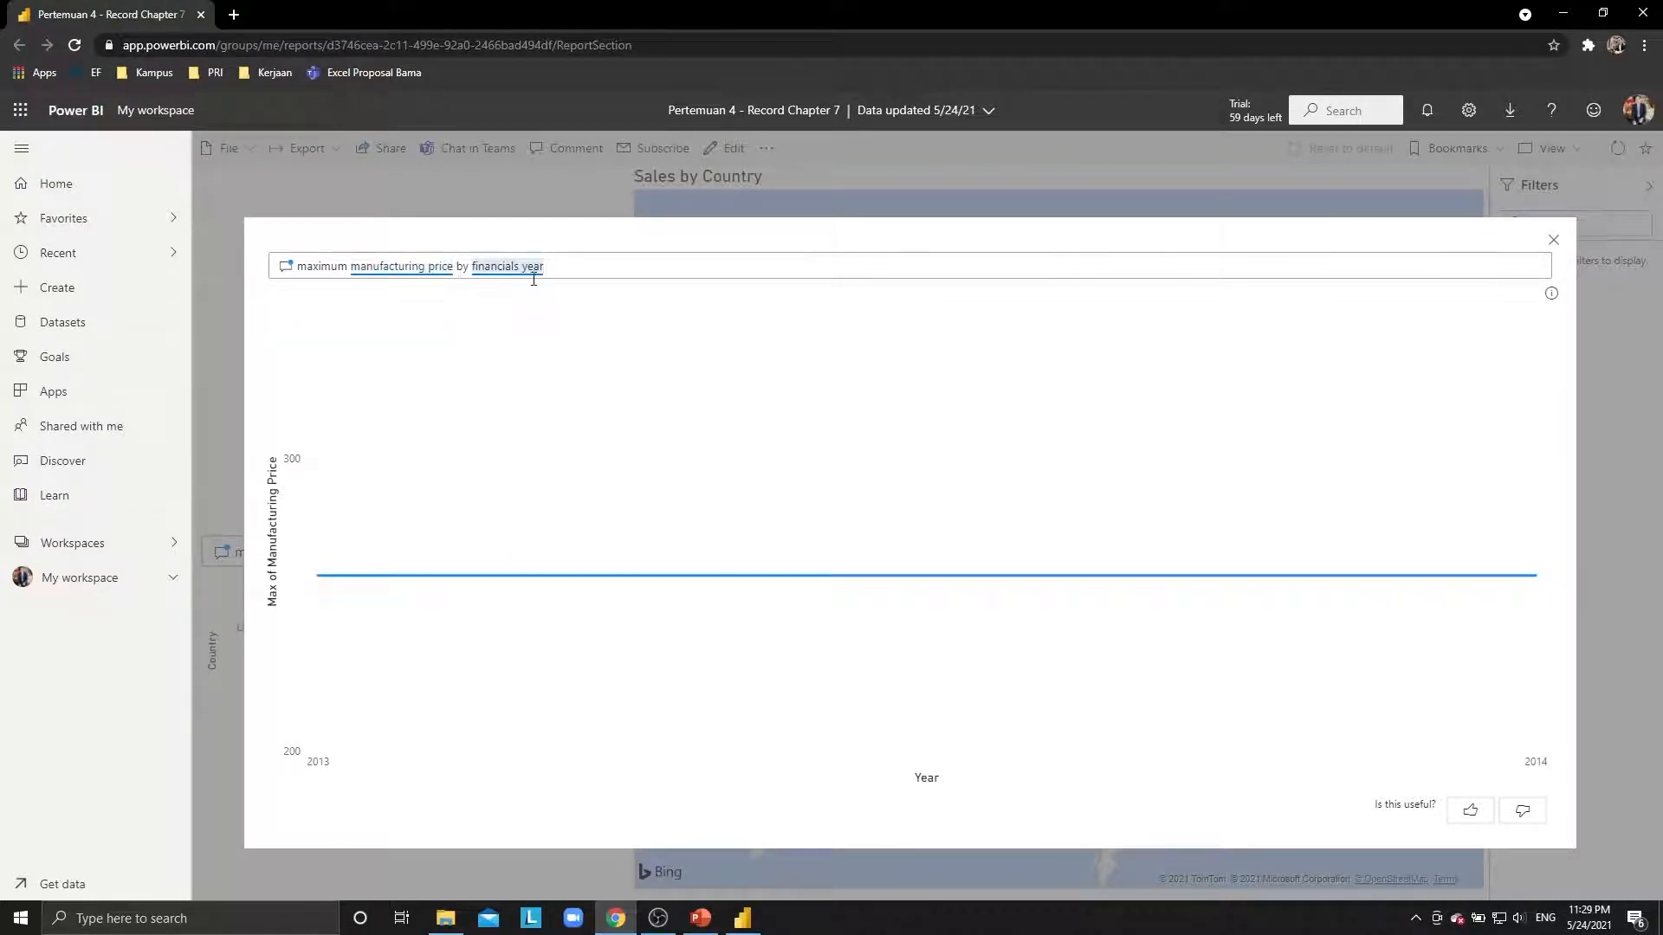
pyautogui.click(477, 274)
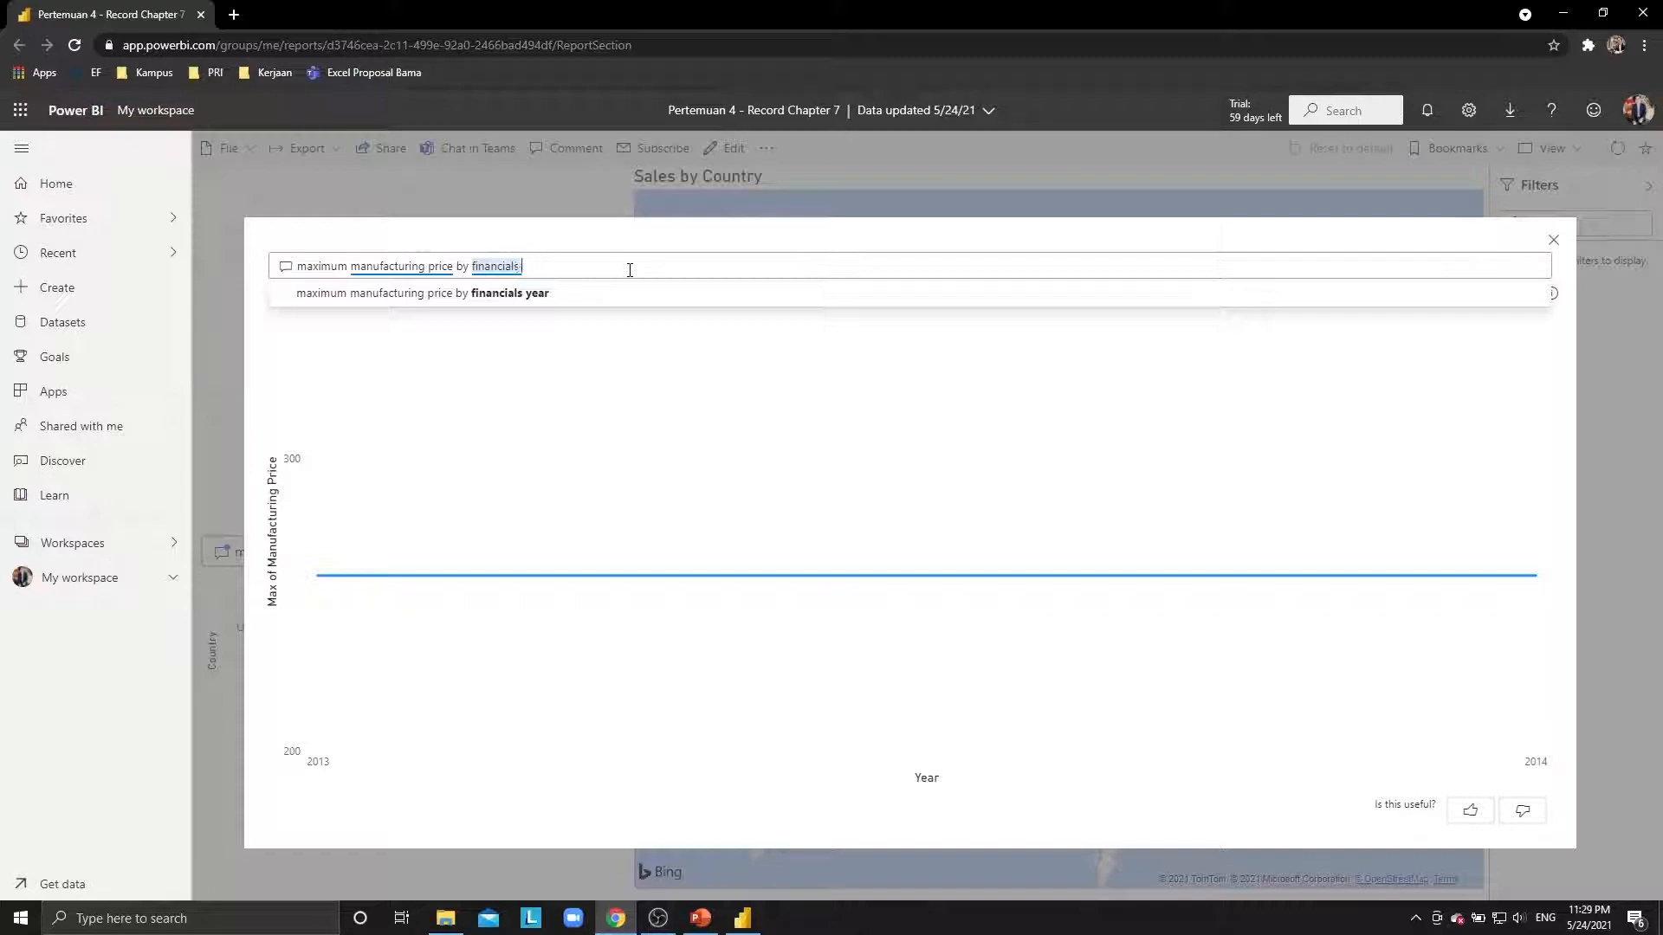
pyautogui.press('BackSpace')
pyautogui.press('BackSpace')
pyautogui.press('BackSpace')
pyautogui.press('BackSpace')
pyautogui.press('BackSpace')
pyautogui.press('BackSpace')
pyautogui.press('BackSpace')
pyautogui.press('BackSpace')
pyautogui.press('BackSpace')
pyautogui.press('BackSpace')
pyautogui.write('d')
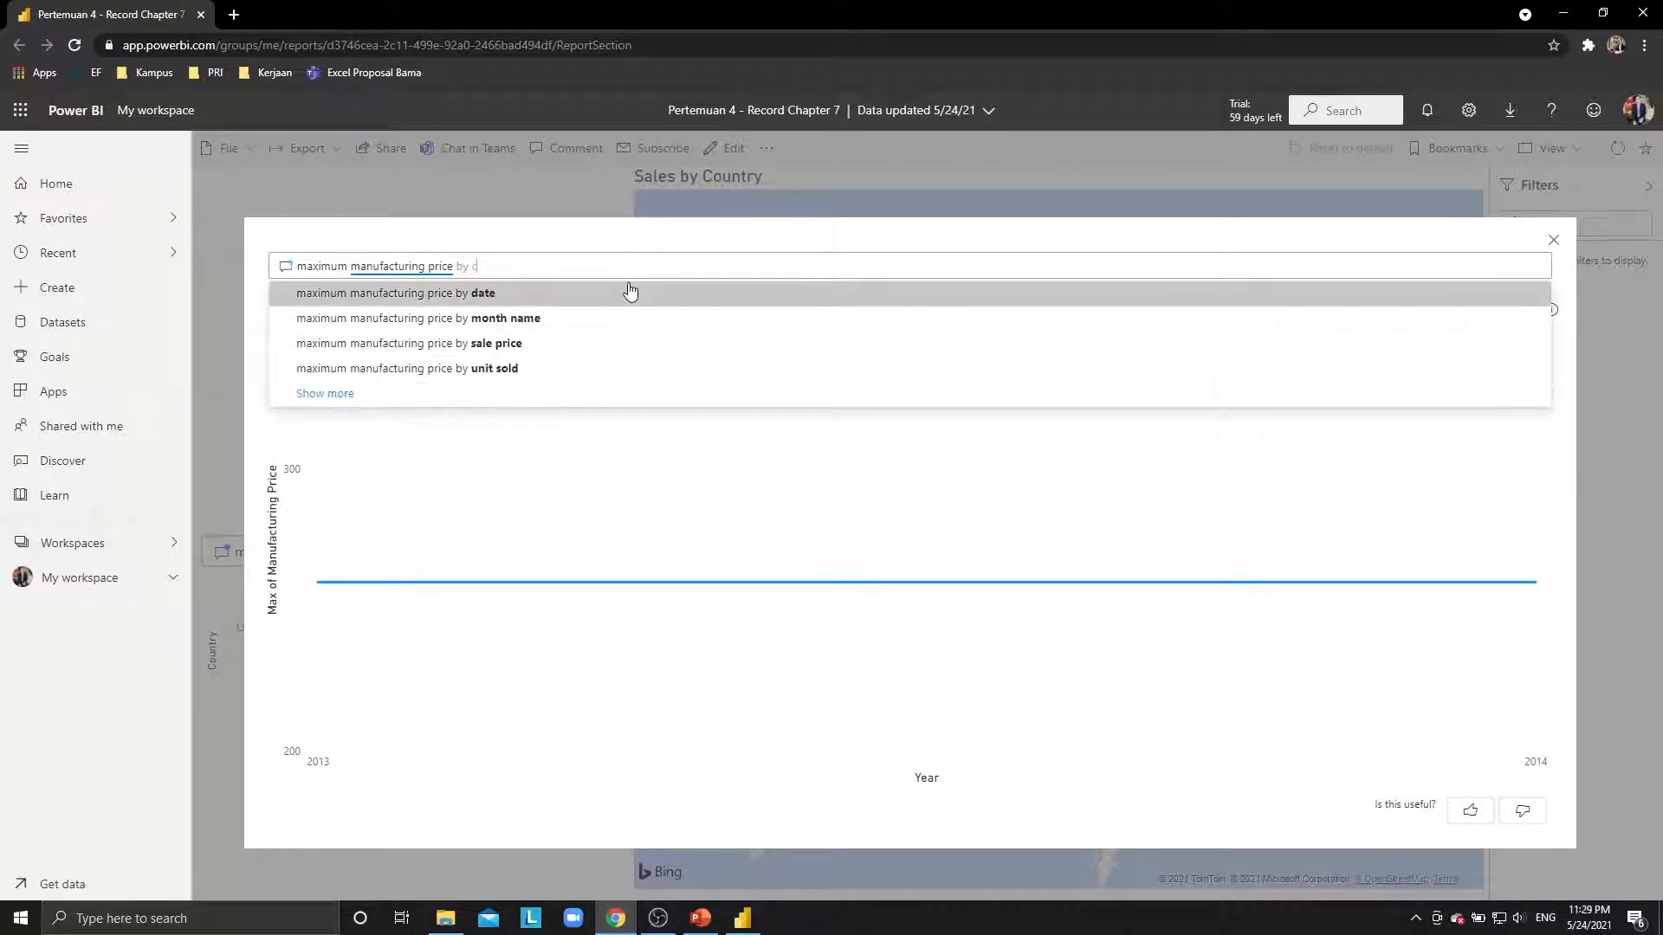
pyautogui.click(630, 291)
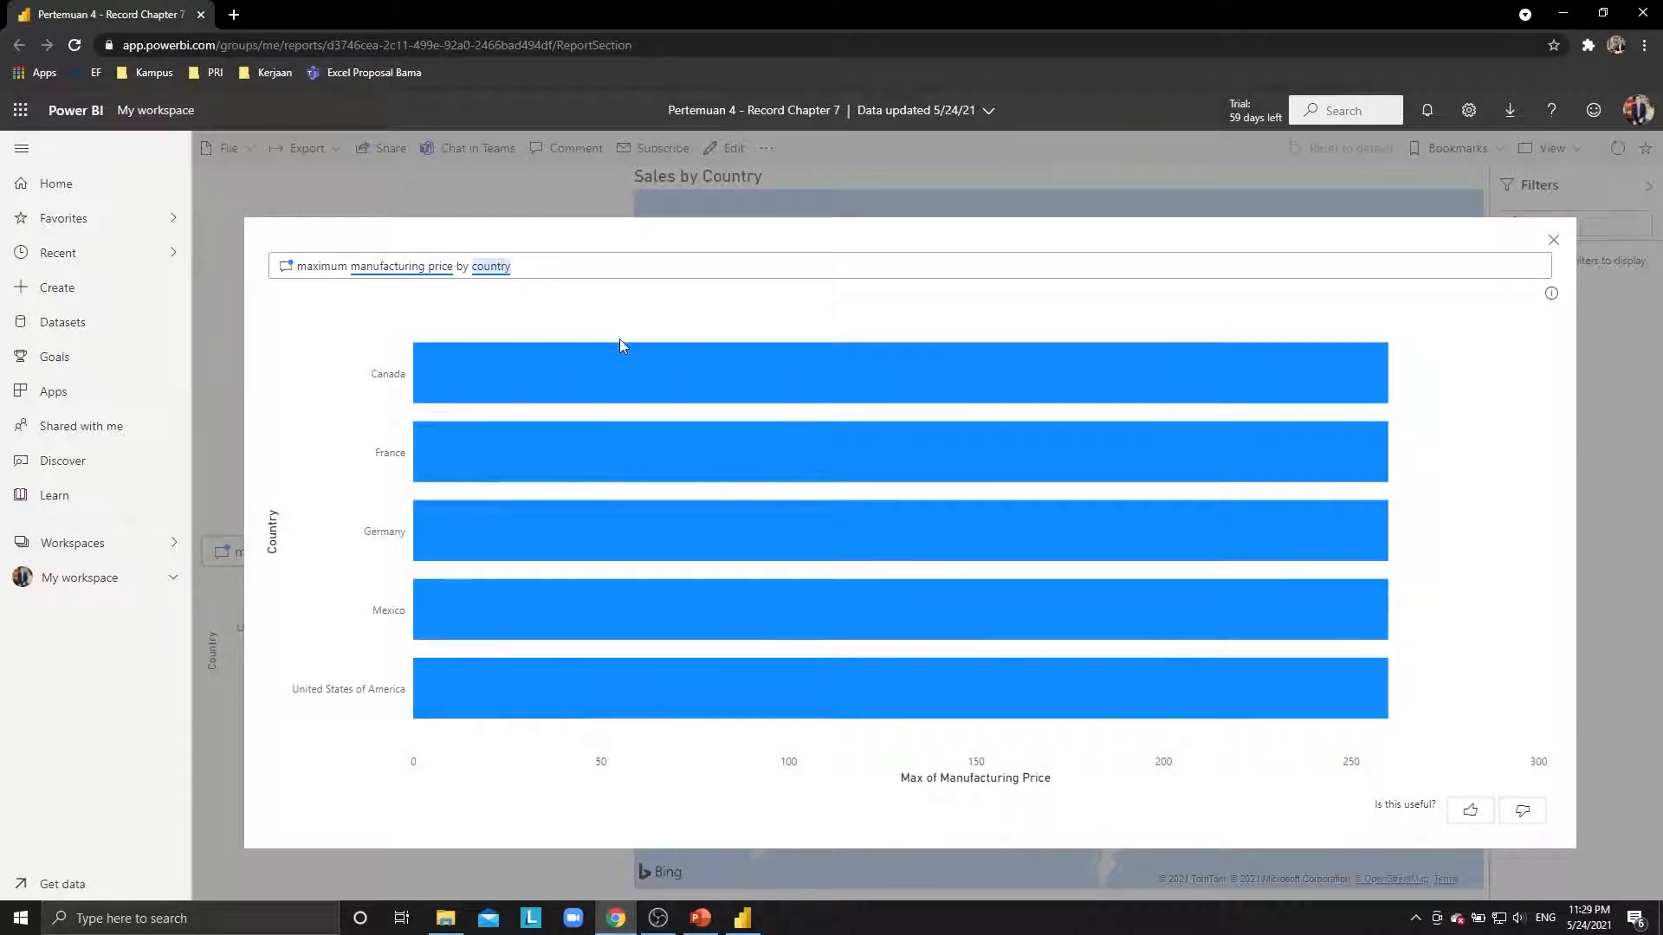
# Ask 'sales maximum by canada', getting 1.04M, then close the Q&A window.
pyautogui.hotkey('ctrl', 'a')
pyautogui.press('BackSpace')
pyautogui.write('sa')
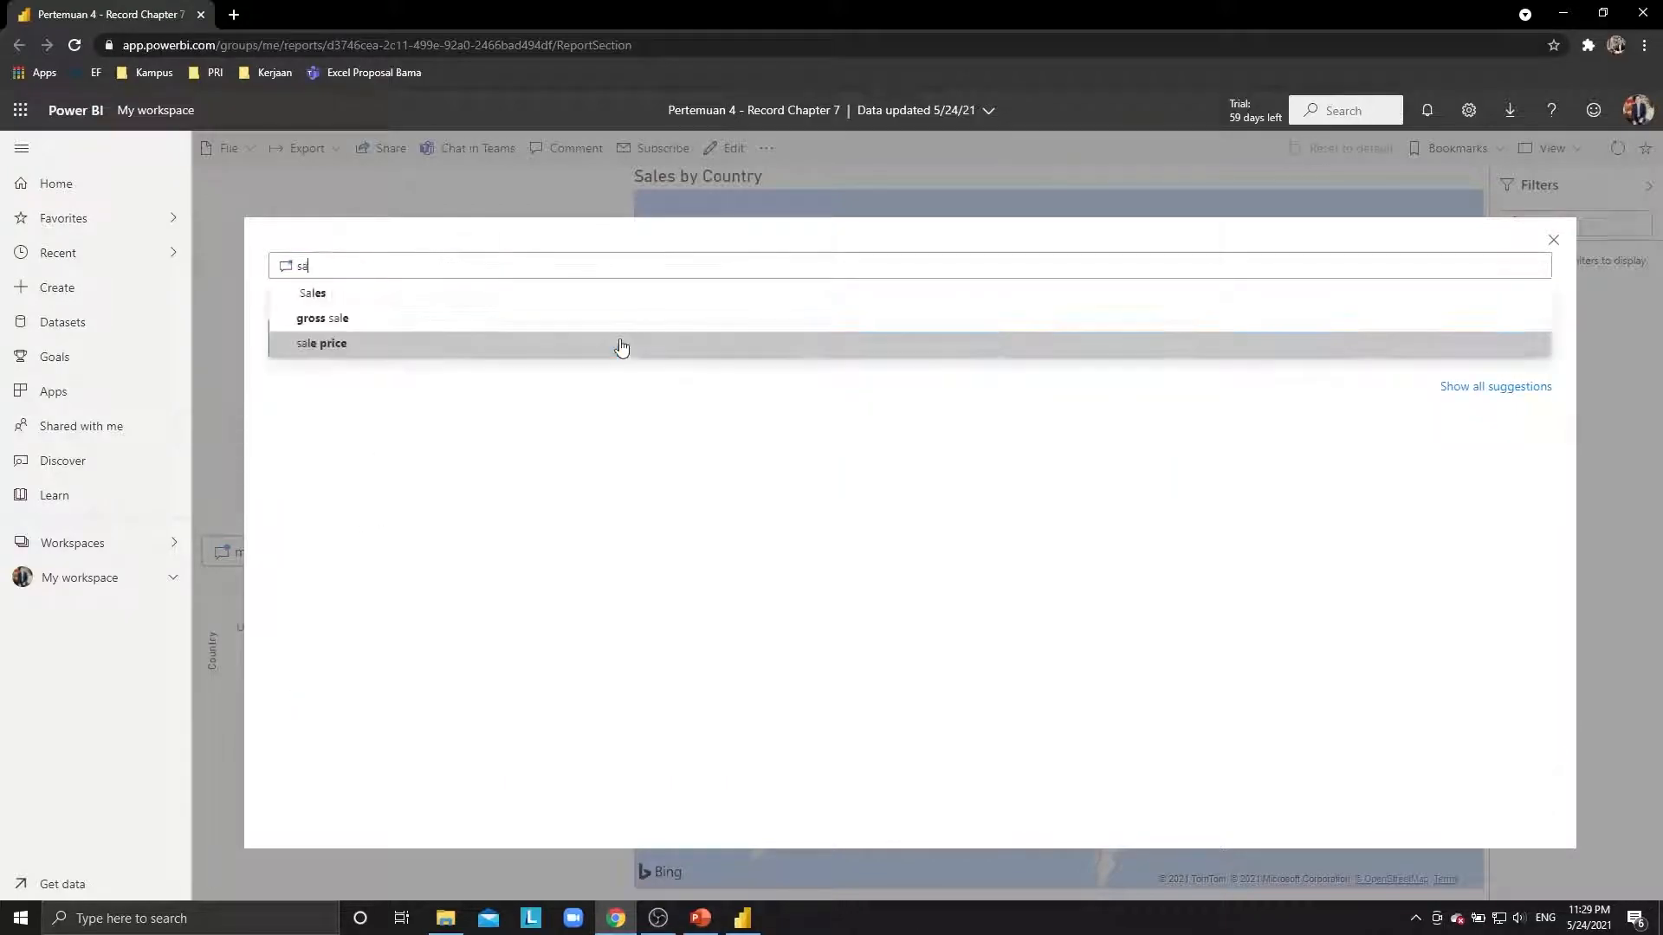
pyautogui.write('les maximum ')
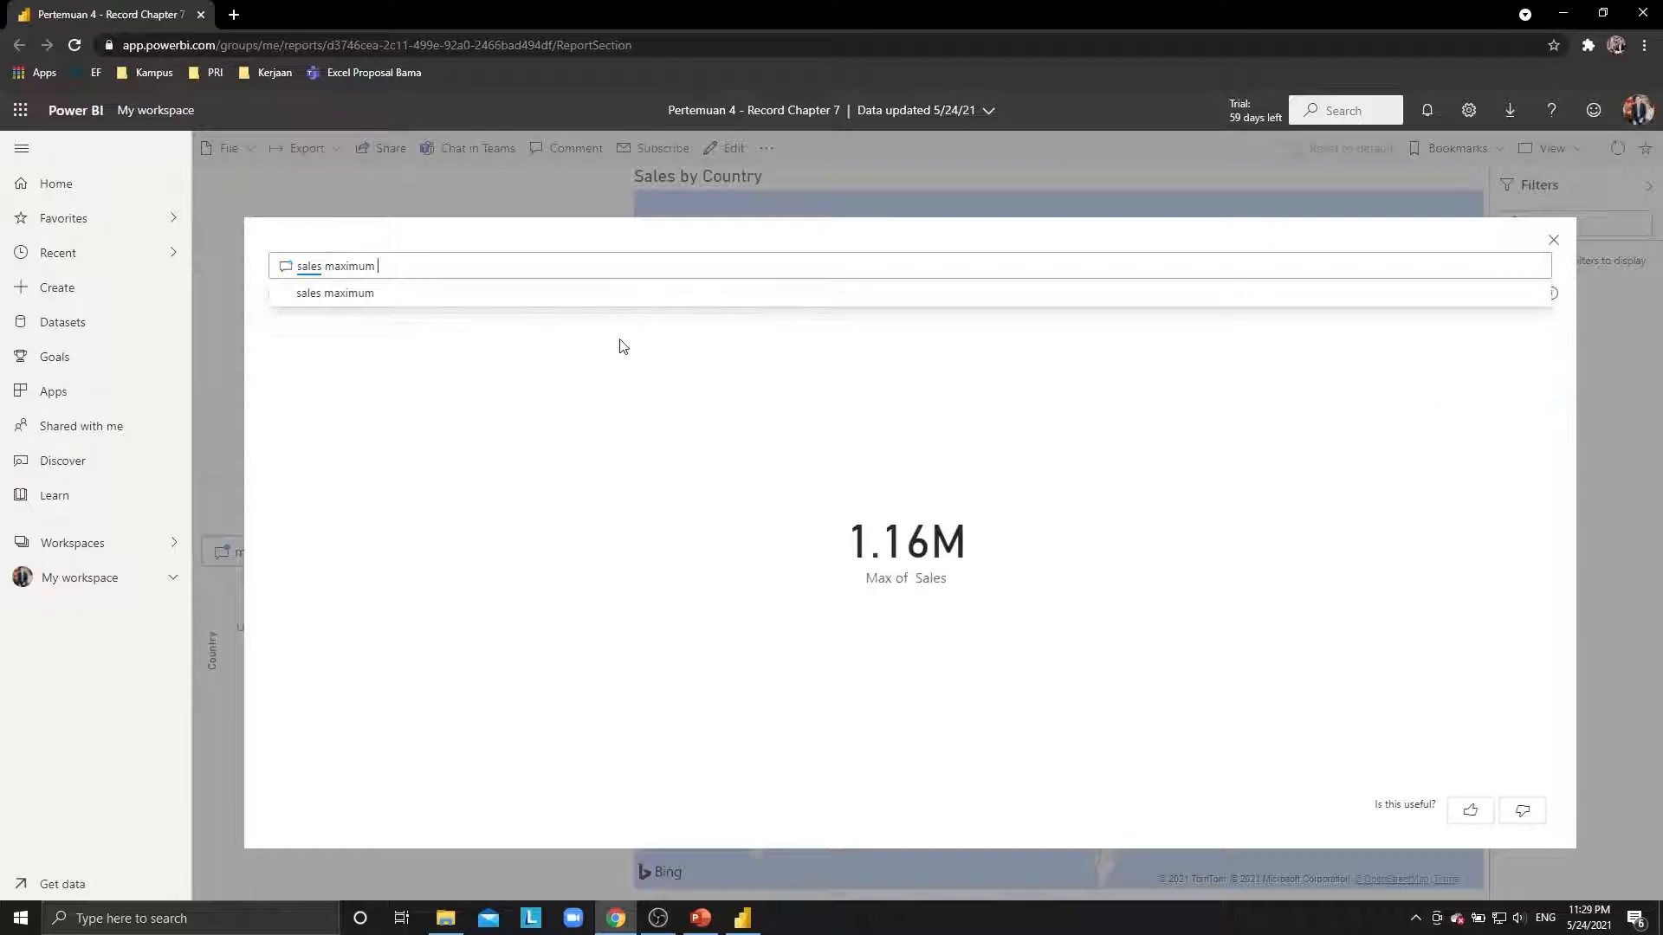
pyautogui.write('by')
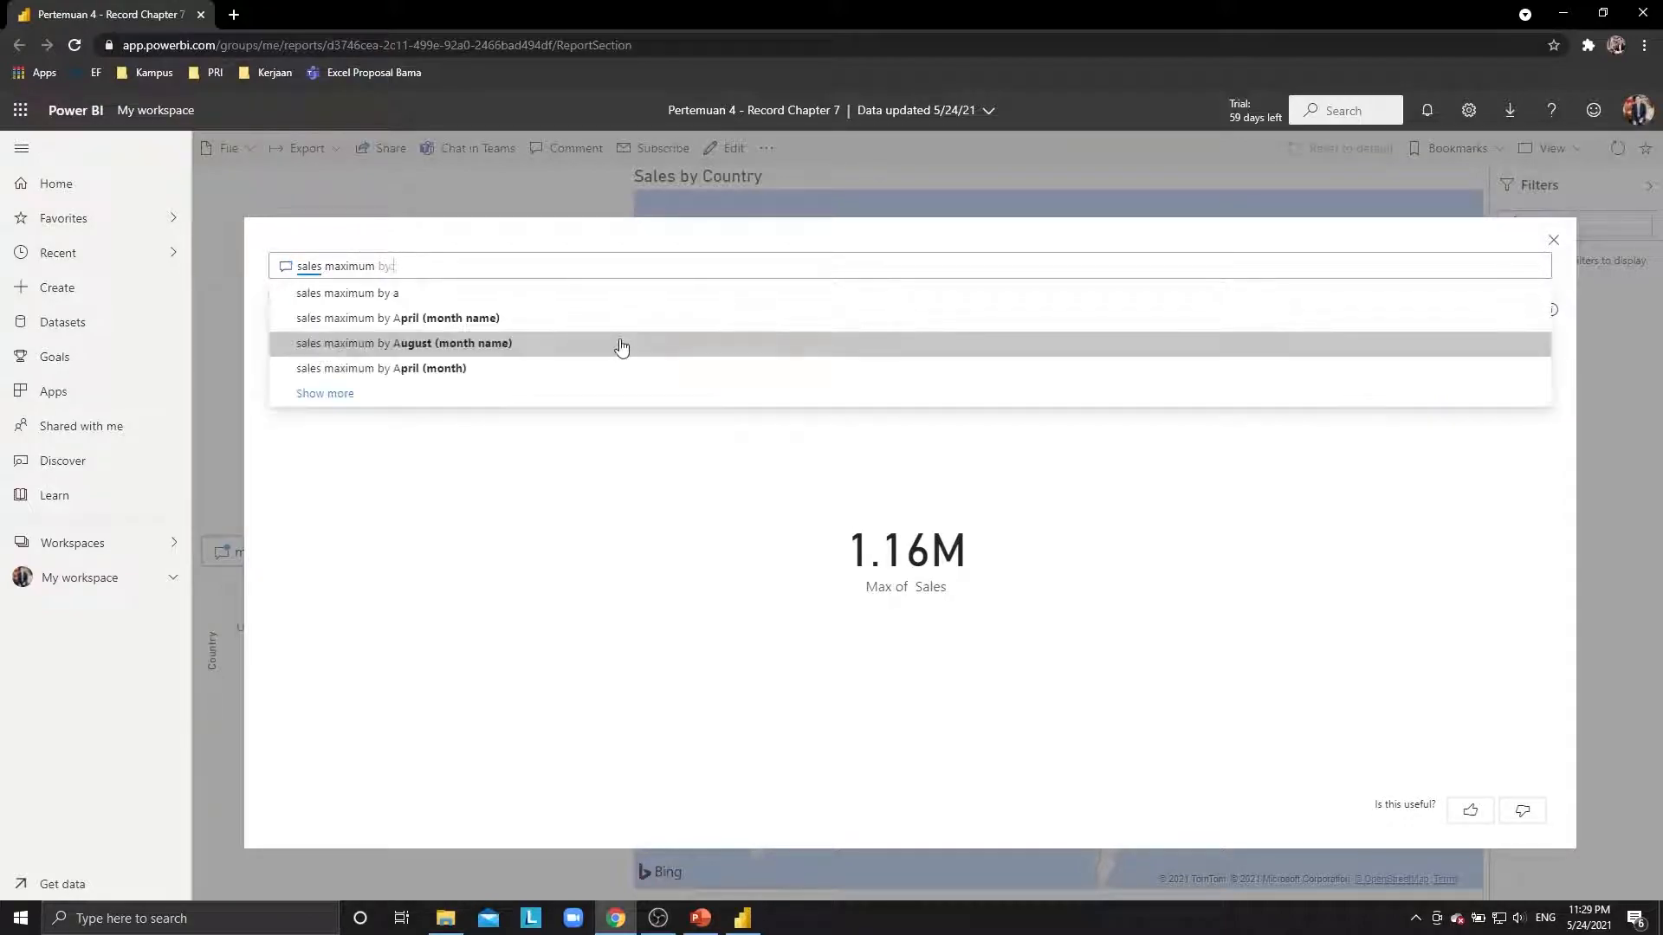
pyautogui.write(' canada')
pyautogui.press('Return')
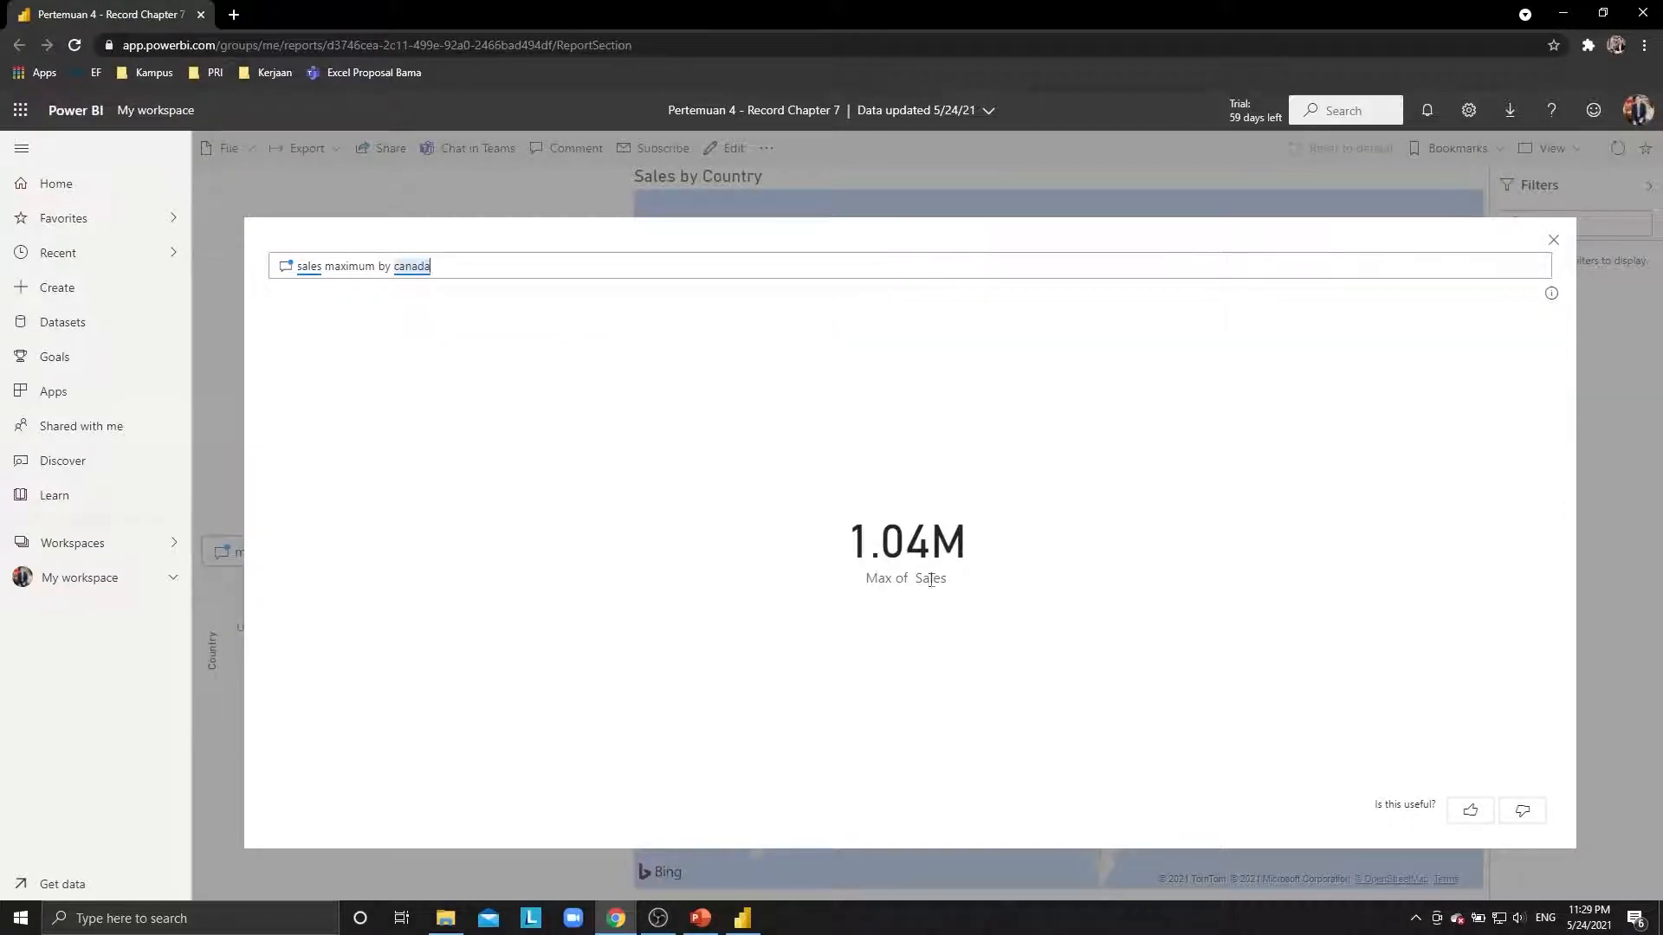
pyautogui.click(1559, 241)
pyautogui.click(1554, 240)
pyautogui.click(427, 552)
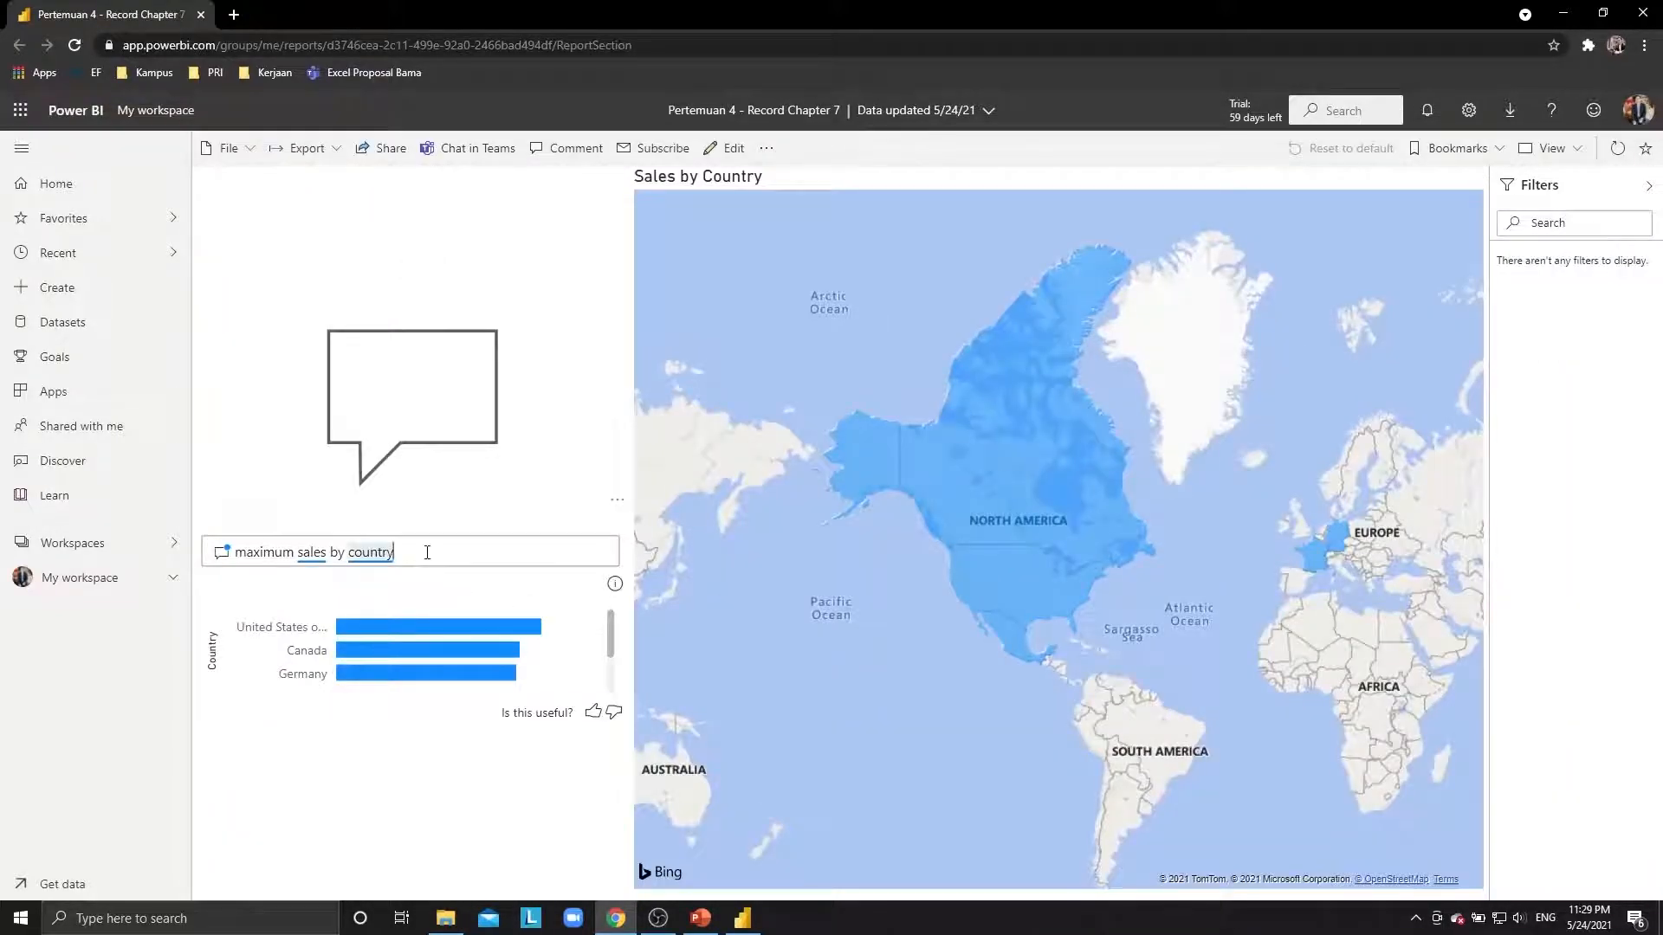
# Open the Financial Sample dashboard from My workspace.
pyautogui.click(170, 578)
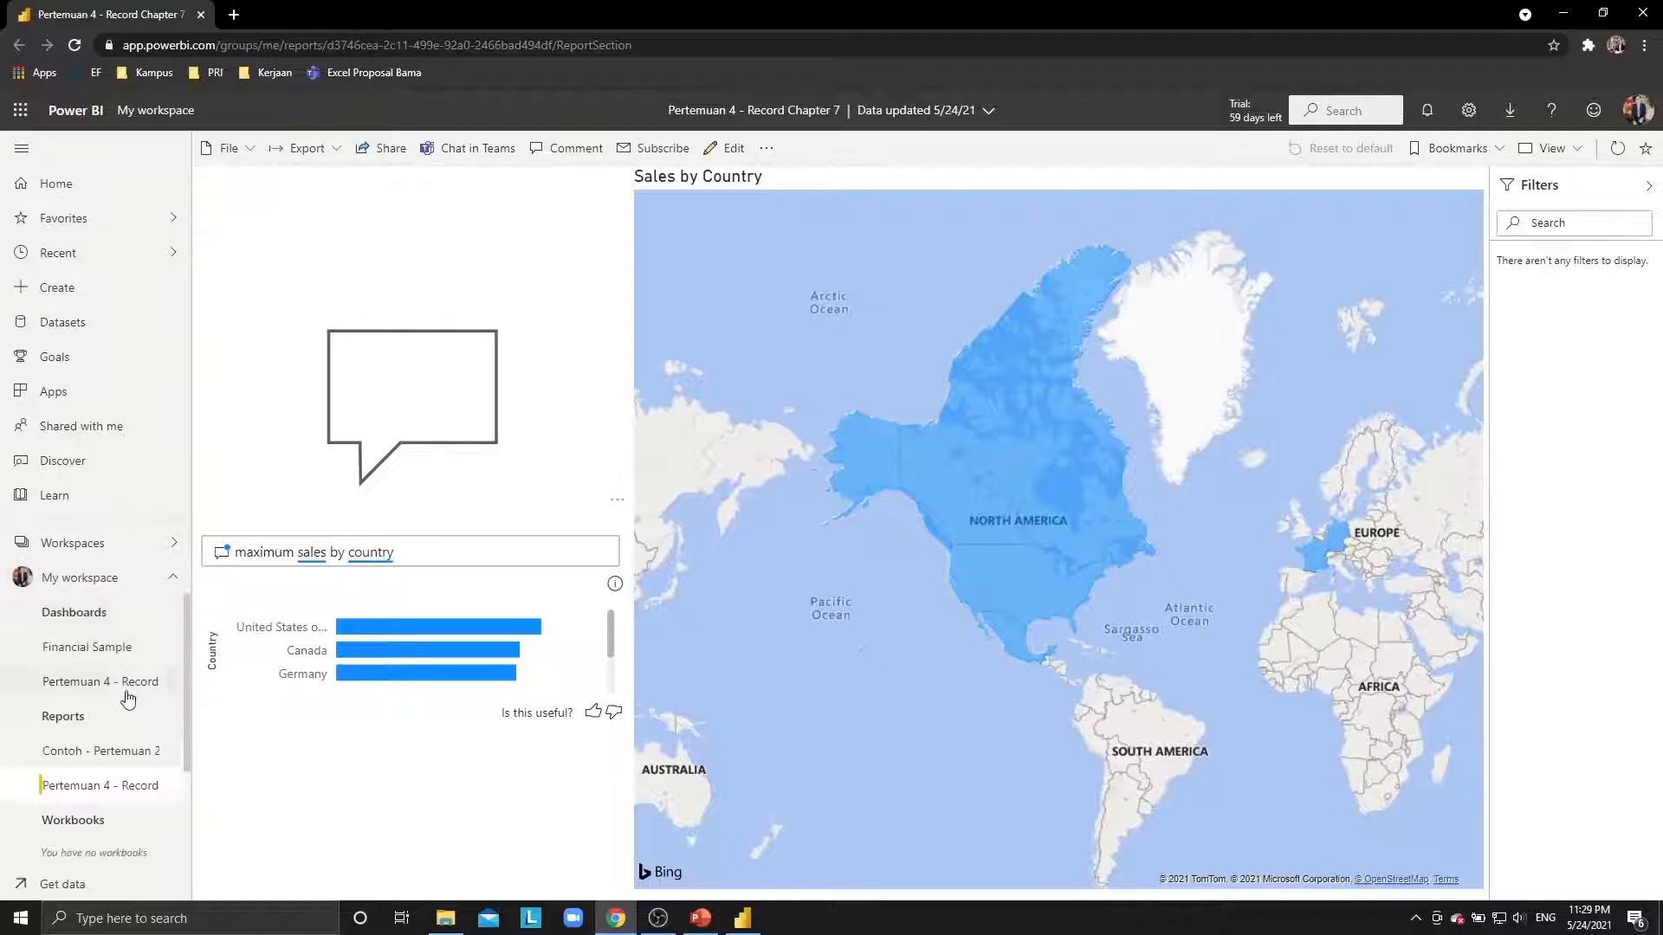
pyautogui.click(119, 657)
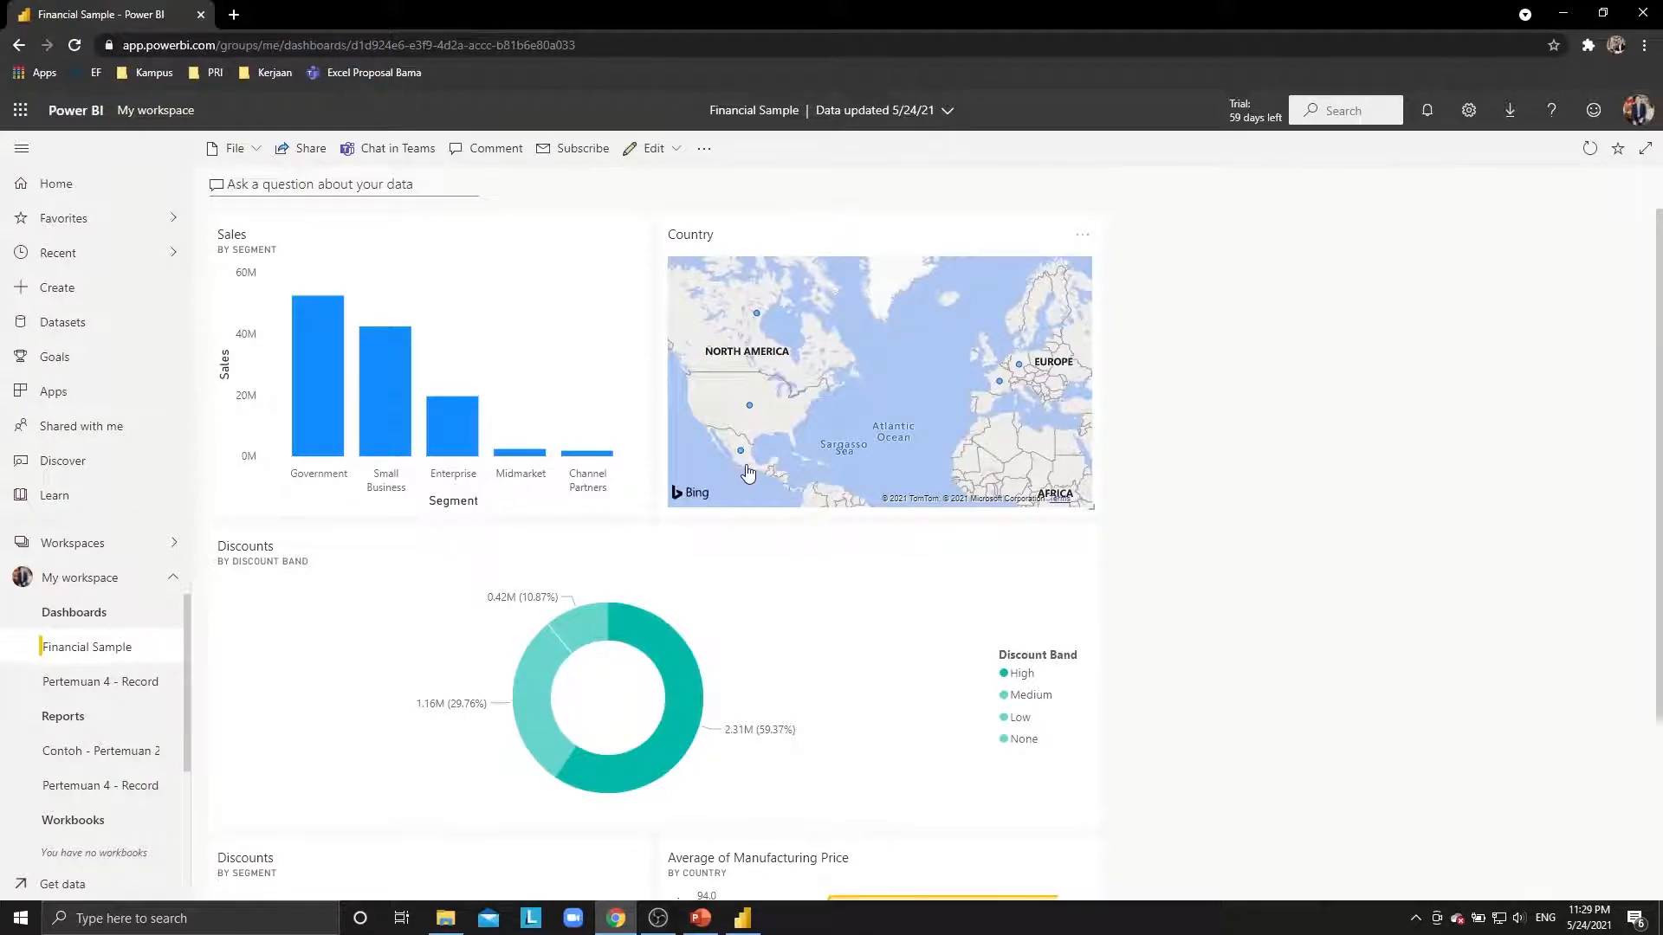
pyautogui.hotkey('alt', 'Tab')
pyautogui.hotkey('alt', 'Tab')
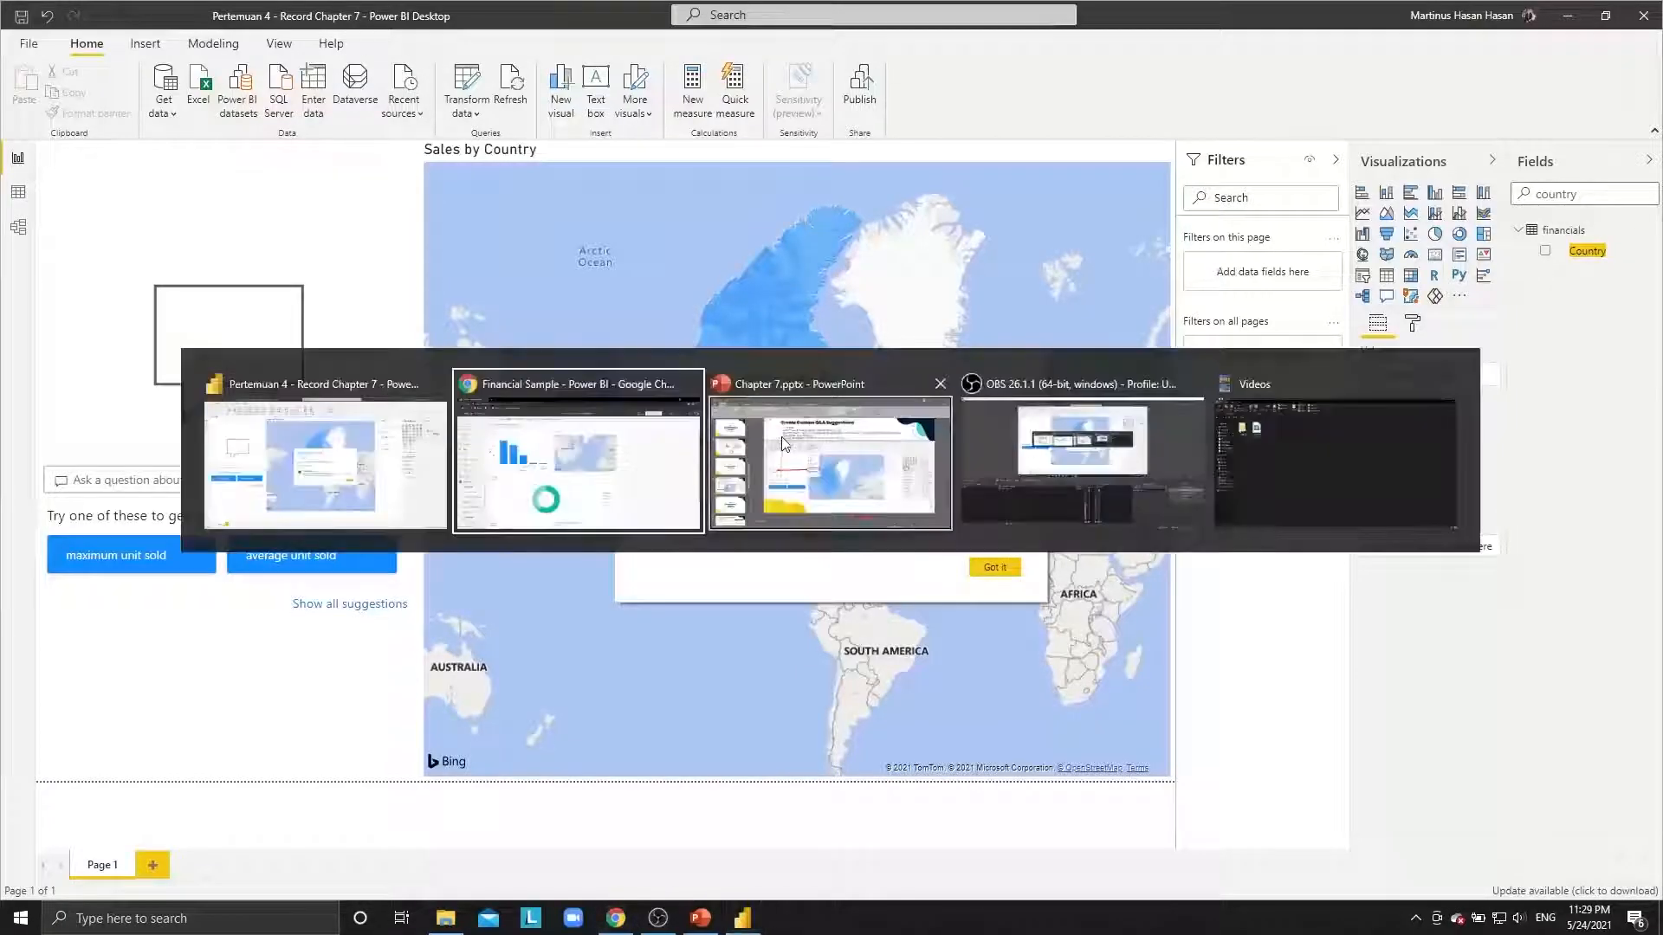
# Step through the deck from slide 12 to slide 14, Share Dashboards with Your Organization.
pyautogui.click(827, 444)
pyautogui.click(181, 605)
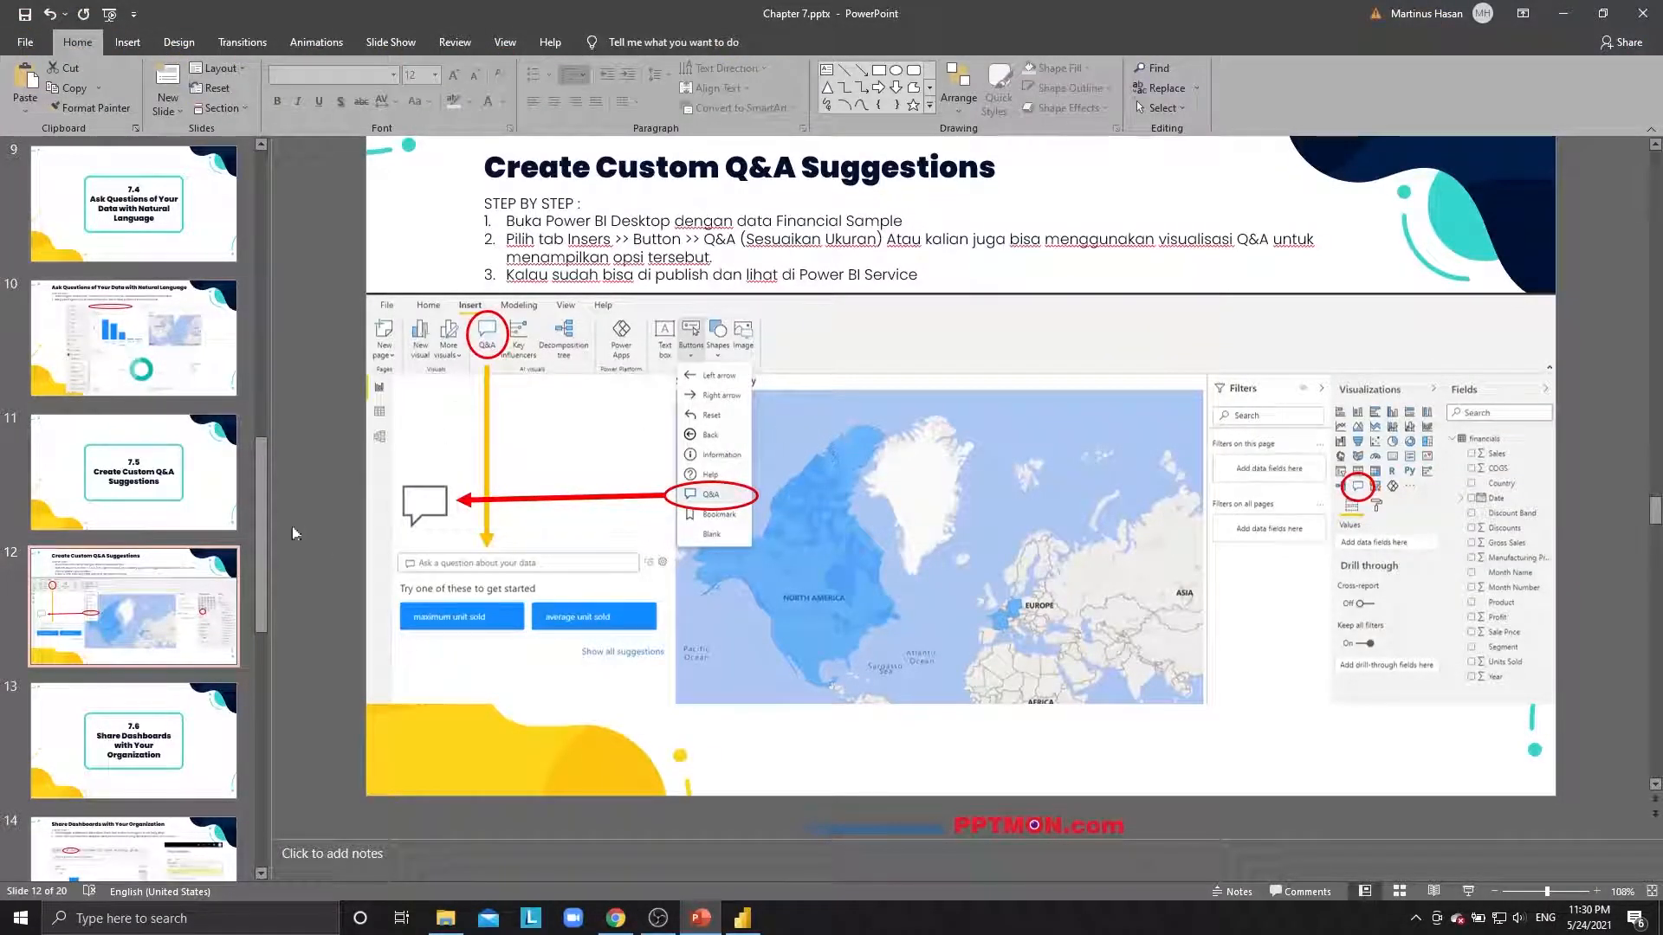
pyautogui.scroll(-2, 155, 641)
pyautogui.click(156, 641)
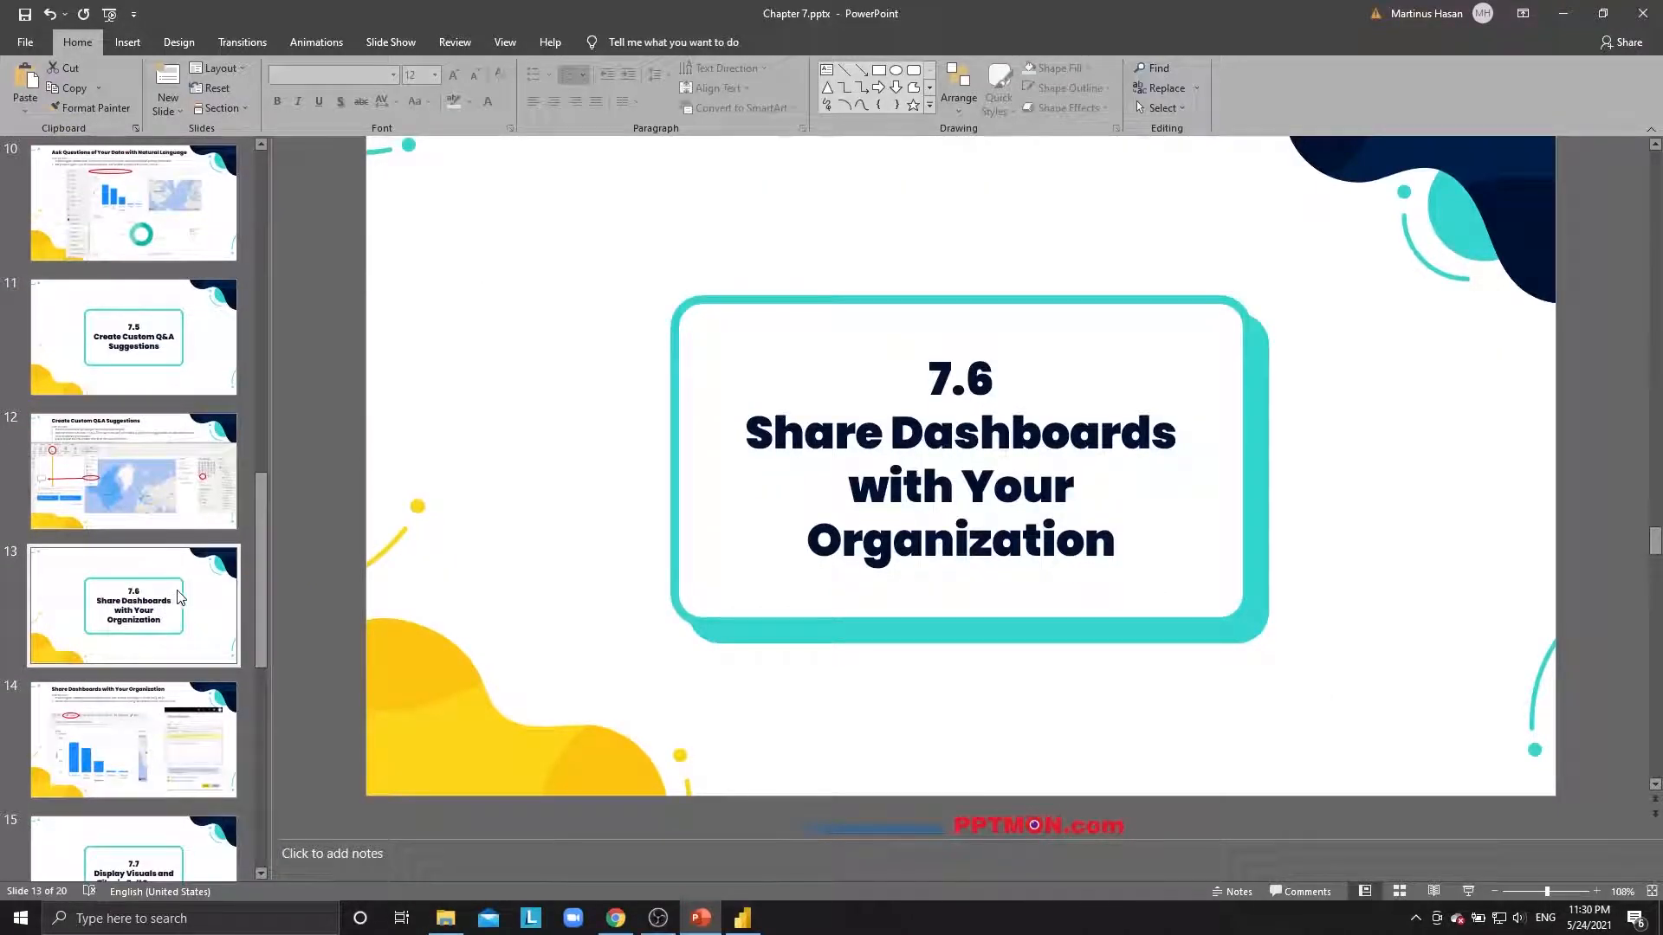
pyautogui.scroll(-2, 178, 598)
pyautogui.click(182, 598)
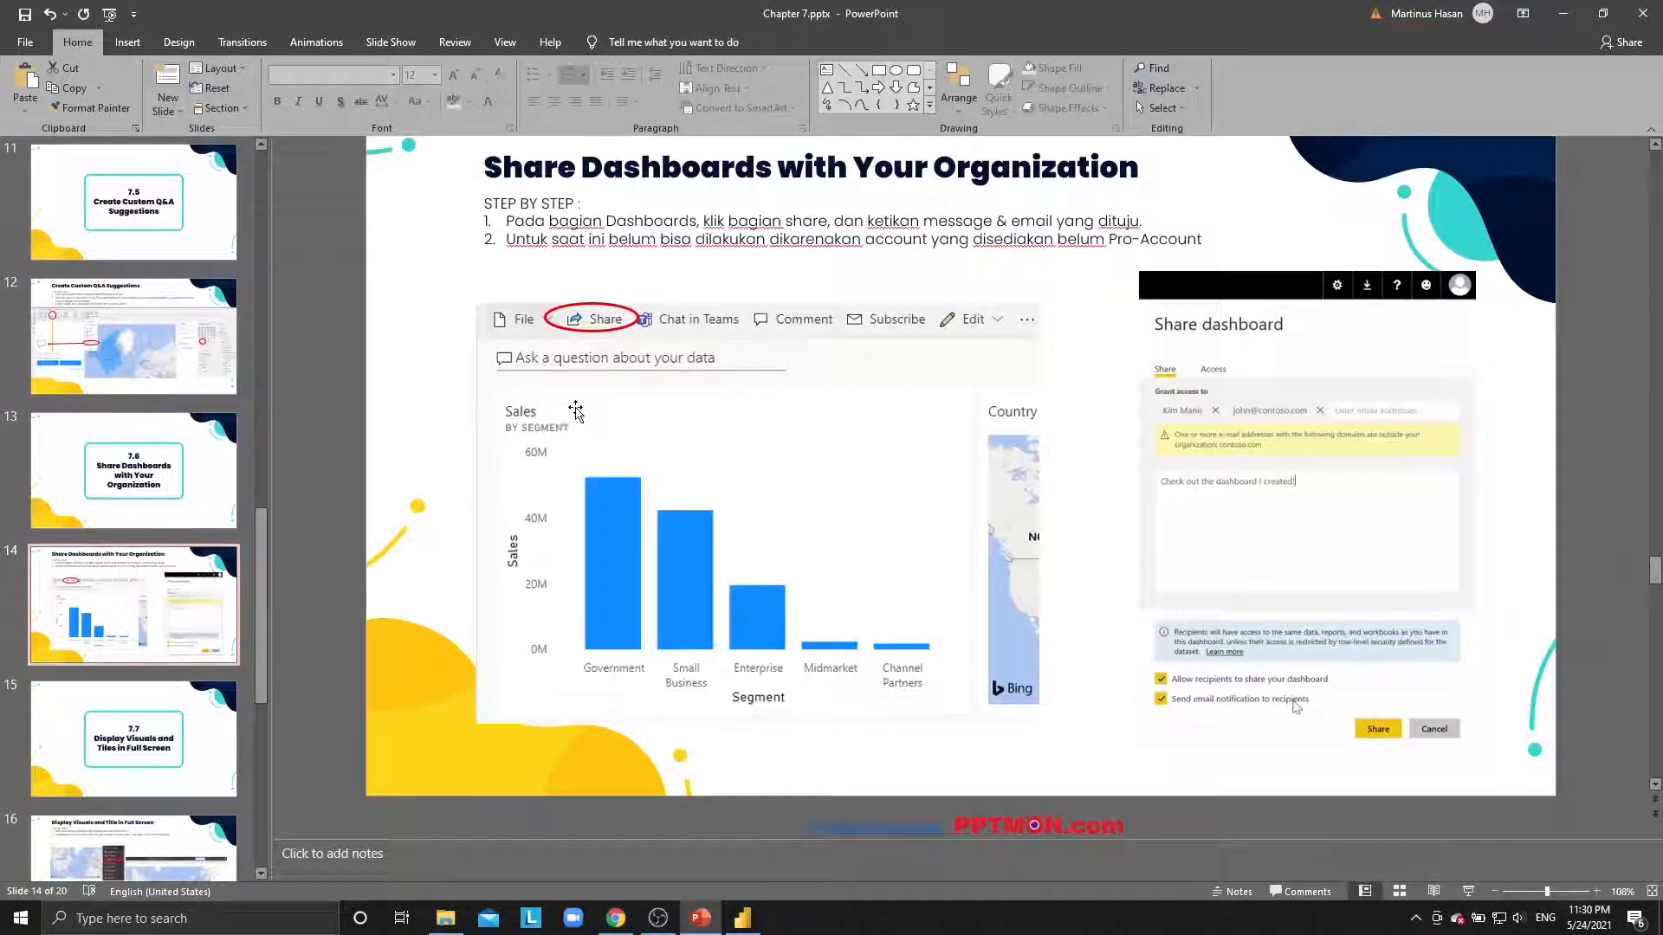
pyautogui.hotkey('alt', 'Tab')
pyautogui.hotkey('alt', 'Tab')
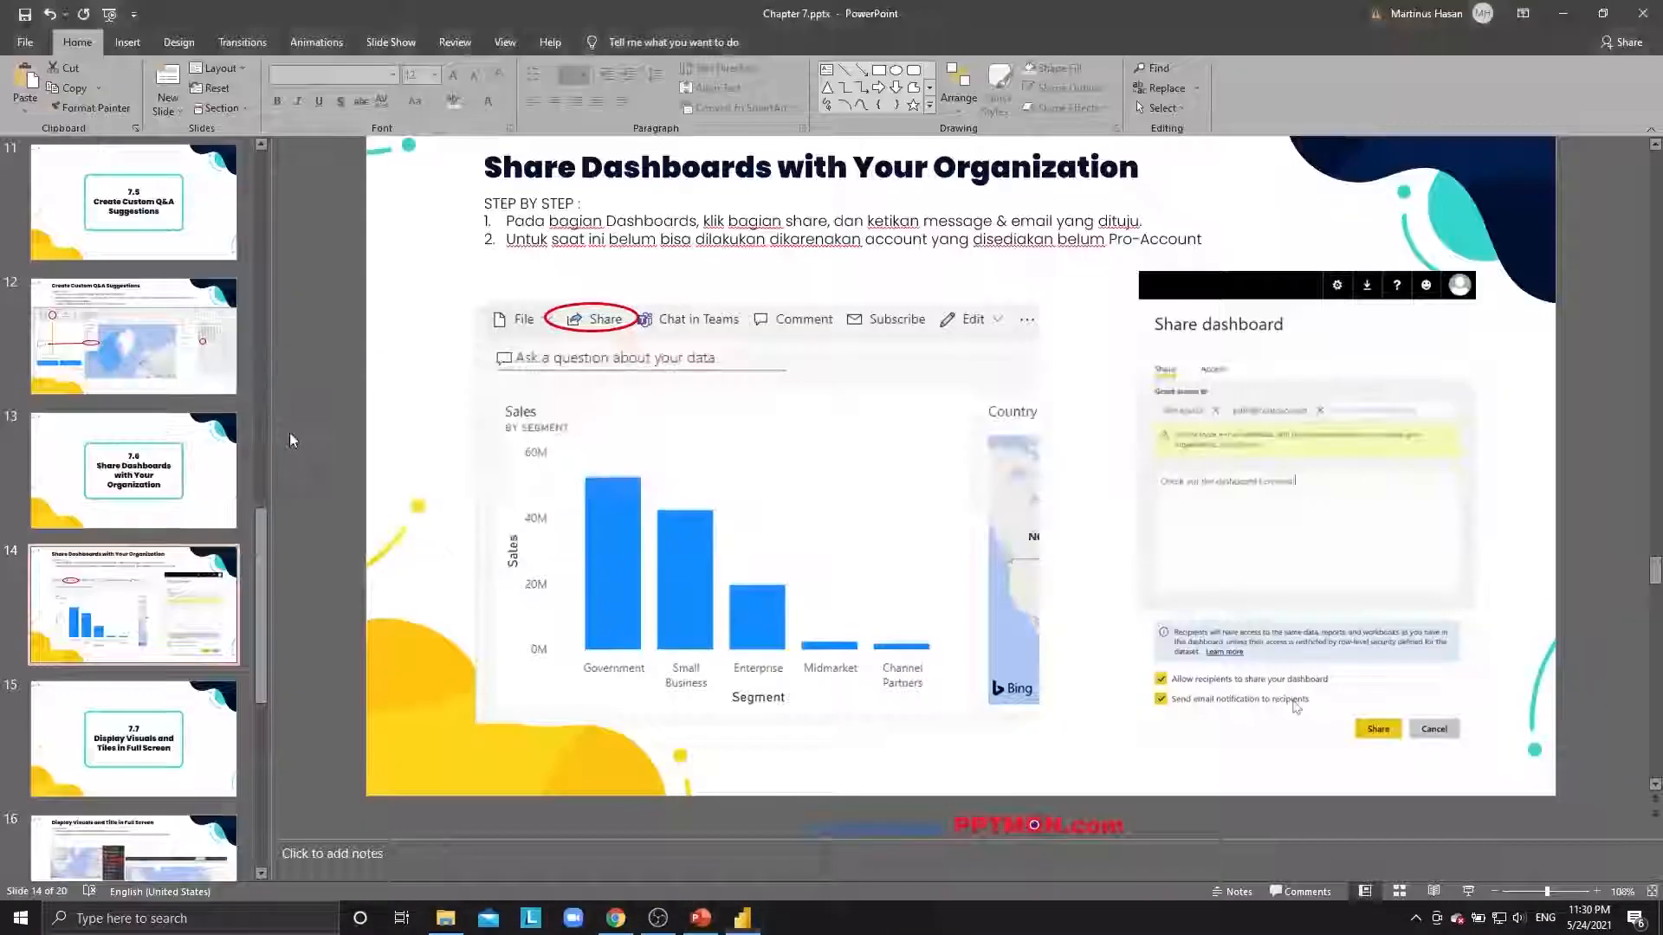
pyautogui.hotkey('alt', 'Tab')
pyautogui.hotkey('alt', 'Tab')
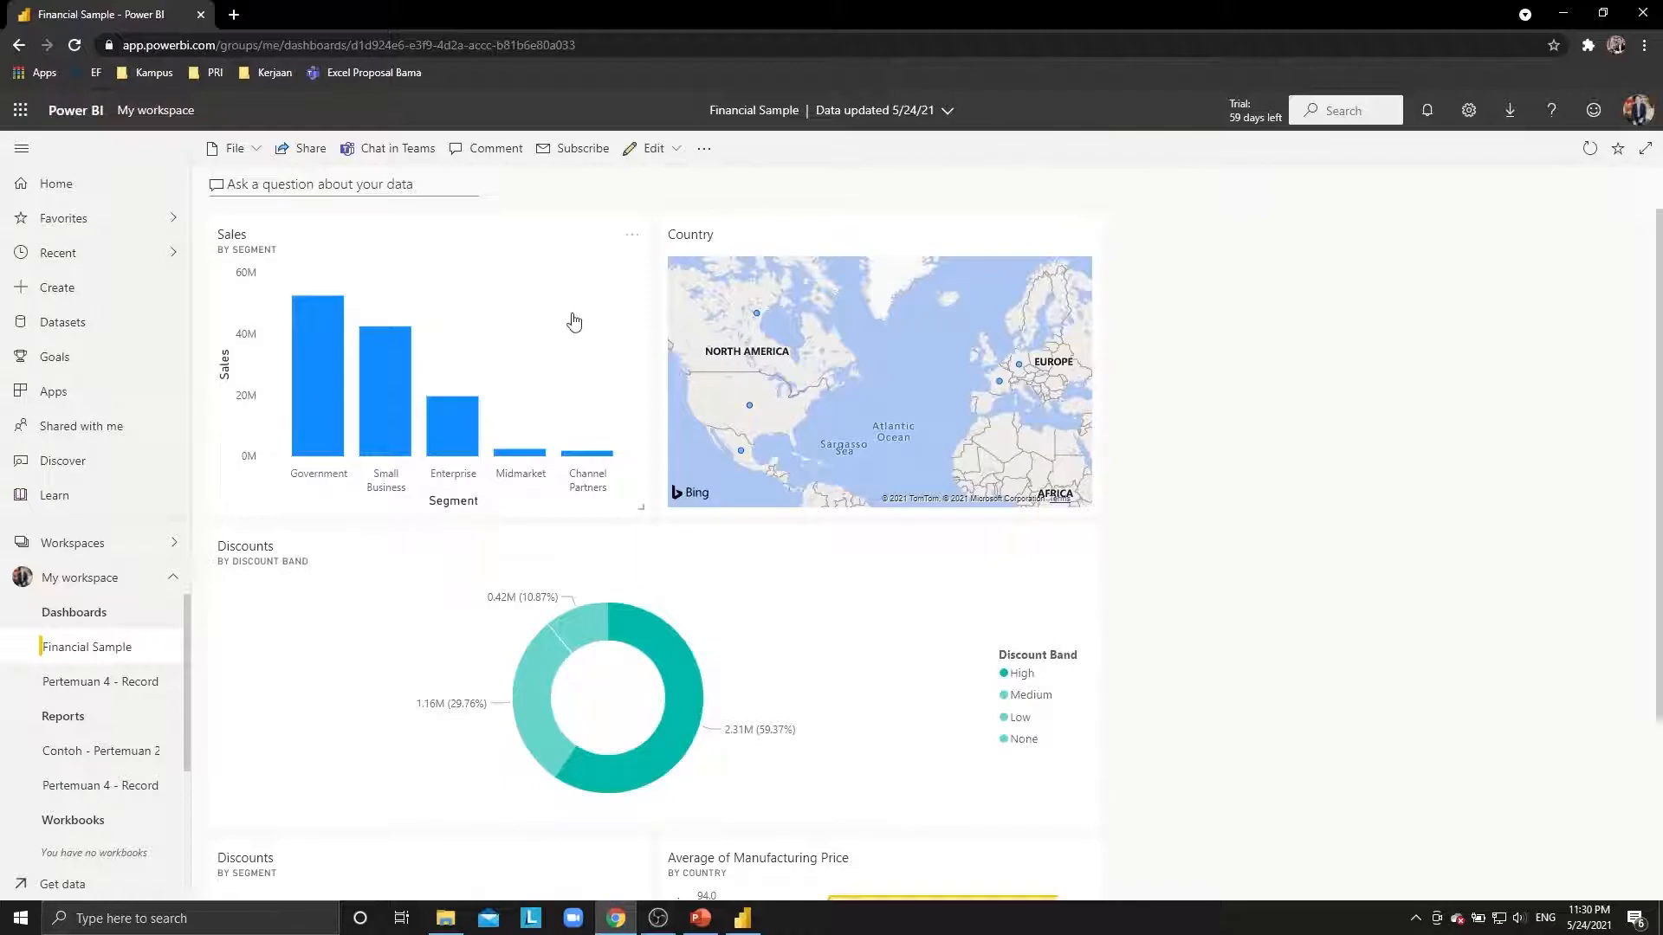
# Open sharing for the Financial Sample dashboard and add the colleague's e-mail as recipient.
pyautogui.click(304, 151)
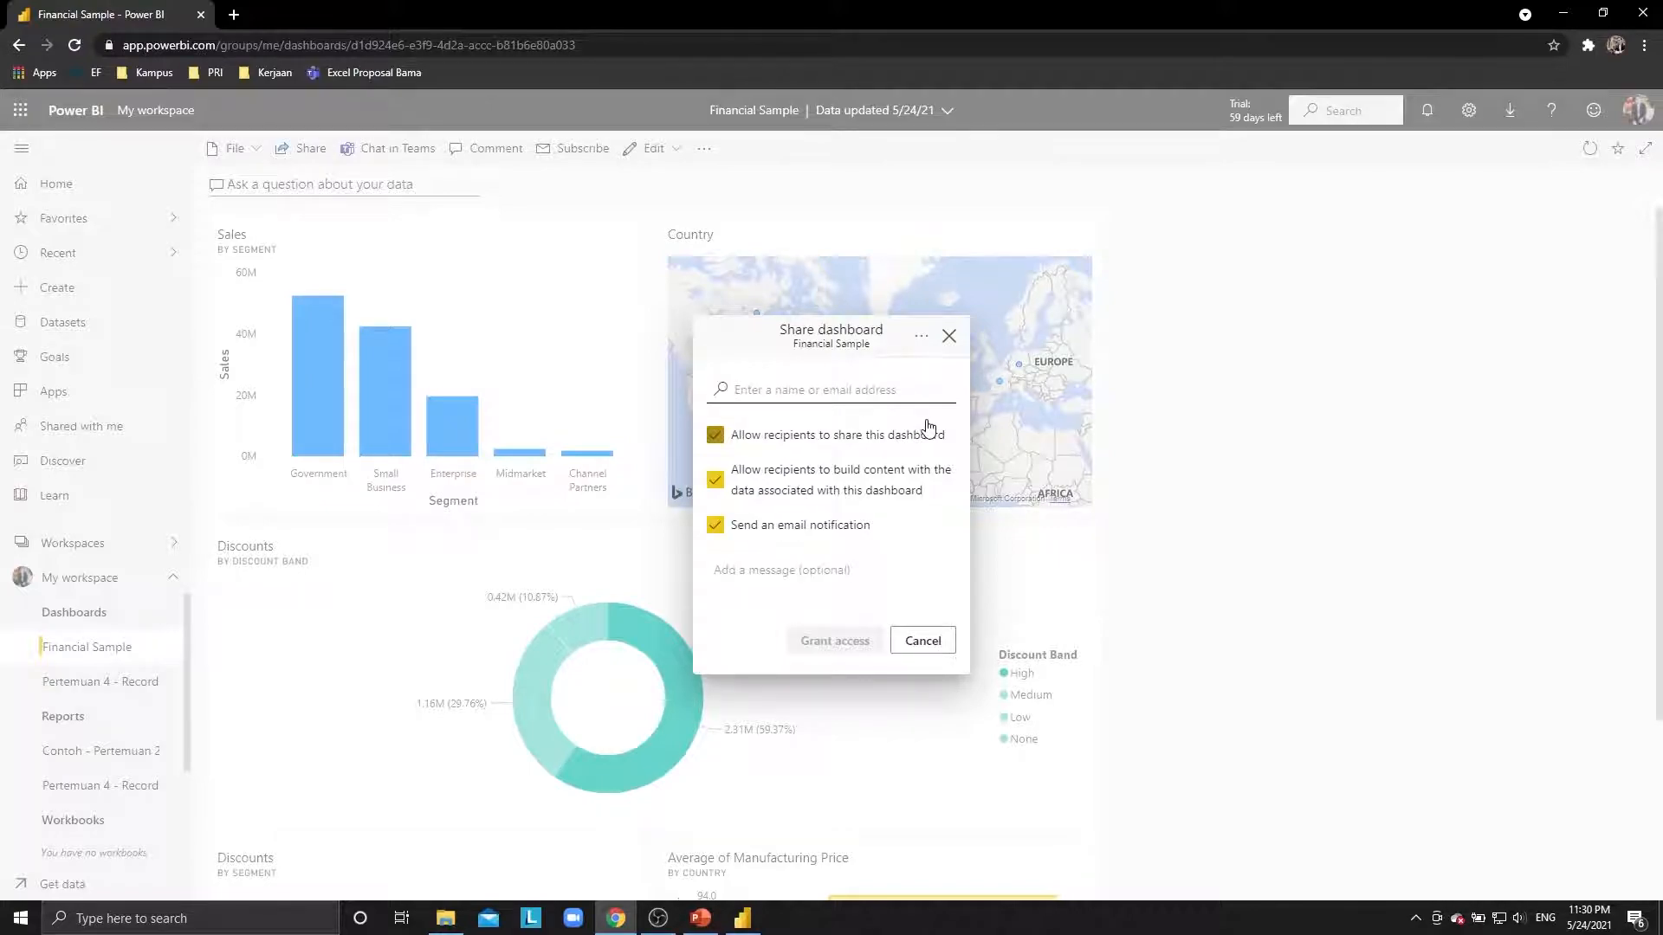
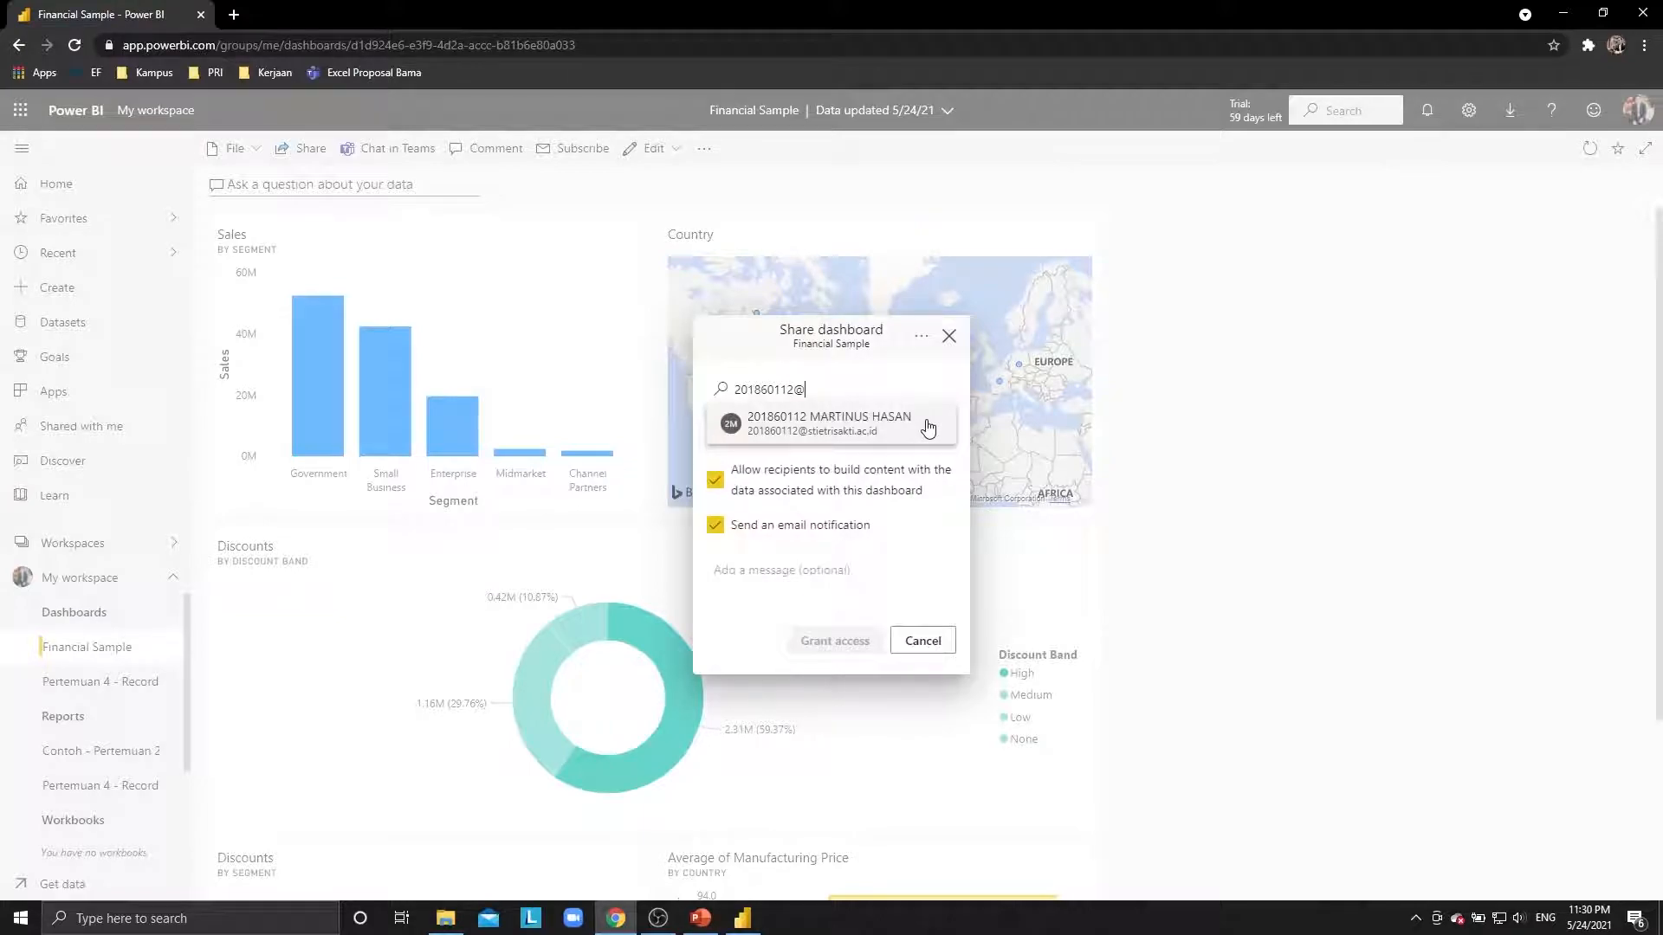
pyautogui.click(825, 426)
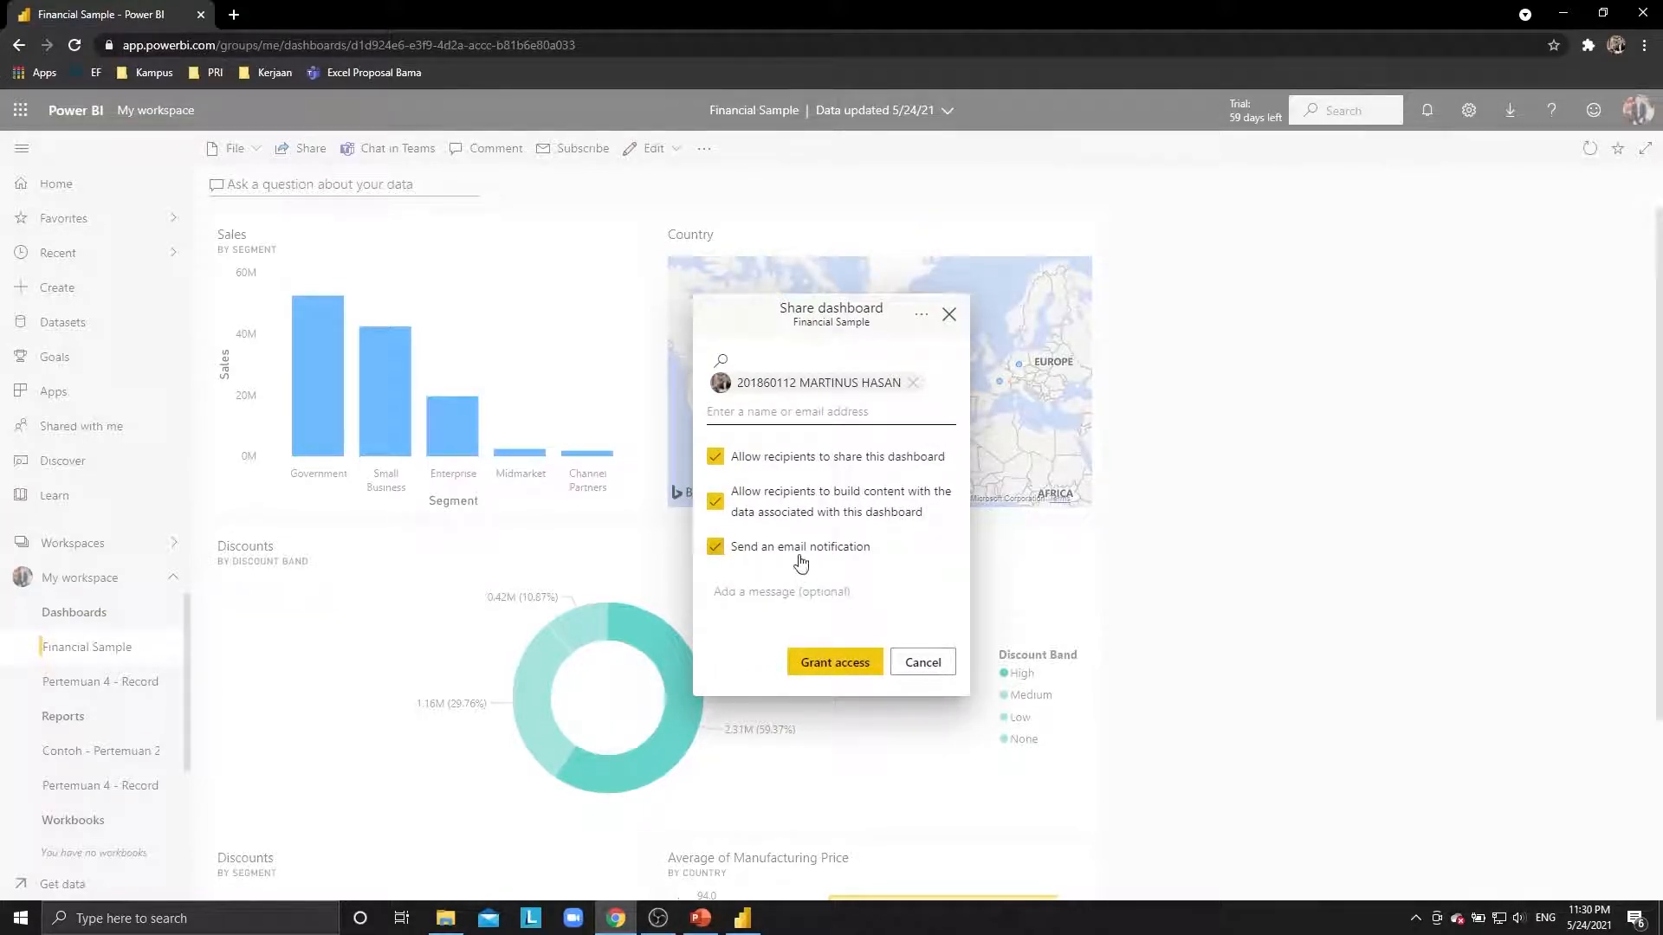
# Write a note addressed to the colleague about the marketing strategy data, then grant access.
pyautogui.click(817, 598)
pyautogui.write('Ini')
pyautogui.hotkey('ctrl', 'a')
pyautogui.write('Dear mart')
pyautogui.press('BackSpace')
pyautogui.press('BackSpace')
pyautogui.press('BackSpace')
pyautogui.press('BackSpace')
pyautogui.write('Martin, ini adalah Data yang anda butuhkan untuk k')
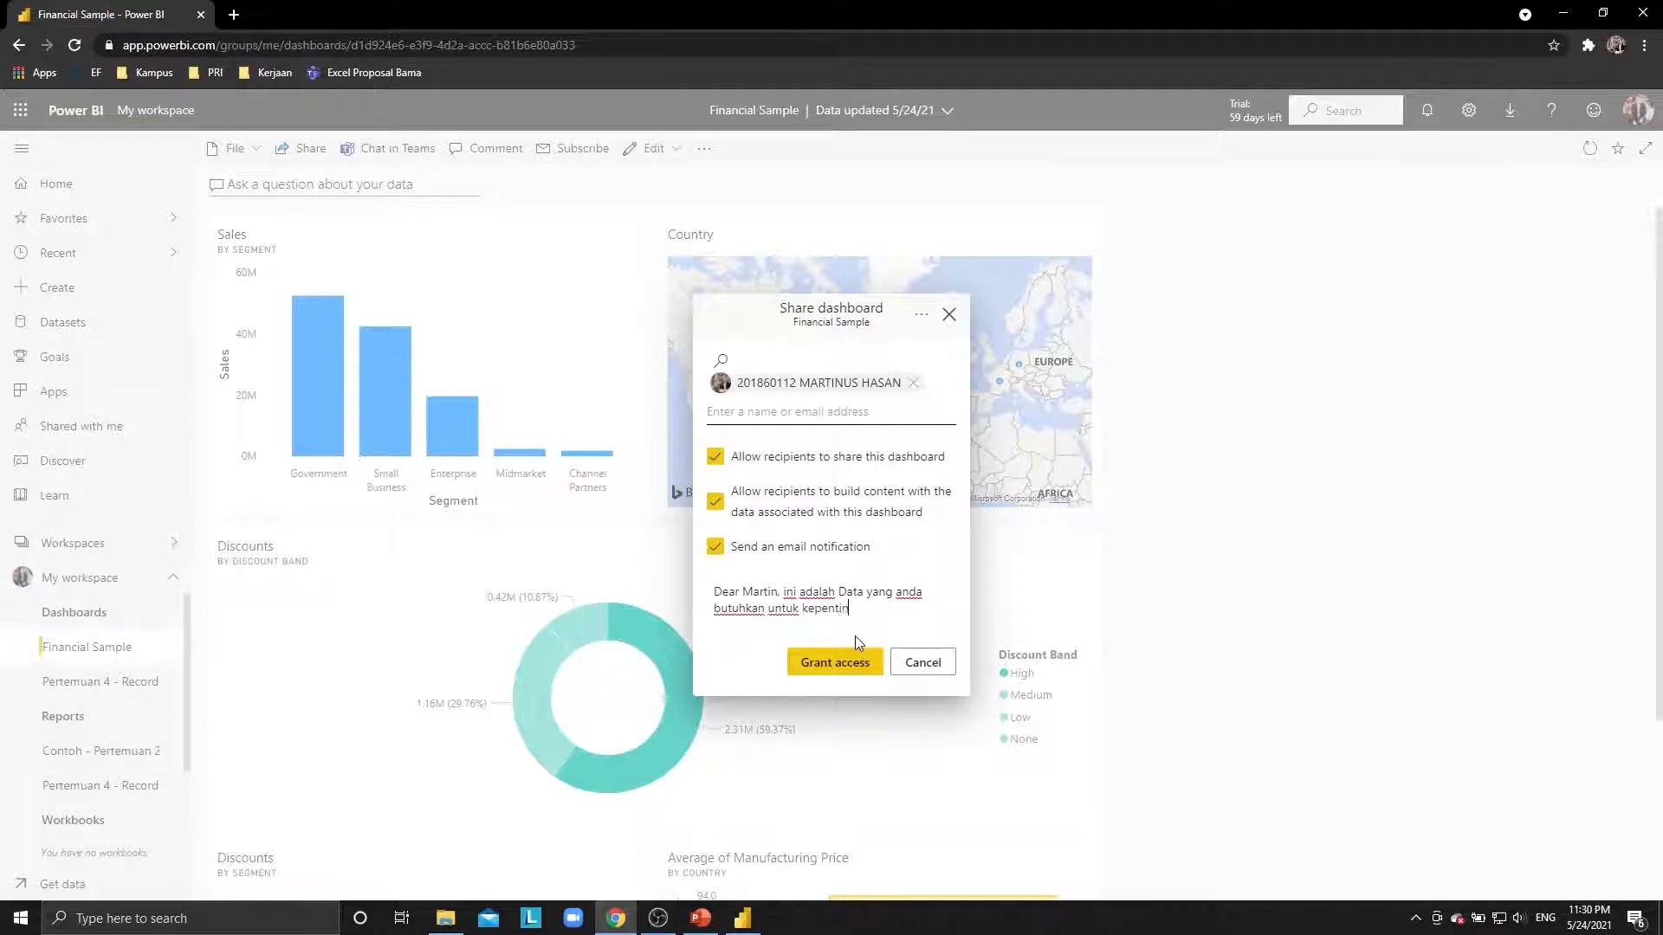
pyautogui.write('epentingan strategi marketing')
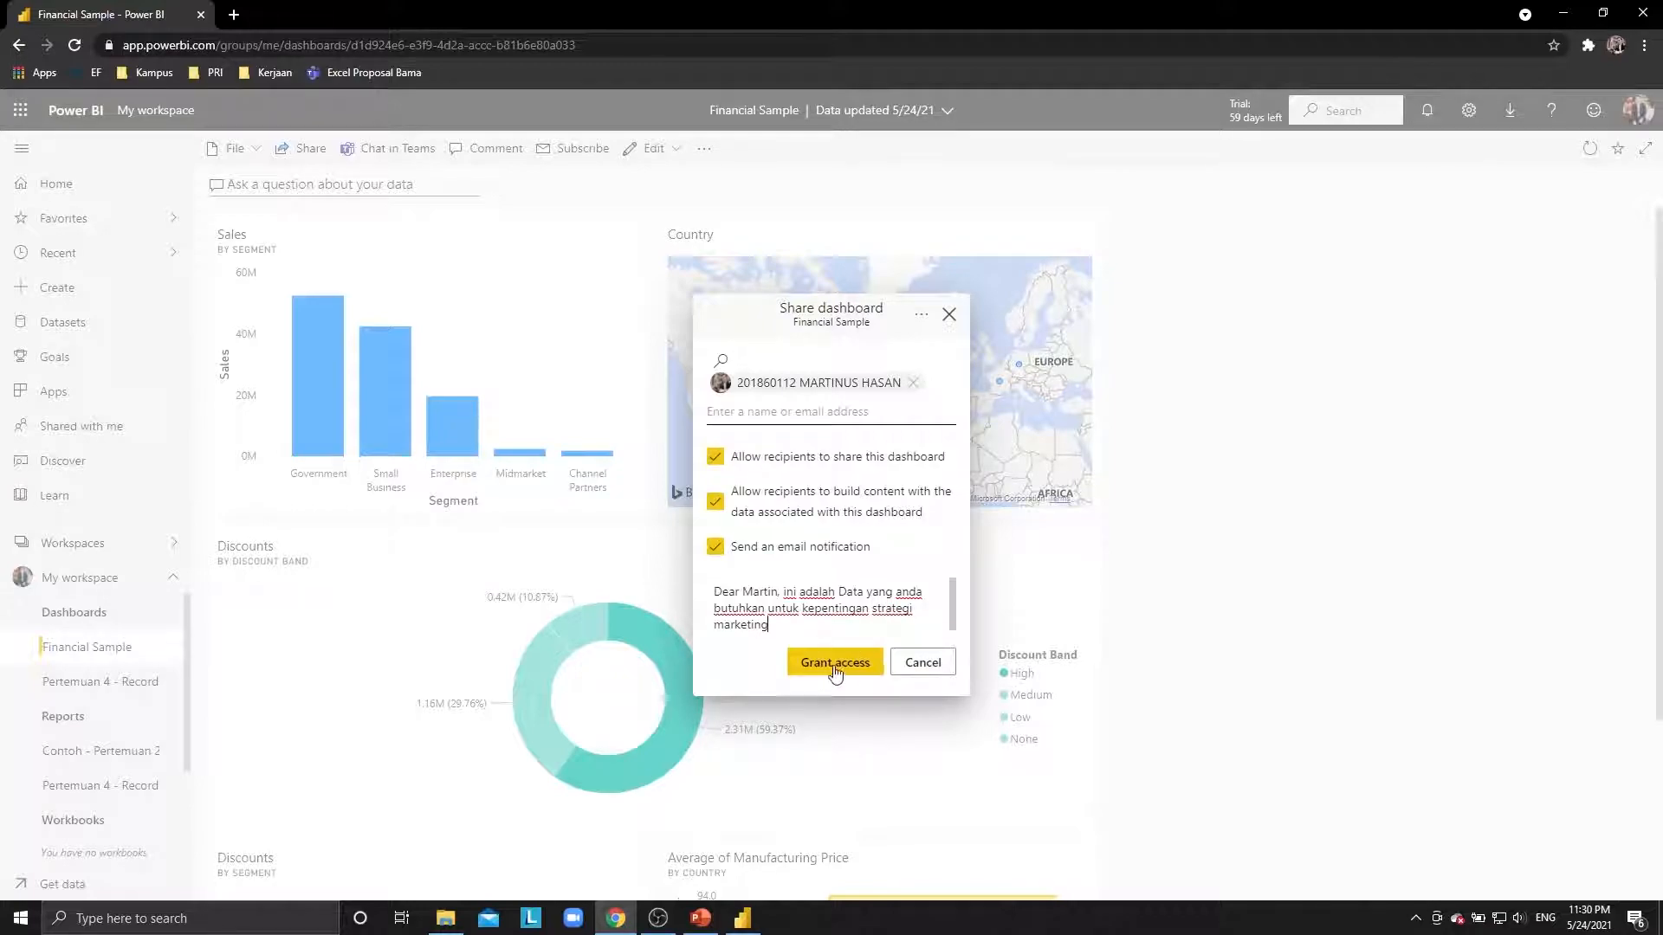
pyautogui.click(836, 667)
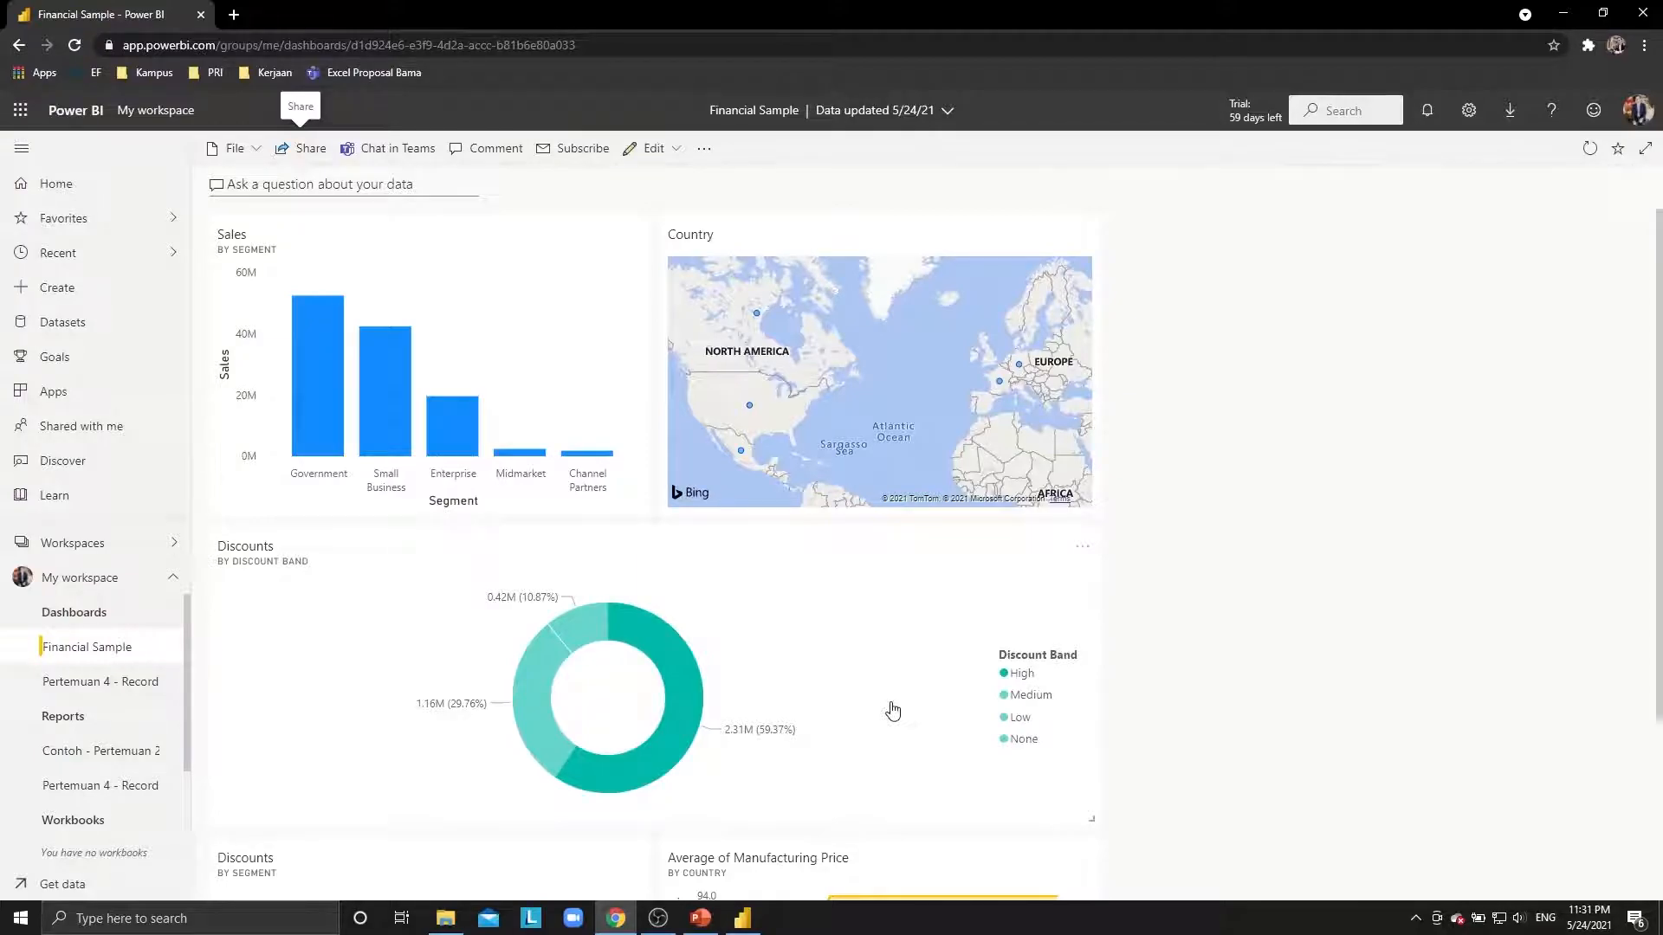
pyautogui.hotkey('alt', 'Tab')
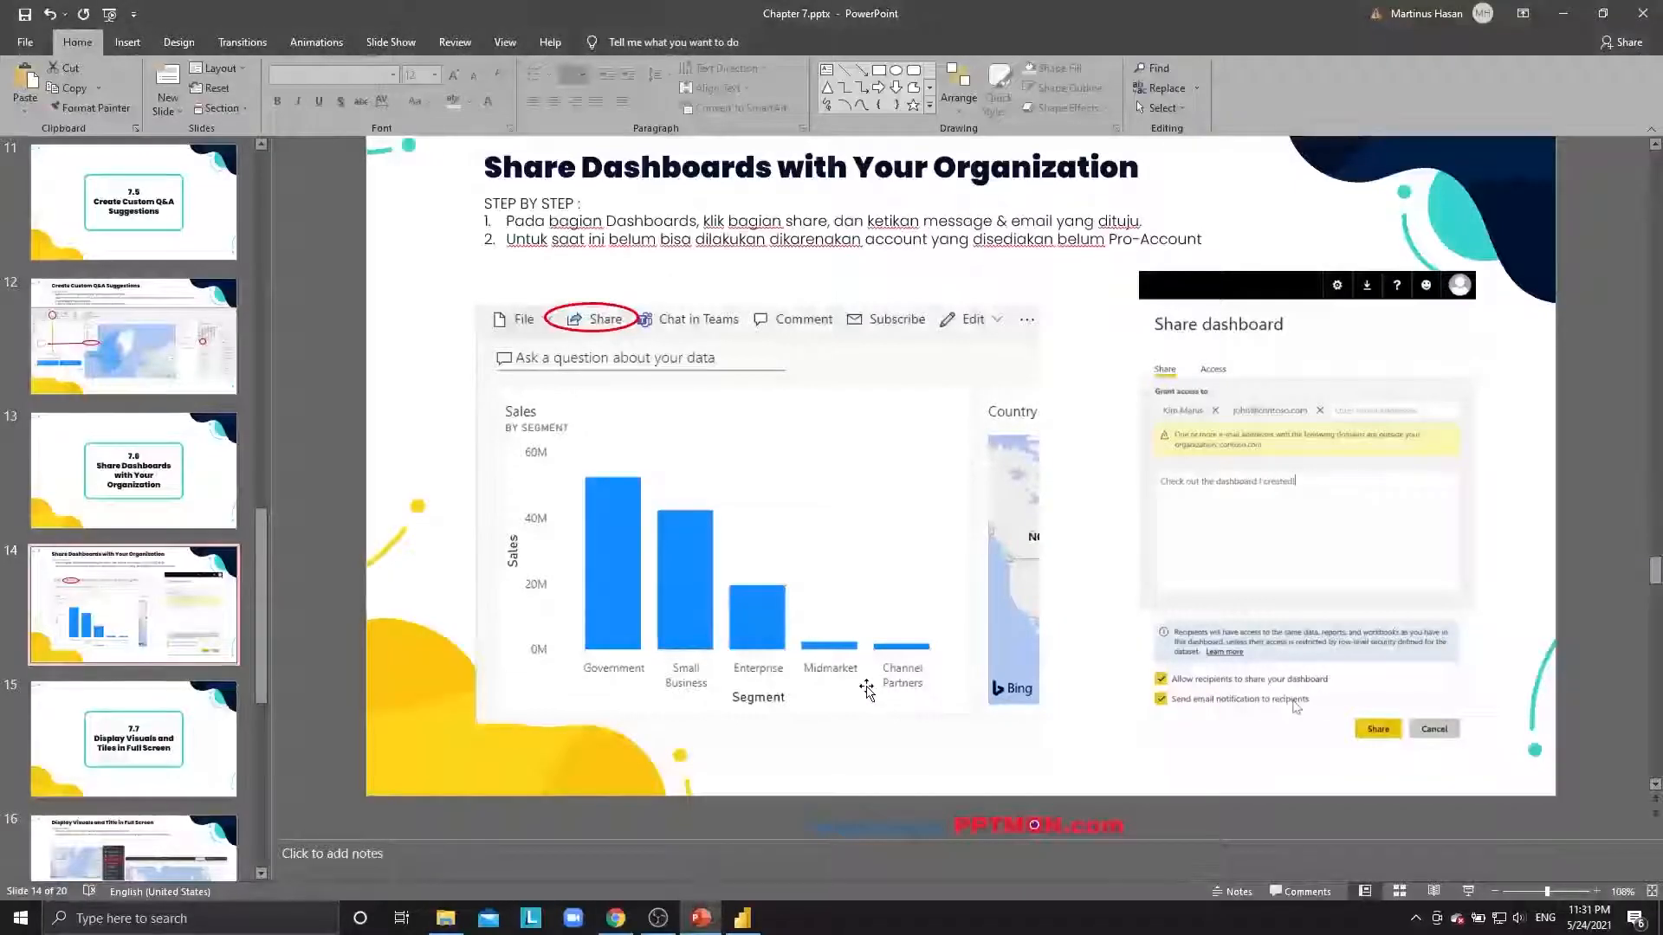
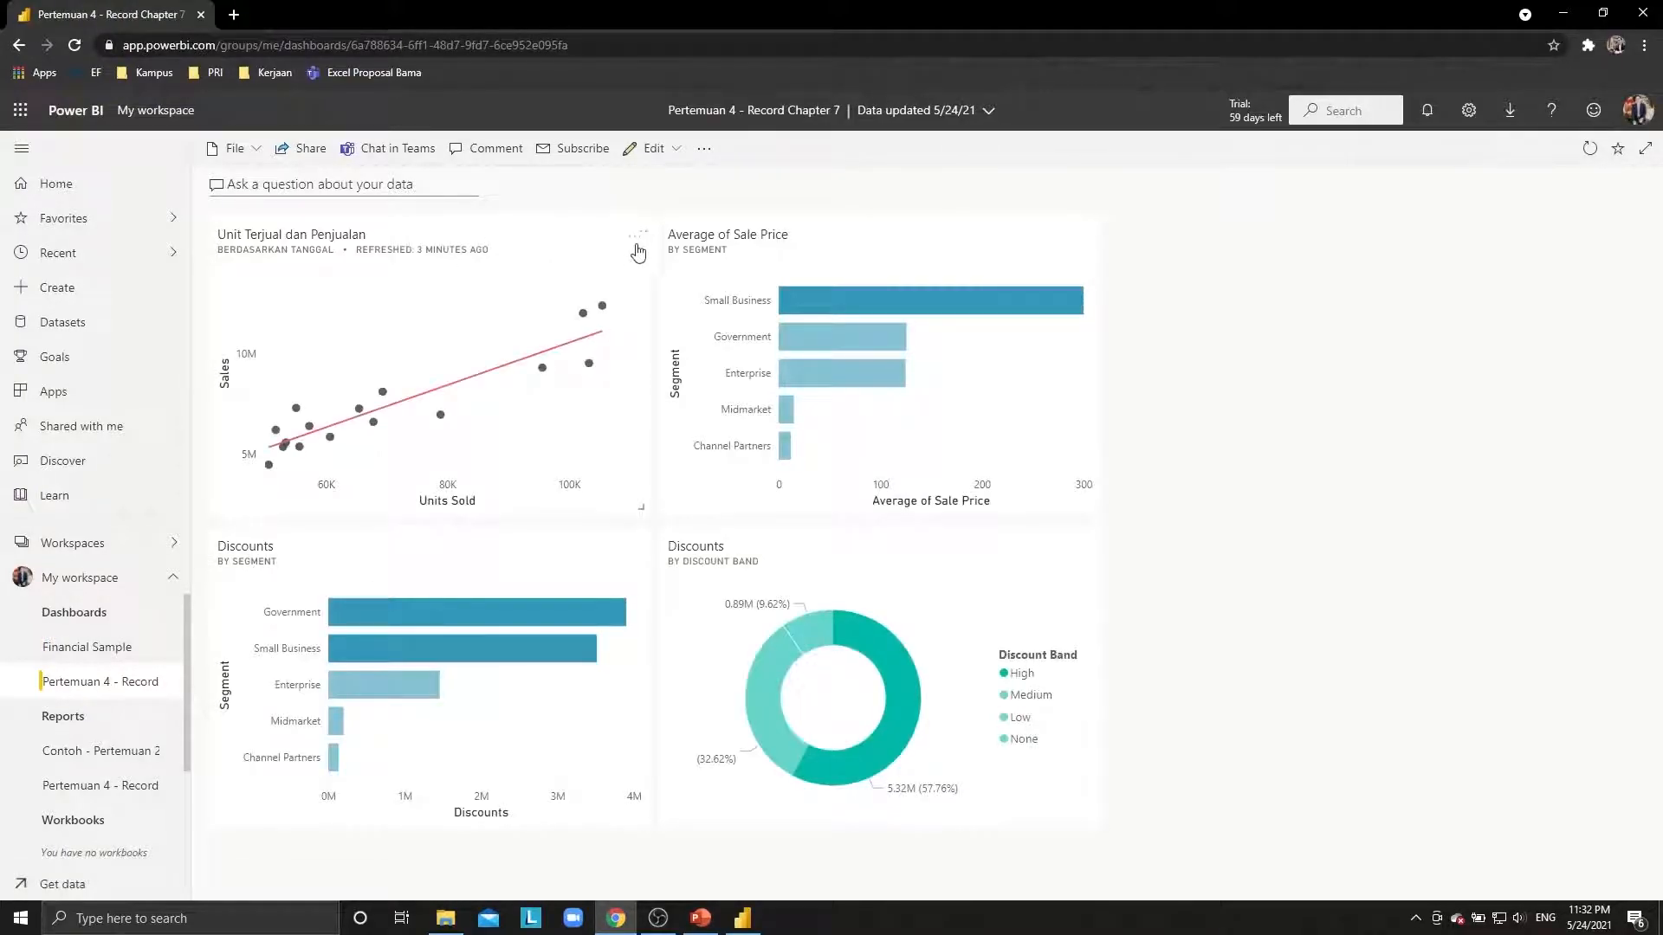
pyautogui.click(642, 235)
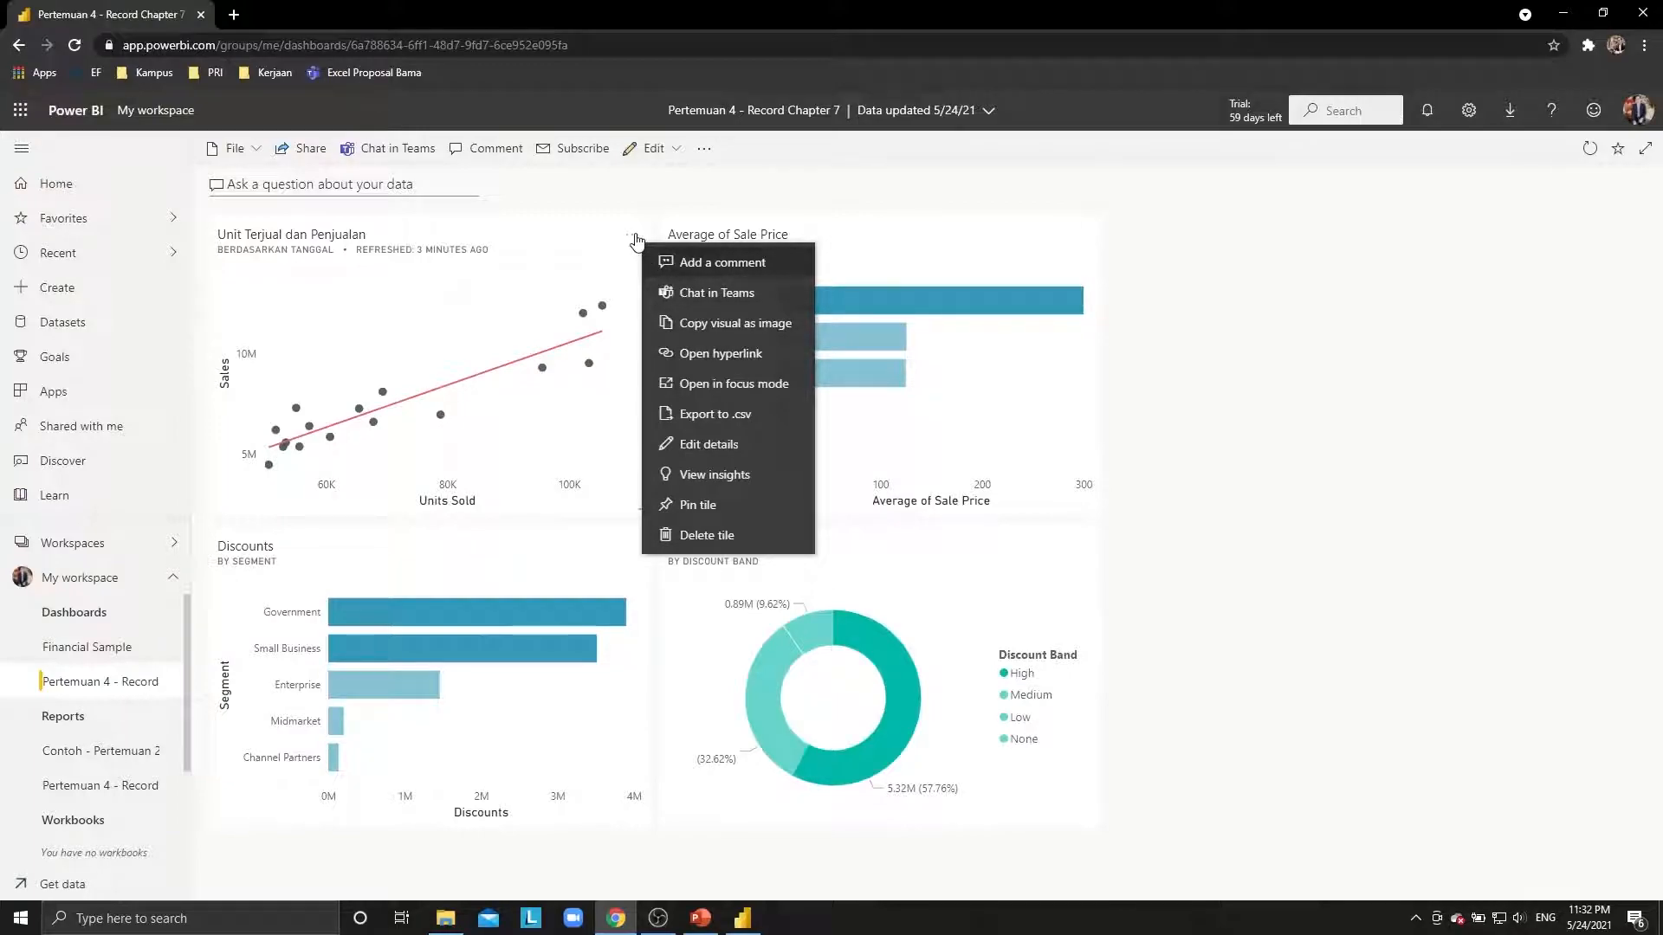
pyautogui.click(736, 391)
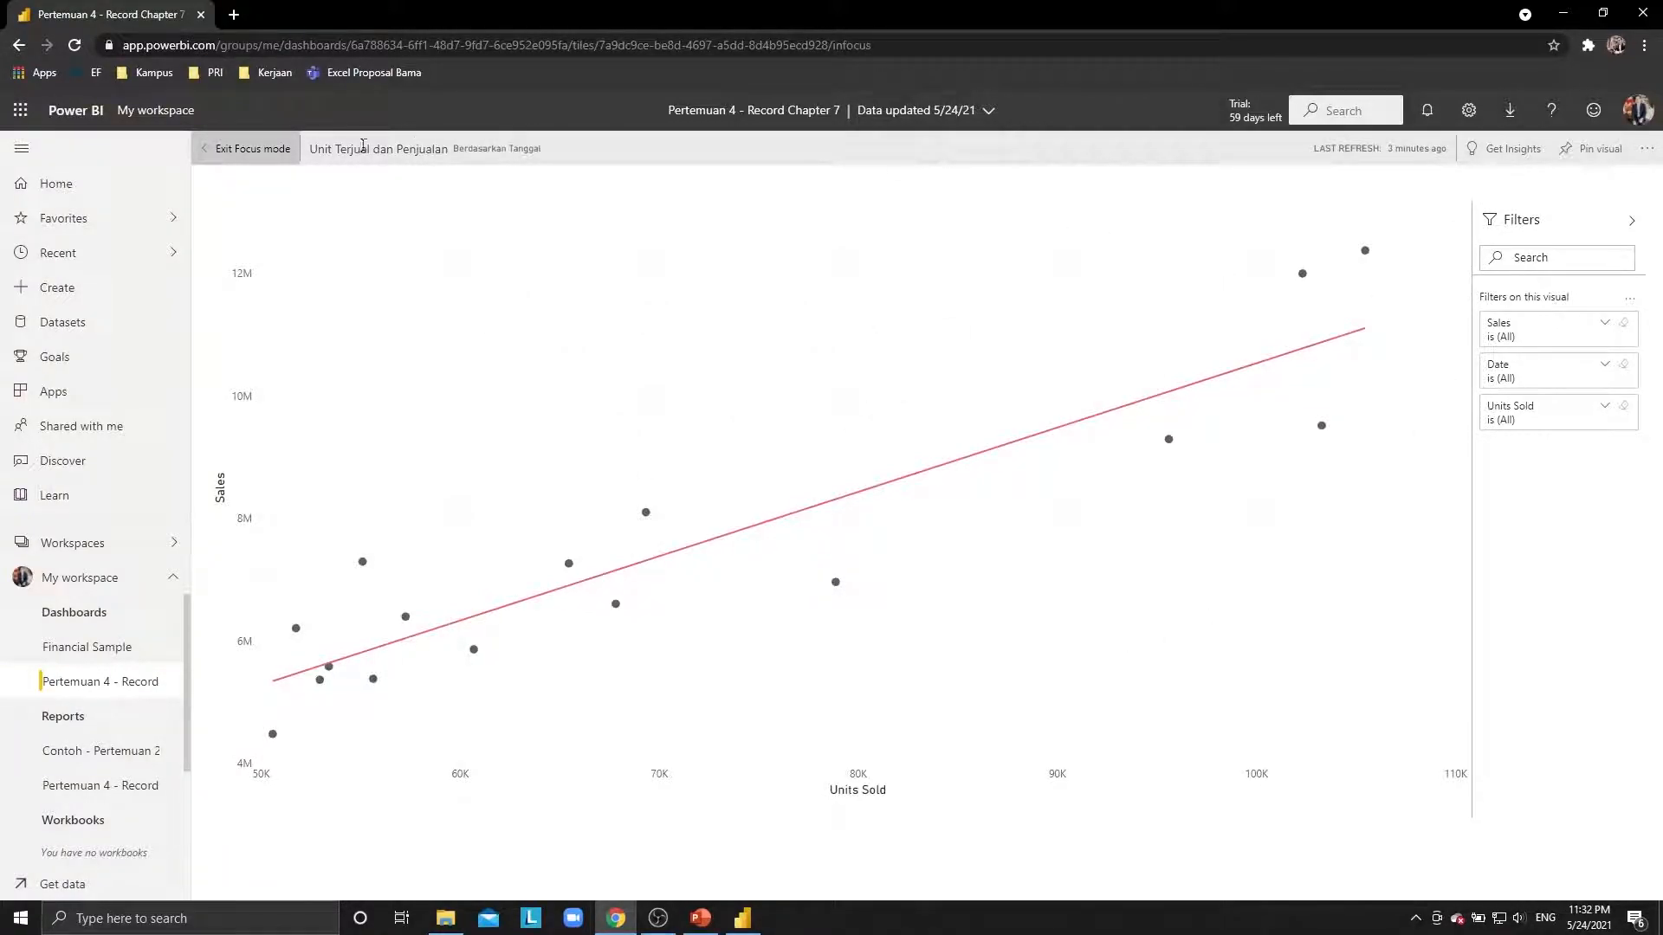
pyautogui.click(257, 153)
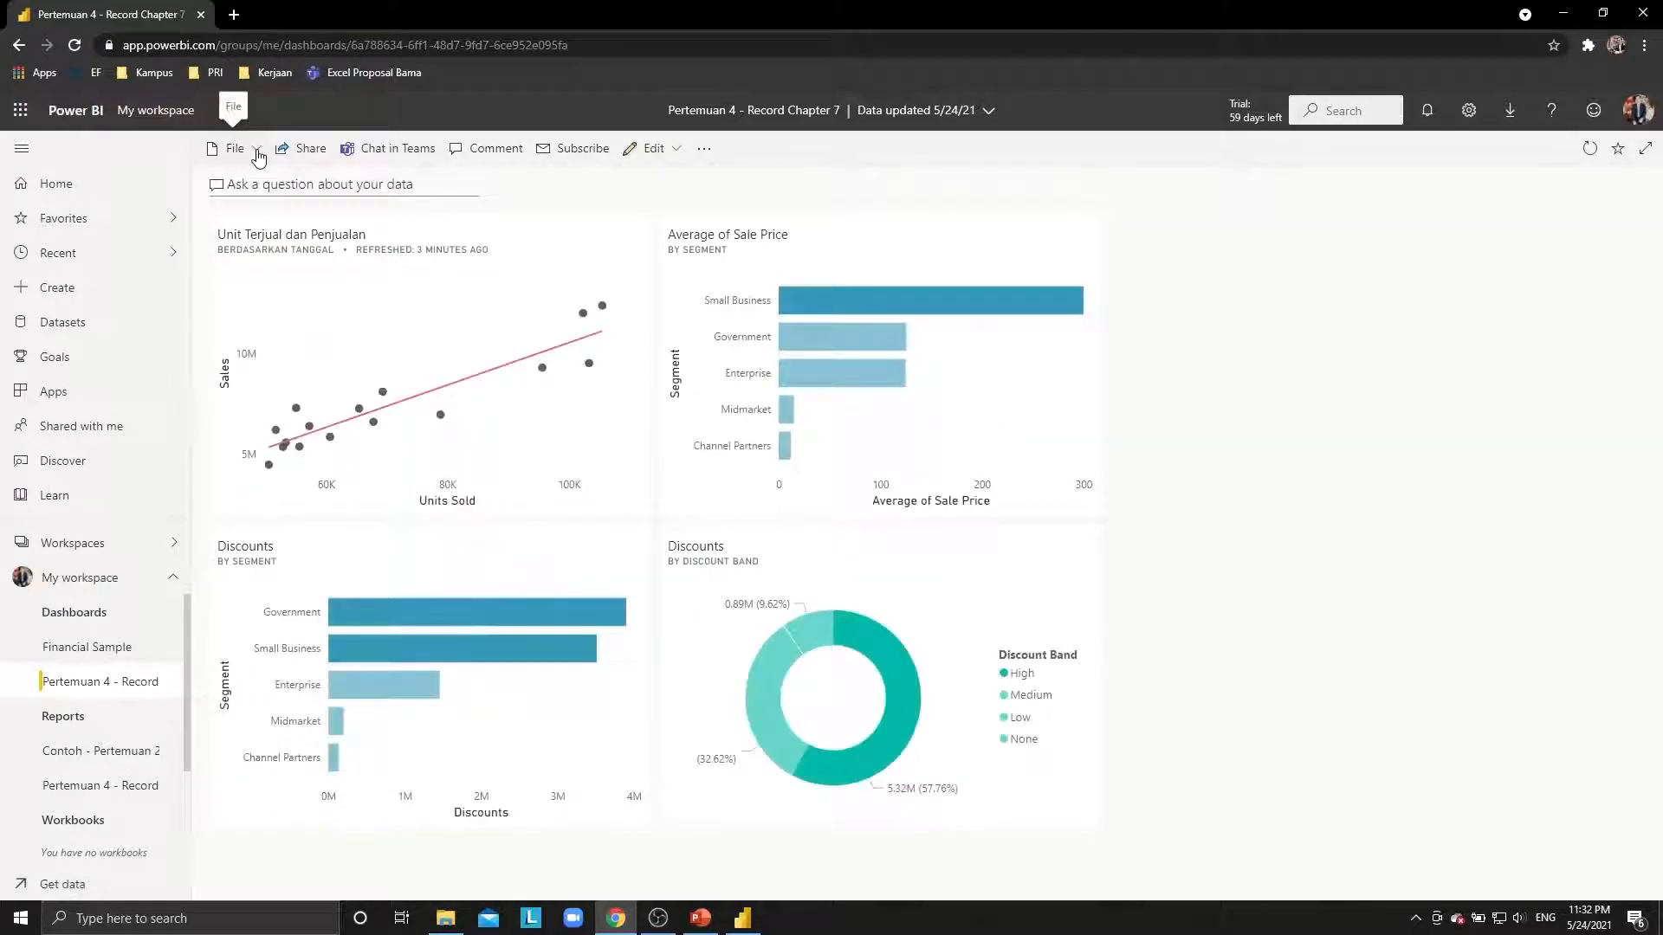
pyautogui.hotkey('alt', 'Tab')
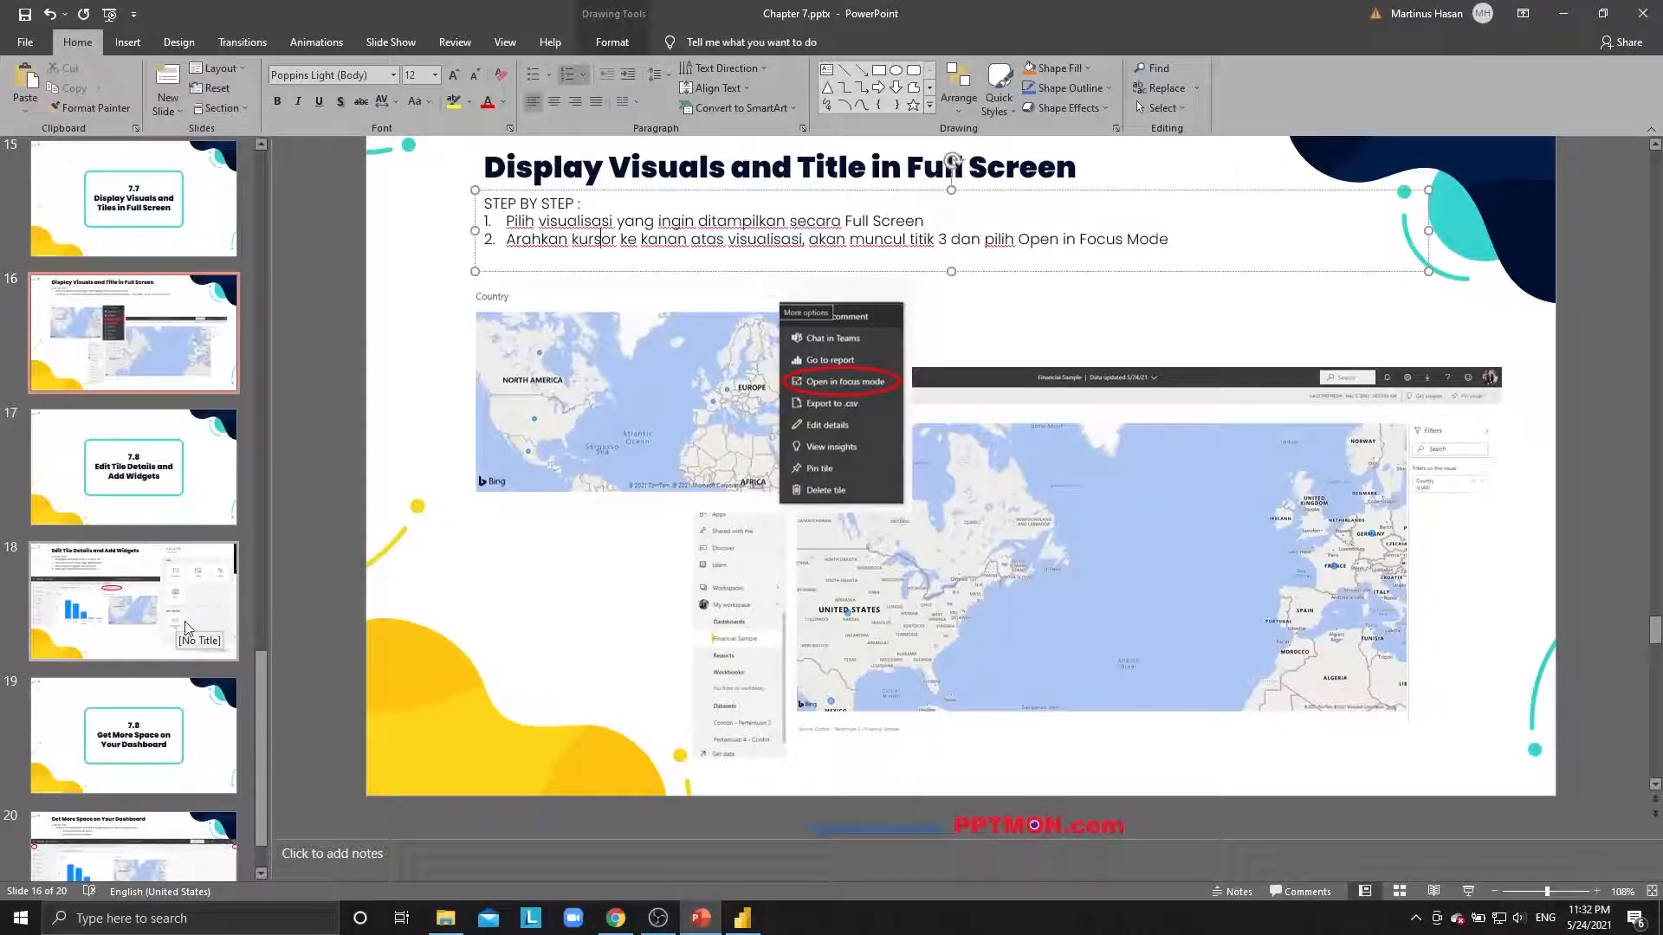
# Advance the Chapter 7 deck to slide 18, Edit Tile Details and Add Widgets, then return to Power BI.
pyautogui.click(192, 493)
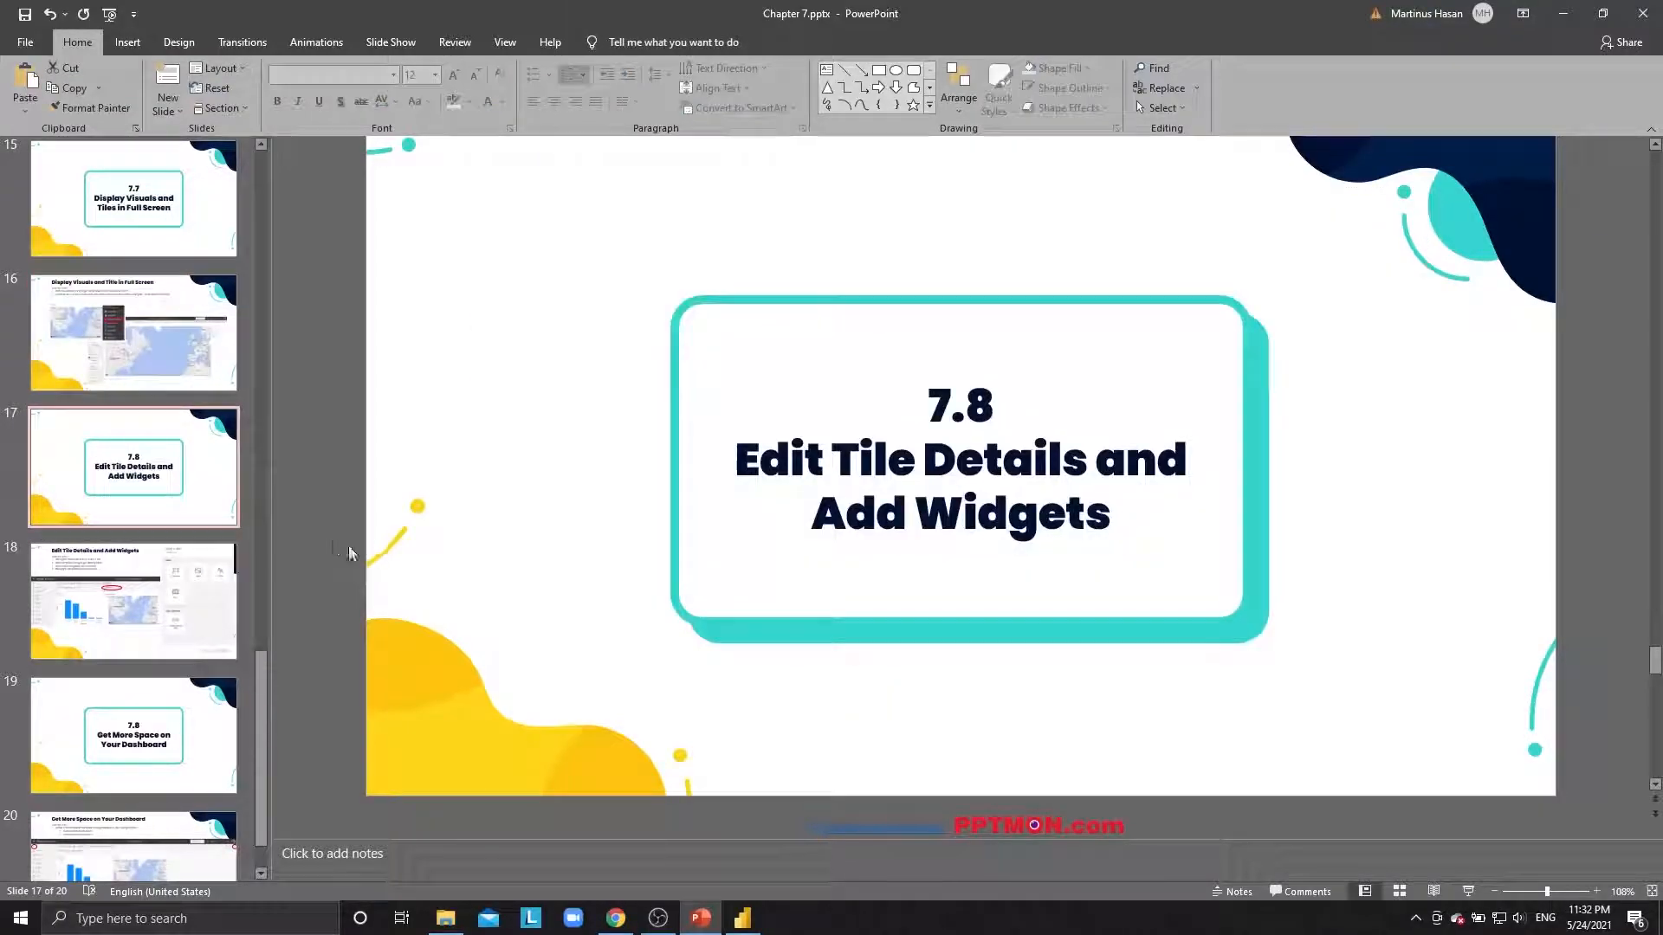
pyautogui.click(139, 602)
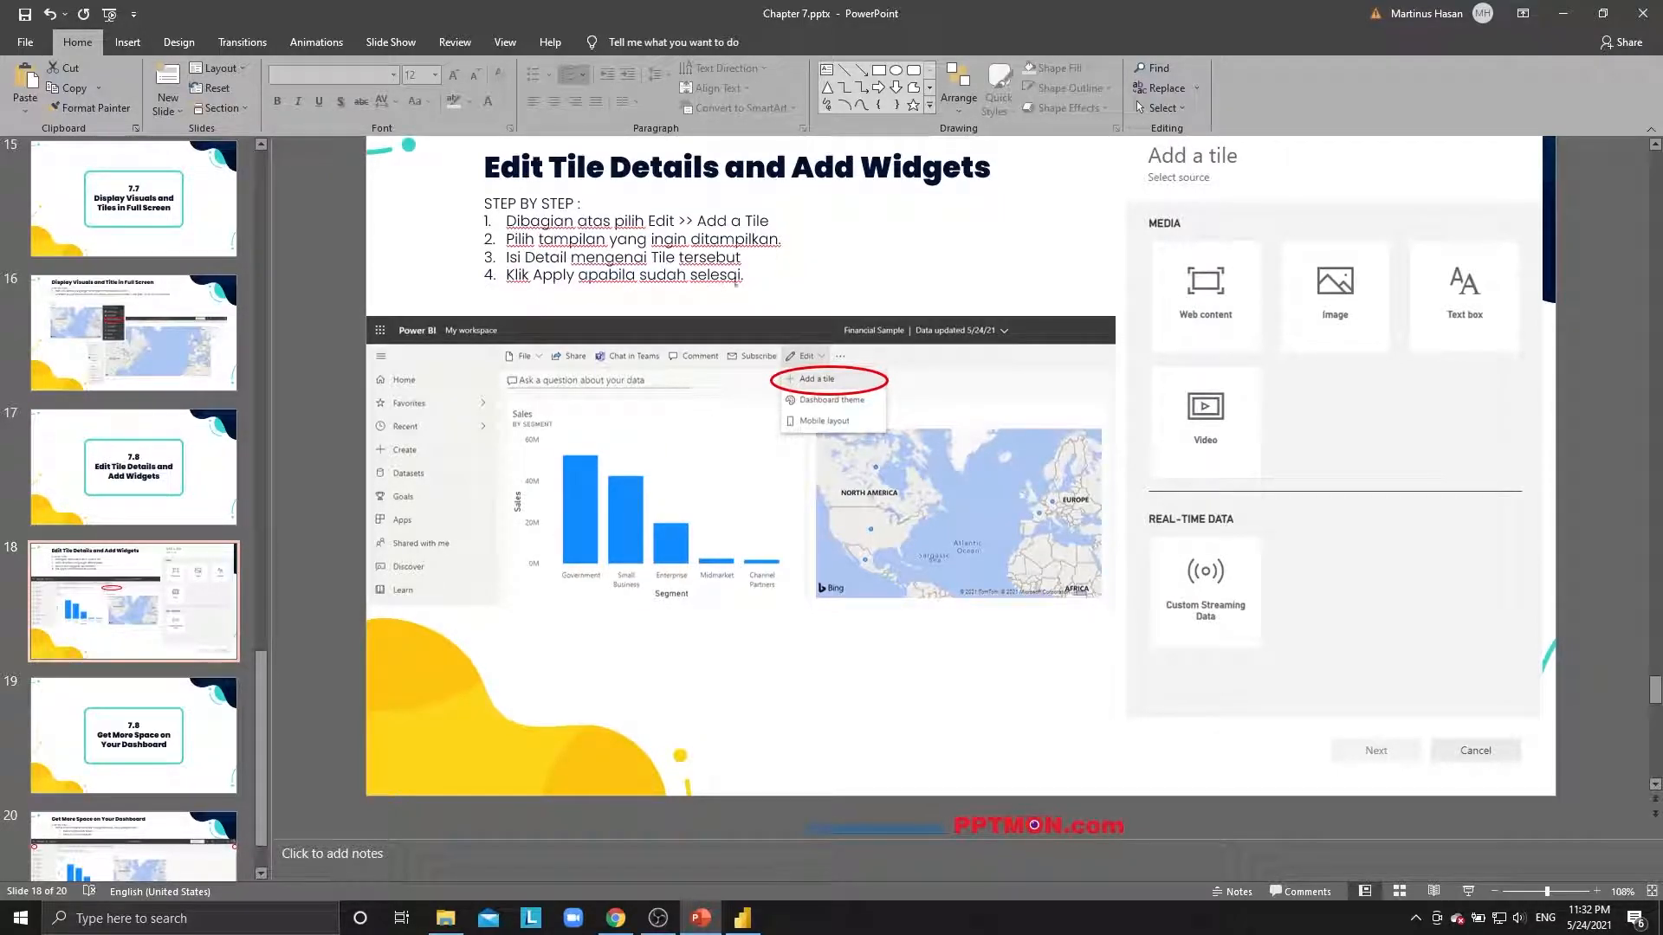
pyautogui.hotkey('alt', 'Tab')
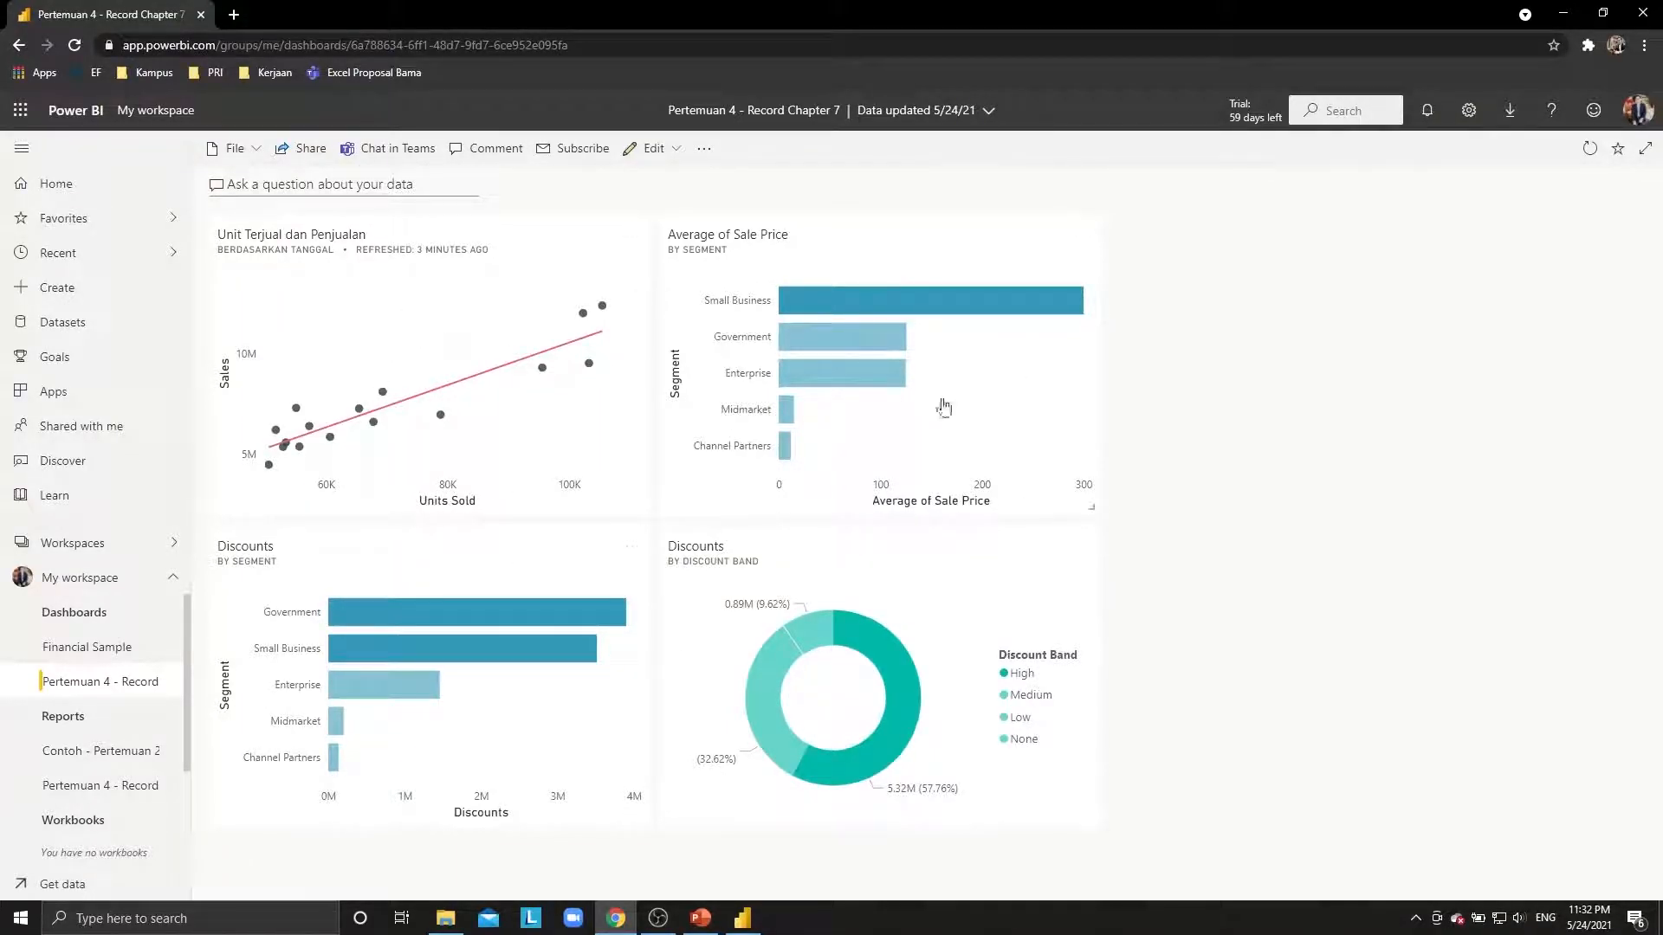
# Start adding a new Image tile to the dashboard.
pyautogui.click(678, 151)
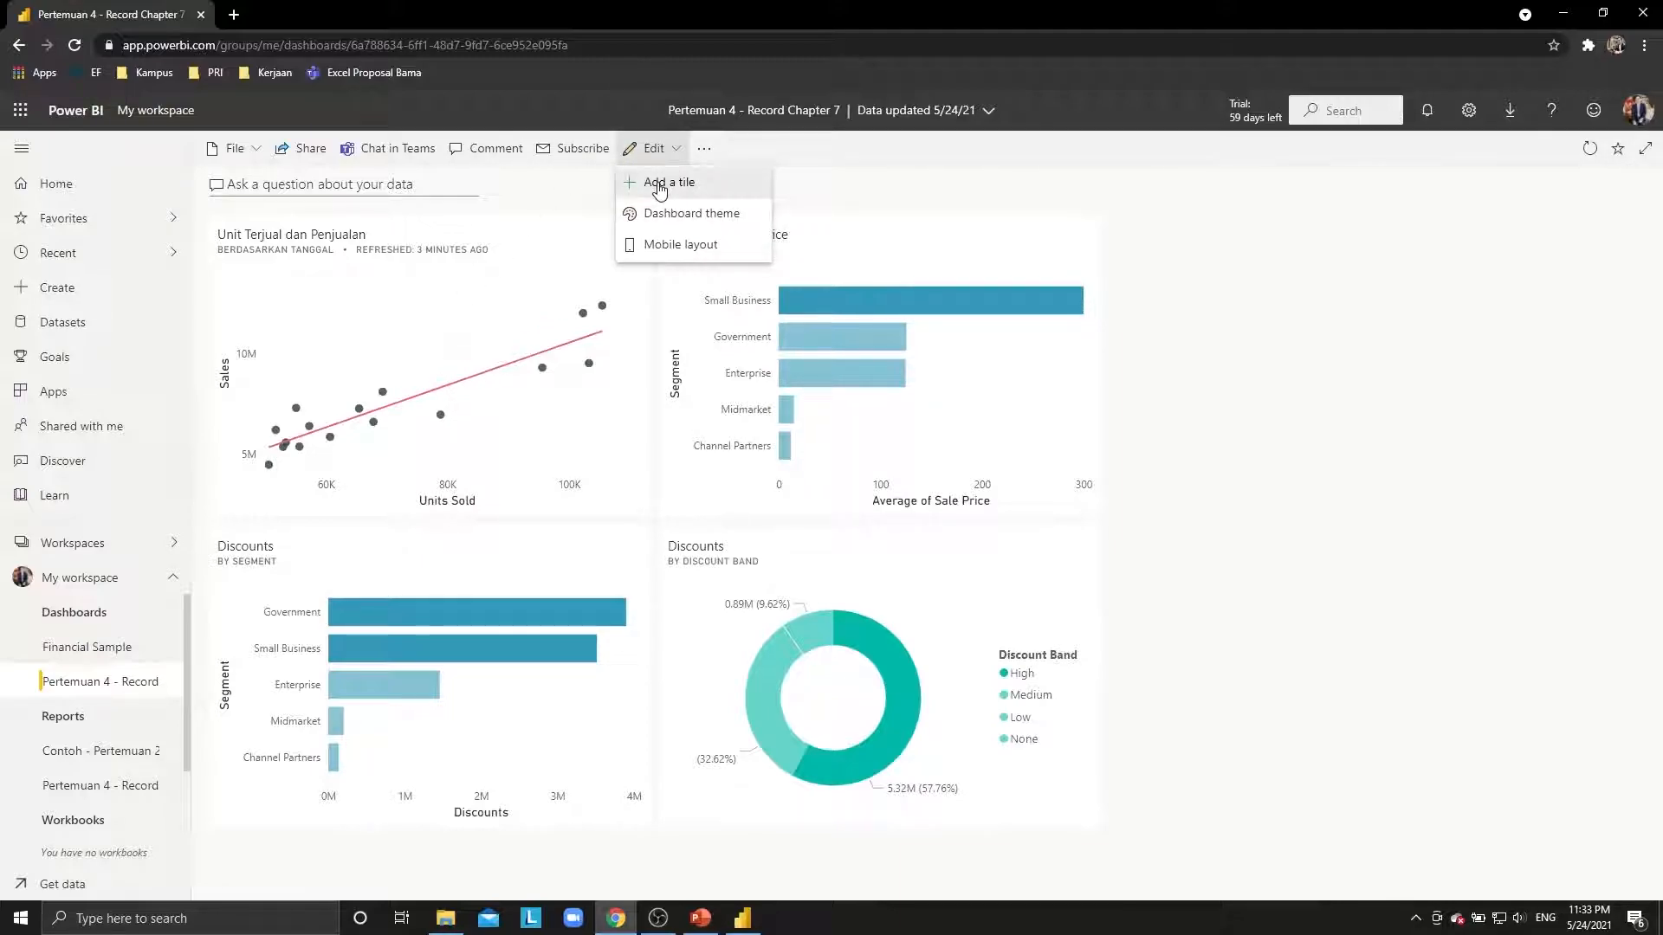
pyautogui.click(660, 183)
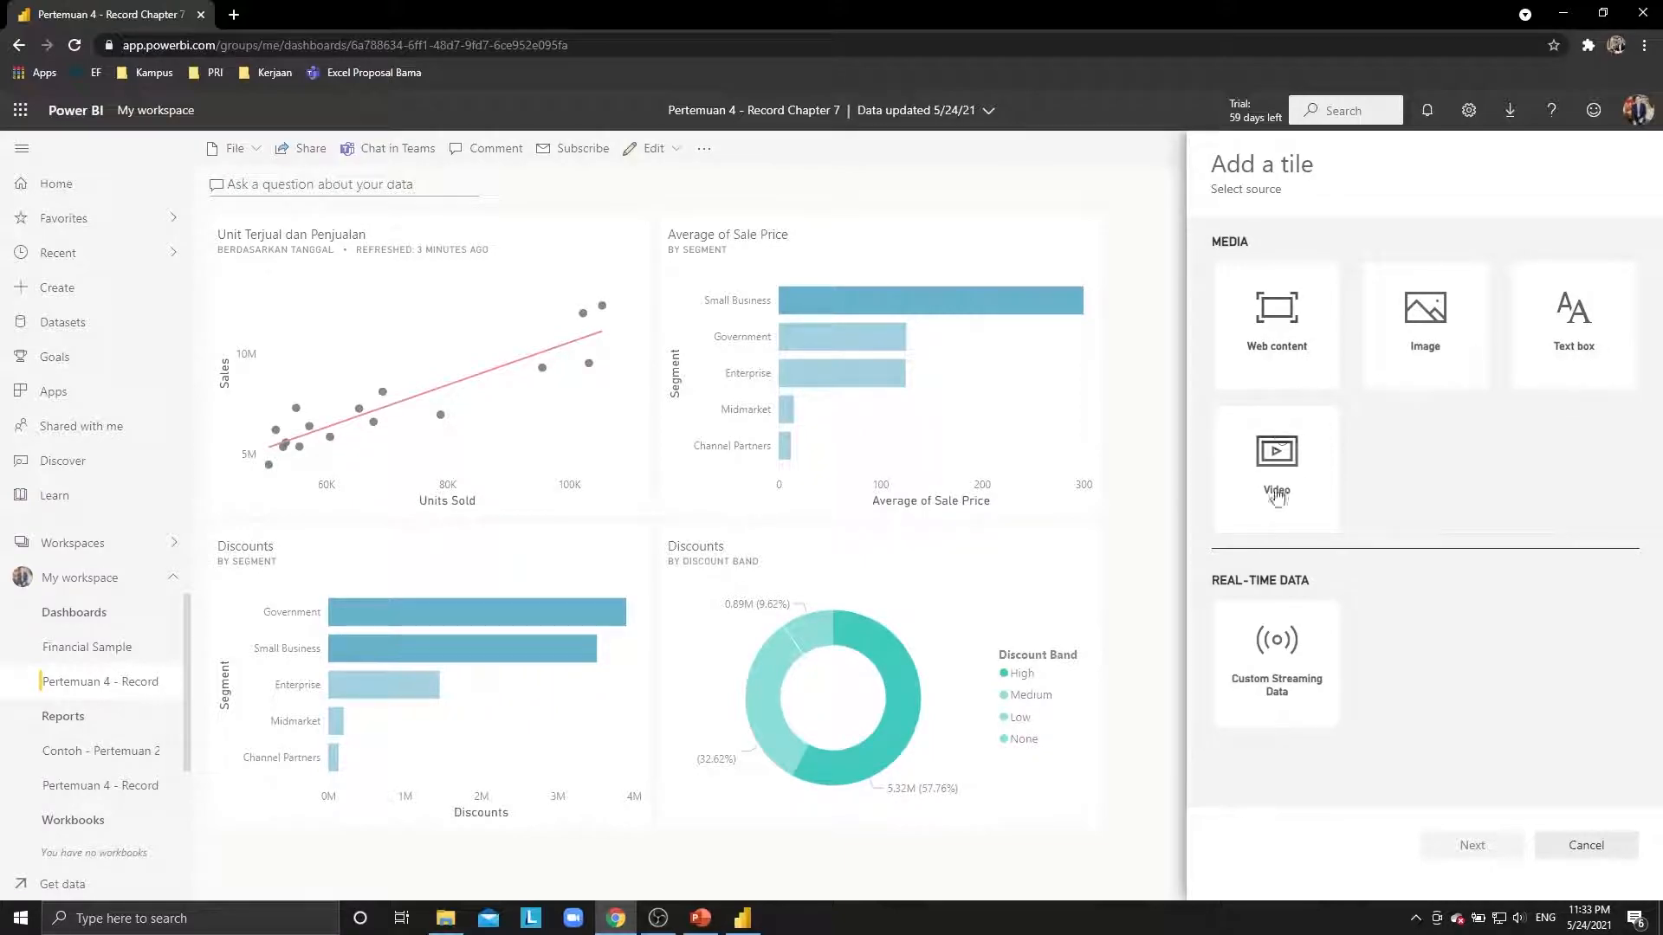
pyautogui.click(1440, 344)
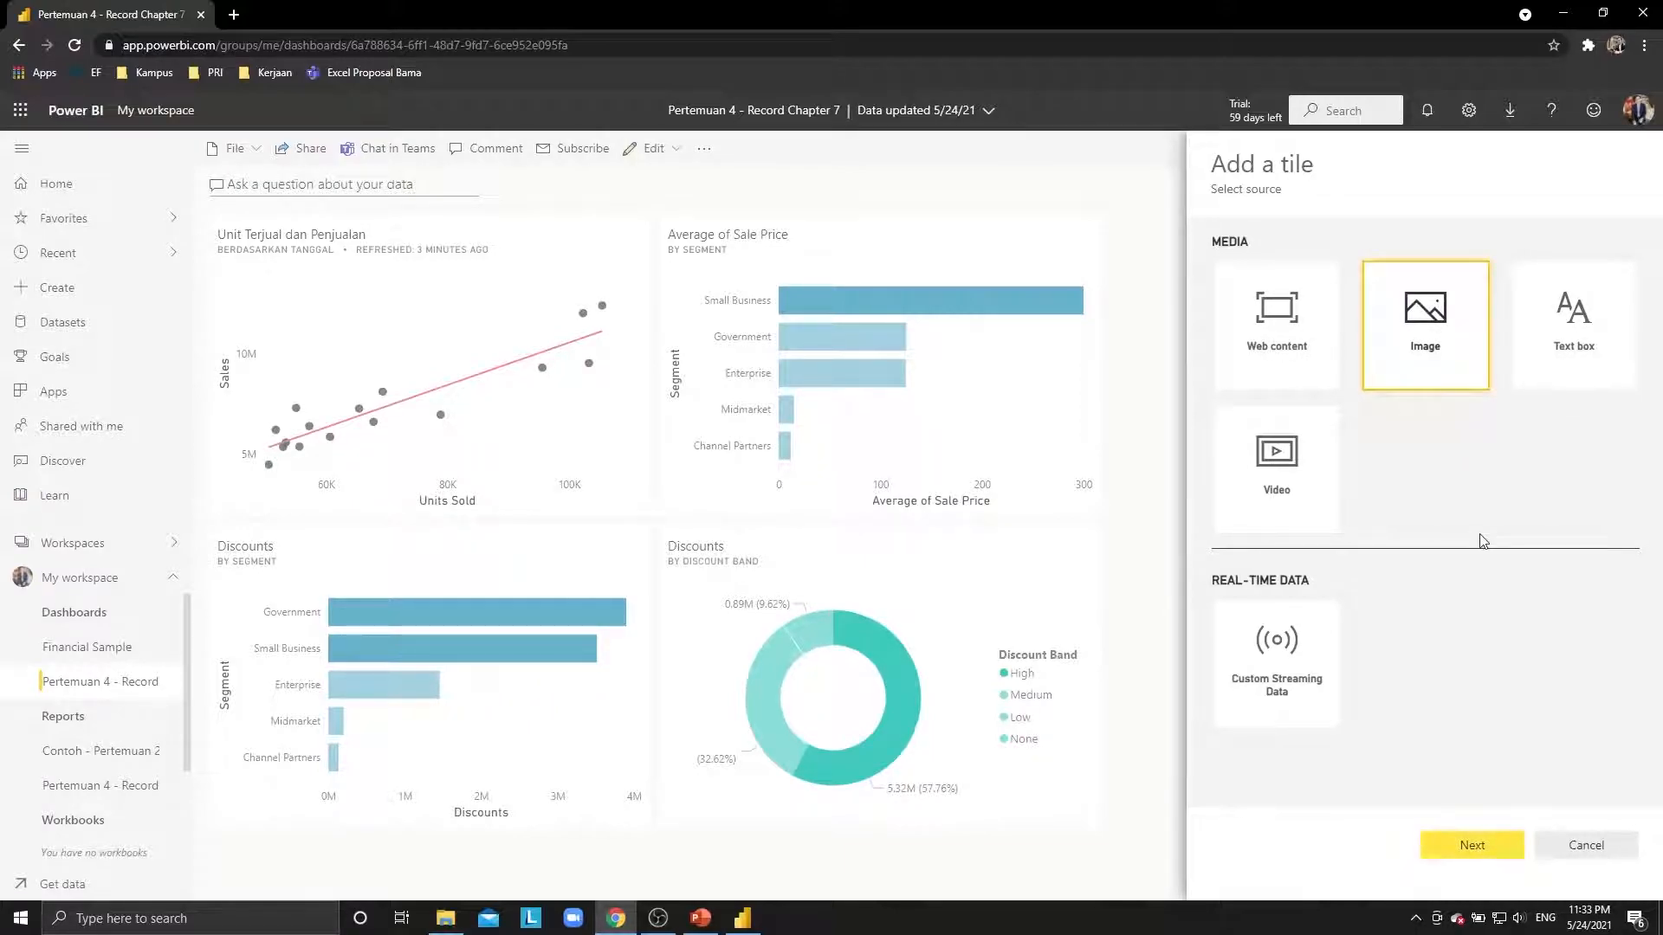
pyautogui.click(1489, 847)
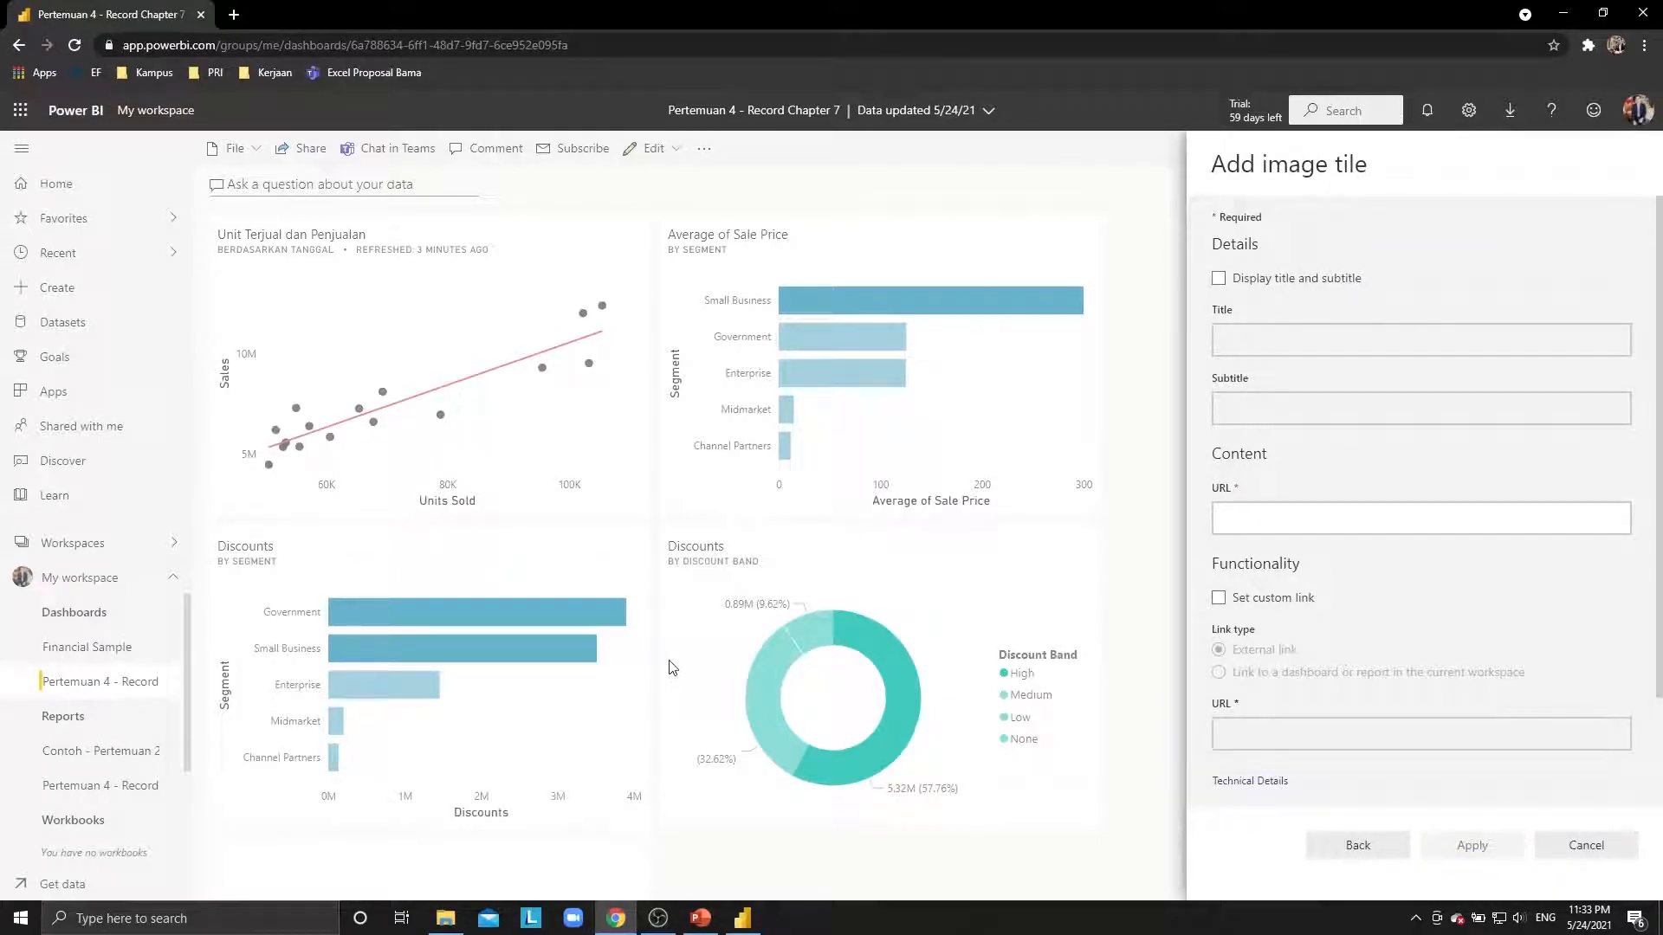
# Title the tile 'Sekolah Tinggi Ilmu Ekonomi Trisakti' with subtitle 'Gambar Provided by Google'.
pyautogui.click(1219, 279)
pyautogui.click(1288, 347)
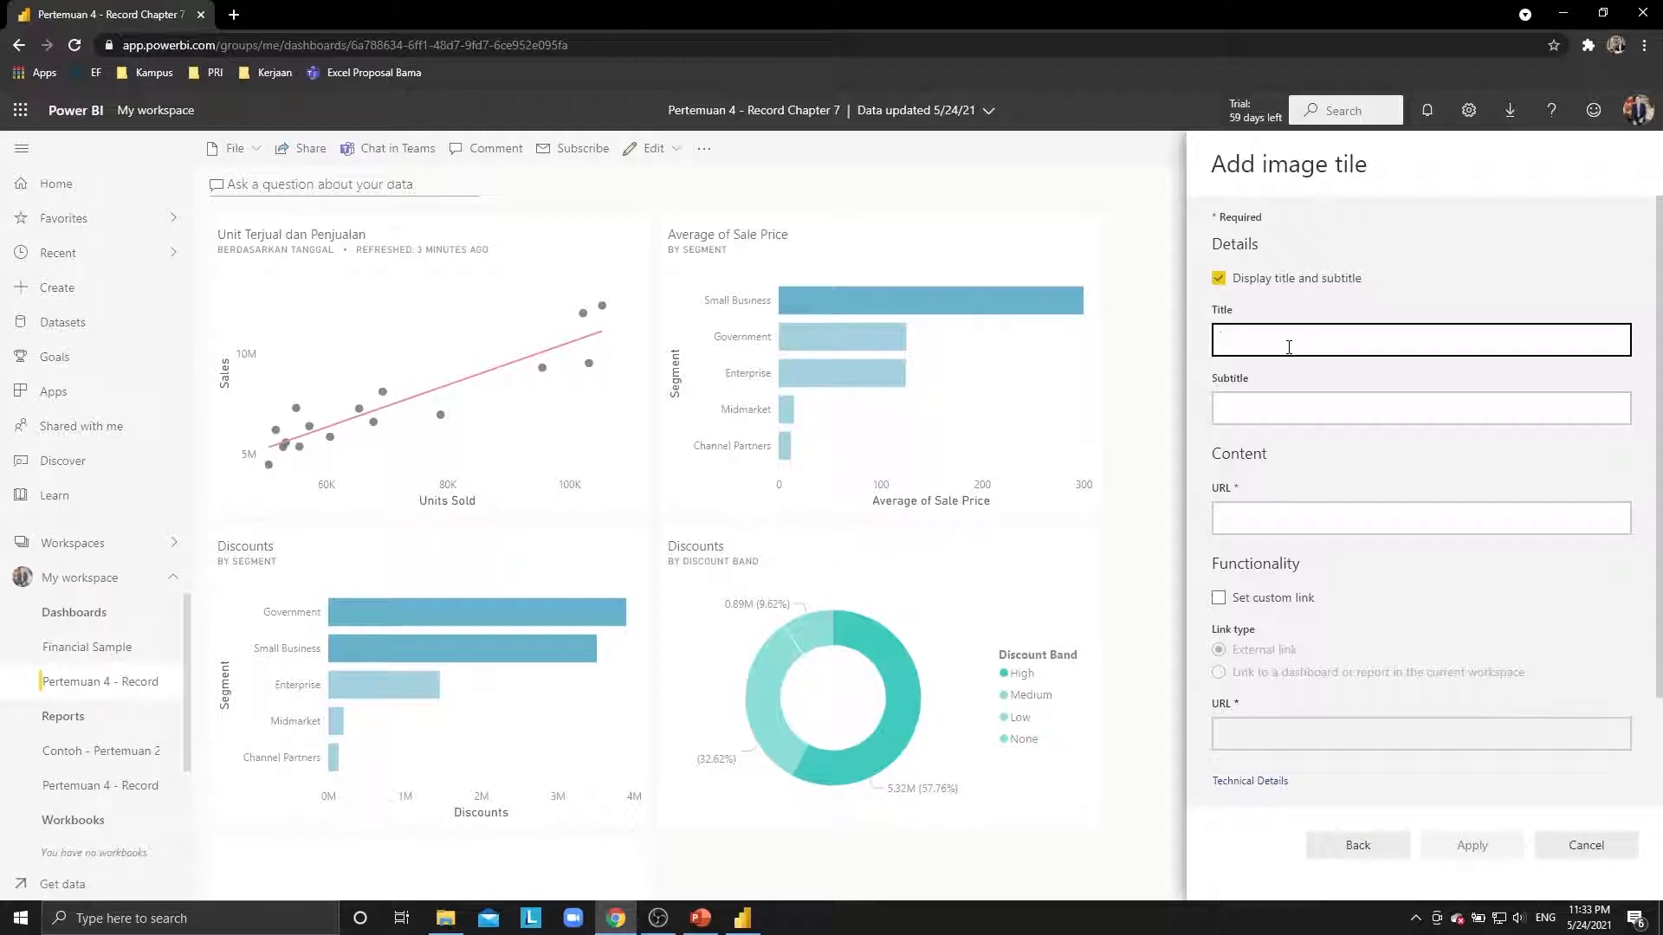
pyautogui.write('Universitas')
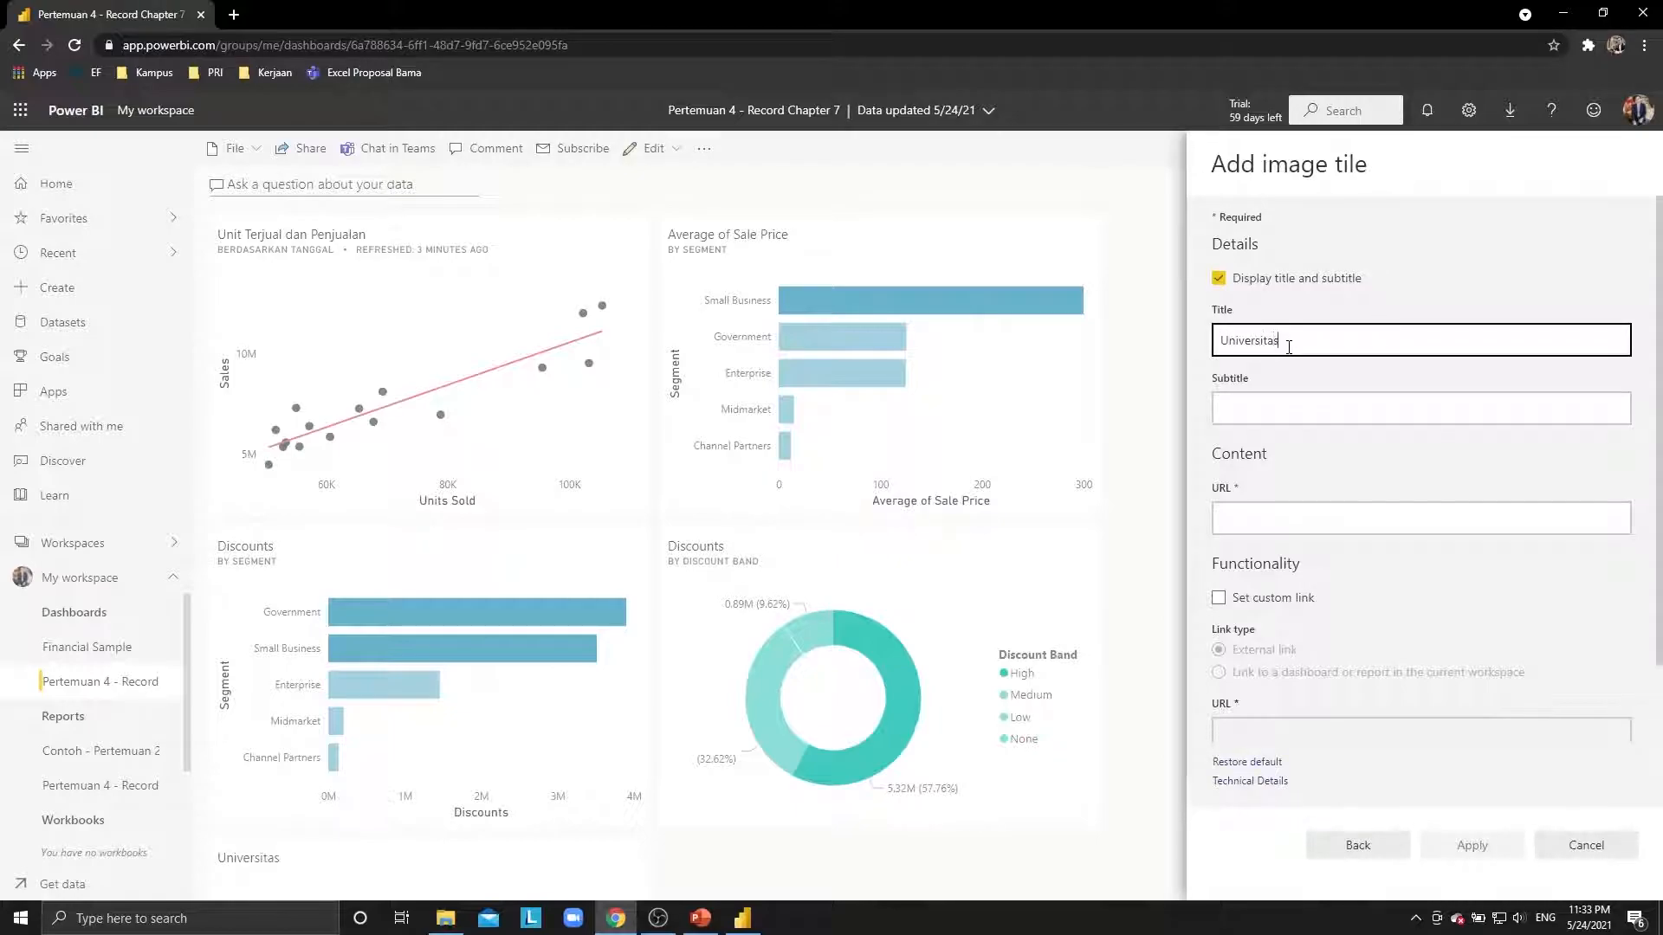
pyautogui.hotkey('ctrl', 'a')
pyautogui.write('Sekolah Tinggi Ilmu Ekonomi Trisakti')
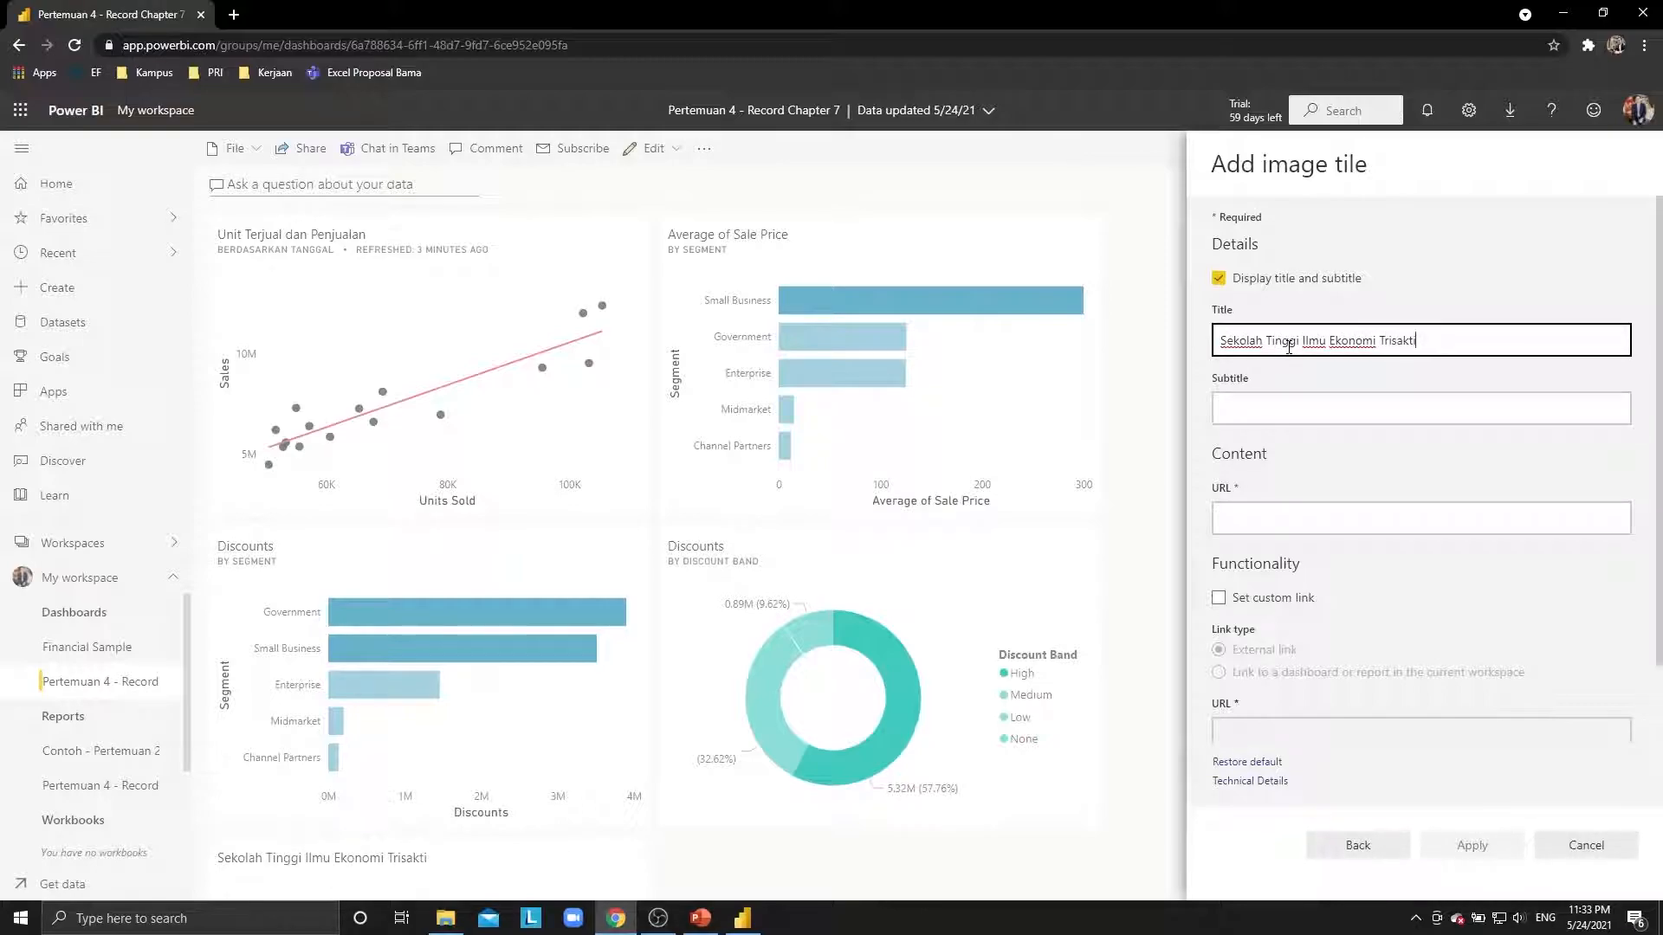
pyautogui.click(1279, 409)
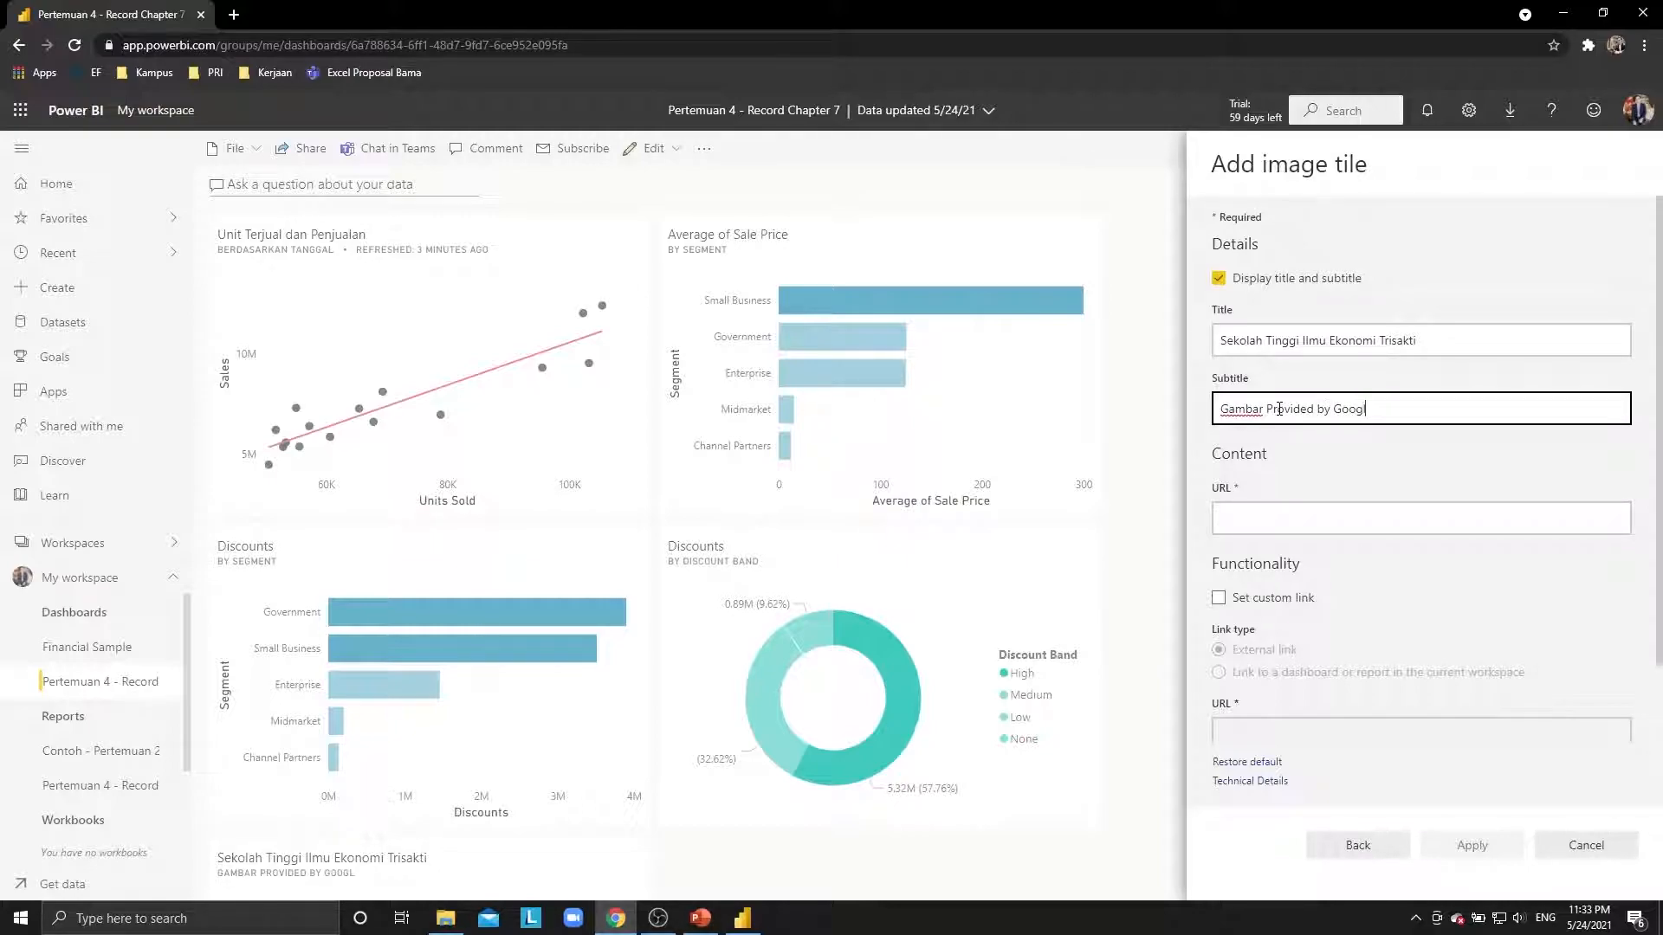
pyautogui.click(1218, 515)
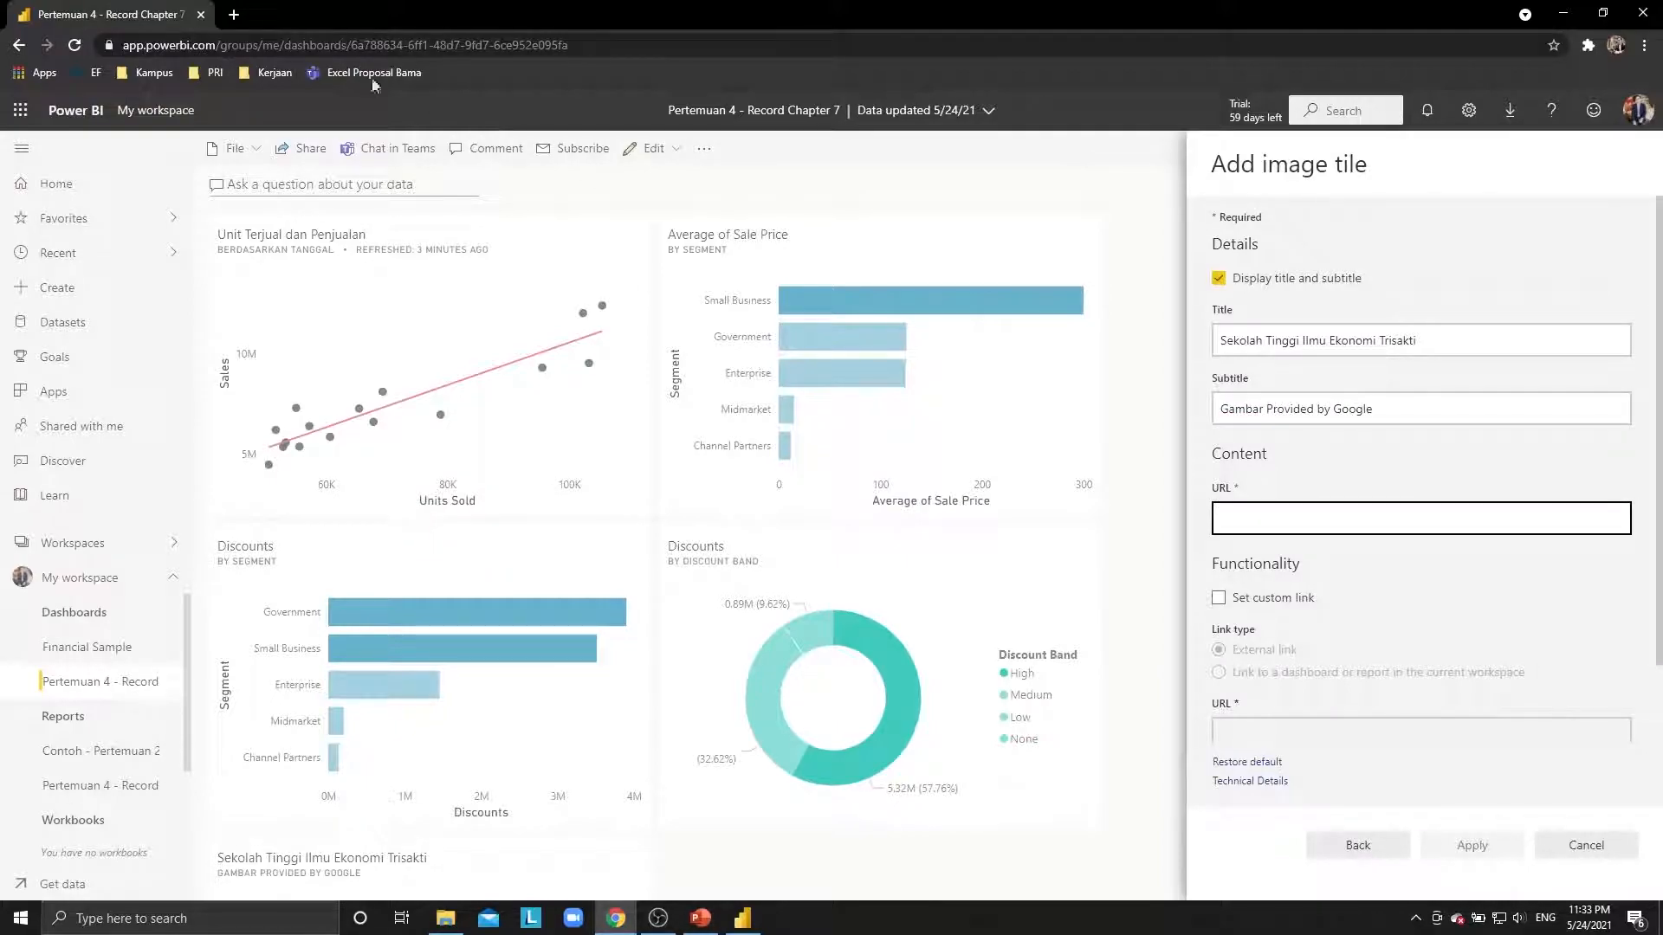
pyautogui.click(235, 13)
# Search Google Images for 'sekolah tinggi ilmu ekonomi trisakti' and preview campus photos.
pyautogui.write('sek')
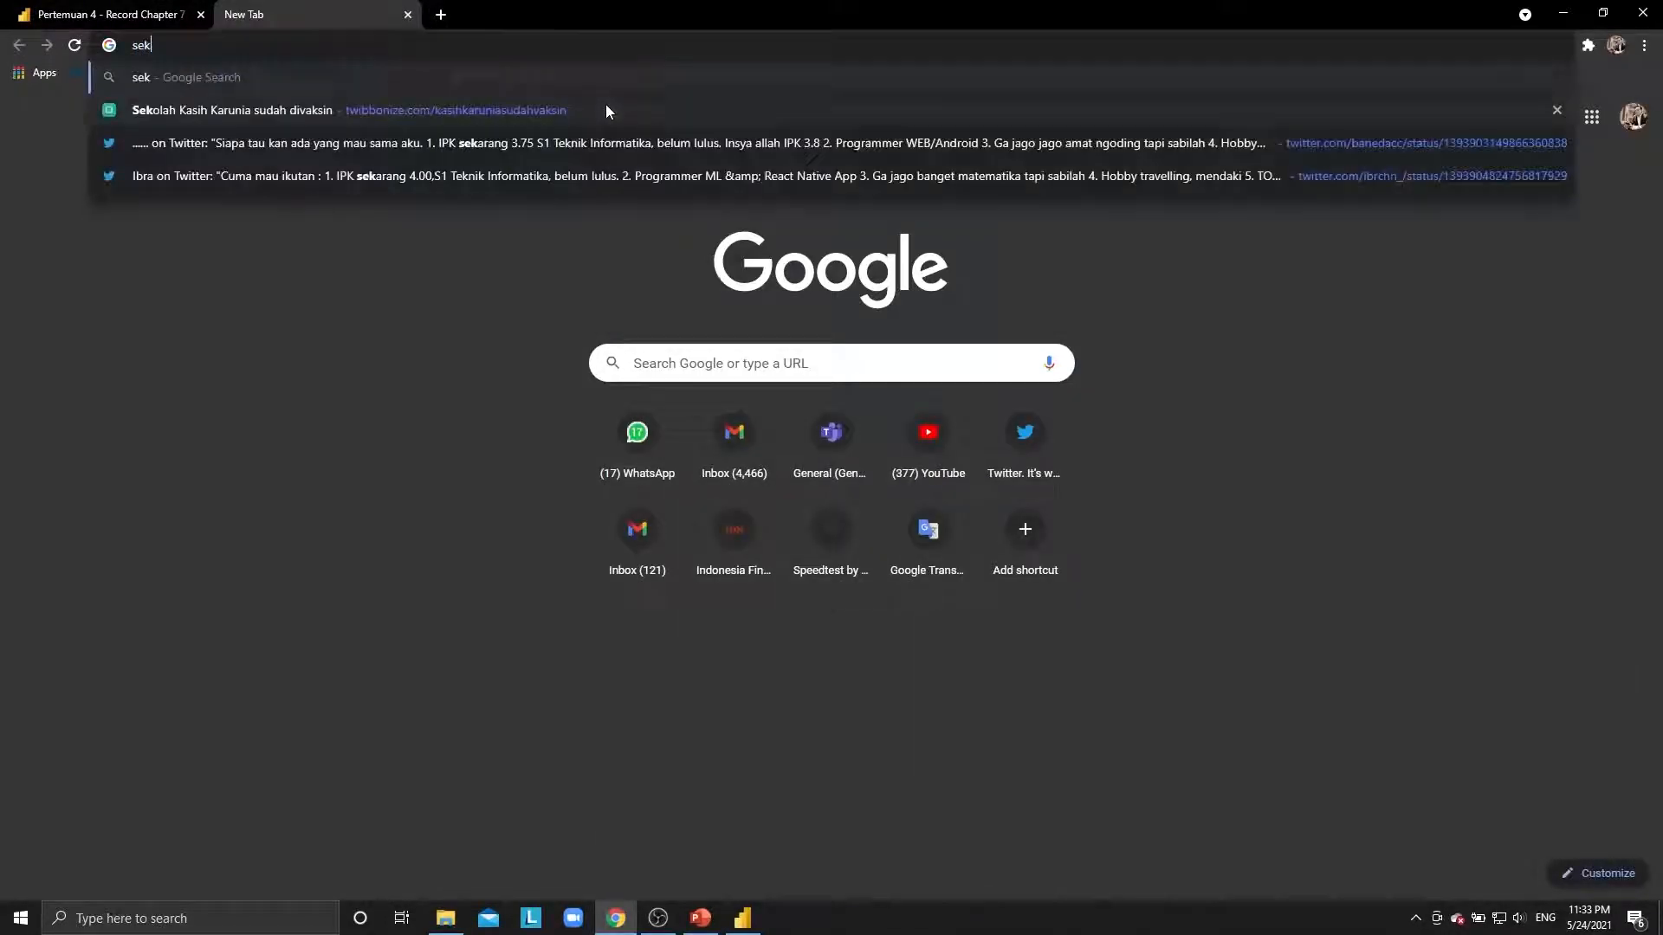
pyautogui.write('olah tinggi ilmu')
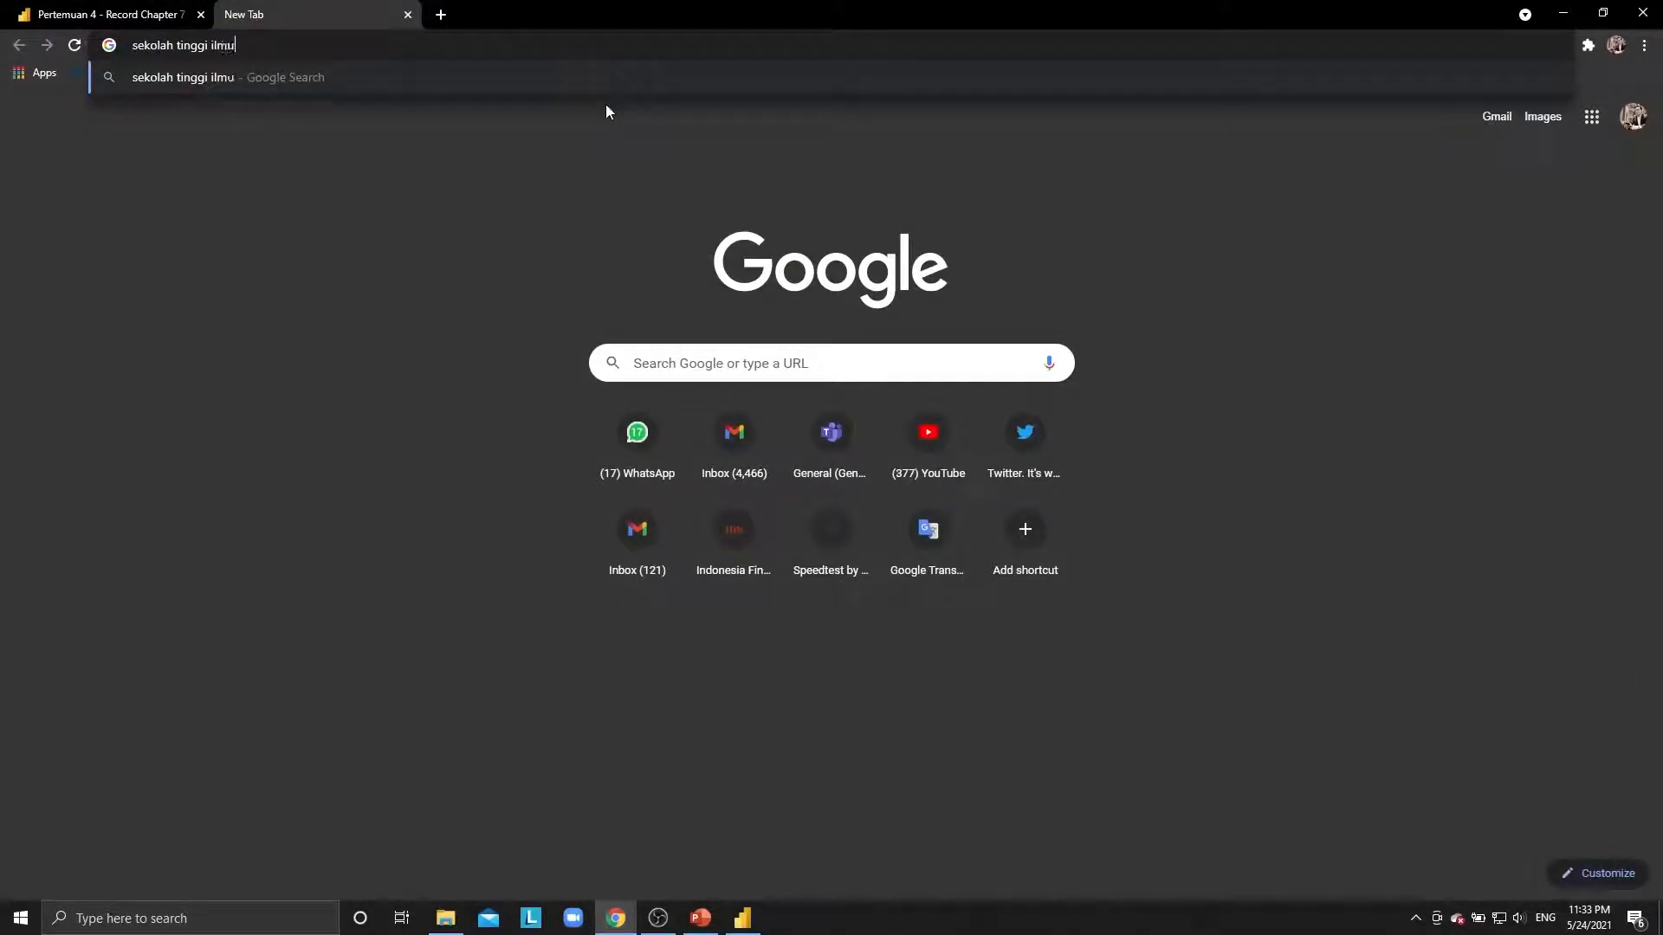
pyautogui.write(' ekonomi trisakti')
pyautogui.press('Return')
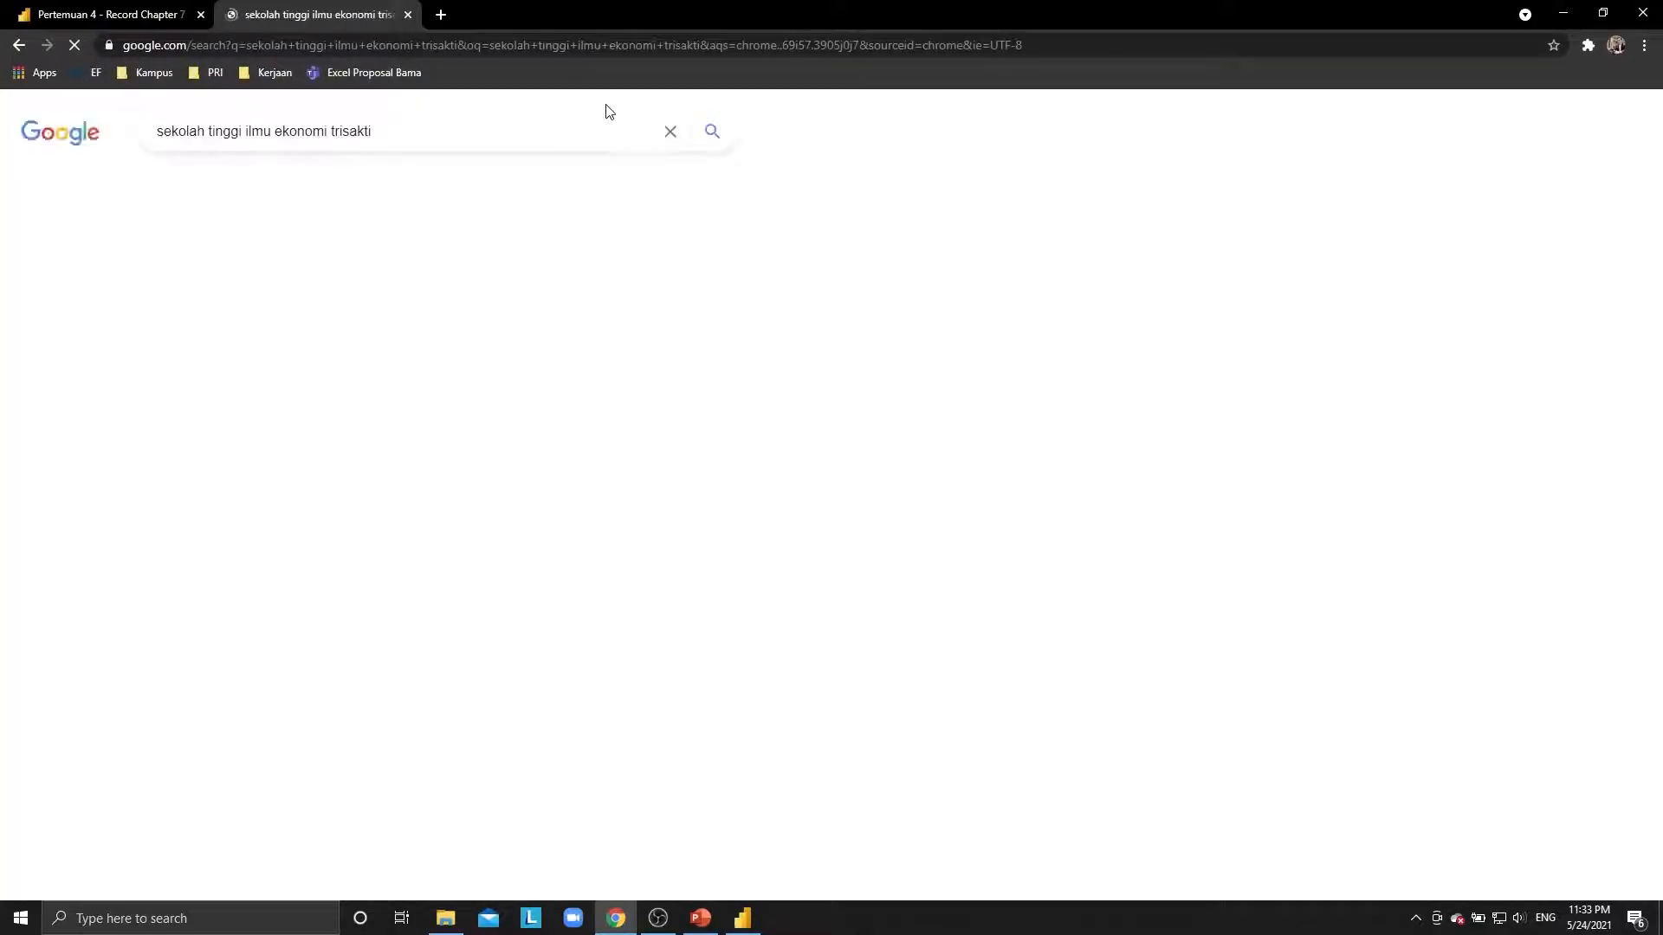
pyautogui.click(345, 187)
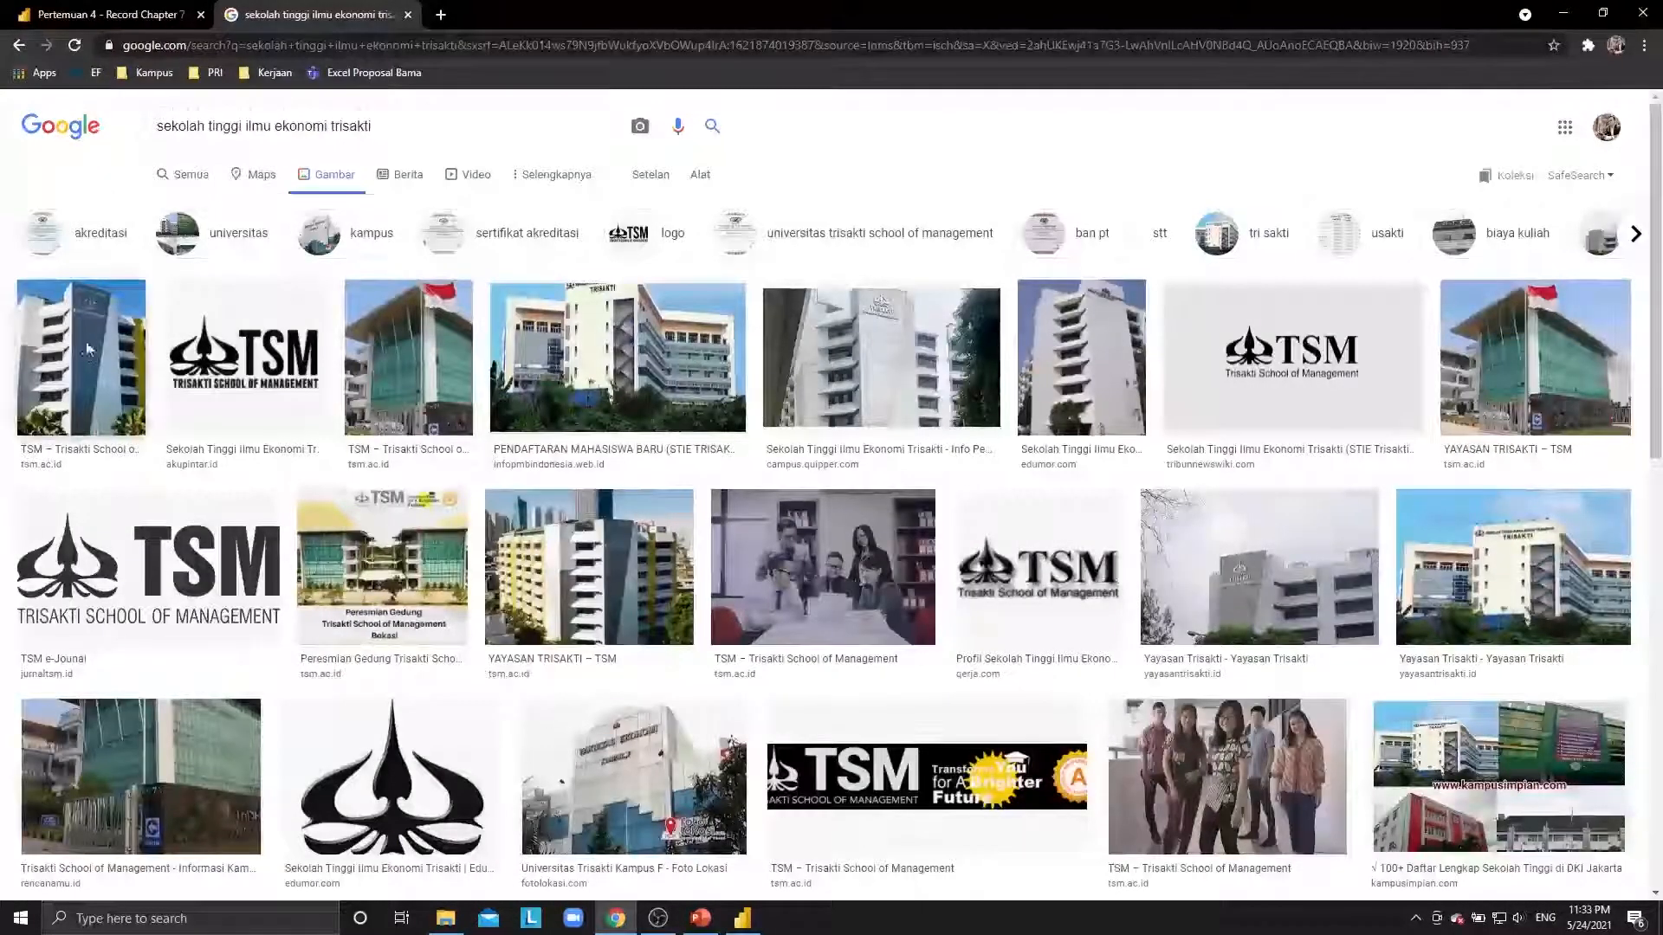
pyautogui.click(87, 349)
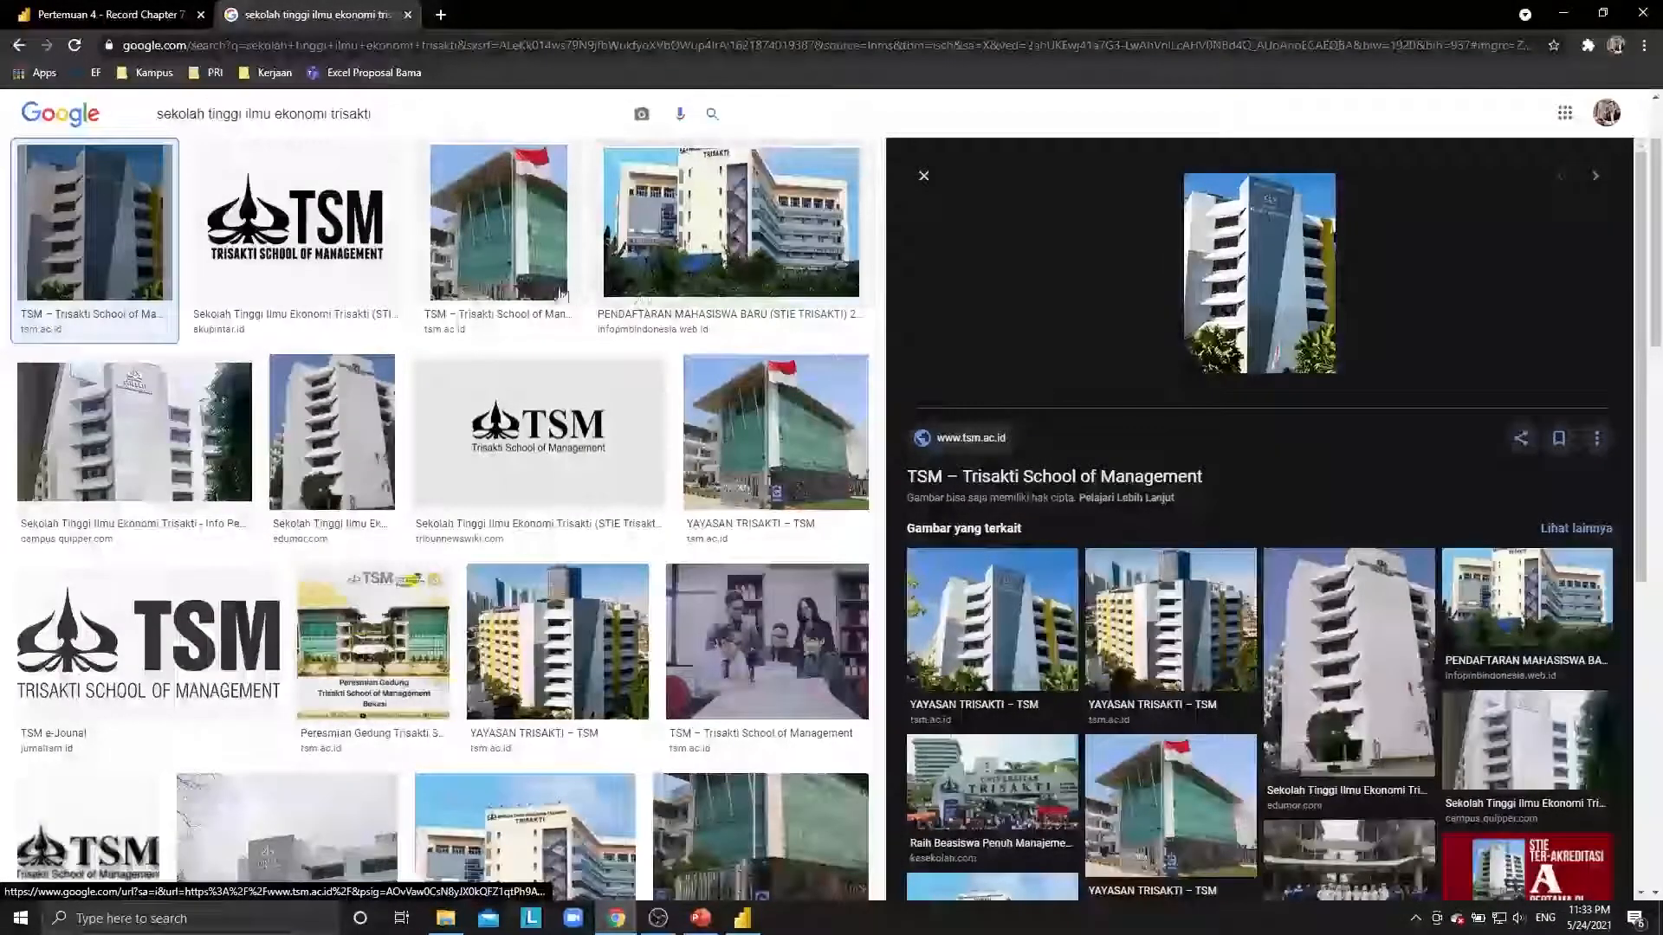
pyautogui.click(303, 247)
pyautogui.click(130, 247)
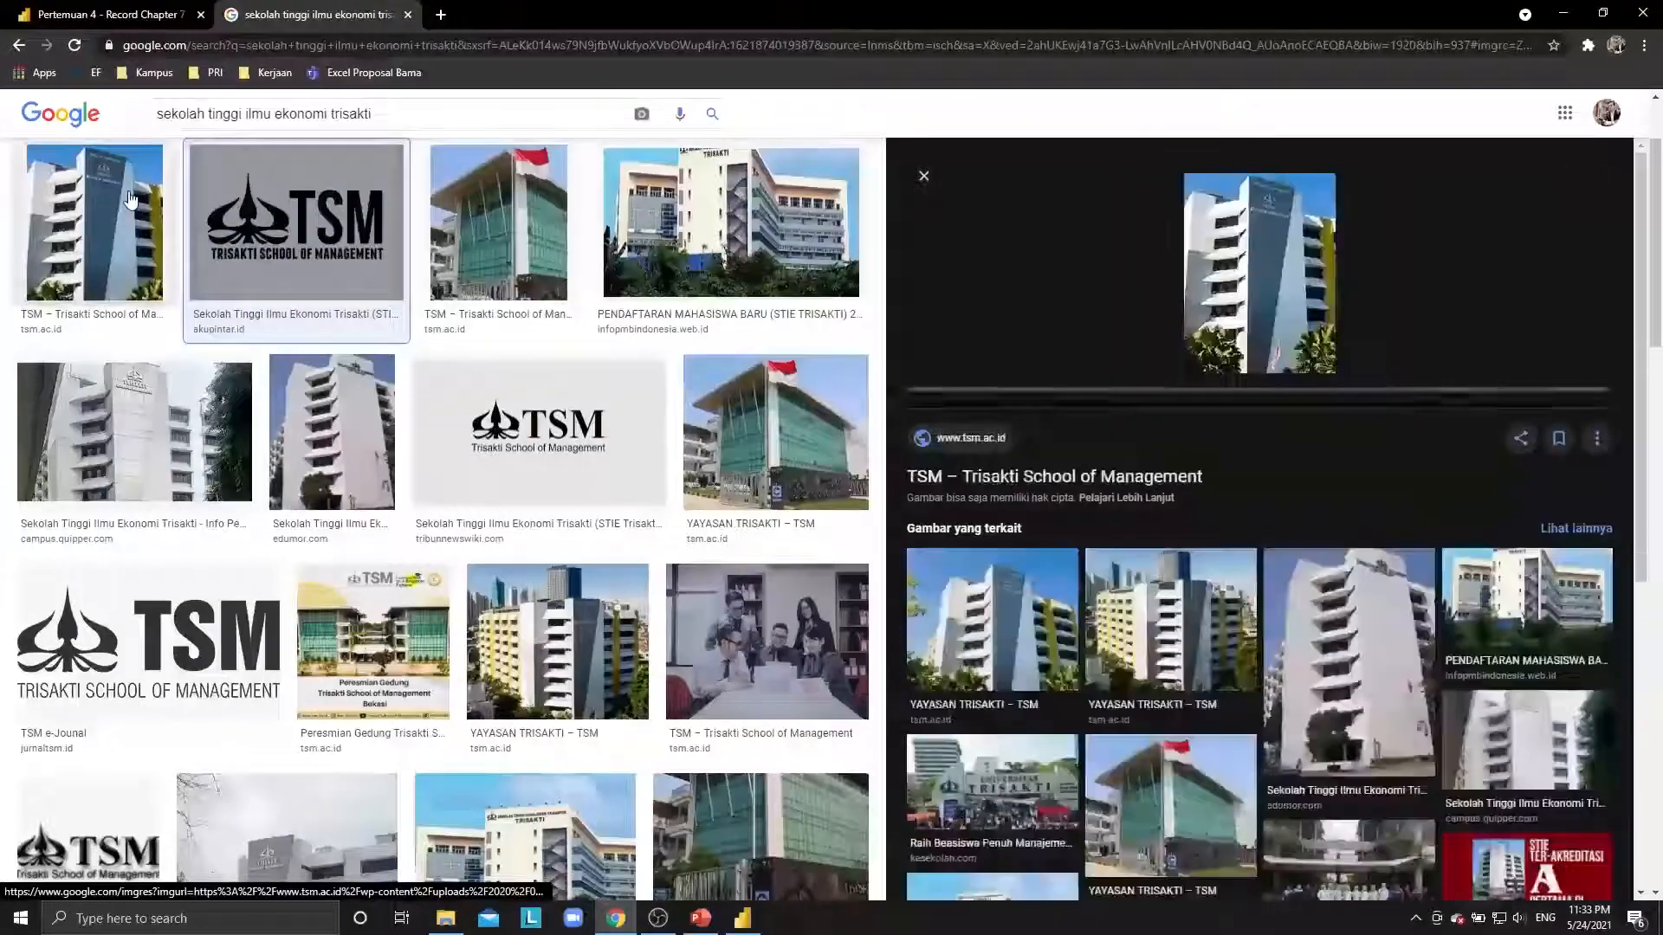
pyautogui.scroll(-4, 223, 357)
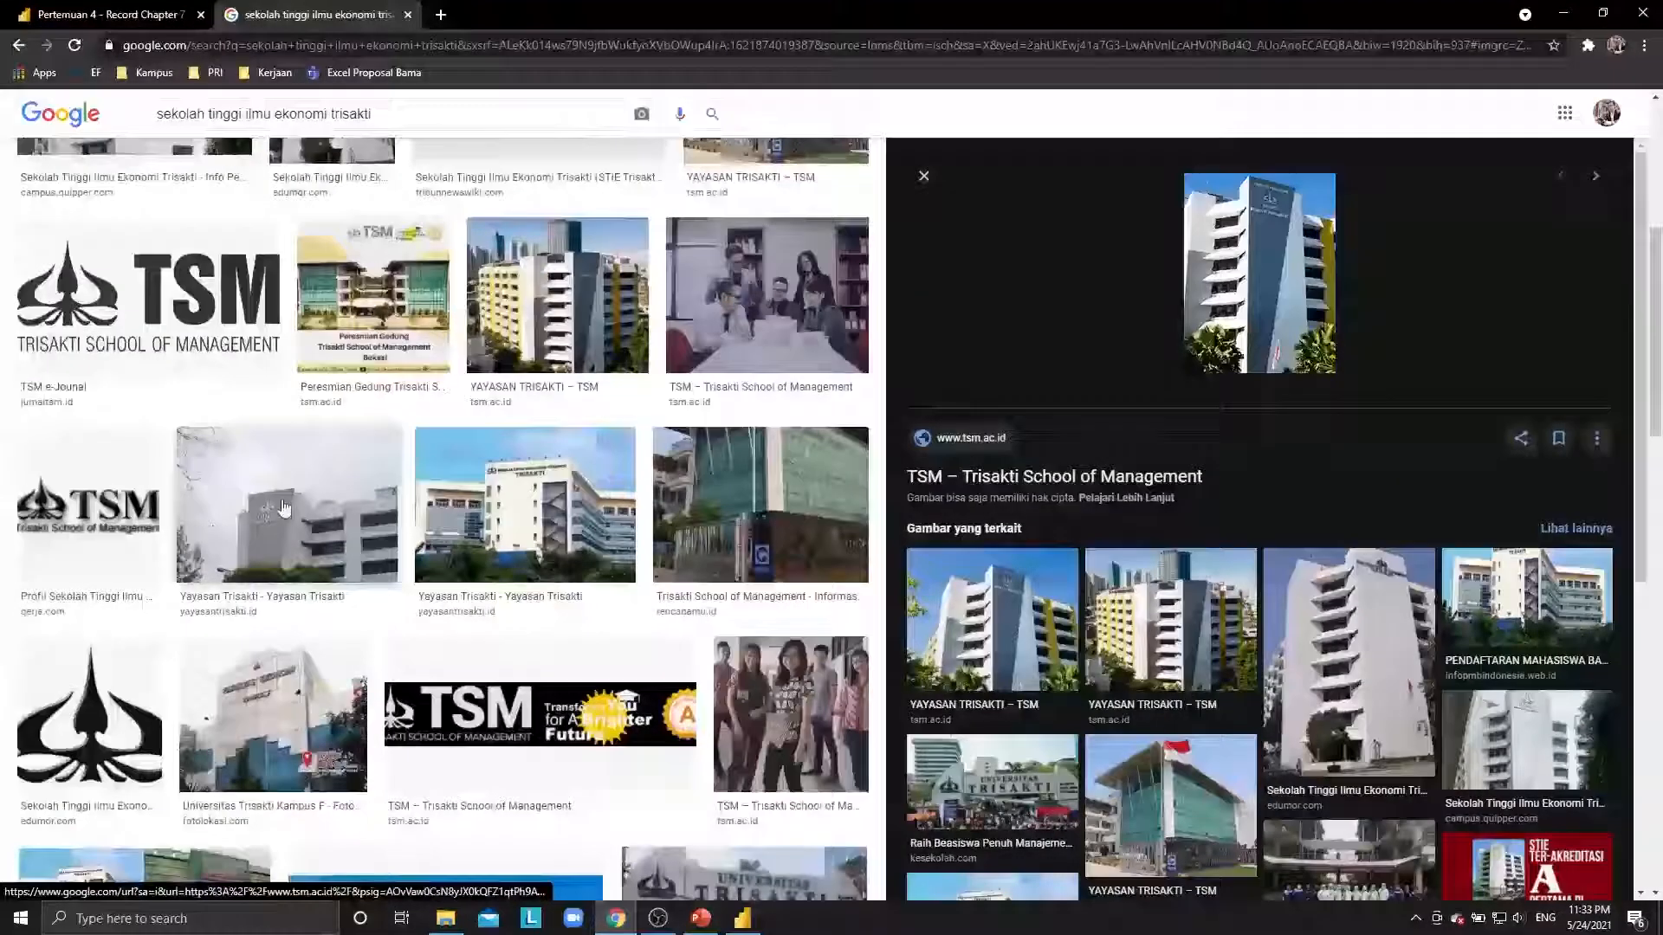
pyautogui.click(777, 506)
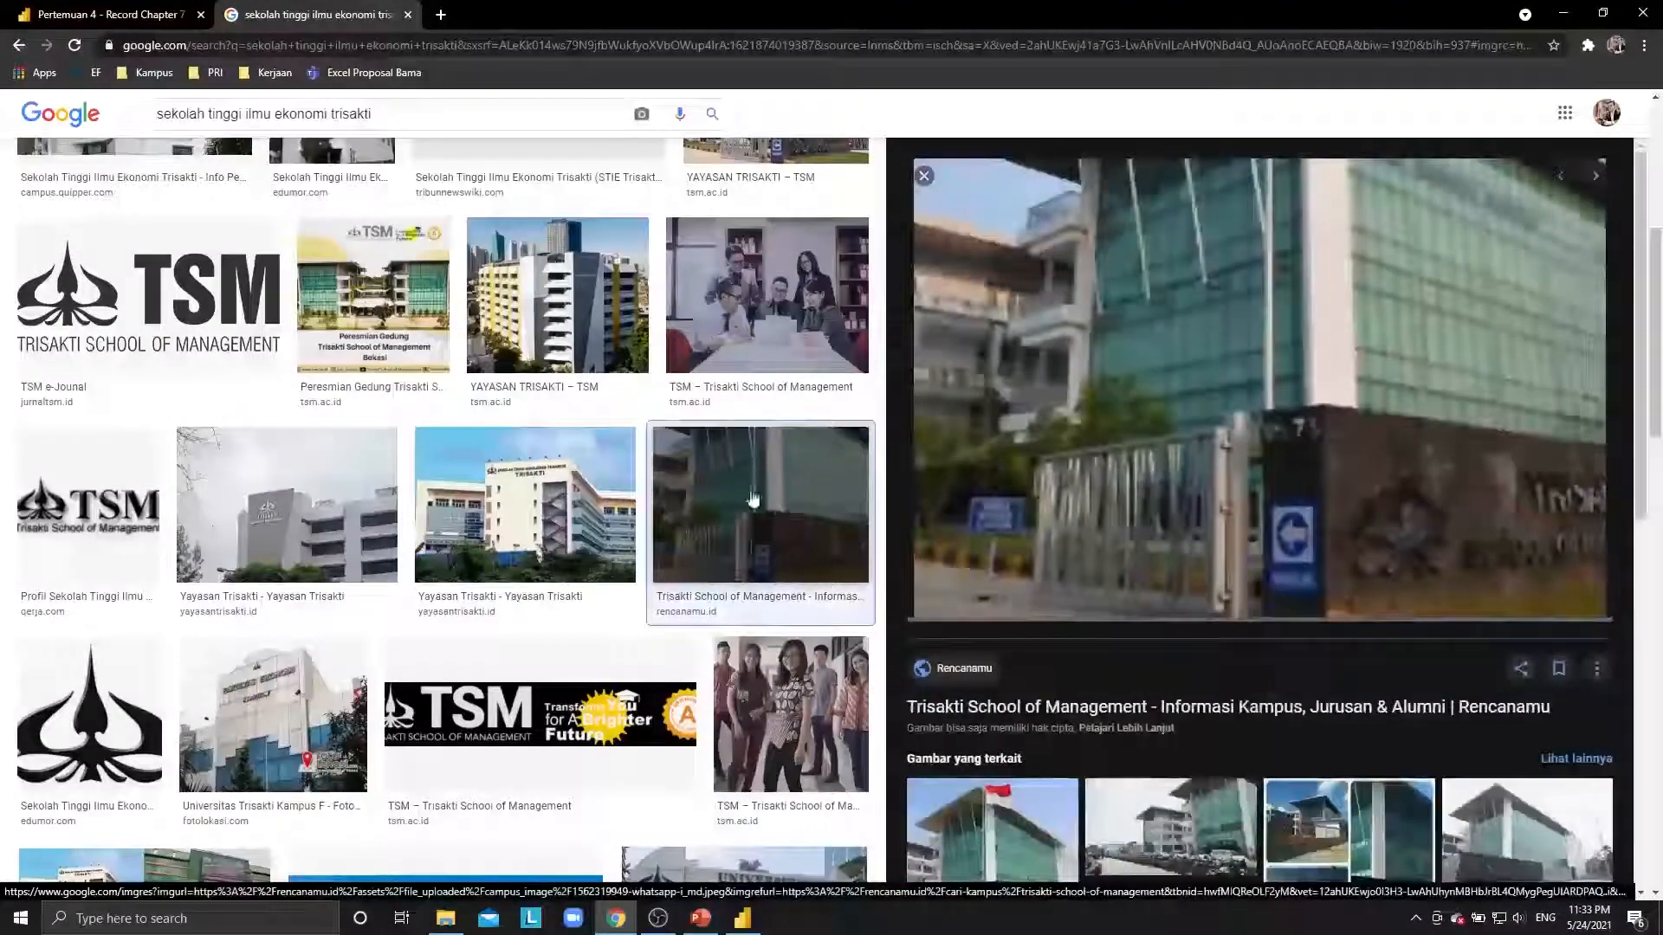
pyautogui.scroll(-3, 459, 439)
pyautogui.scroll(4, 459, 439)
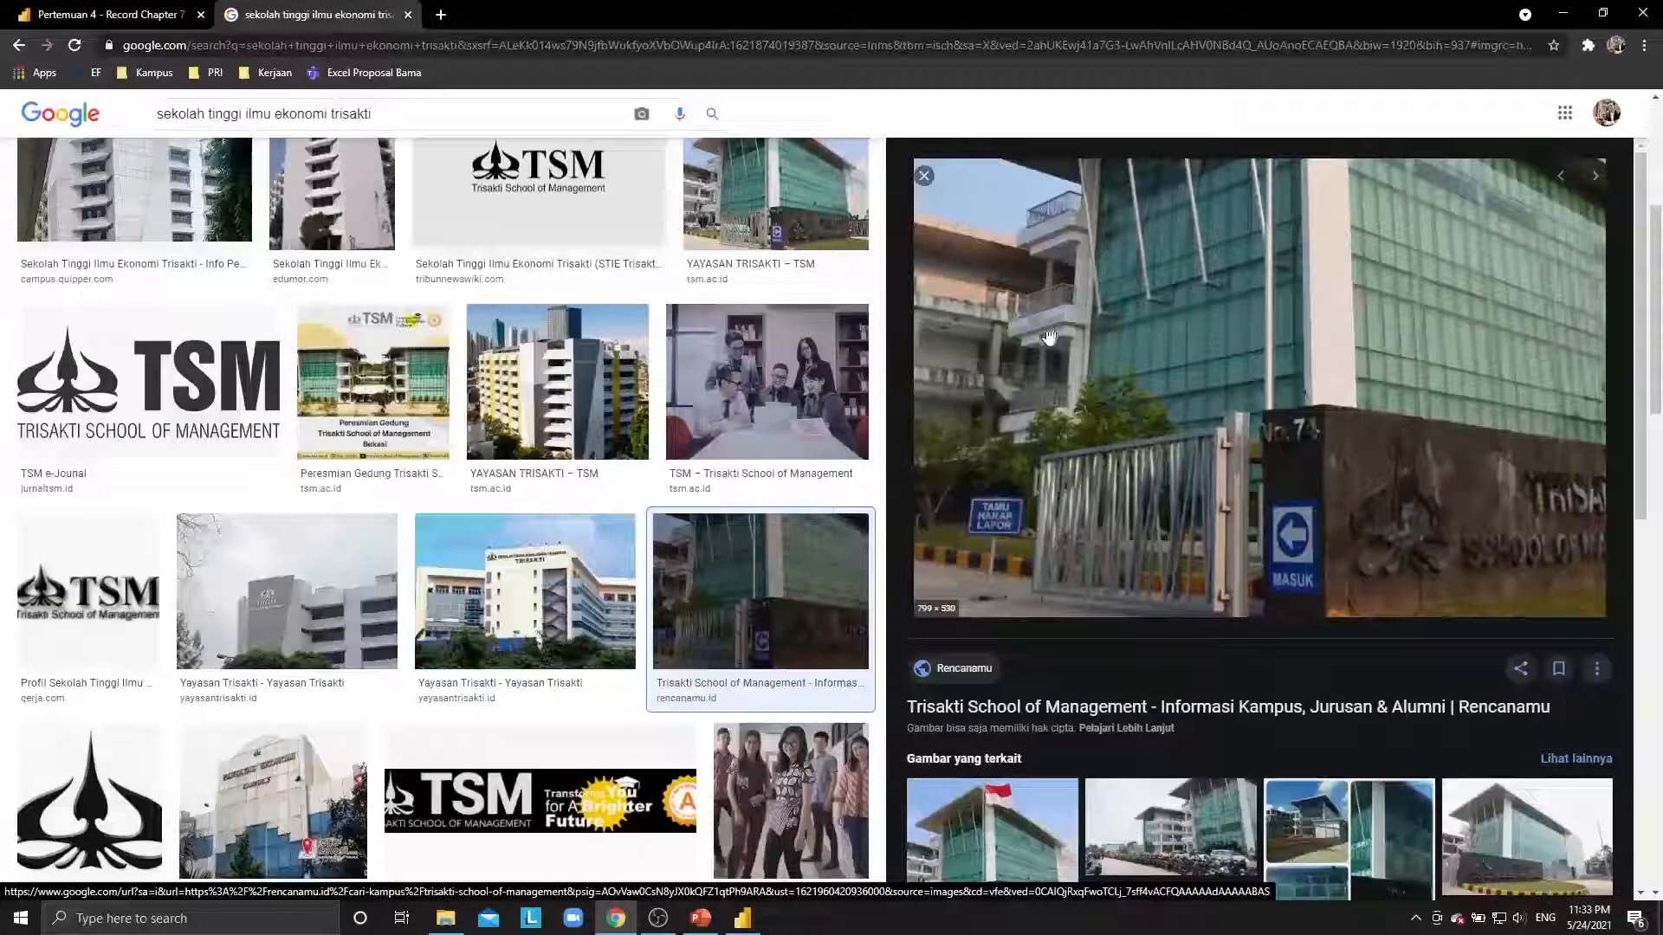
# Open the Rencanamu campus entrance photo in its own tab and copy its image address.
pyautogui.rightClick(965, 324)
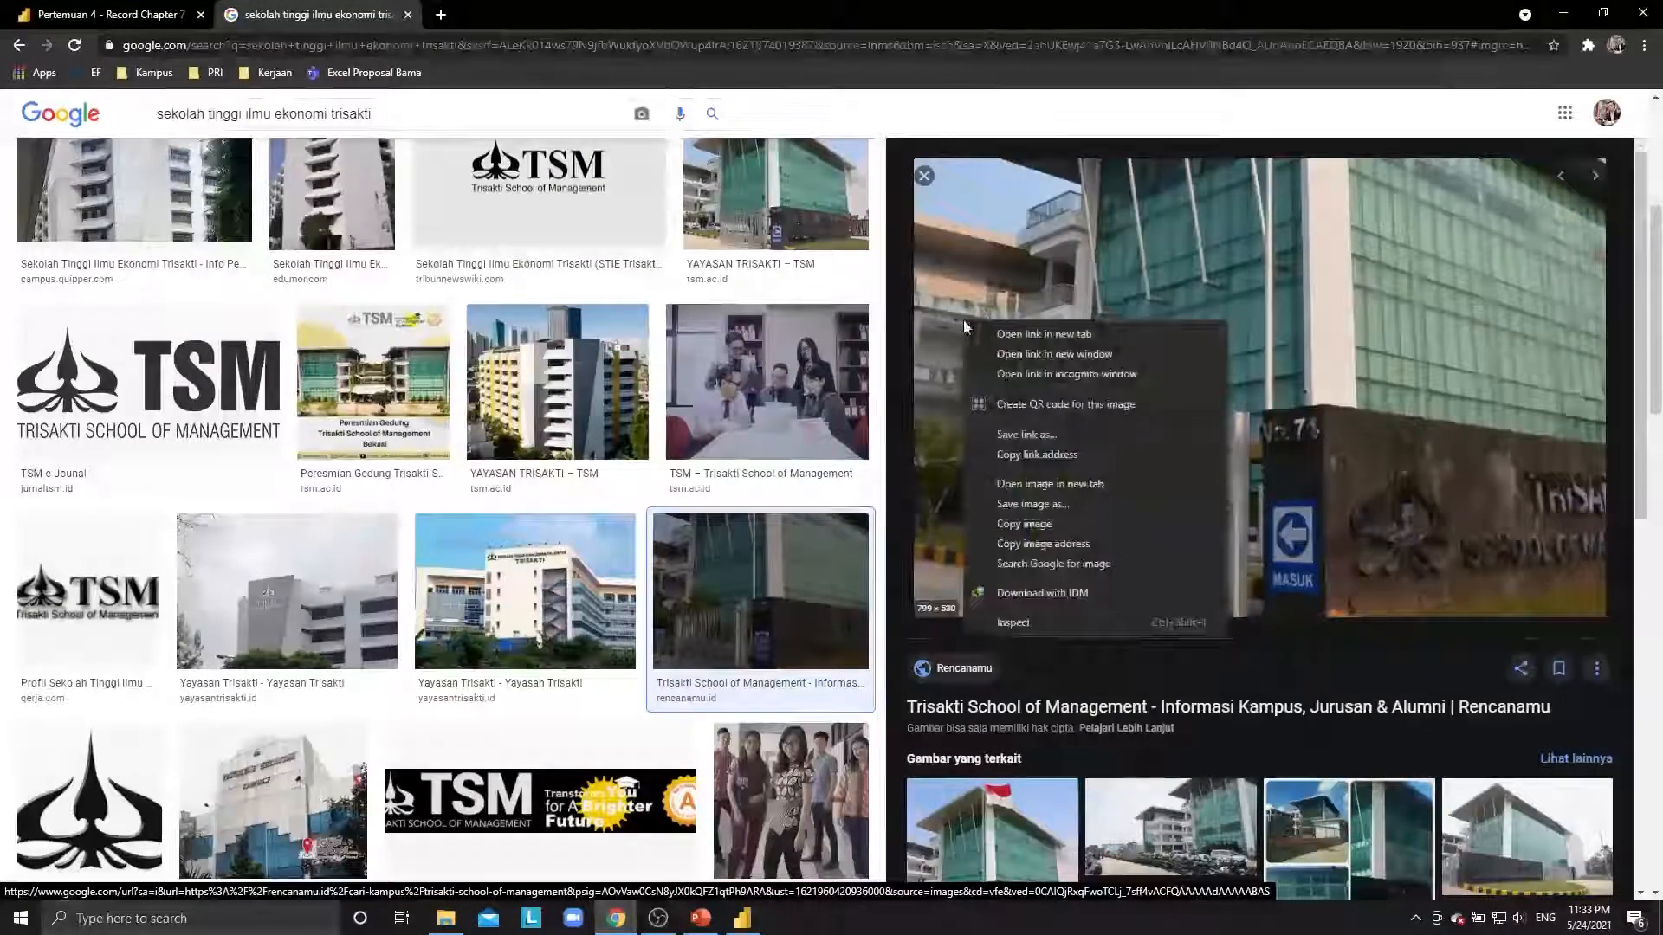
pyautogui.click(1067, 485)
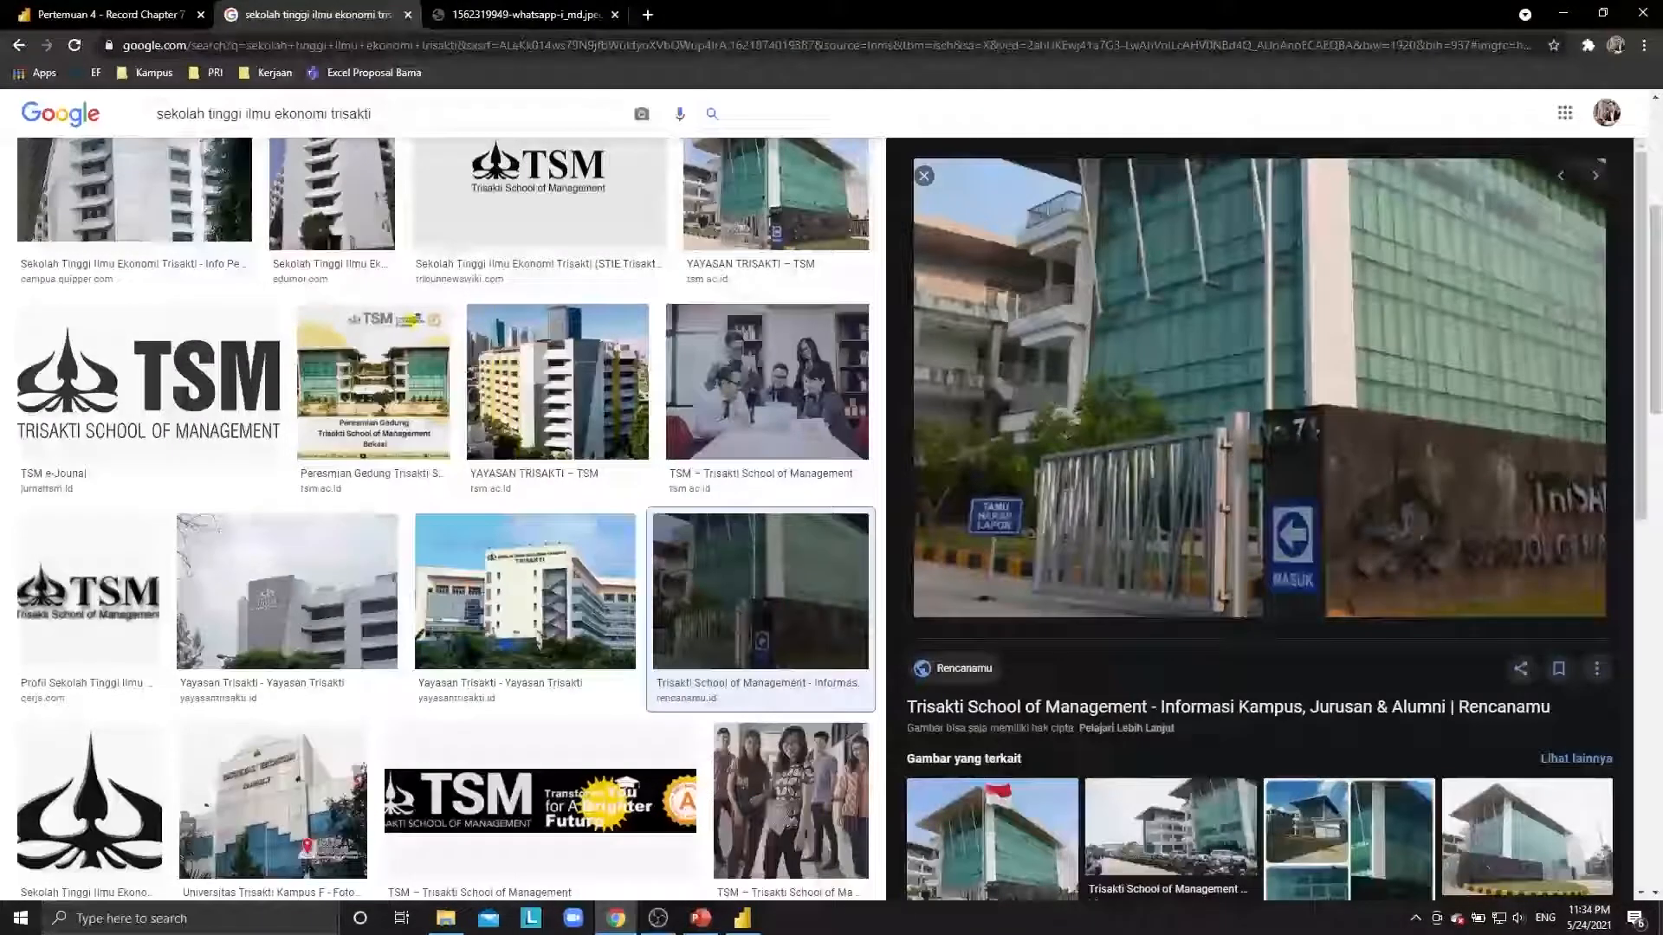
pyautogui.click(515, 14)
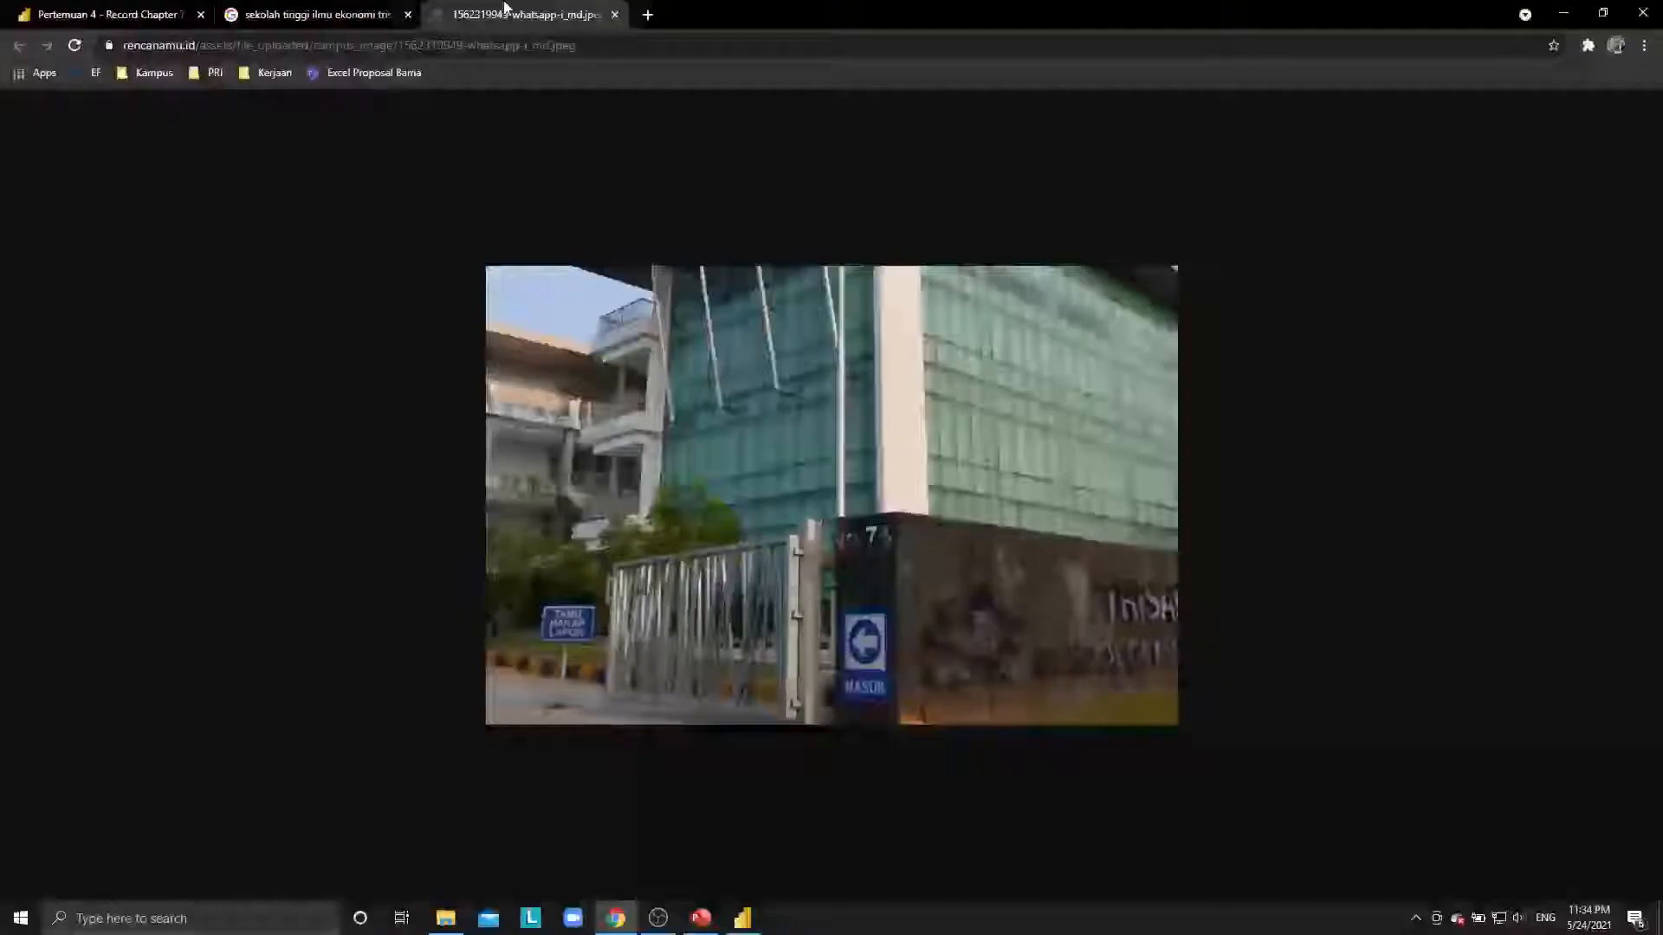
pyautogui.click(263, 48)
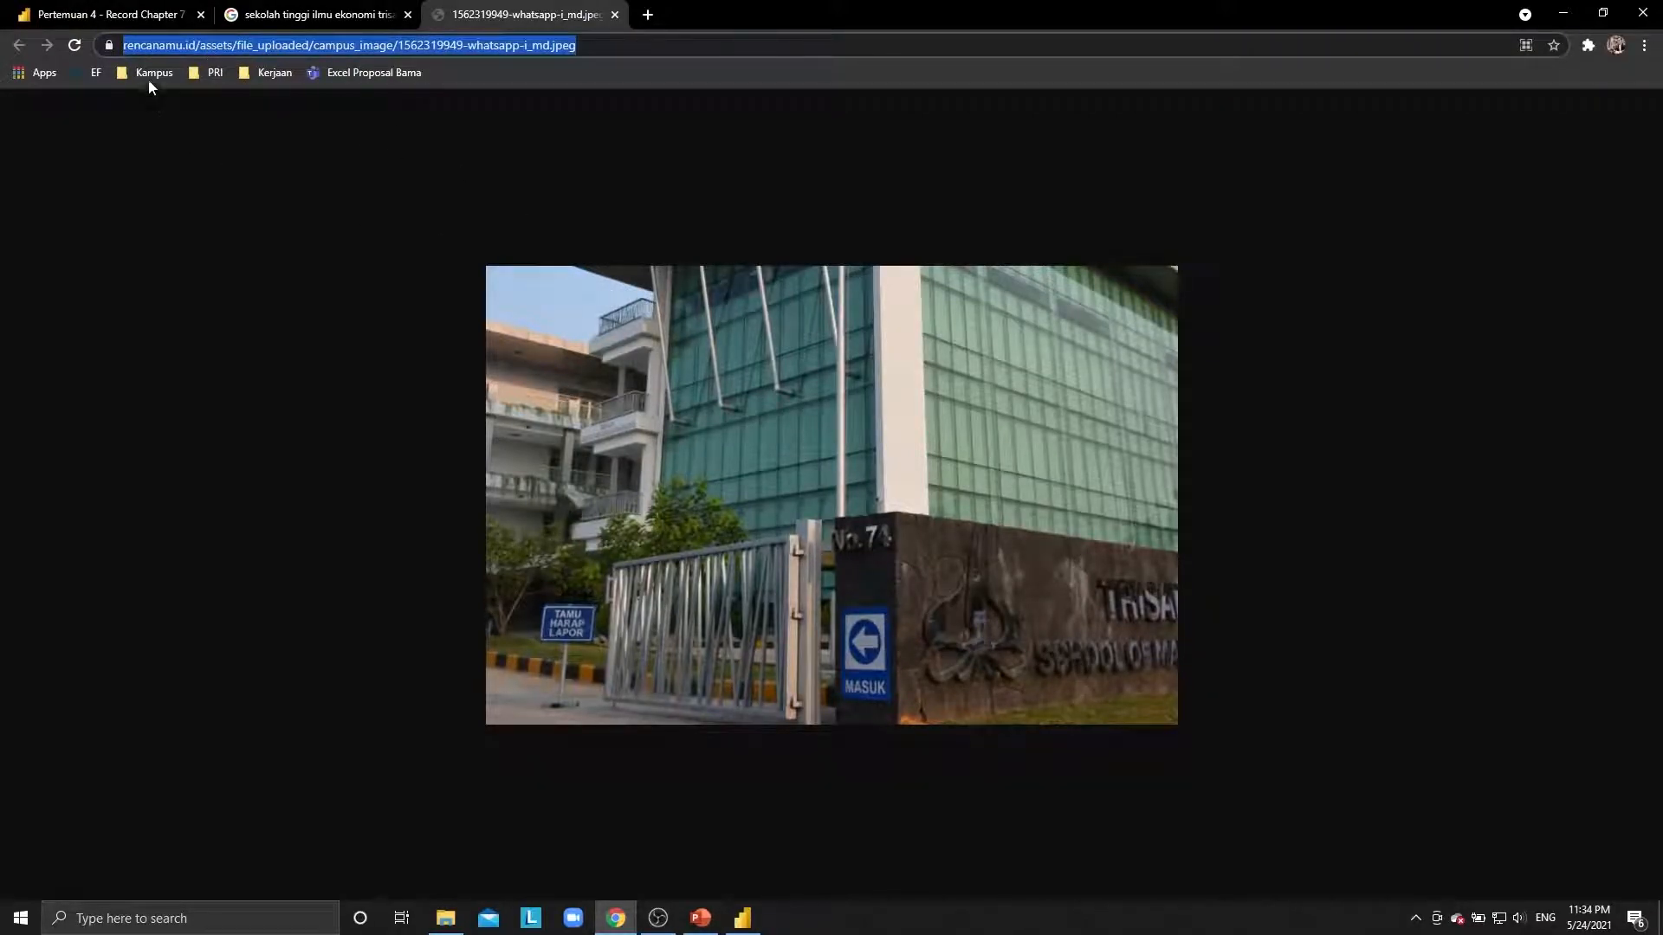
pyautogui.click(95, 14)
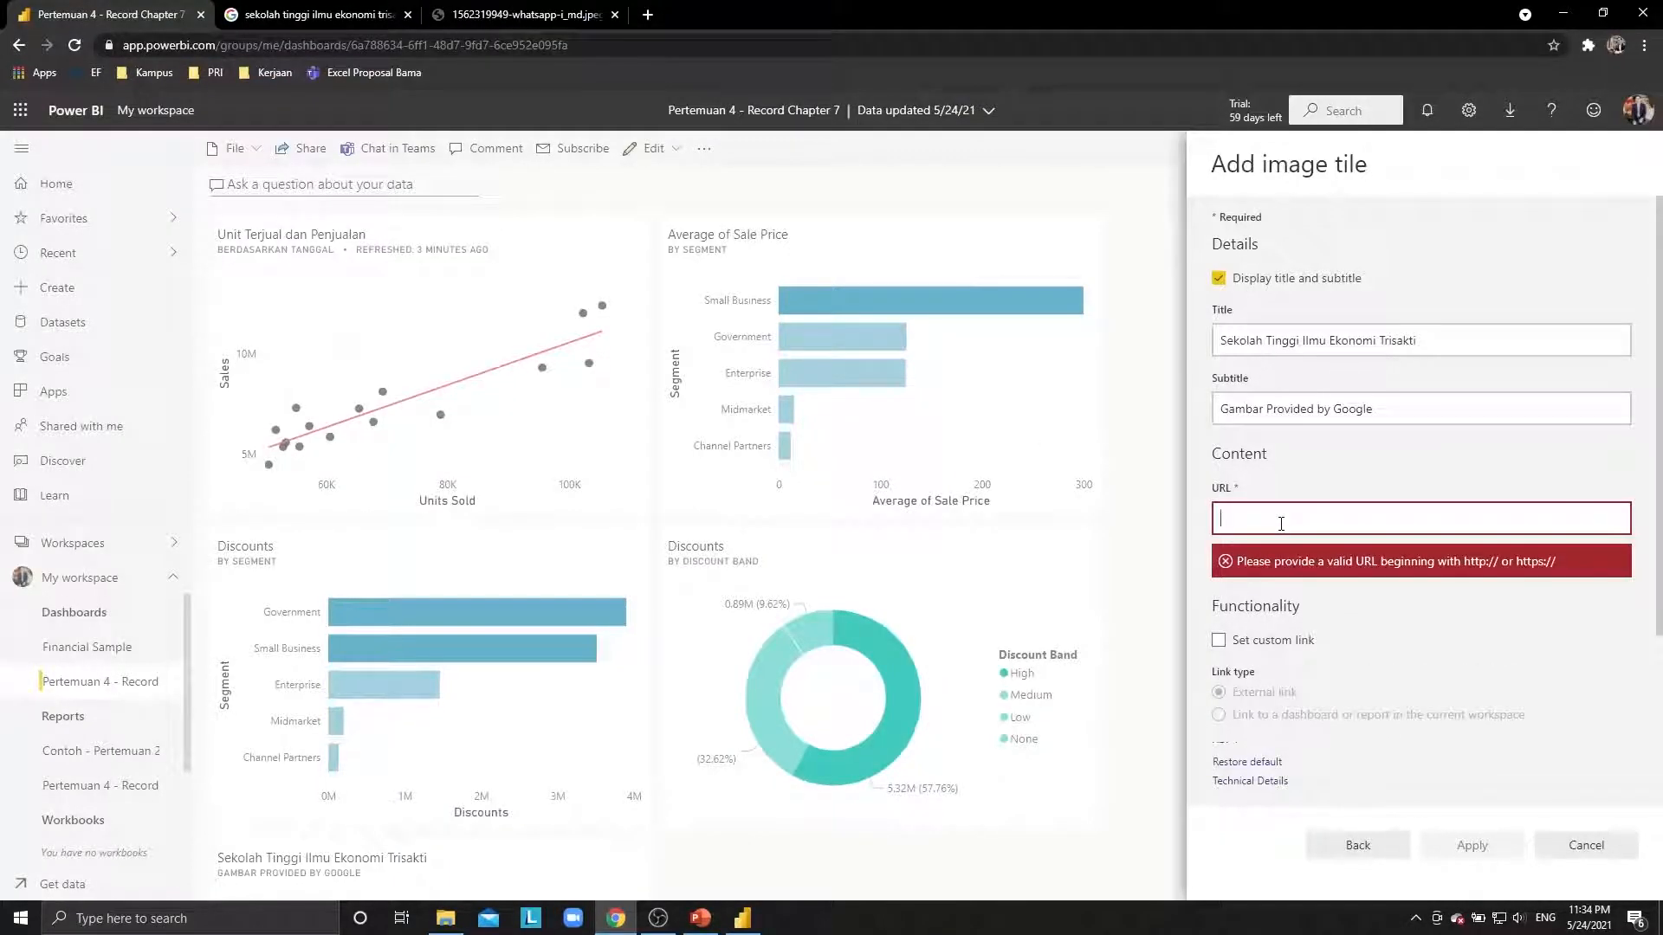
# Paste the campus image URL into the tile form and apply it to the dashboard.
pyautogui.hotkey('ctrl', 'v')
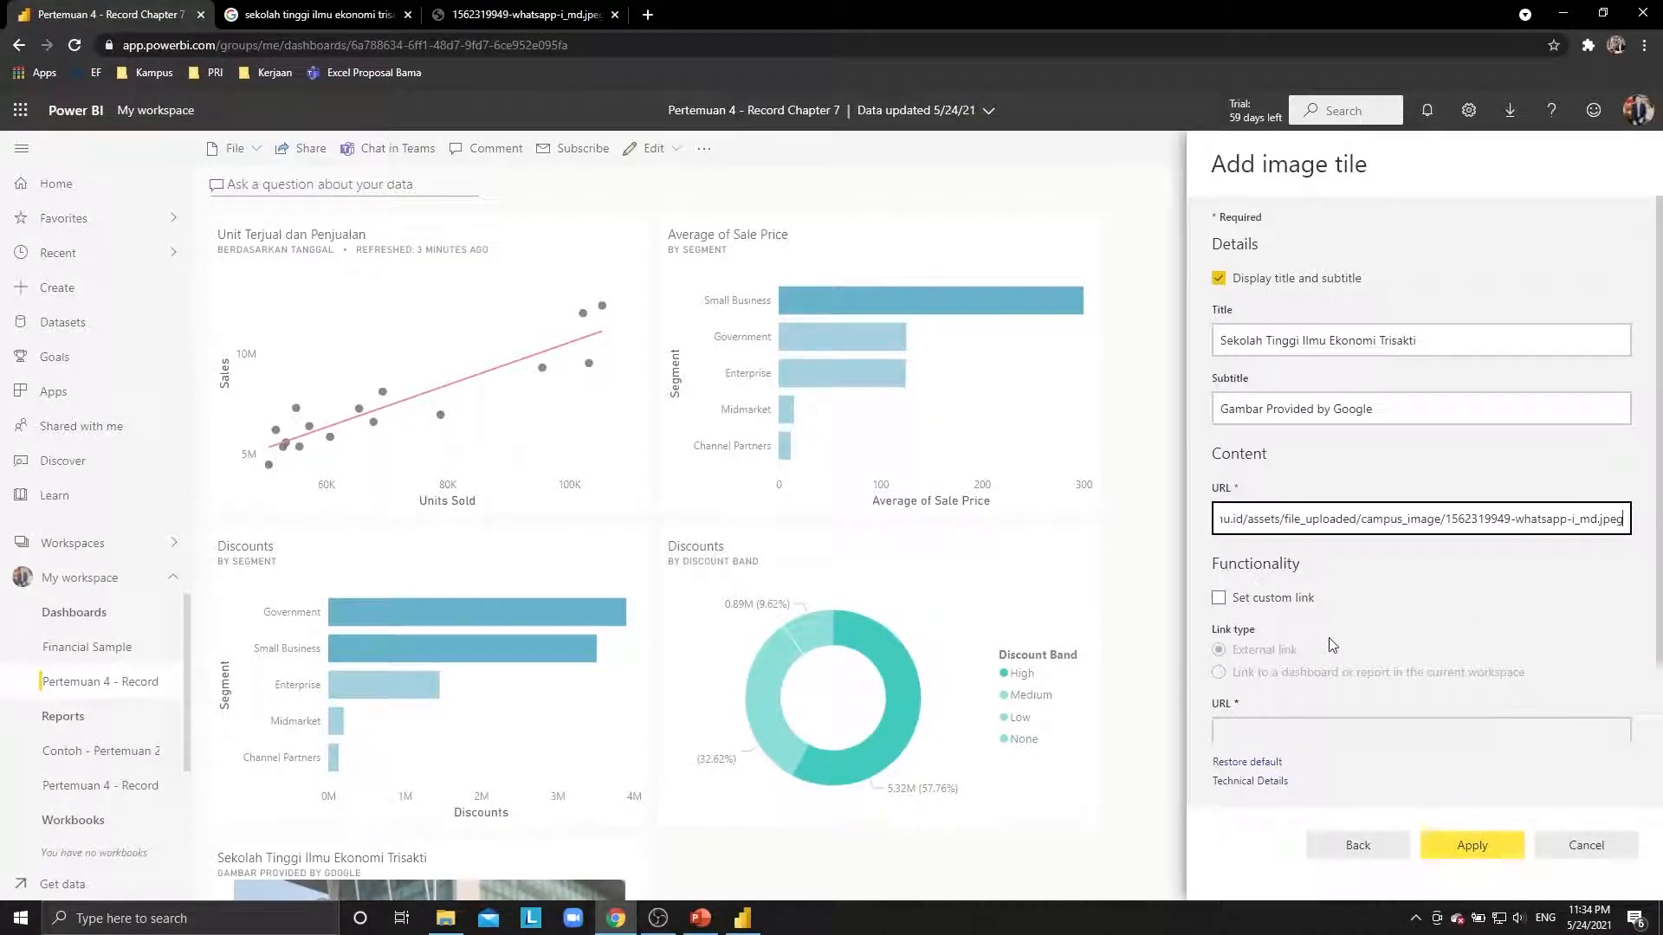
pyautogui.scroll(-1, 1331, 645)
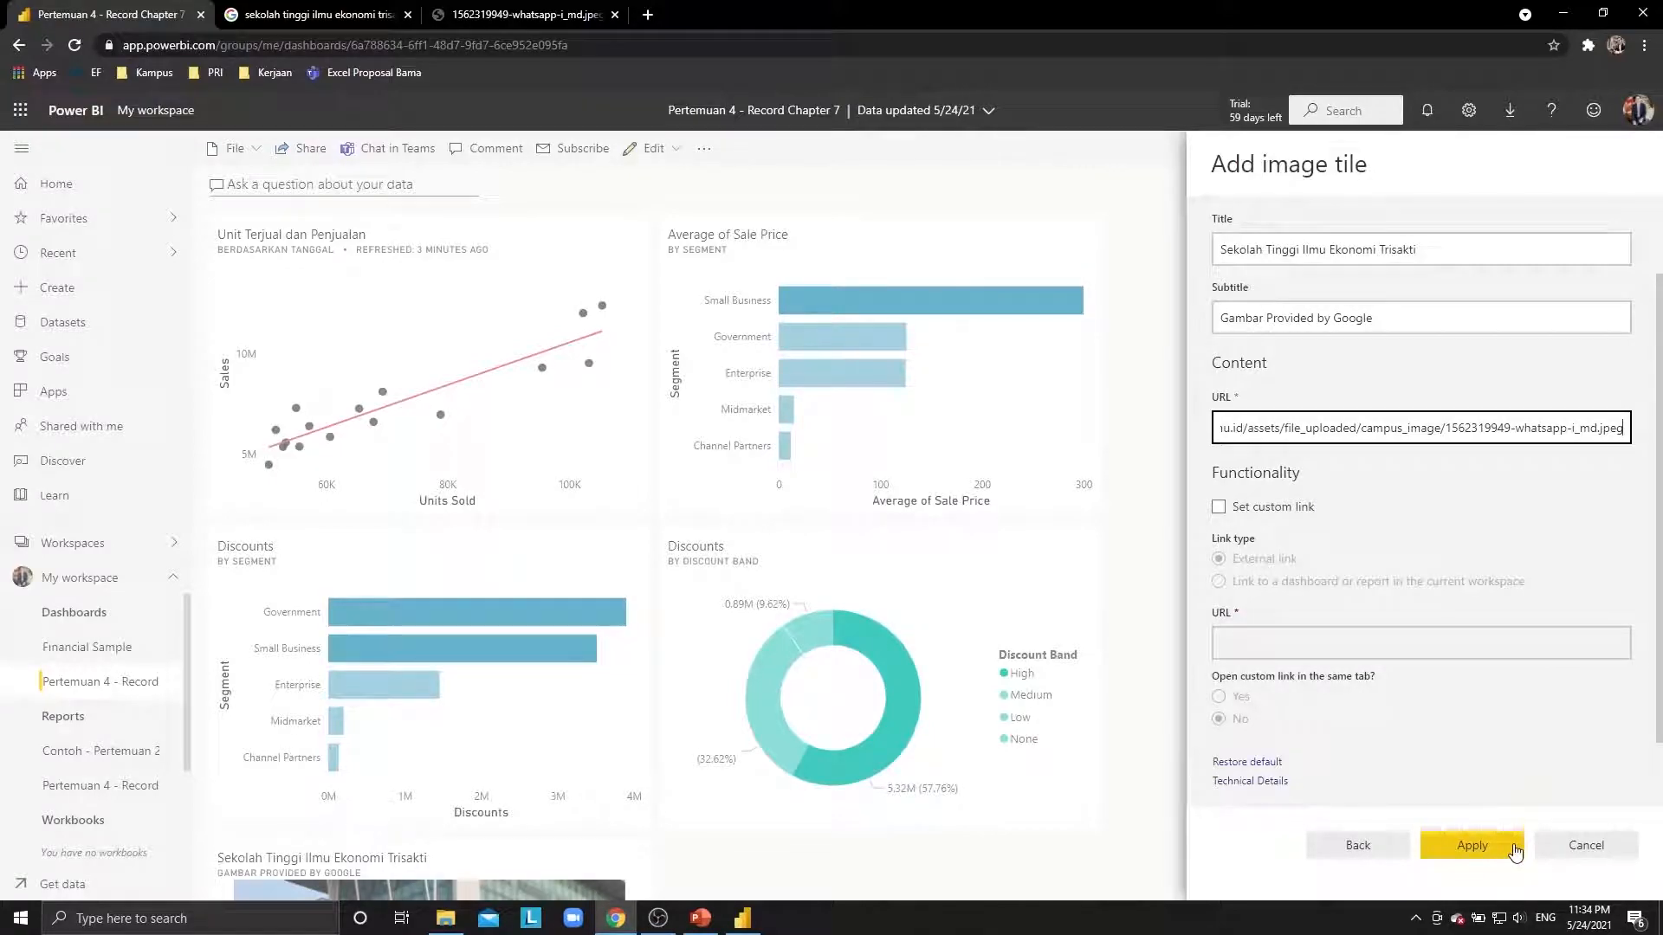
pyautogui.click(1471, 845)
pyautogui.scroll(-3, 549, 651)
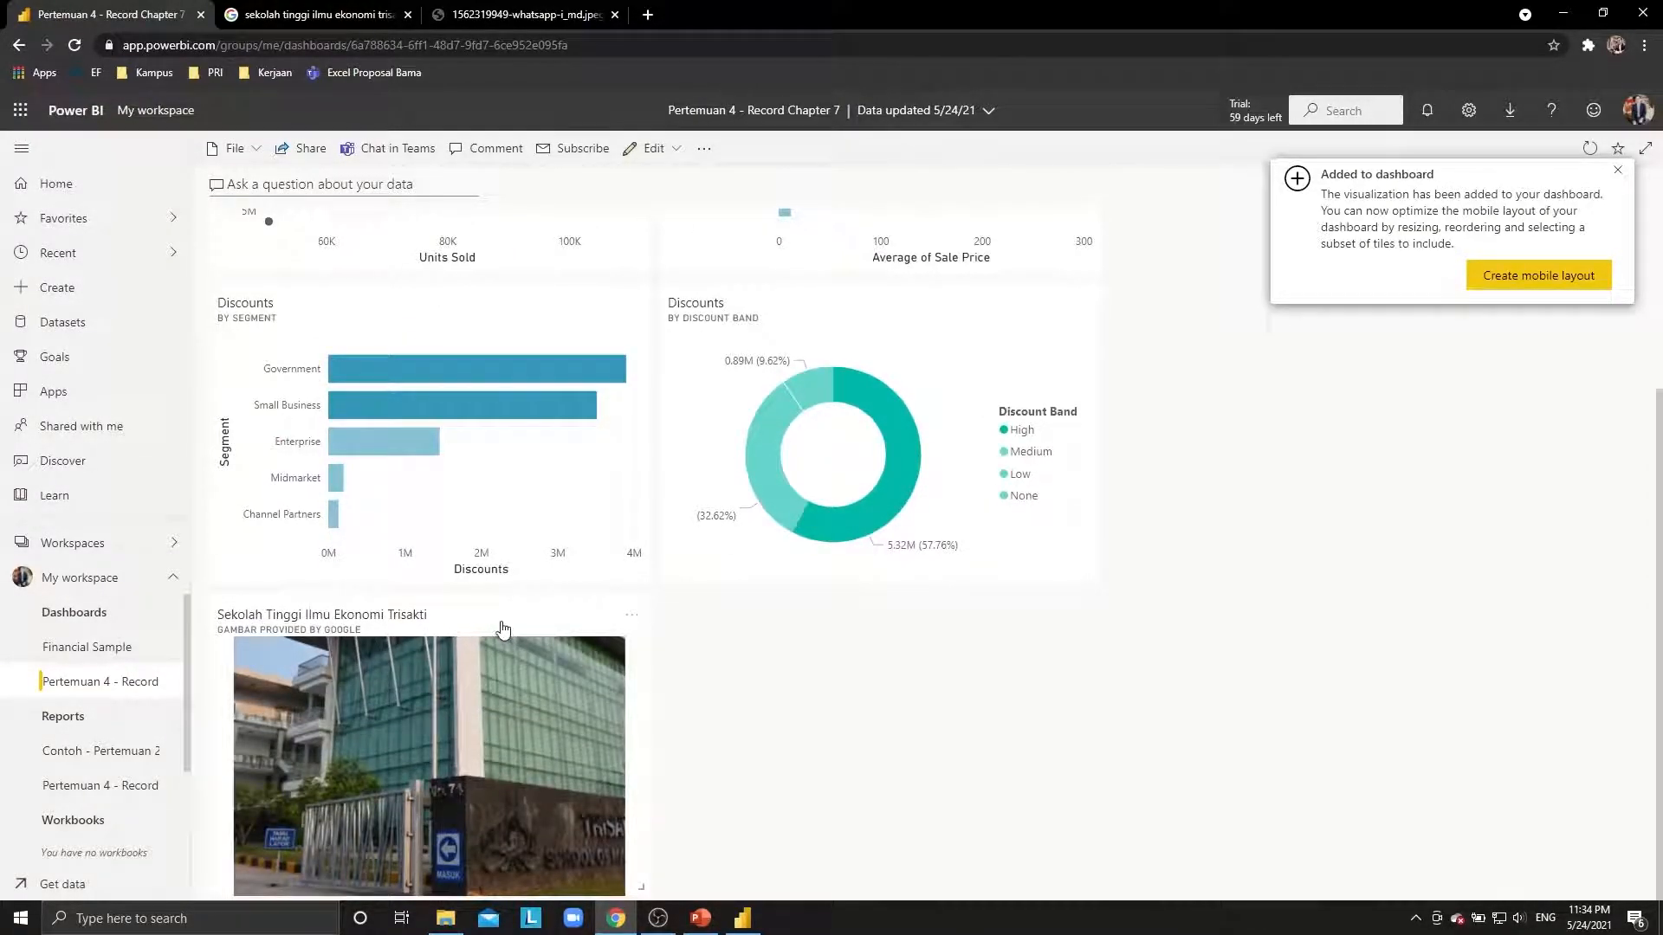
# Open and dismiss the new image tile's options menu, then return to PowerPoint.
pyautogui.click(631, 615)
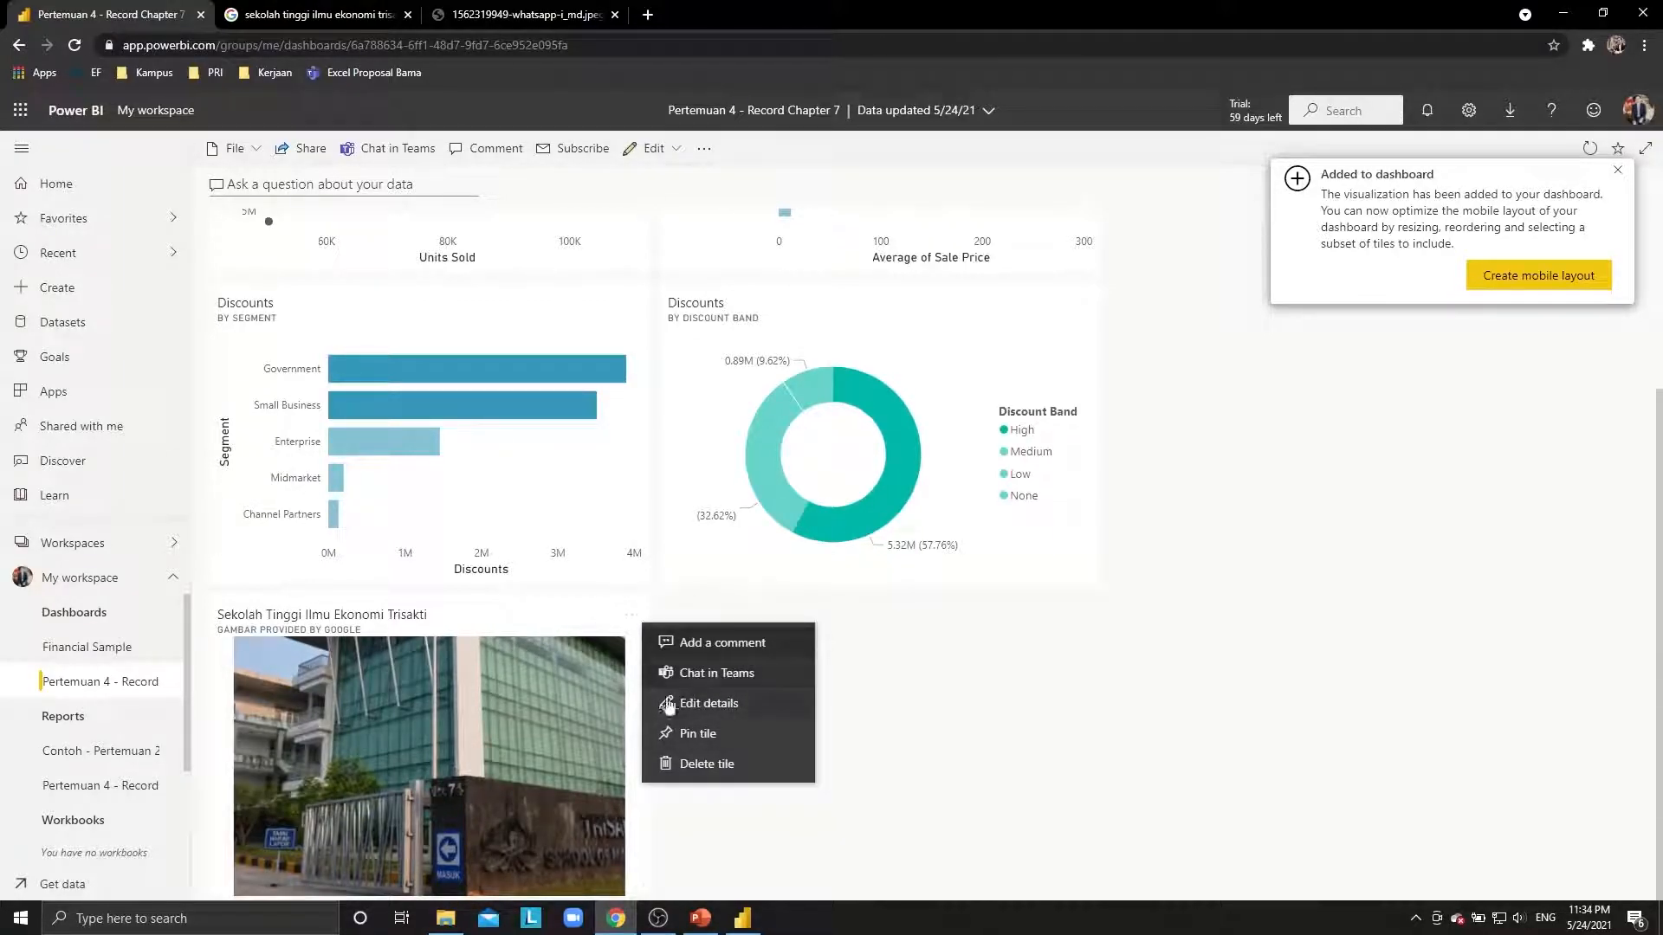
pyautogui.click(935, 741)
pyautogui.scroll(3, 724, 696)
pyautogui.scroll(-3, 722, 696)
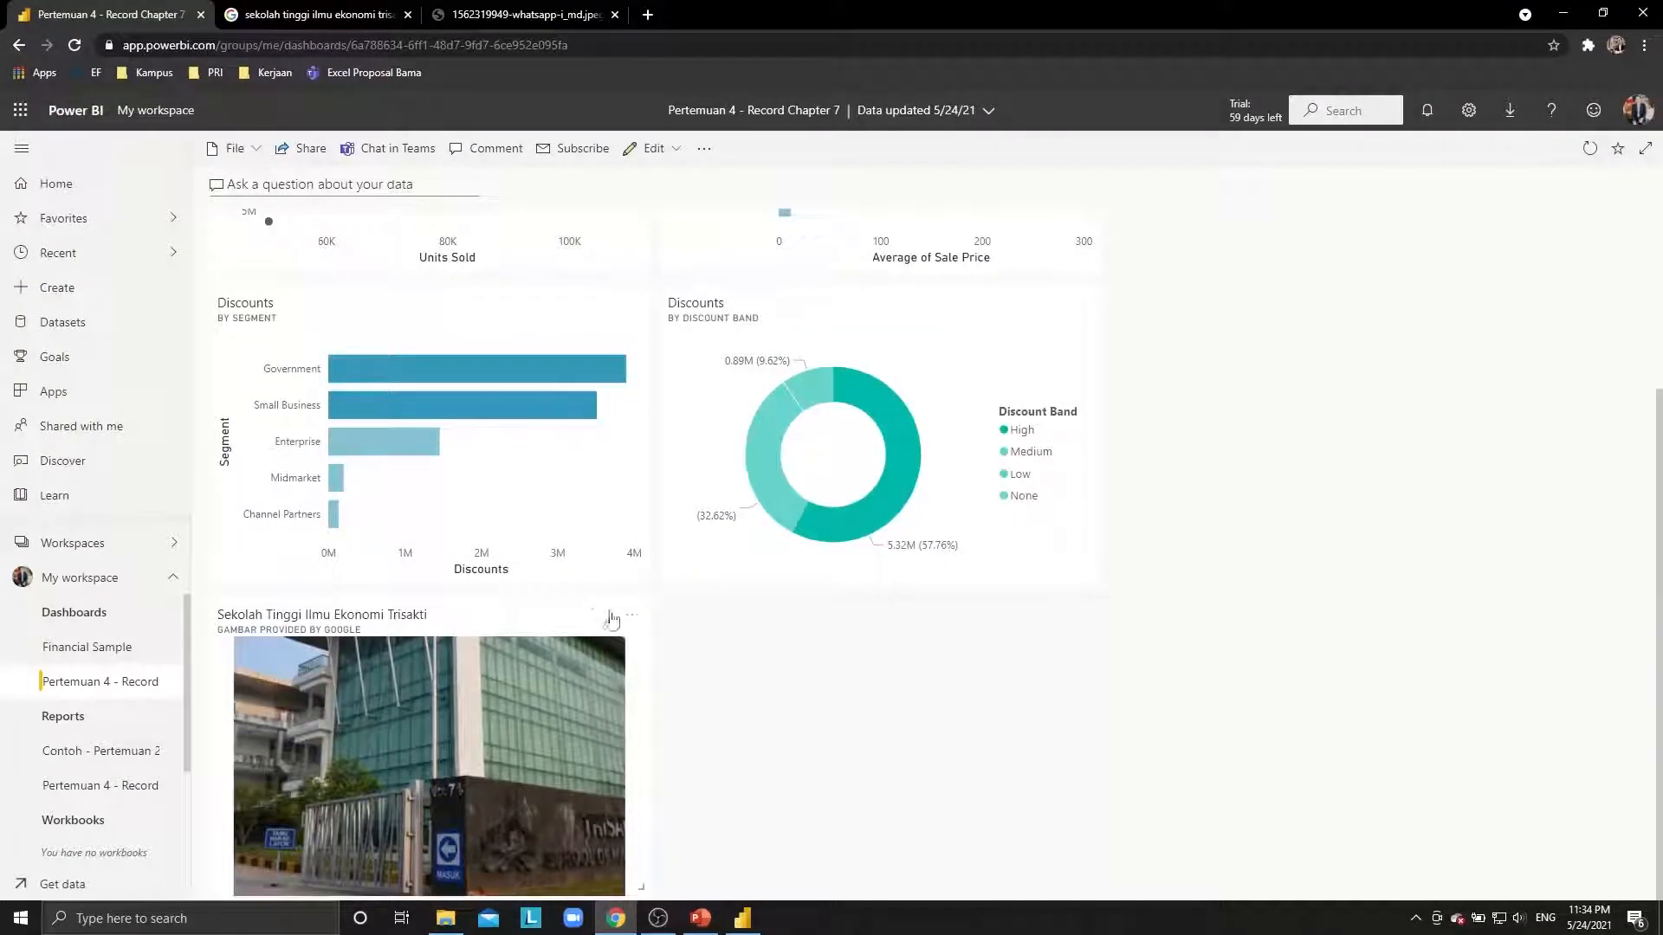
pyautogui.hotkey('alt', 'Tab')
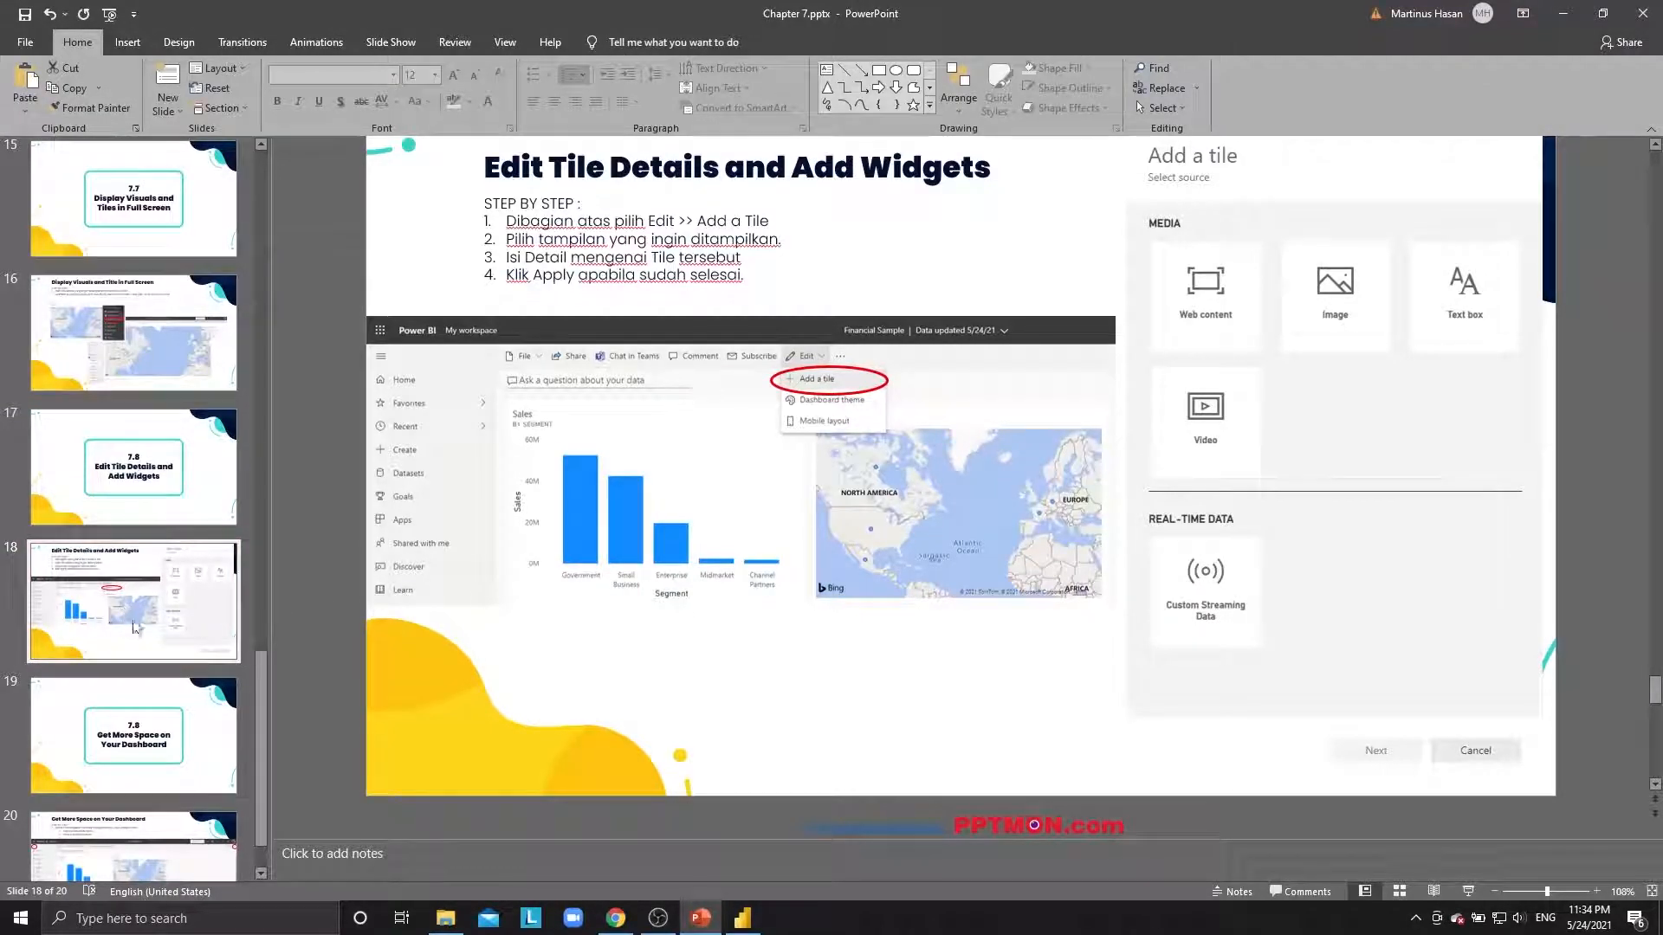
# Advance the deck to slide 20, Get More Space on Your Dashboard, then return to the dashboard top.
pyautogui.scroll(-2, 143, 616)
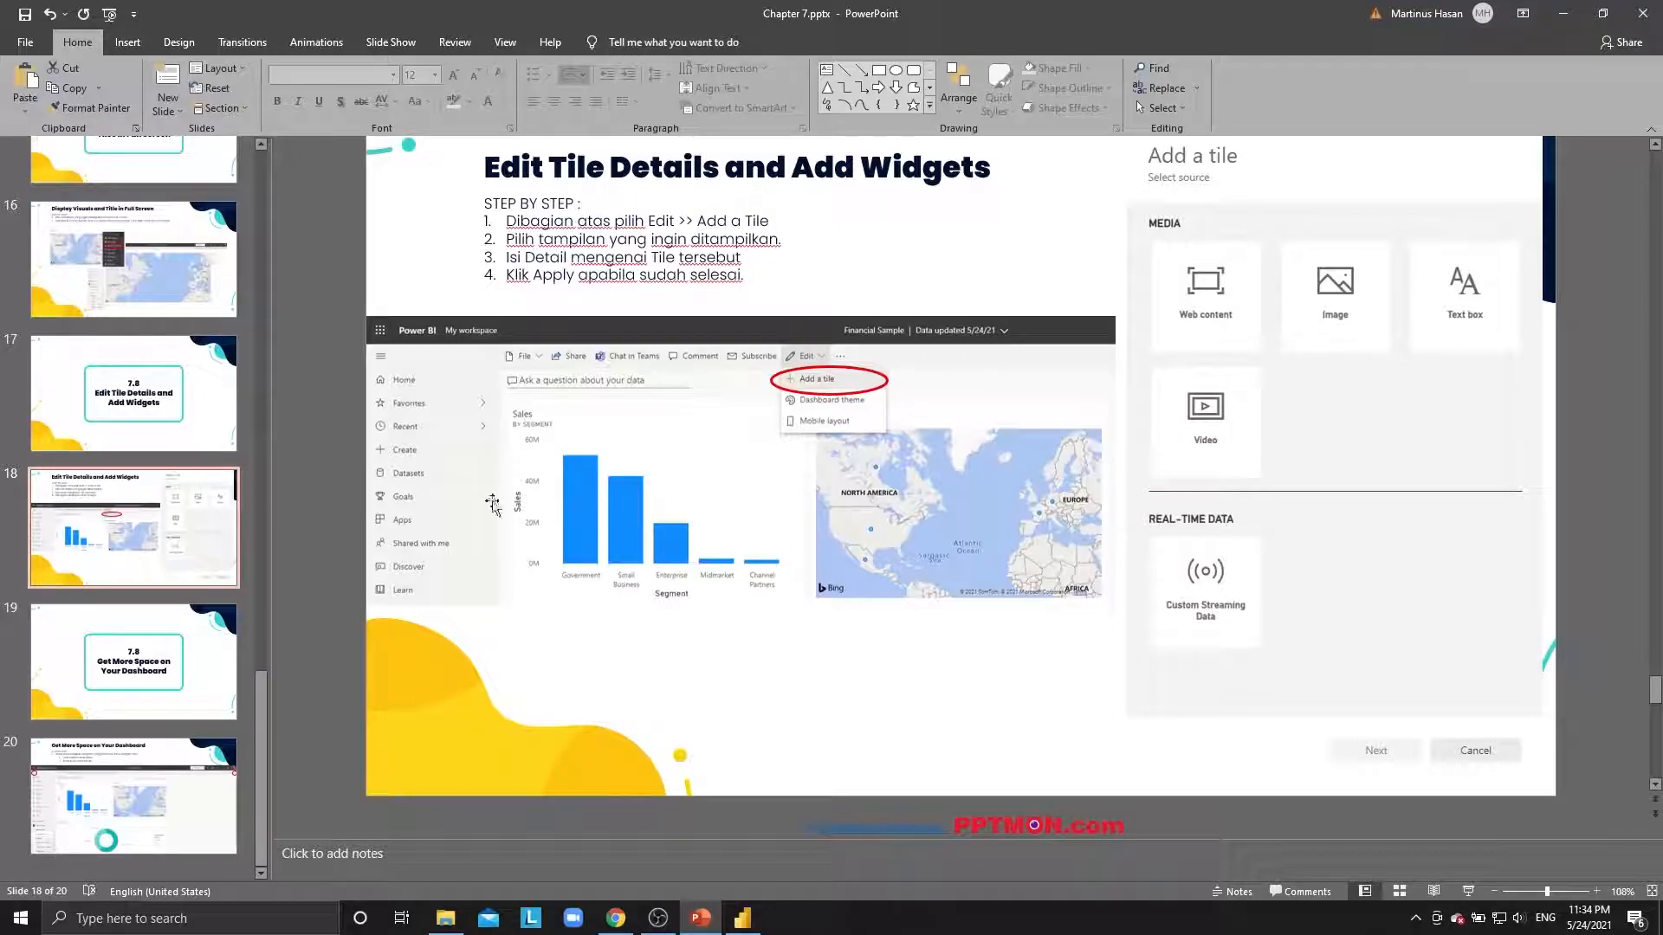
pyautogui.press('Down')
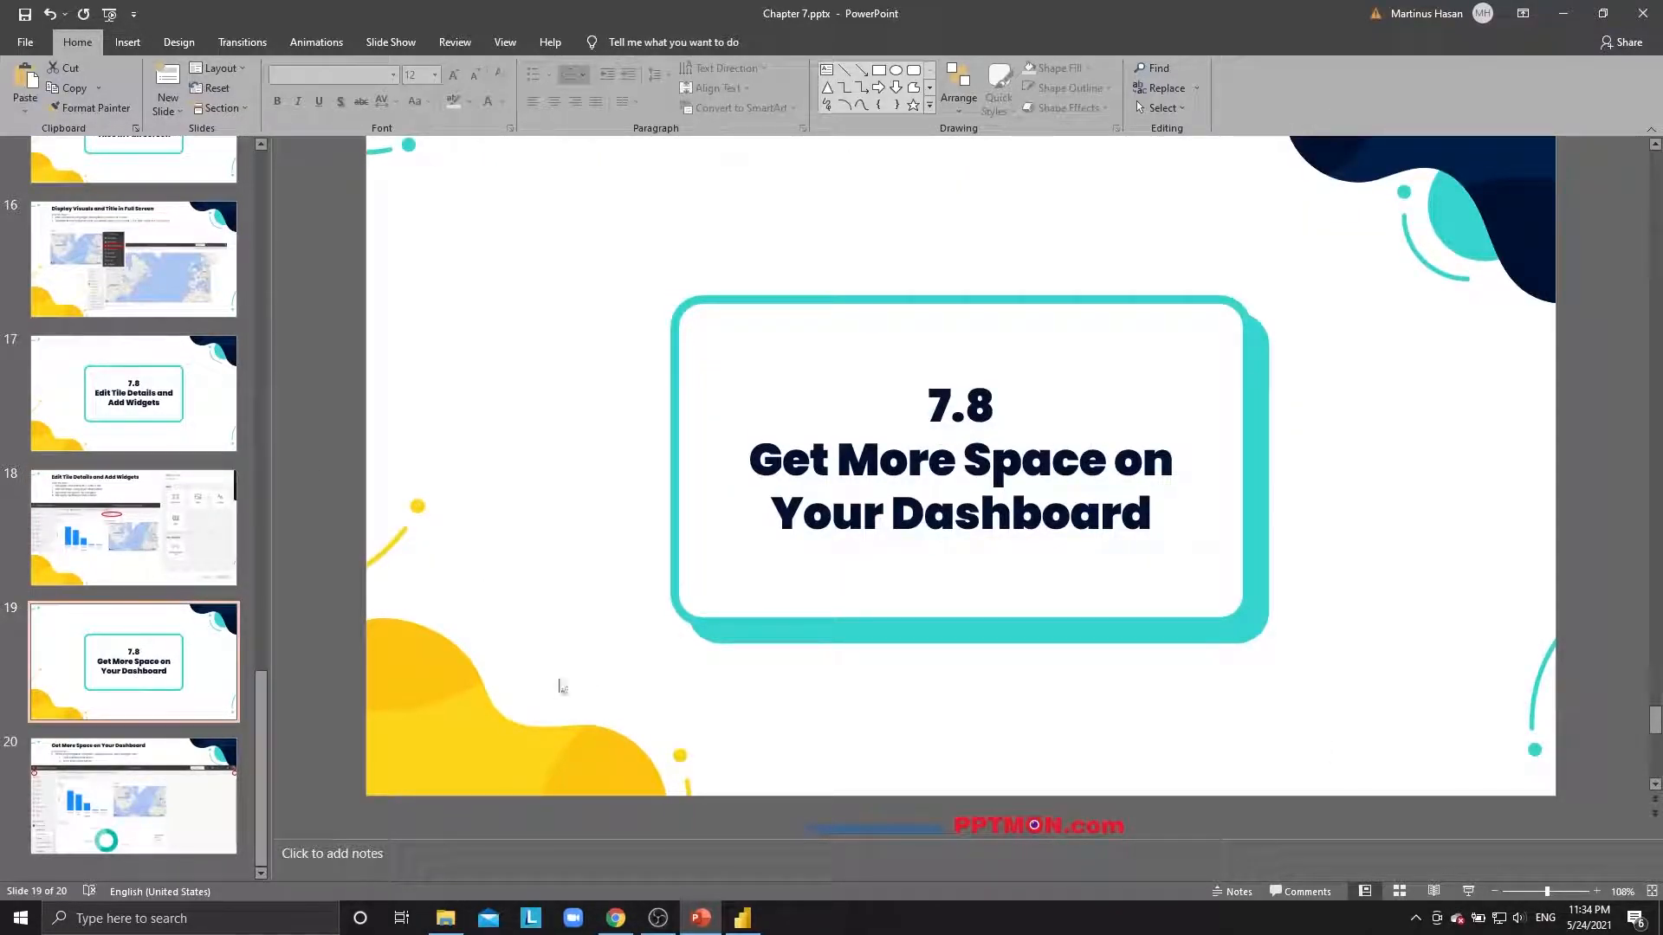
pyautogui.click(191, 810)
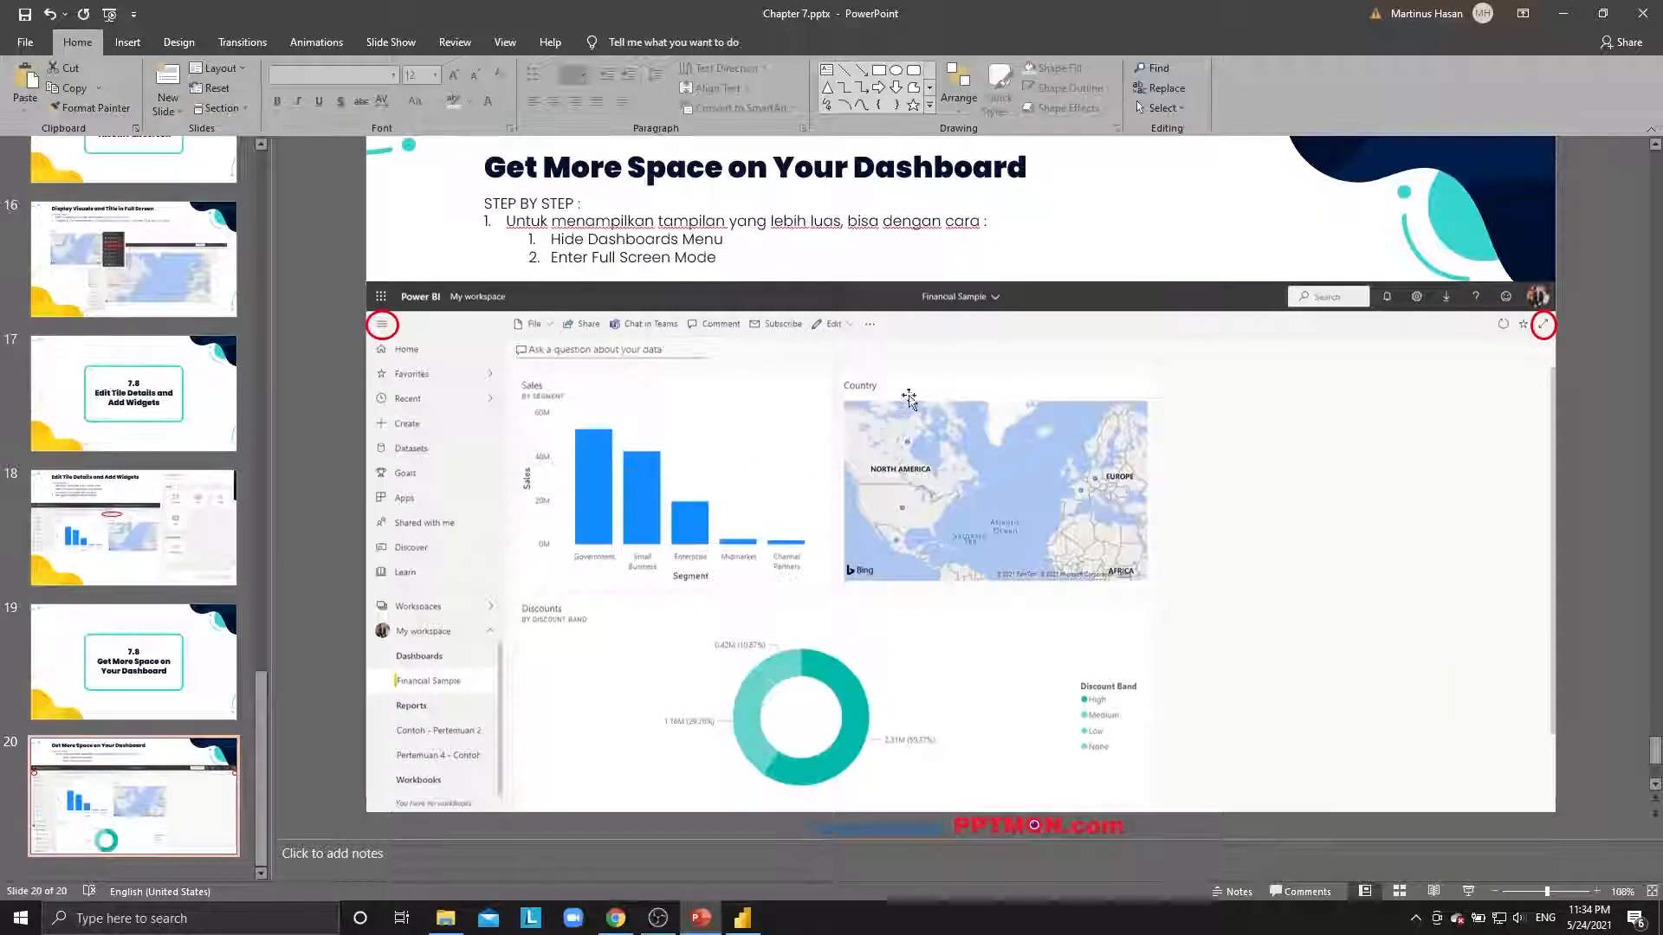
pyautogui.hotkey('alt', 'Tab')
pyautogui.scroll(3, 1125, 455)
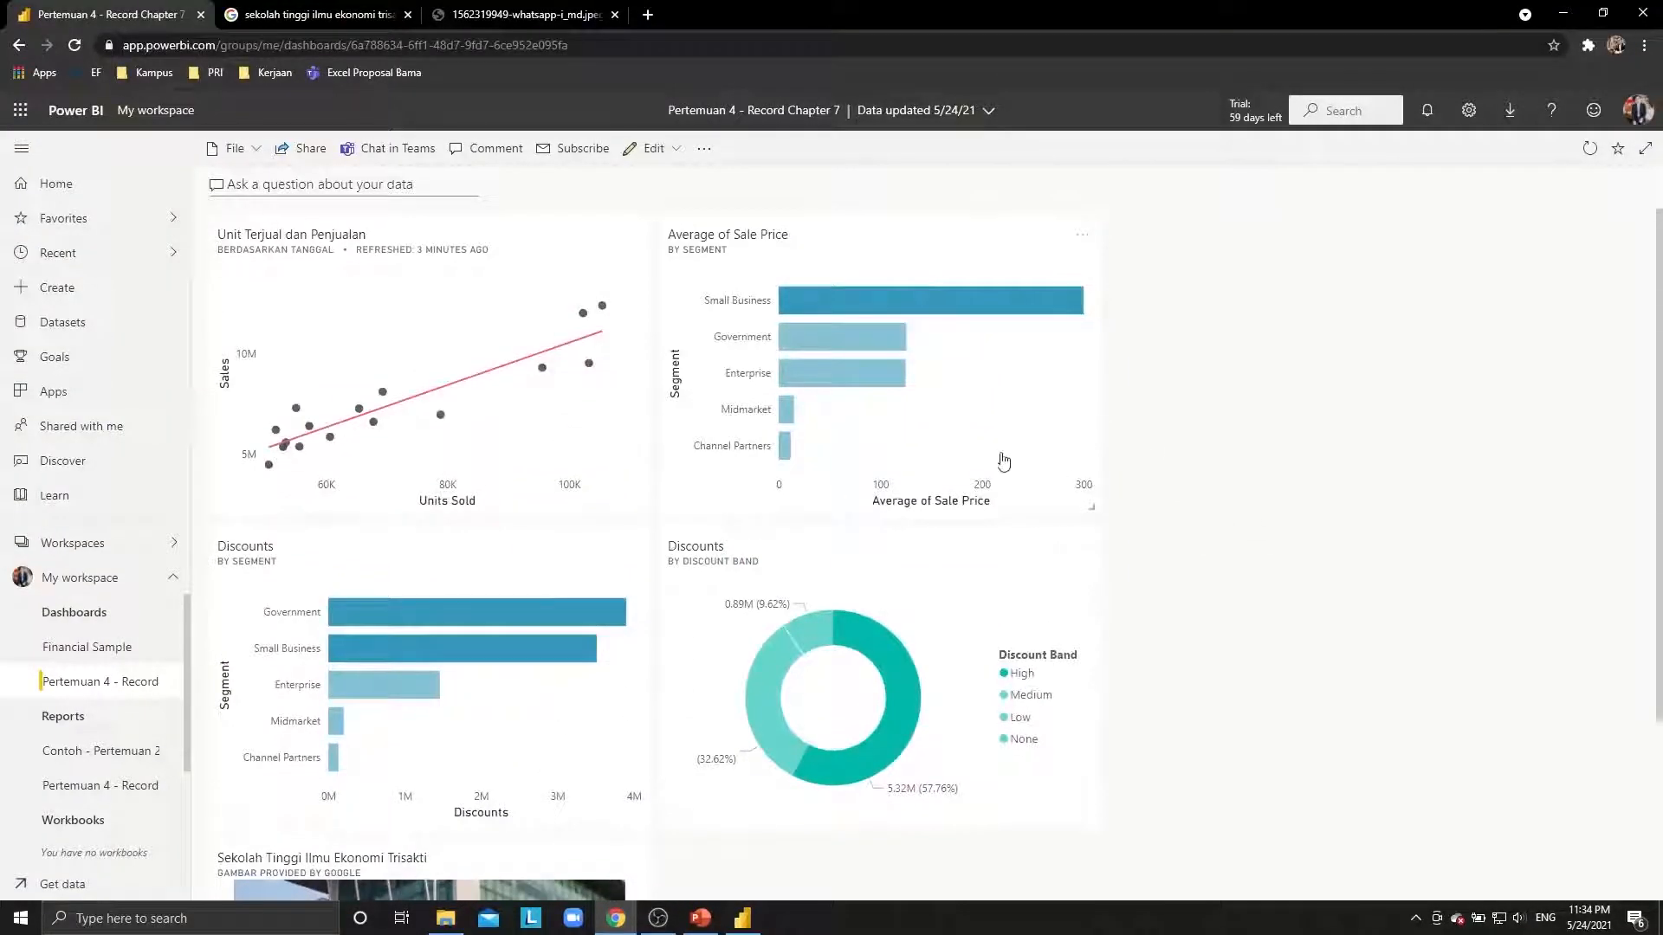
# Hide the navigation pane and briefly view the dashboard in full screen before exiting.
pyautogui.click(21, 149)
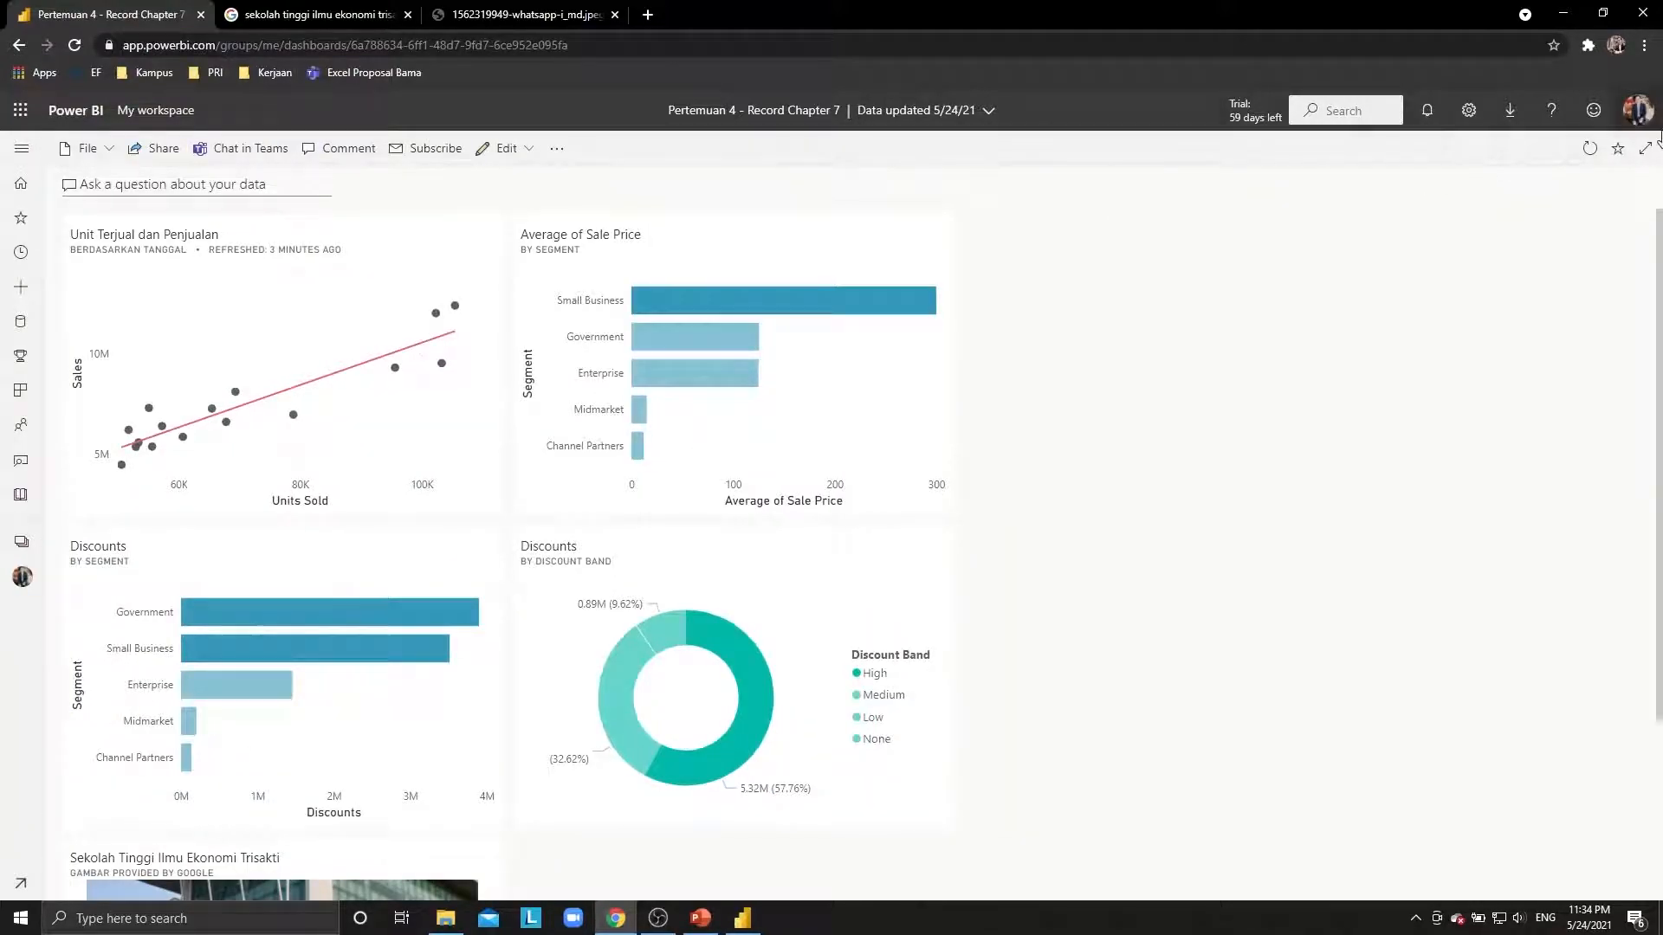
pyautogui.click(1646, 153)
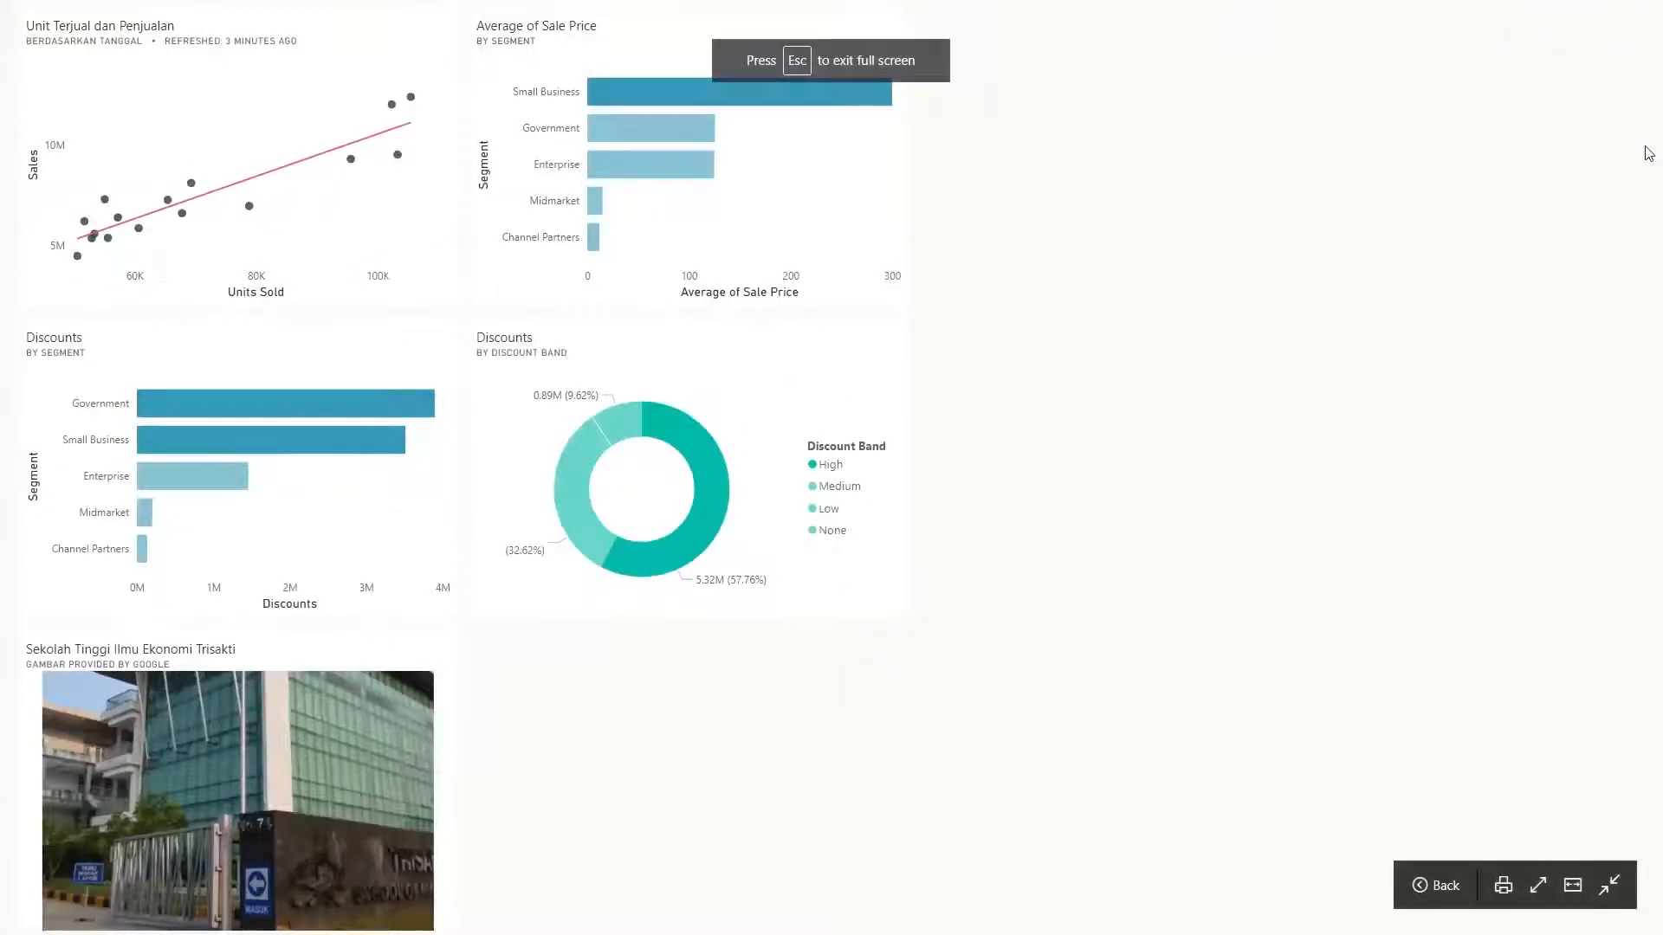
pyautogui.press('Escape')
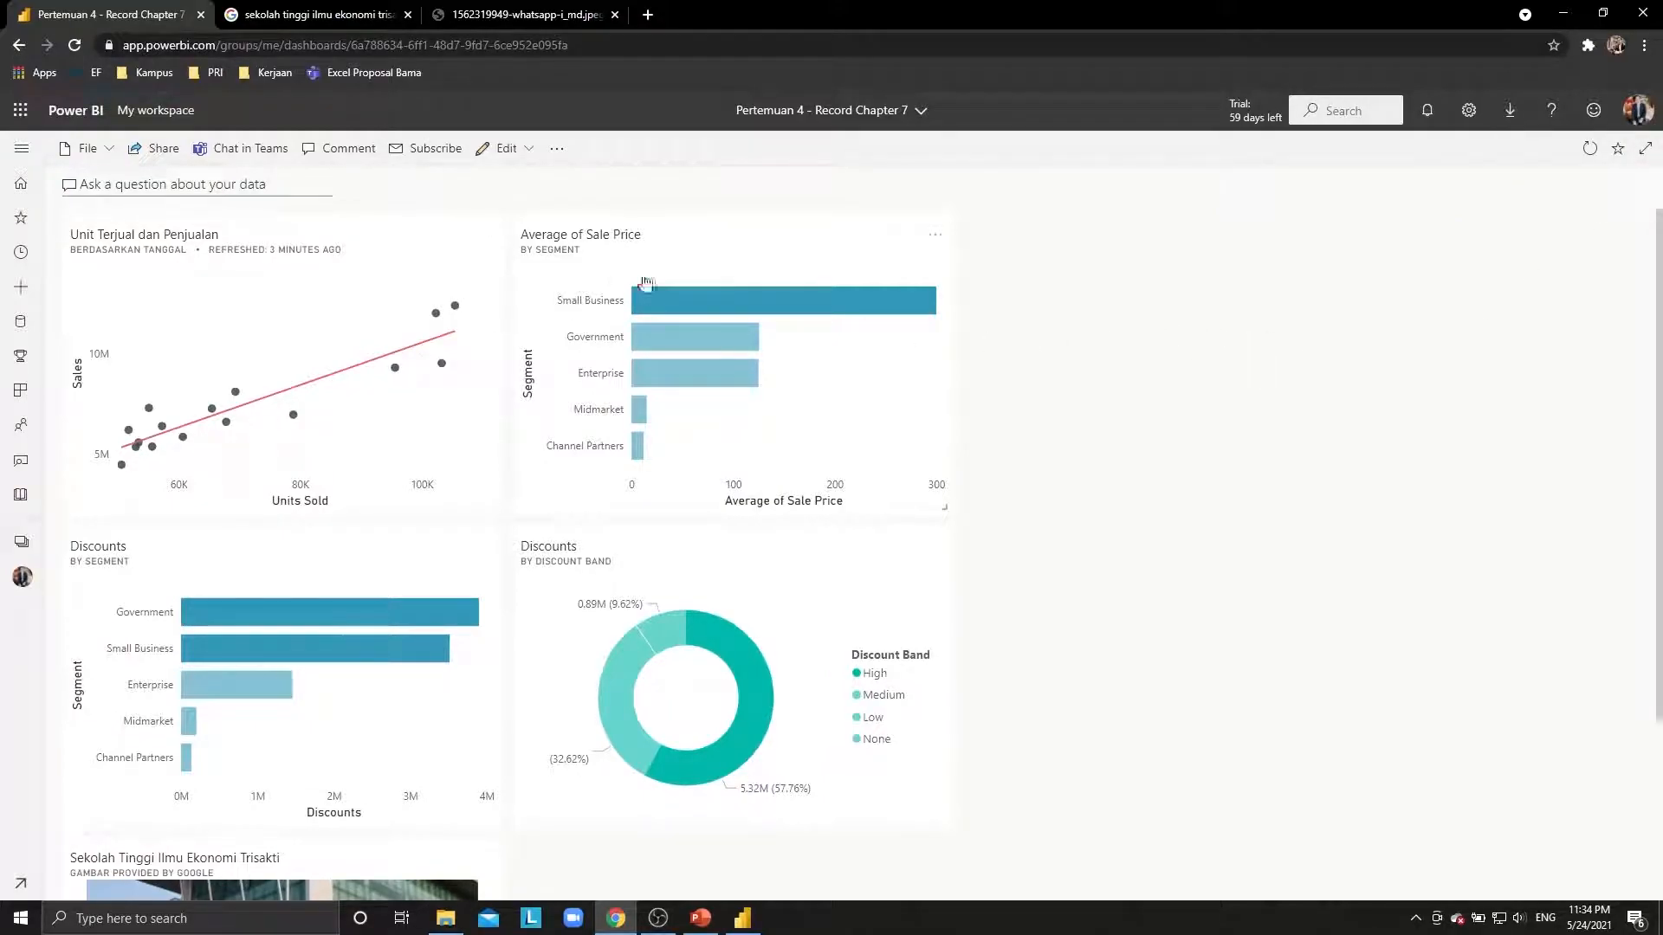
pyautogui.scroll(-2, 668, 289)
# Widen Average of Sale Price to the right edge and rearrange the donut and Discounts tiles.
pyautogui.scroll(2, 638, 304)
pyautogui.moveTo(945, 509); pyautogui.dragTo(1625, 394)
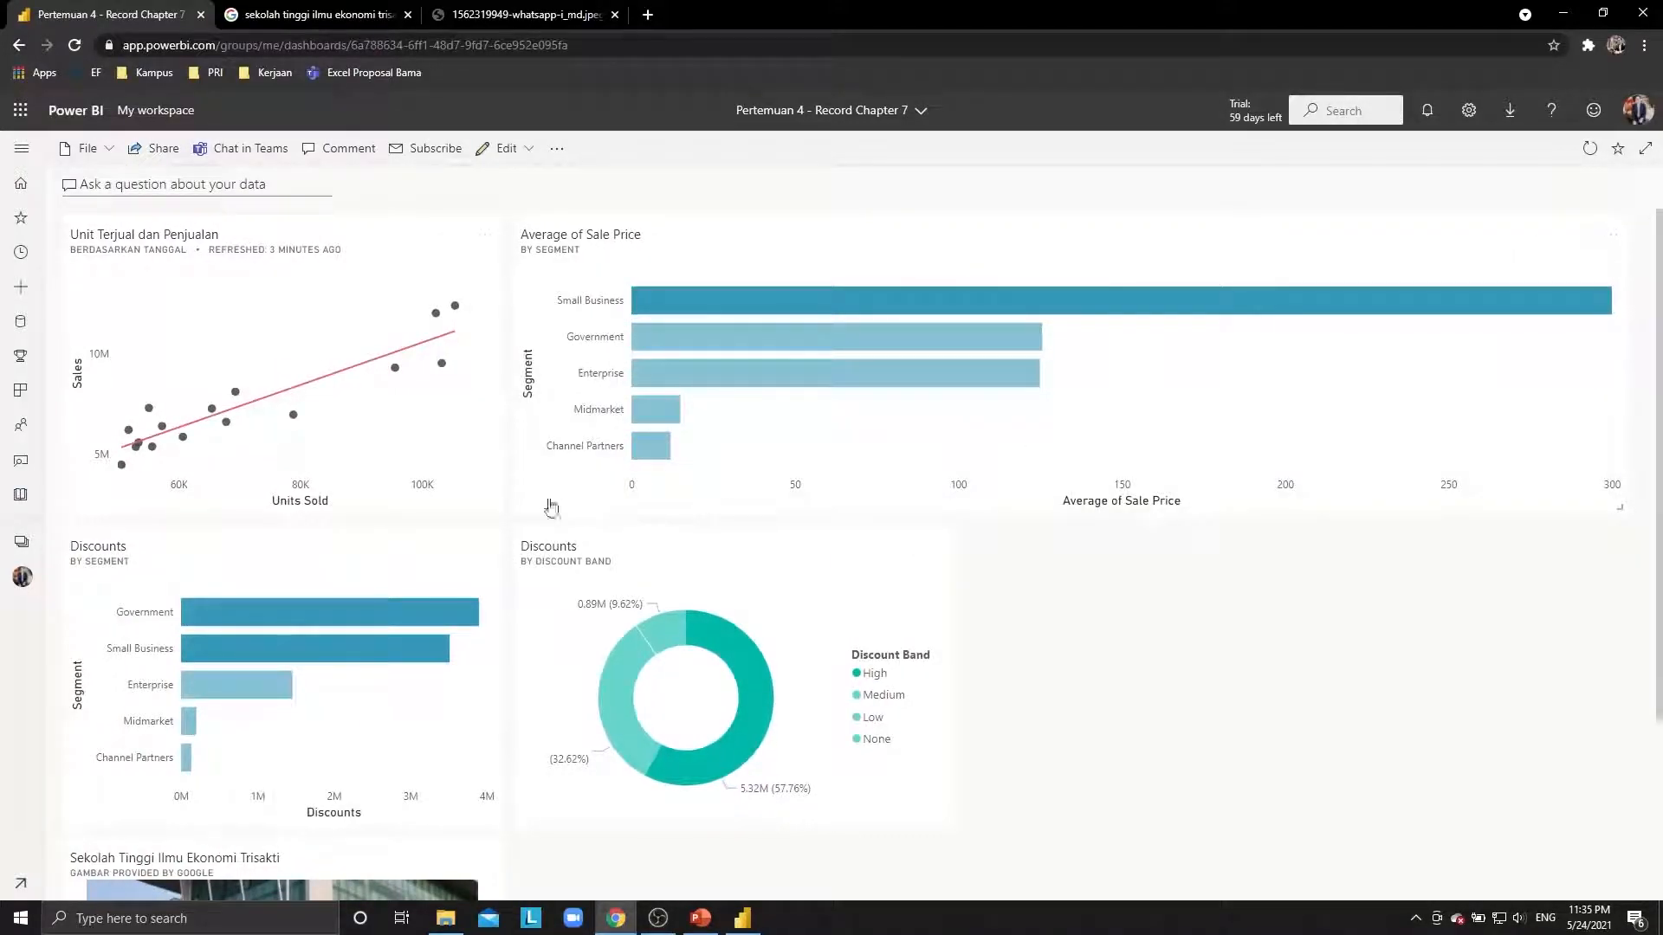
pyautogui.moveTo(594, 611); pyautogui.dragTo(1295, 632)
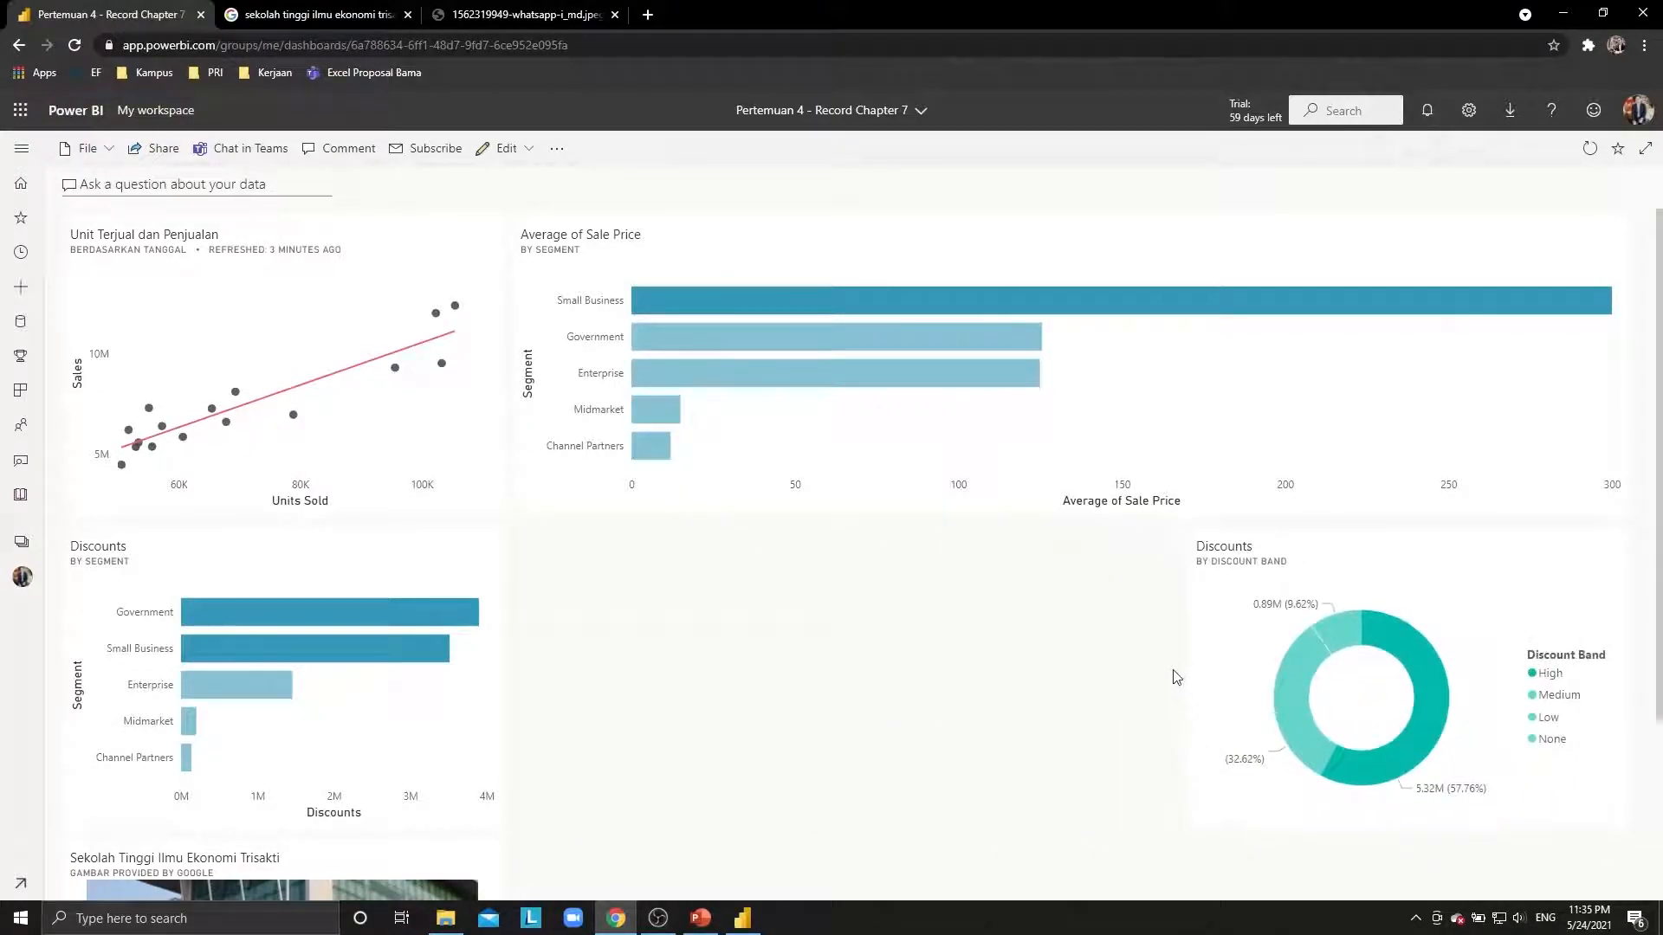
pyautogui.moveTo(456, 625); pyautogui.dragTo(814, 639)
pyautogui.moveTo(950, 822); pyautogui.dragTo(1170, 818)
# Stretch the scatter chart tile taller and widen the Trisakti image tile.
pyautogui.scroll(-2, 620, 645)
pyautogui.moveTo(502, 345); pyautogui.dragTo(492, 643)
pyautogui.scroll(2, 511, 668)
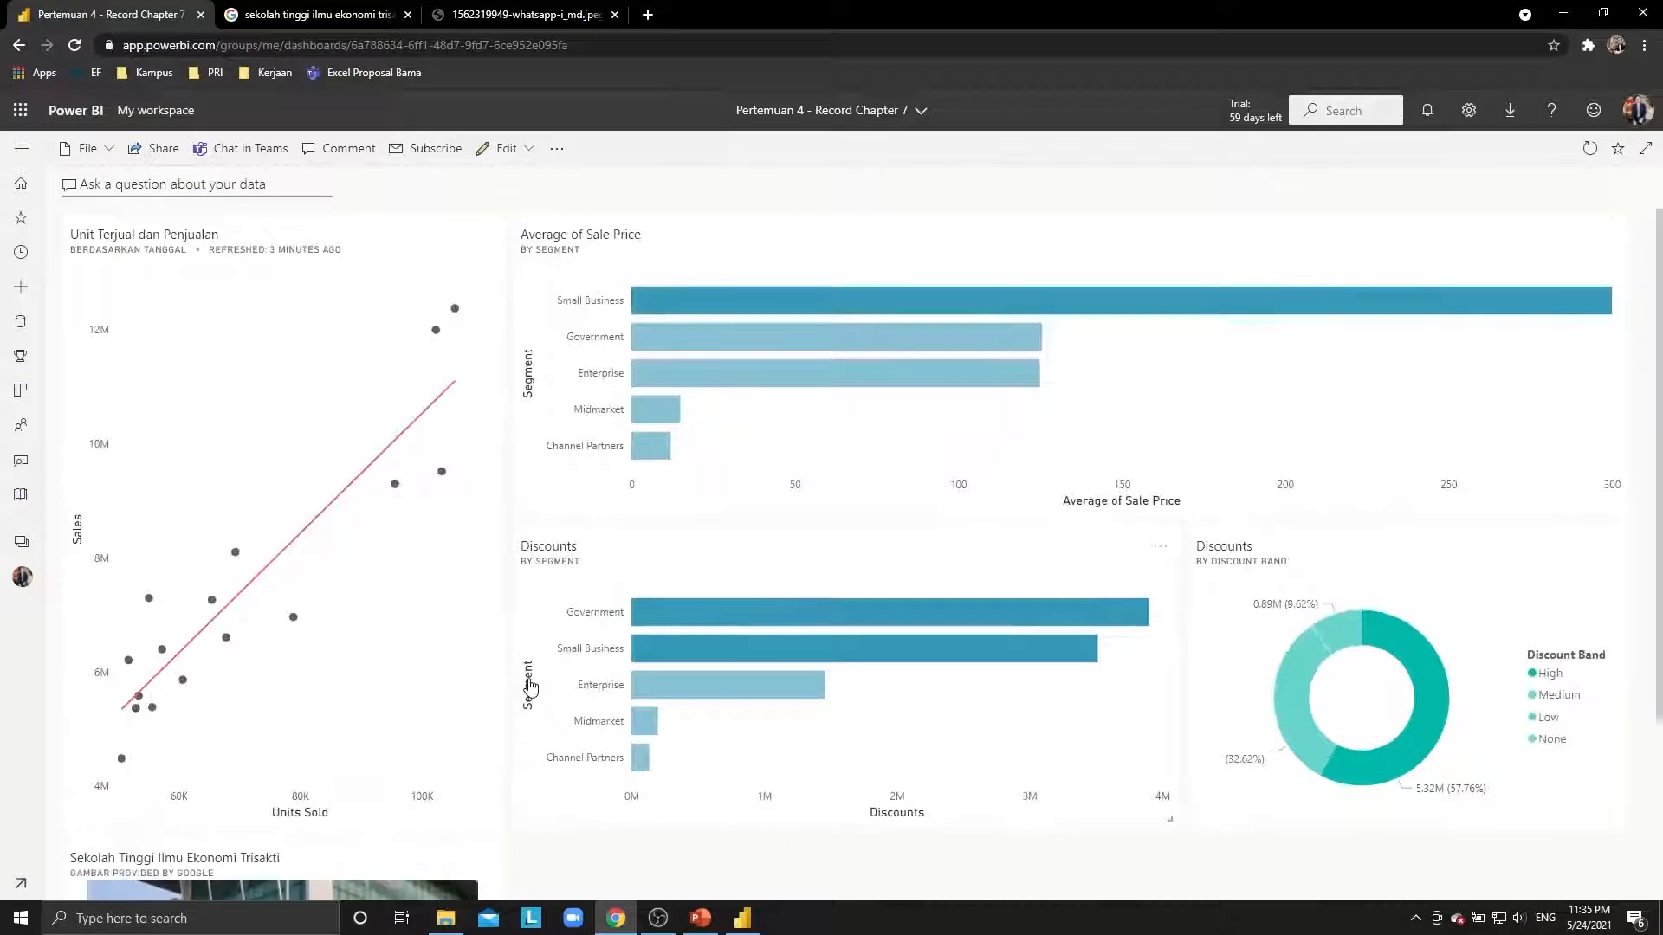
pyautogui.scroll(-3, 529, 669)
pyautogui.moveTo(497, 888); pyautogui.dragTo(1315, 861)
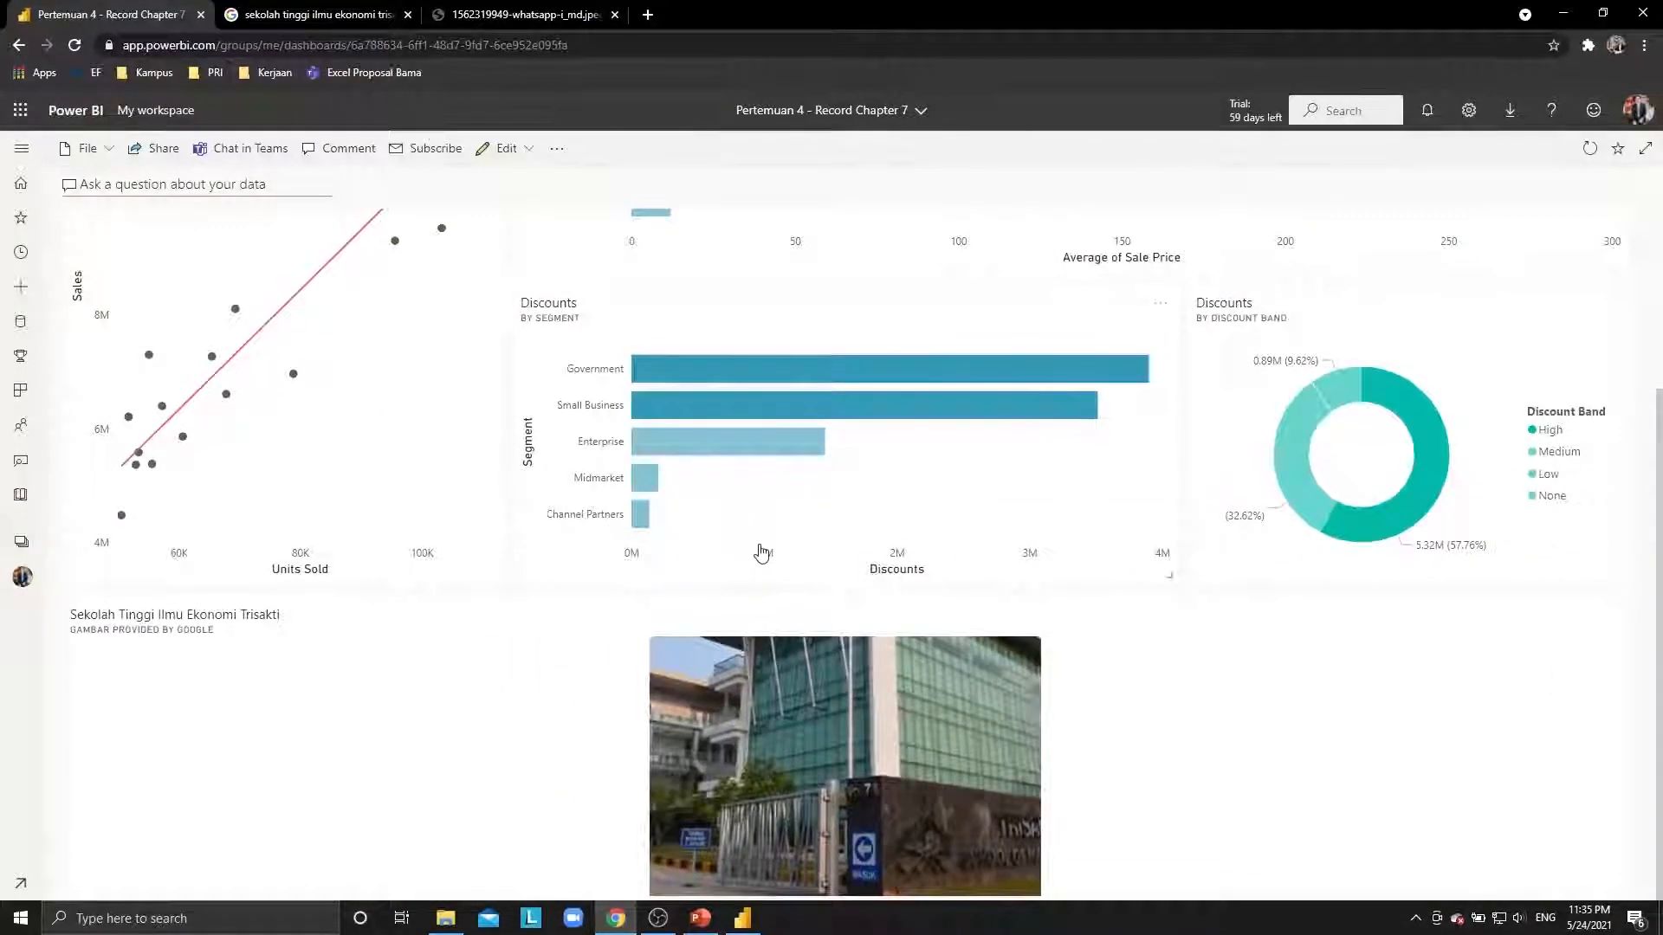
pyautogui.scroll(3, 762, 554)
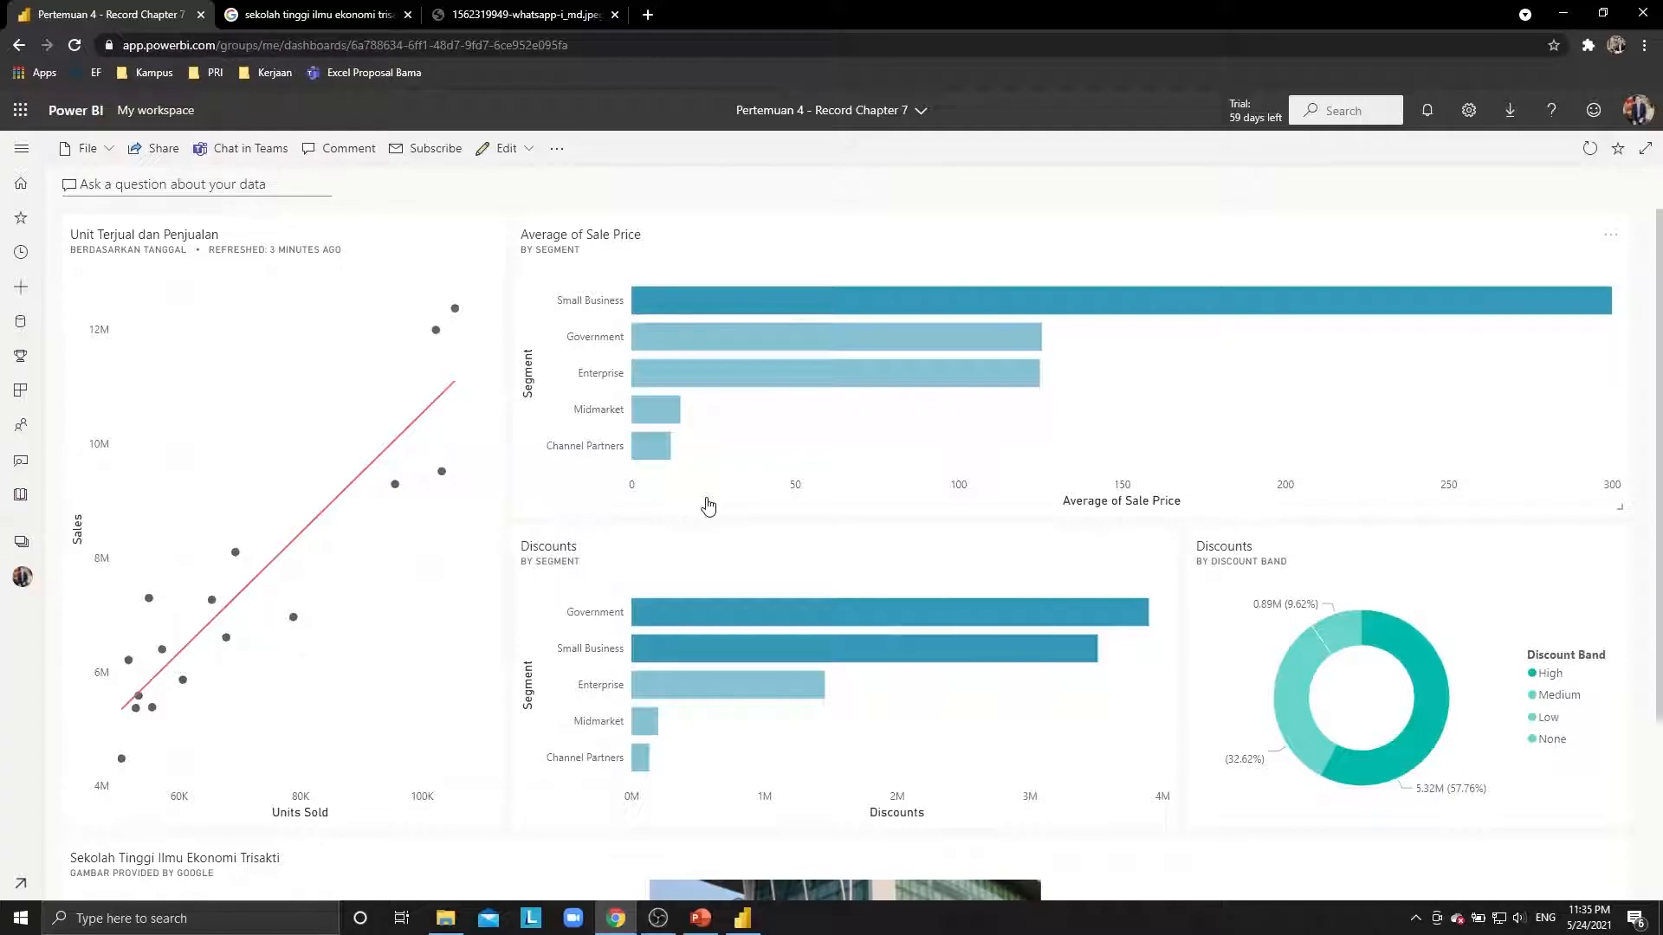
pyautogui.hotkey('alt', 'Tab')
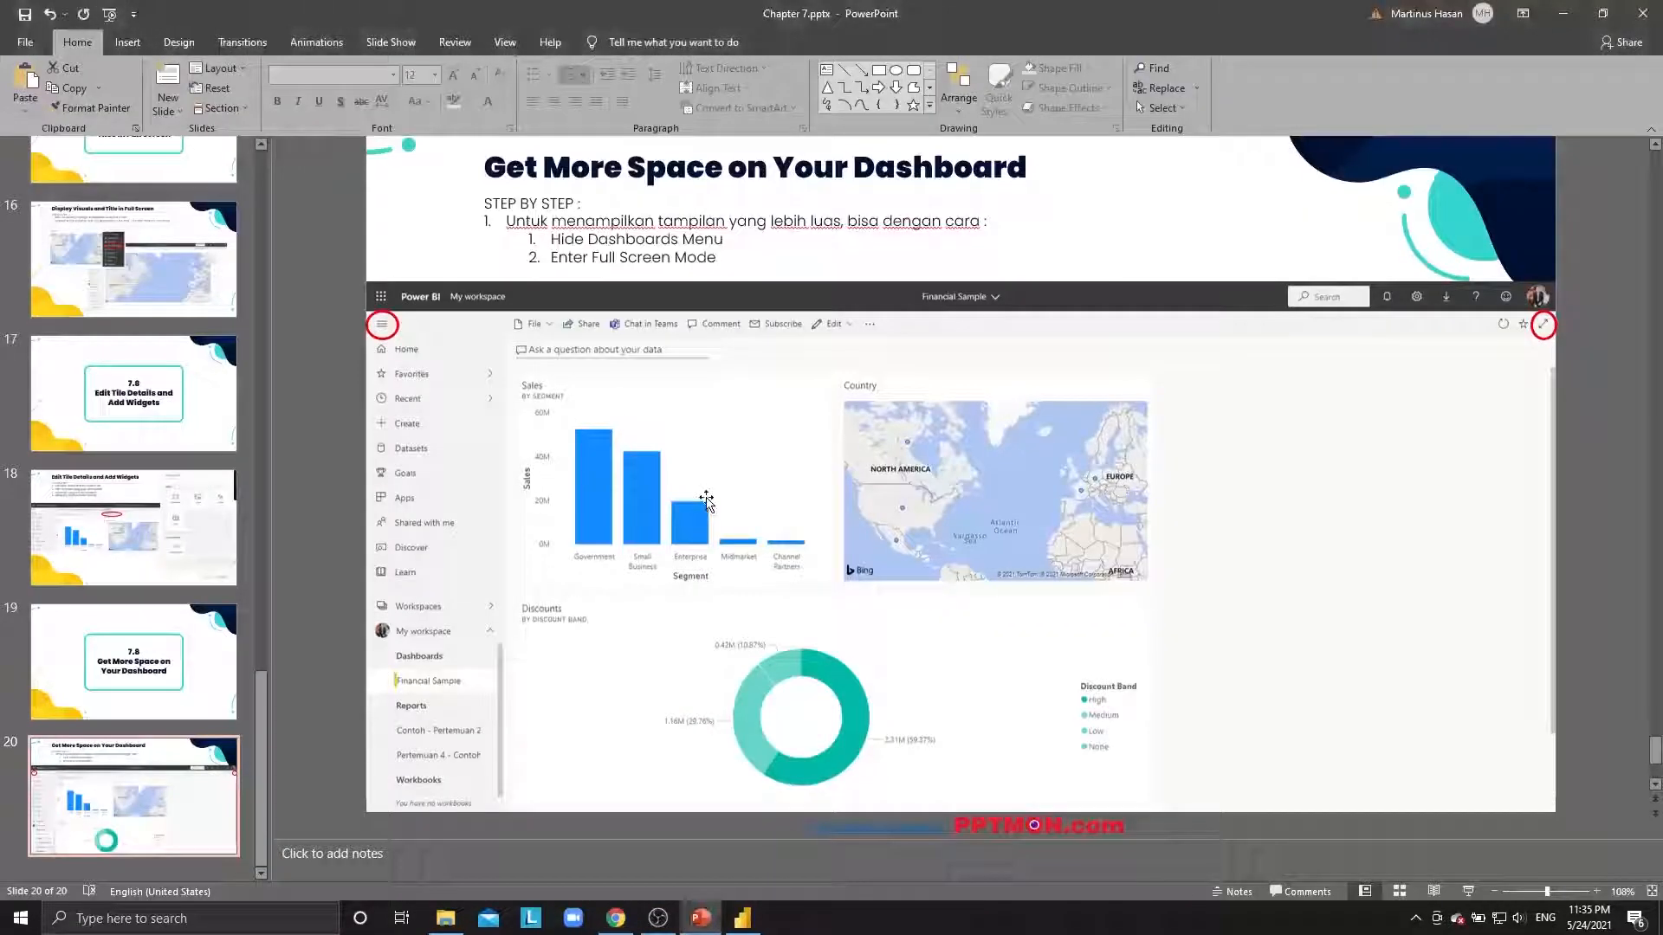